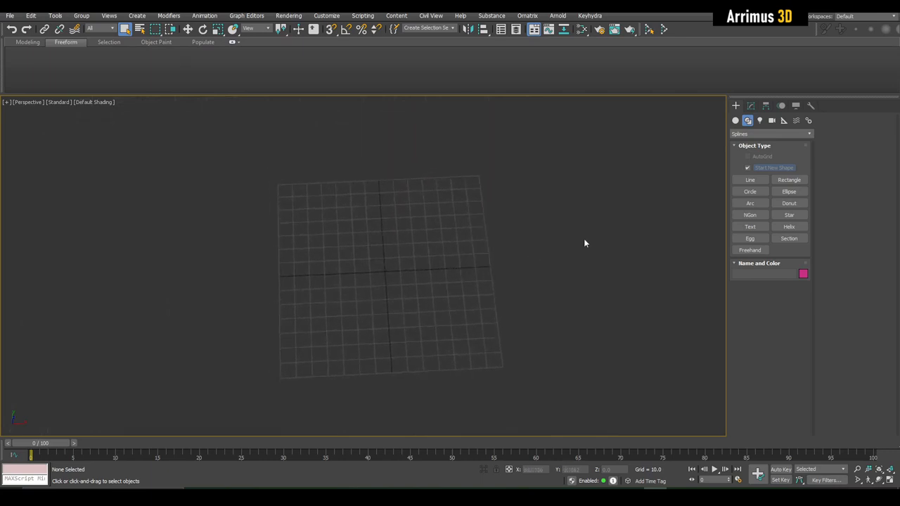
Draw a line spline with six corner points joined by straight zigzag segments across the grid.
{"action": "left_click", "coordinate": [750, 180]}
{"action": "scroll", "coordinate": [450, 263], "scroll_direction": "up", "scroll_amount": 5}
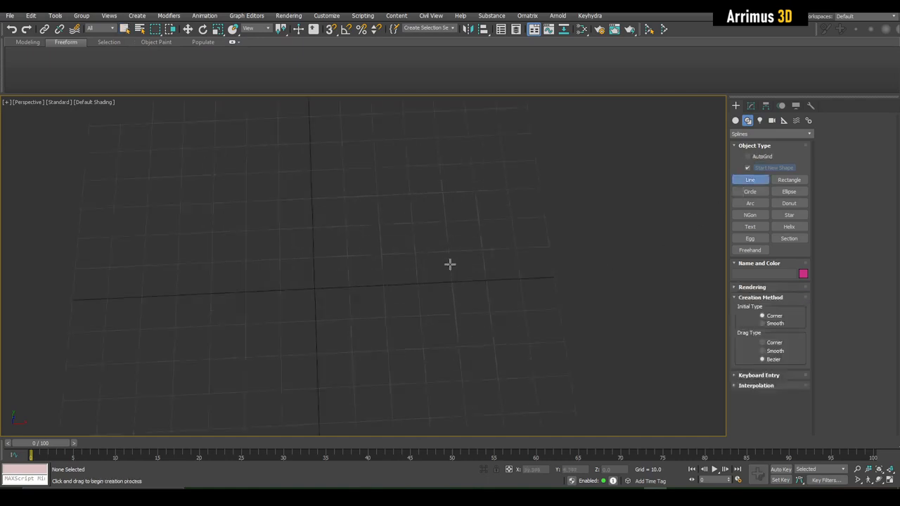
{"action": "scroll", "coordinate": [509, 253], "scroll_direction": "down", "scroll_amount": 3}
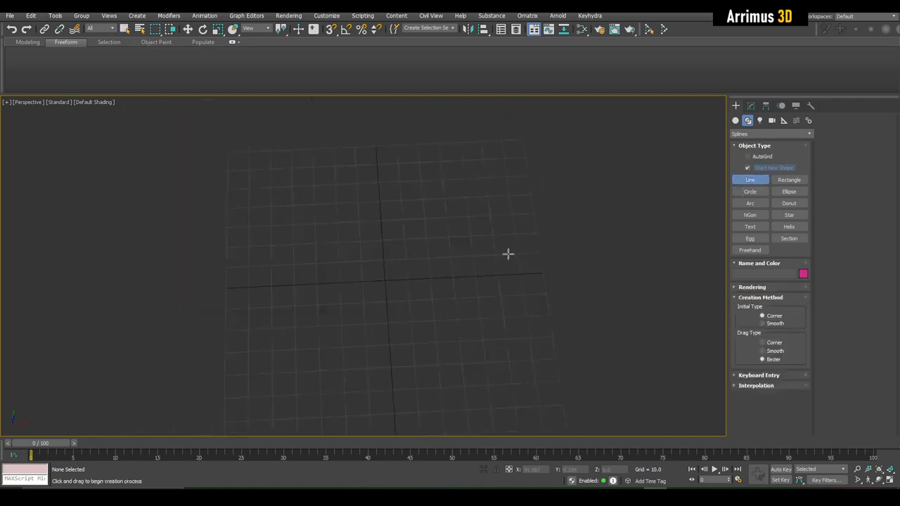
{"action": "left_click", "coordinate": [538, 200]}
{"action": "left_click", "coordinate": [448, 211]}
{"action": "left_click", "coordinate": [348, 296]}
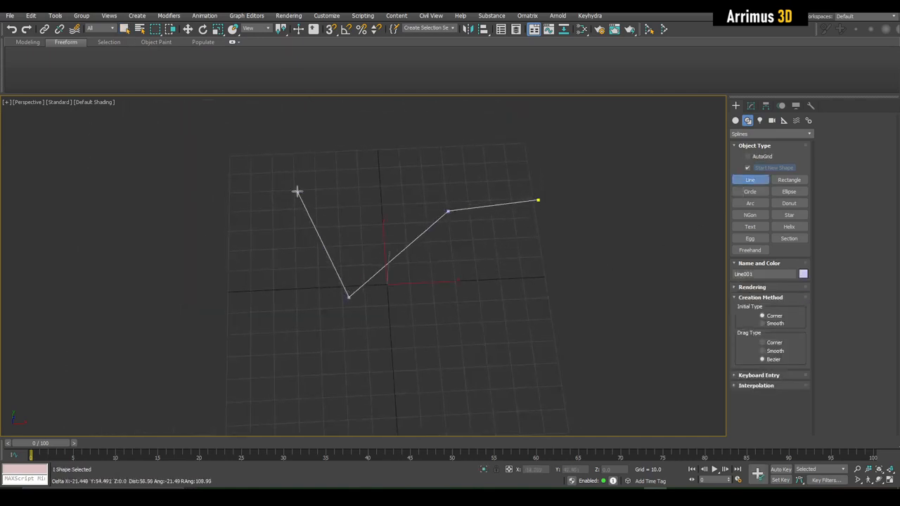
{"action": "left_click", "coordinate": [296, 192]}
{"action": "left_click", "coordinate": [190, 218]}
{"action": "left_click", "coordinate": [265, 316]}
Continue the line with Bezier points that curve it in waves across the grid, up to a corner point outside the grid.
{"action": "left_click_drag", "start_coordinate": [420, 373], "coordinate": [443, 292]}
{"action": "left_click_drag", "start_coordinate": [473, 272], "coordinate": [595, 275]}
{"action": "left_click", "coordinate": [563, 159]}
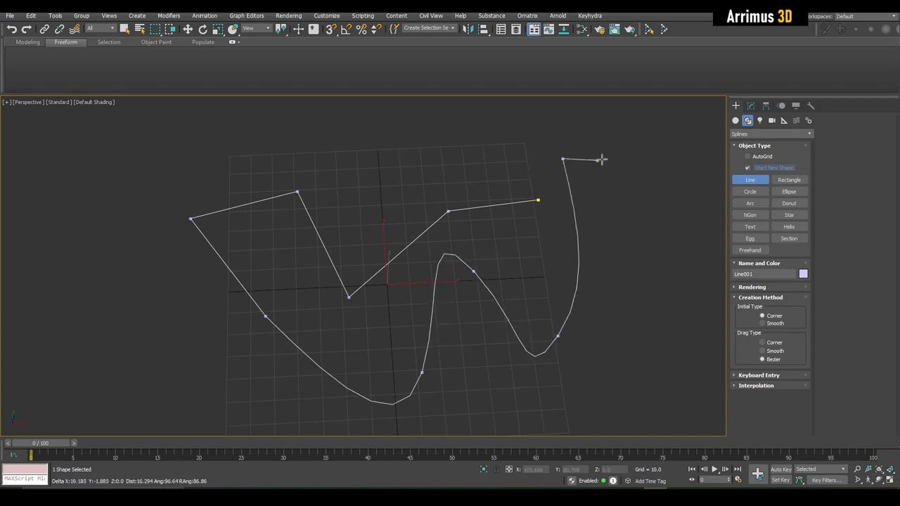
Extend the line with straight segments locked at right angles to form a stepped outline, and finish it as an open spline.
{"action": "middle_click_drag", "start_coordinate": [601, 159], "coordinate": [531, 275]}
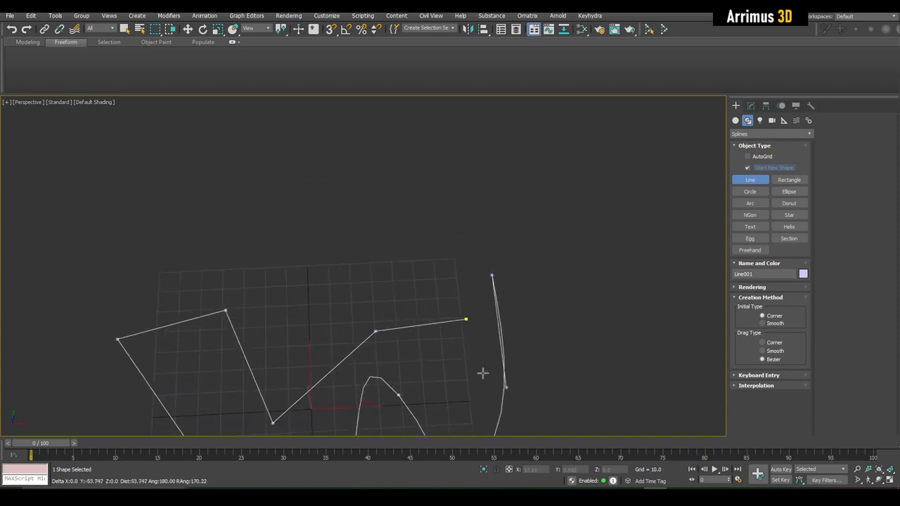
{"action": "left_click", "coordinate": [352, 282]}
{"action": "left_click", "coordinate": [346, 156]}
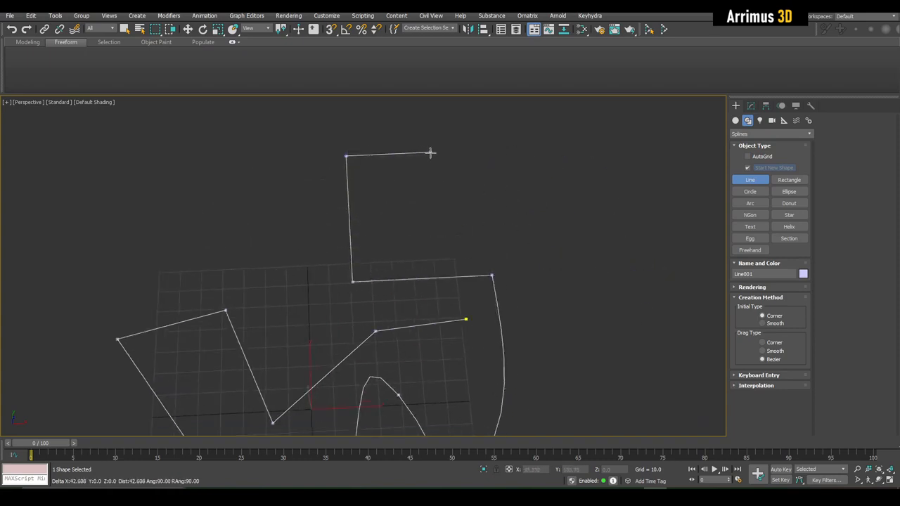
{"action": "left_click", "coordinate": [430, 152]}
{"action": "left_click", "coordinate": [436, 206]}
{"action": "left_click", "coordinate": [462, 206]}
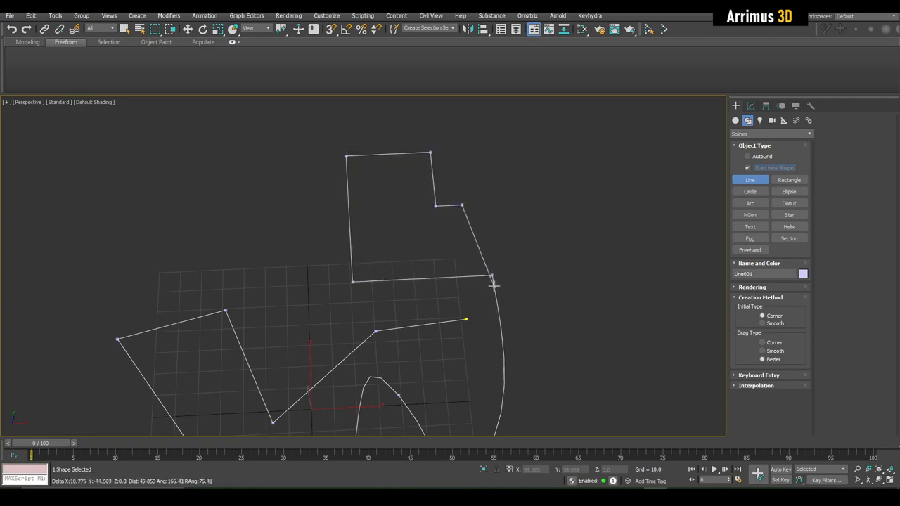
{"action": "right_click", "coordinate": [498, 176]}
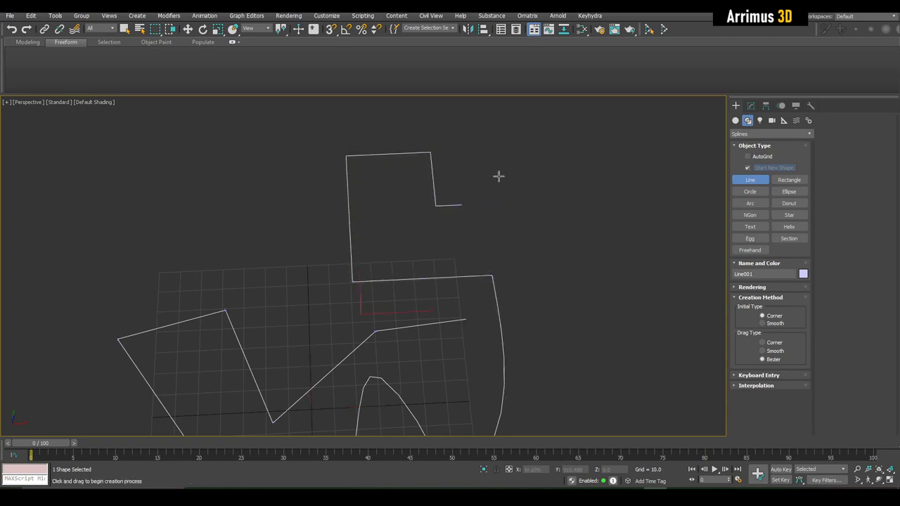
Select the free end vertex of the line's stepped section, activate Move and turn on 3D snapping.
{"action": "middle_click_drag", "start_coordinate": [527, 235], "coordinate": [508, 217]}
{"action": "left_click", "coordinate": [749, 105]}
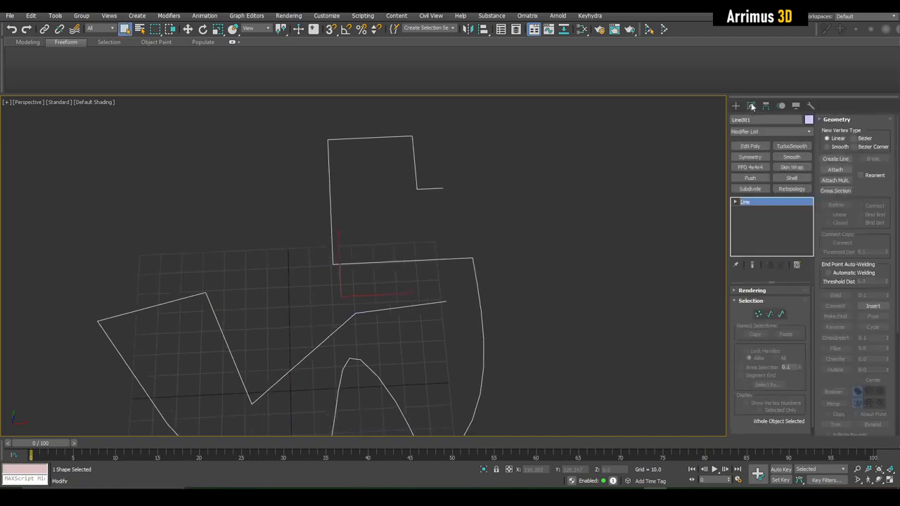
{"action": "left_click", "coordinate": [735, 202]}
{"action": "left_click", "coordinate": [752, 210]}
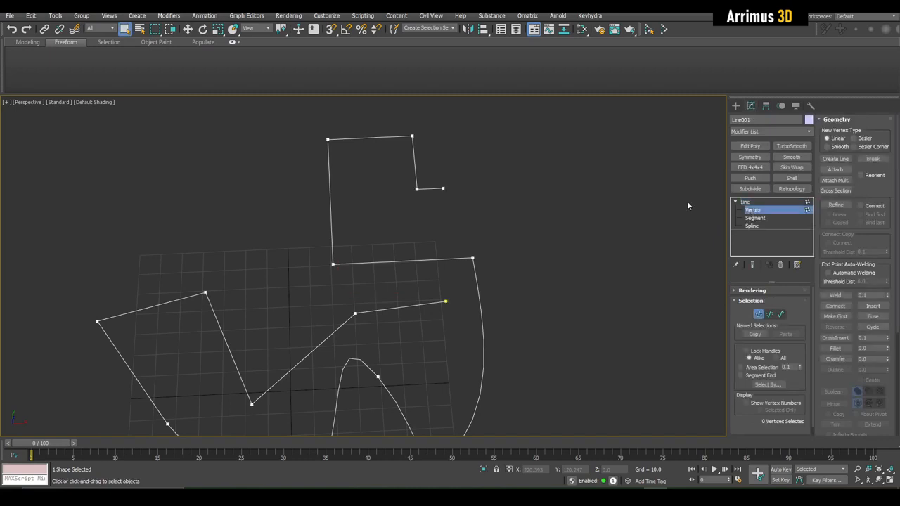
{"action": "left_click_drag", "start_coordinate": [432, 159], "coordinate": [464, 211]}
{"action": "key", "text": "w"}
{"action": "middle_click_drag", "start_coordinate": [490, 189], "coordinate": [445, 223]}
{"action": "scroll", "coordinate": [463, 229], "scroll_direction": "up", "scroll_amount": 4}
{"action": "scroll", "coordinate": [430, 220], "scroll_direction": "down", "scroll_amount": 4}
{"action": "key", "text": "s"}
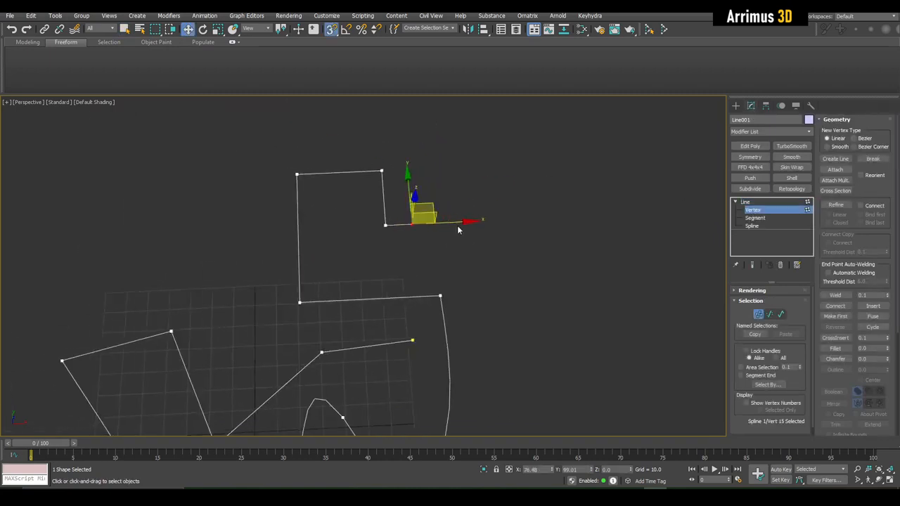
Review the snap types and the snap options in the Grid and Snap Settings.
{"action": "right_click", "coordinate": [331, 29]}
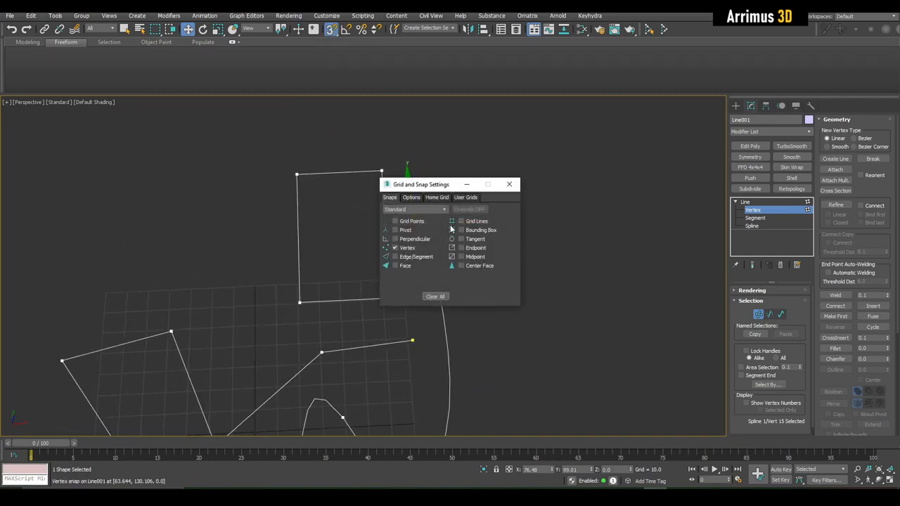
{"action": "left_click", "coordinate": [509, 186]}
{"action": "right_click", "coordinate": [331, 29]}
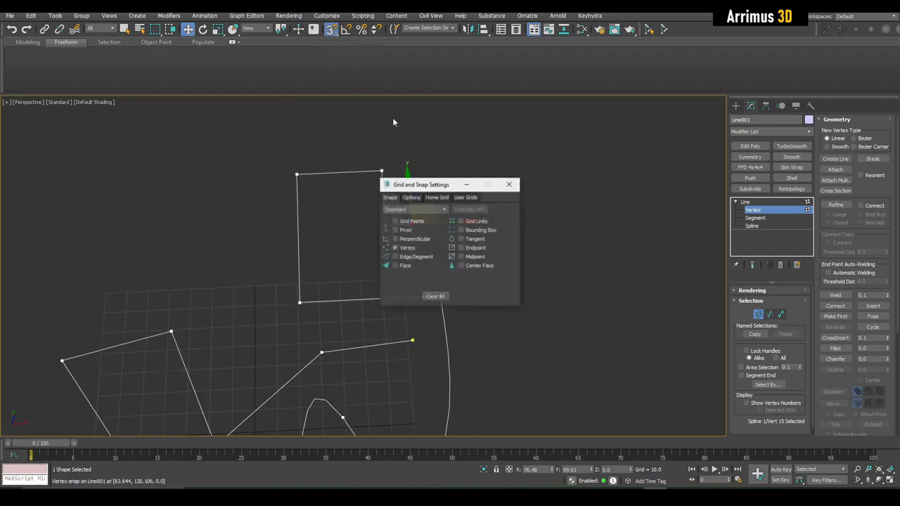
{"action": "left_click", "coordinate": [411, 197]}
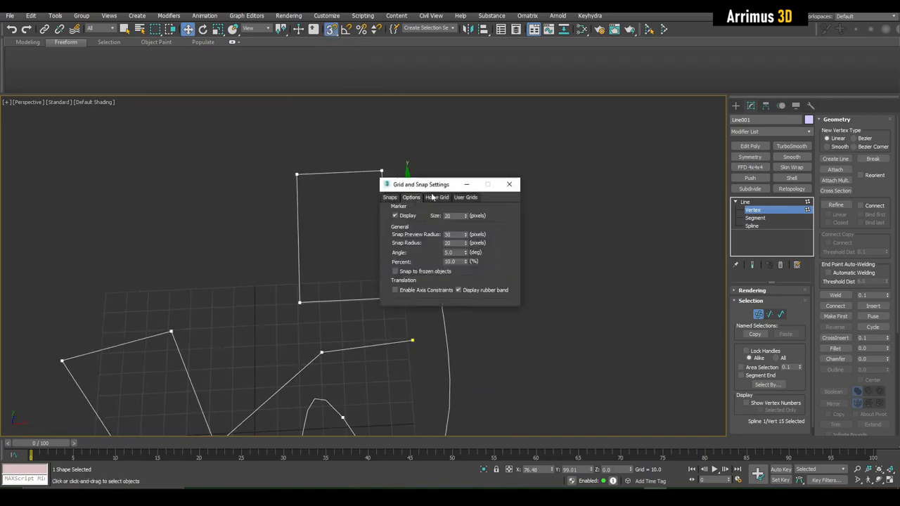
{"action": "left_click_drag", "start_coordinate": [432, 184], "coordinate": [221, 155]}
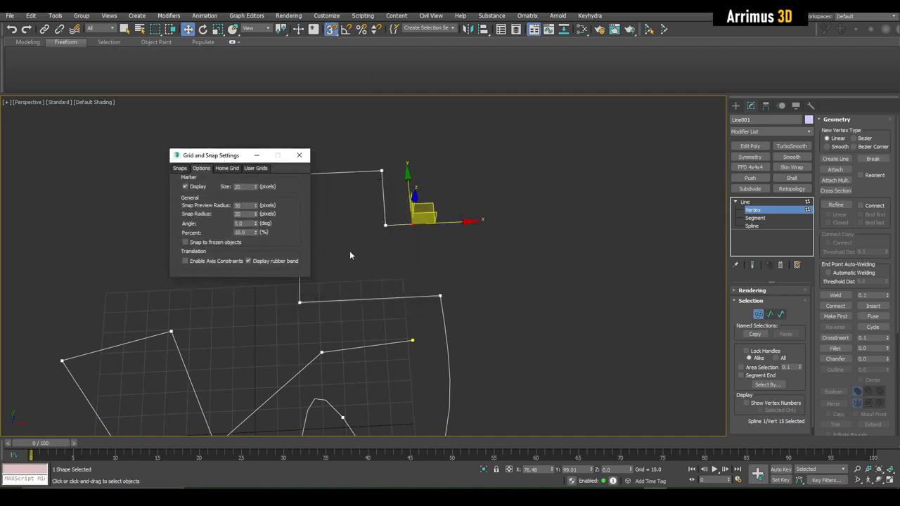
{"action": "left_click", "coordinate": [303, 156]}
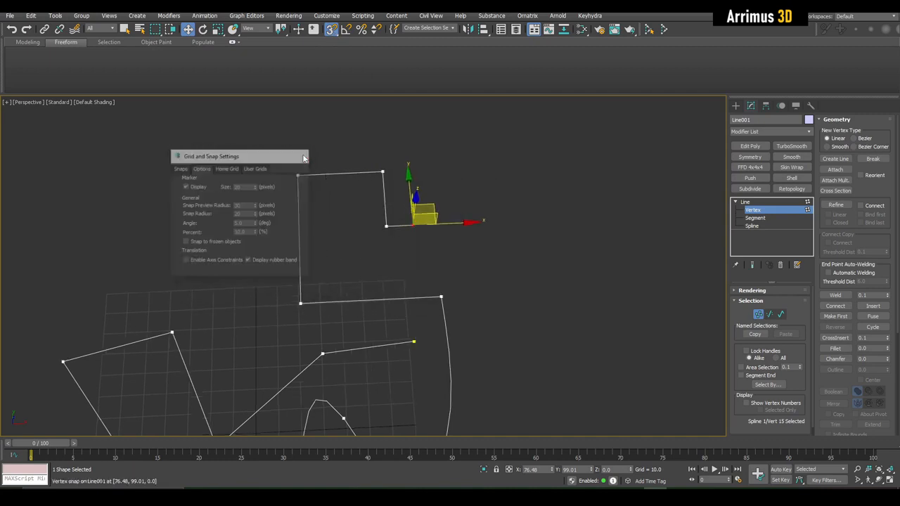
Move the line's free end vertex along X, snapping it into alignment with the corner vertex below it.
{"action": "left_click", "coordinate": [331, 29]}
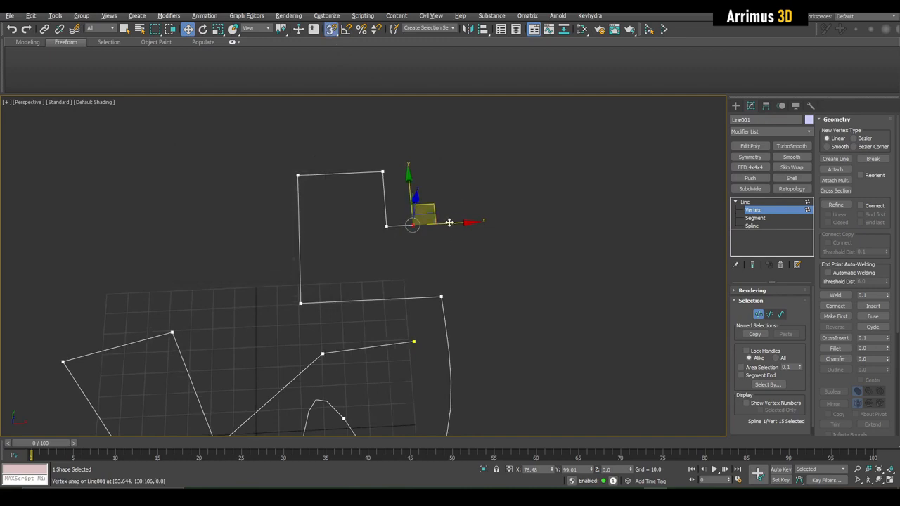
{"action": "scroll", "coordinate": [424, 235], "scroll_direction": "up", "scroll_amount": 5}
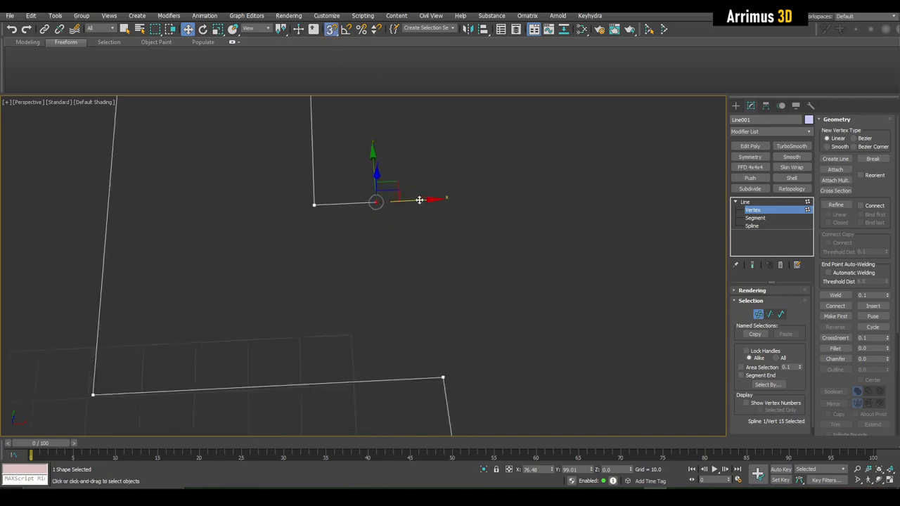
{"action": "scroll", "coordinate": [424, 220], "scroll_direction": "down", "scroll_amount": 4}
{"action": "left_click", "coordinate": [479, 236]}
{"action": "middle_click_drag", "start_coordinate": [480, 238], "coordinate": [476, 223]}
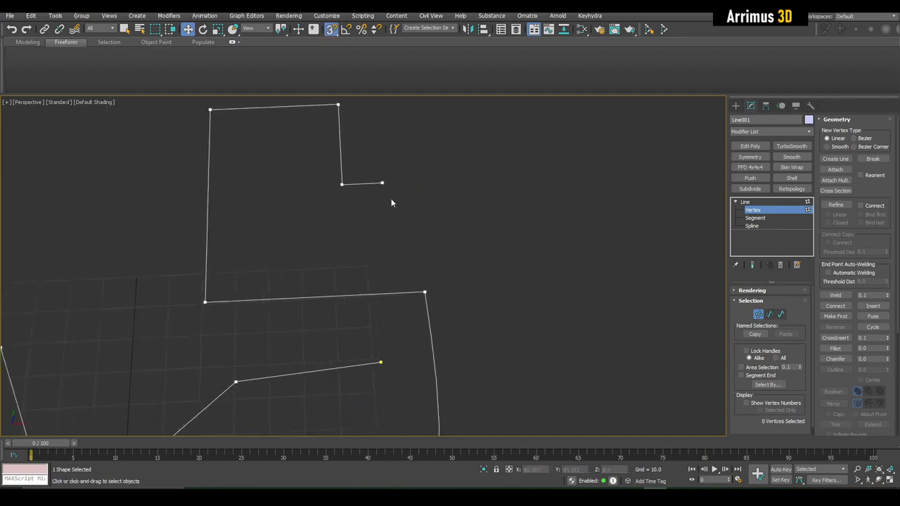
{"action": "left_click_drag", "start_coordinate": [382, 184], "coordinate": [427, 292]}
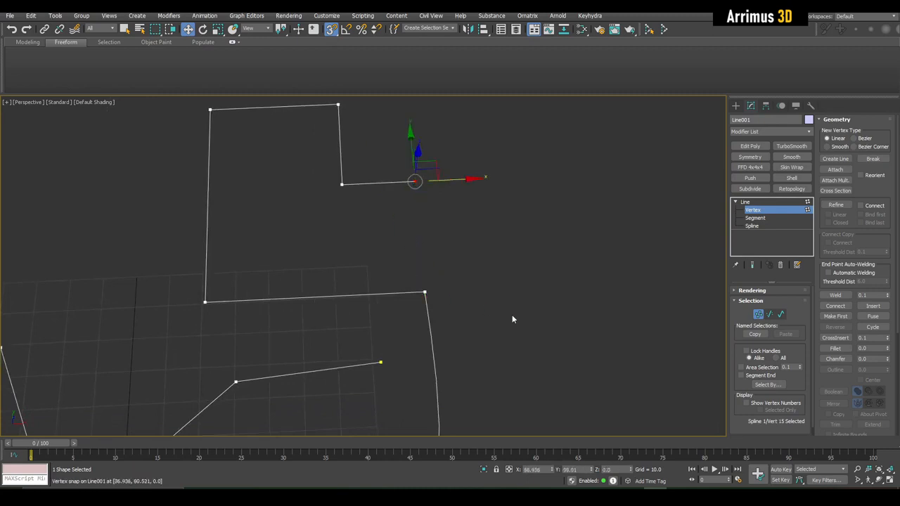
{"action": "left_click", "coordinate": [499, 289]}
Snap the line's free end vertex towards the corner vertex at the foot of the stepped section's long vertical segment.
{"action": "middle_click_drag", "start_coordinate": [398, 226], "coordinate": [474, 236]}
{"action": "middle_click_drag", "start_coordinate": [537, 246], "coordinate": [516, 234]}
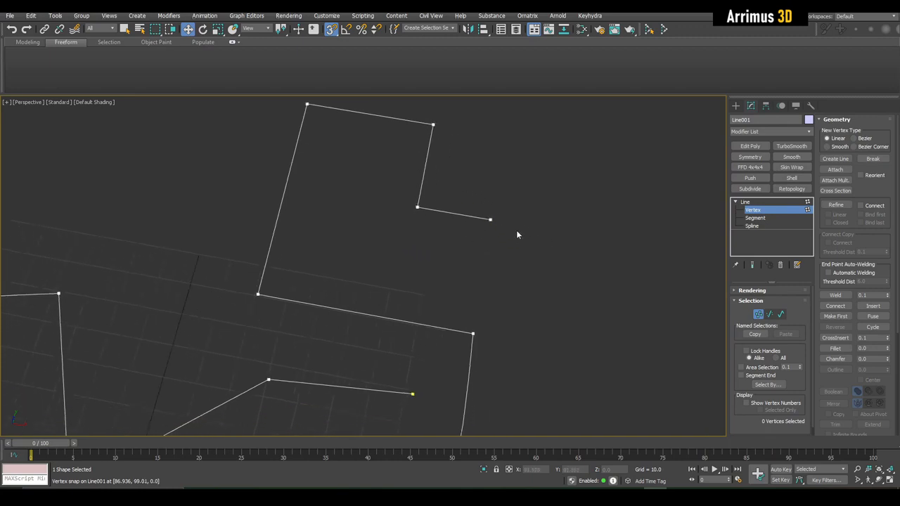
{"action": "left_click", "coordinate": [497, 221]}
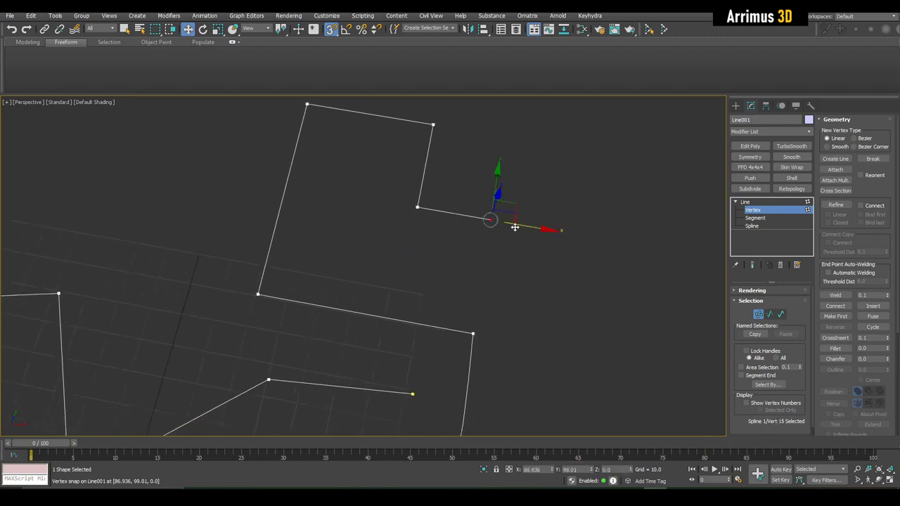
{"action": "mouse_move", "coordinate": [528, 258]}
{"action": "middle_mouse_down", "text": "alt"}
{"action": "mouse_move", "coordinate": [526, 281]}
{"action": "mouse_move", "coordinate": [500, 301]}
{"action": "mouse_move", "coordinate": [504, 323]}
{"action": "mouse_move", "coordinate": [456, 266]}
{"action": "mouse_move", "coordinate": [483, 281]}
{"action": "mouse_move", "coordinate": [468, 271]}
{"action": "mouse_move", "coordinate": [476, 273]}
{"action": "mouse_move", "coordinate": [480, 291]}
{"action": "mouse_move", "coordinate": [432, 245]}
{"action": "mouse_move", "coordinate": [515, 259]}
{"action": "middle_mouse_up", "text": "alt"}
{"action": "left_click", "coordinate": [515, 259]}
{"action": "middle_click_drag", "start_coordinate": [377, 260], "coordinate": [458, 262]}
{"action": "scroll", "coordinate": [379, 263], "scroll_direction": "down", "scroll_amount": 2}
{"action": "middle_click_drag", "start_coordinate": [330, 267], "coordinate": [396, 259]}
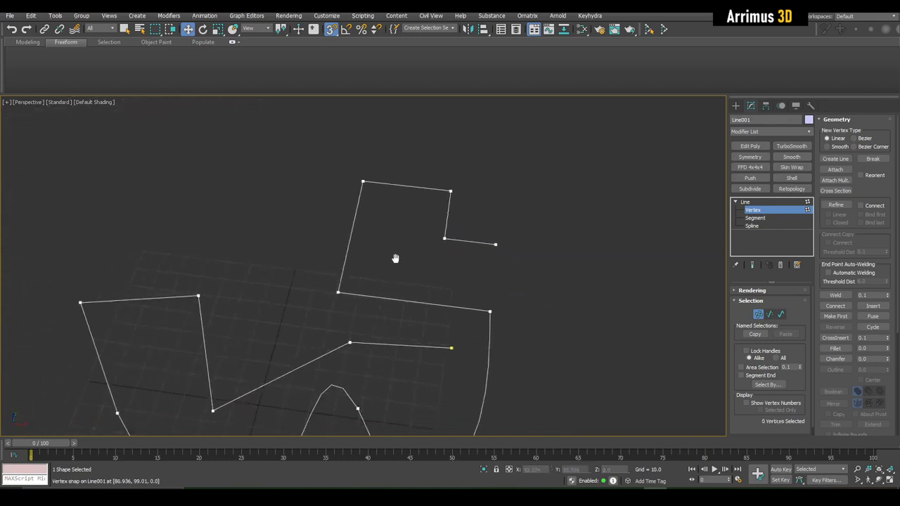
{"action": "scroll", "coordinate": [381, 270], "scroll_direction": "up", "scroll_amount": 2}
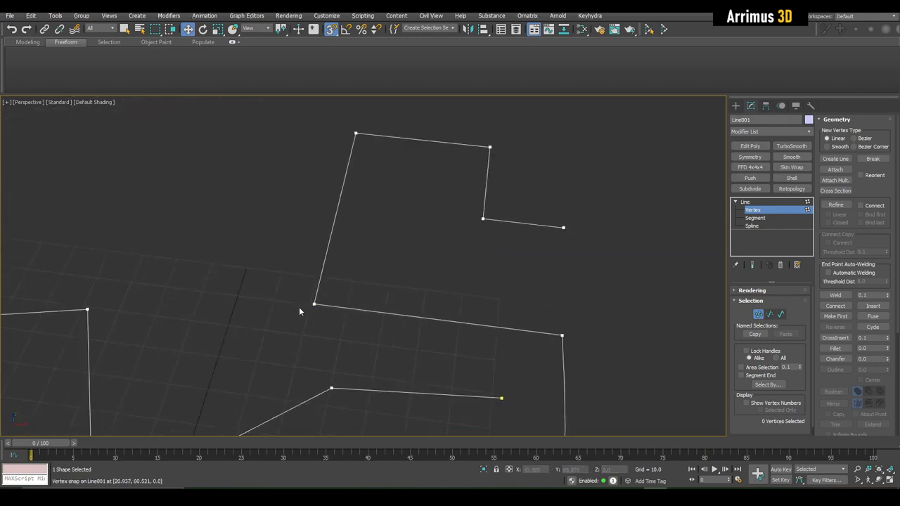
{"action": "left_click_drag", "start_coordinate": [566, 230], "coordinate": [316, 301]}
{"action": "left_click", "coordinate": [488, 292]}
Turn off 3D snapping and delete the line from the scene.
{"action": "scroll", "coordinate": [485, 291], "scroll_direction": "down", "scroll_amount": 5}
{"action": "middle_click_drag", "start_coordinate": [376, 200], "coordinate": [417, 216], "text": "alt"}
{"action": "key", "text": "s"}
{"action": "middle_click_drag", "start_coordinate": [471, 222], "coordinate": [477, 227]}
{"action": "scroll", "coordinate": [477, 223], "scroll_direction": "down", "scroll_amount": 3}
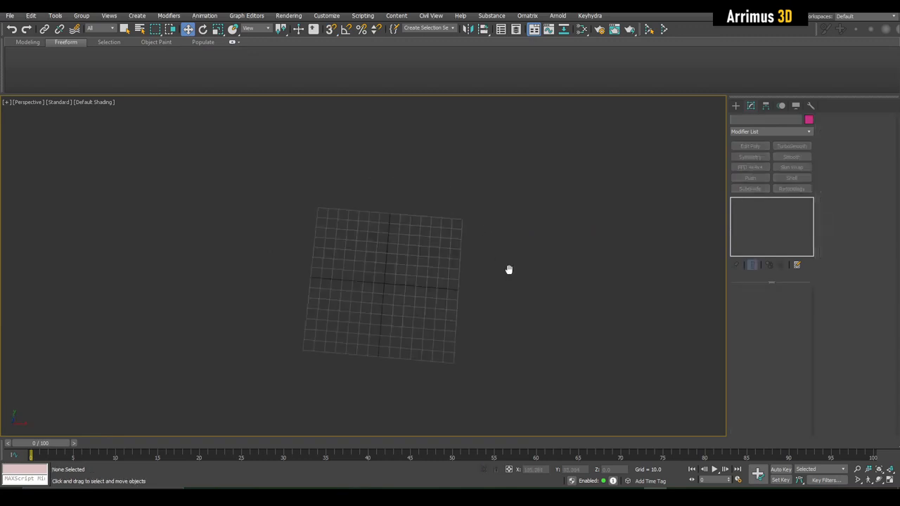
{"action": "mouse_move", "coordinate": [508, 270]}
{"action": "middle_mouse_down", "text": "alt"}
{"action": "mouse_move", "coordinate": [518, 247]}
{"action": "mouse_move", "coordinate": [505, 279]}
{"action": "middle_mouse_up", "text": "alt"}
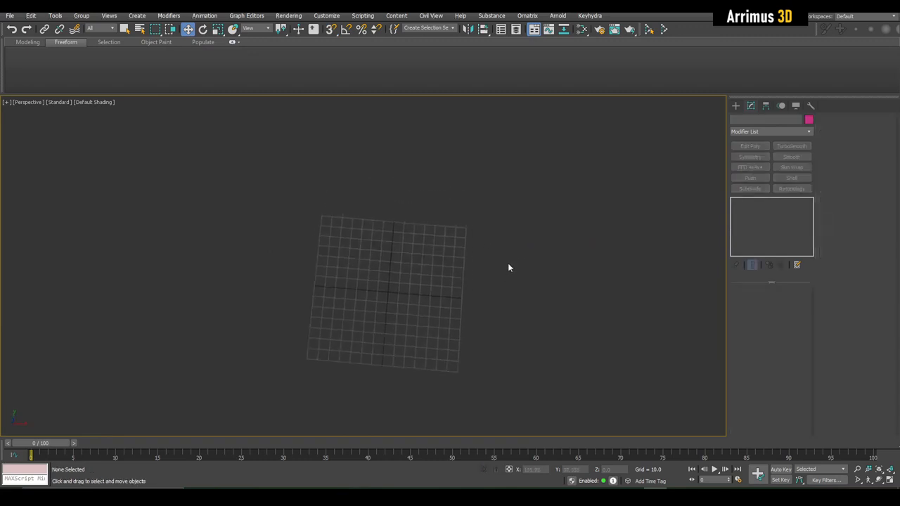
Switch in turn between the Line, Circle, Rectangle, Box, Cylinder, Plane and Sphere creation tools.
{"action": "key", "text": "l"}
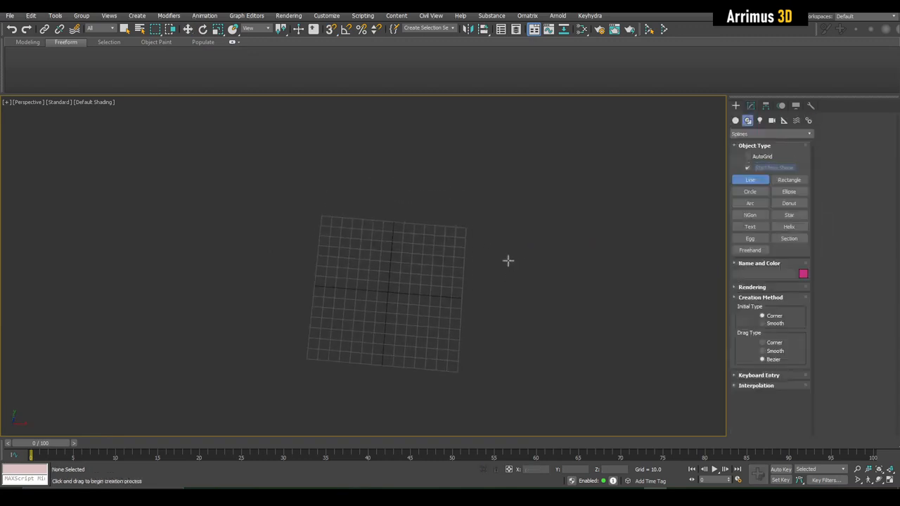
{"action": "left_click", "coordinate": [748, 181]}
{"action": "middle_click_drag", "start_coordinate": [552, 235], "coordinate": [554, 230]}
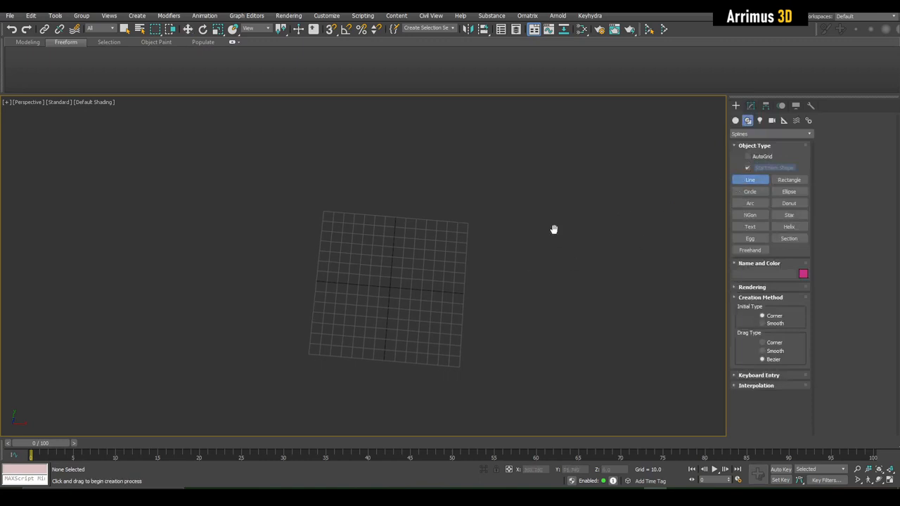
{"action": "key", "text": "c"}
{"action": "key", "text": "r"}
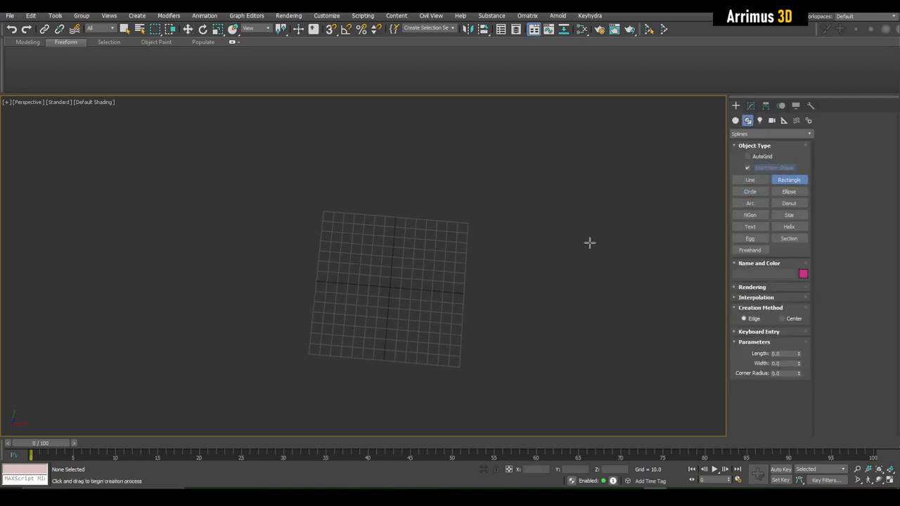
{"action": "key", "text": "b"}
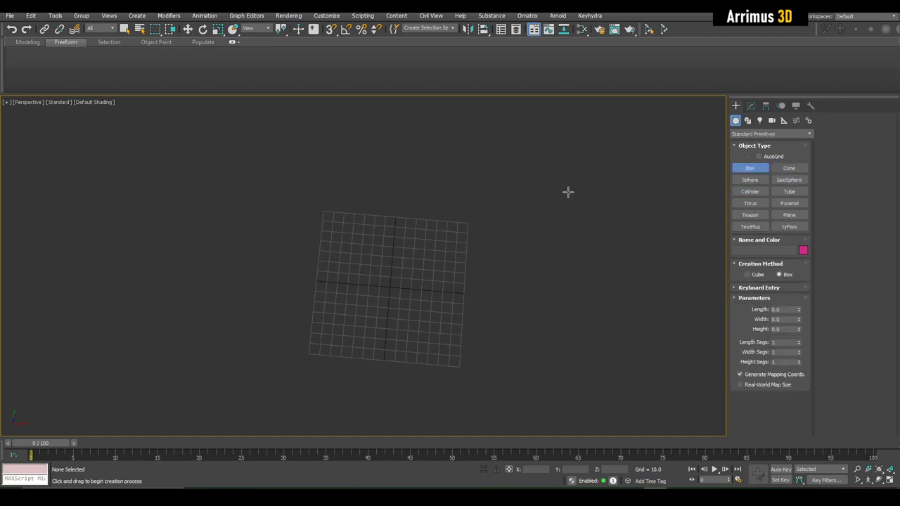
{"action": "left_click", "coordinate": [745, 191]}
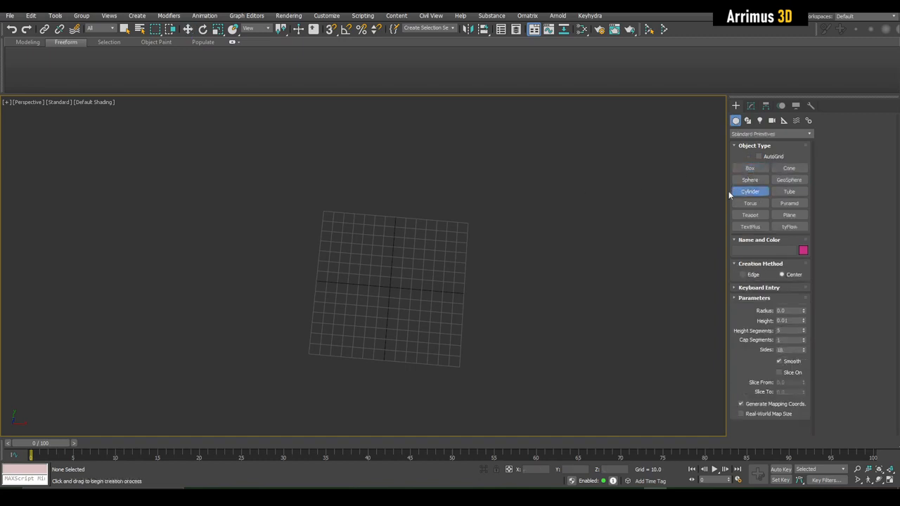
{"action": "key", "text": "p"}
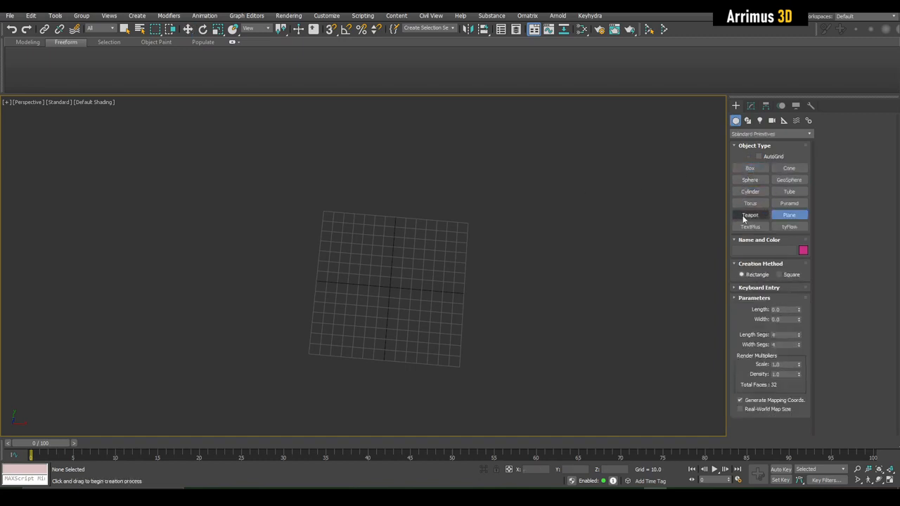
{"action": "key", "text": "s"}
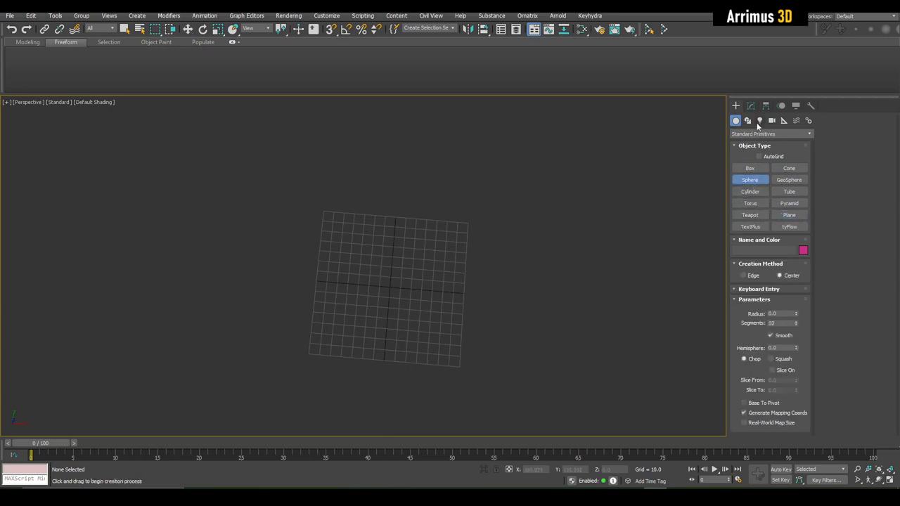
Draw a closed, four-cornered rectangular line spline across the grid and clear it from the scene.
{"action": "left_click", "coordinate": [748, 120]}
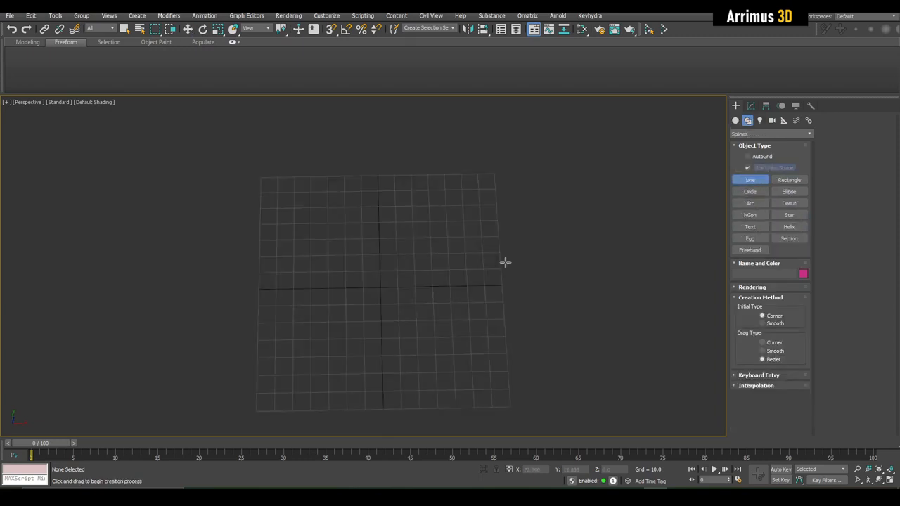
{"action": "middle_click_drag", "start_coordinate": [476, 249], "coordinate": [462, 202]}
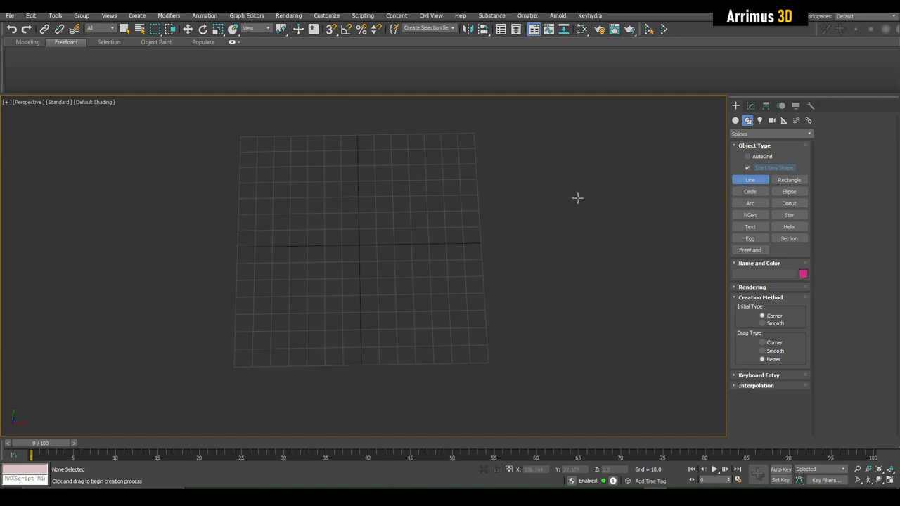
{"action": "middle_click_drag", "start_coordinate": [517, 234], "coordinate": [478, 249]}
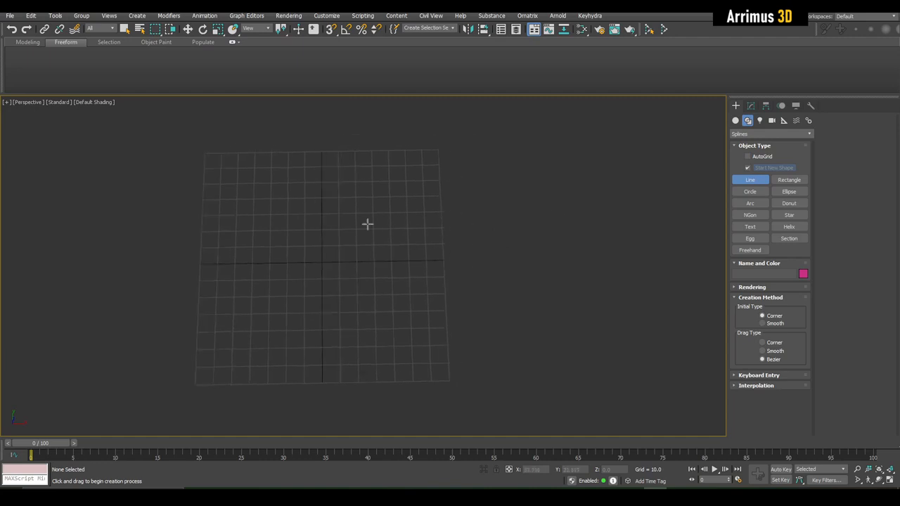
{"action": "left_click", "coordinate": [525, 204]}
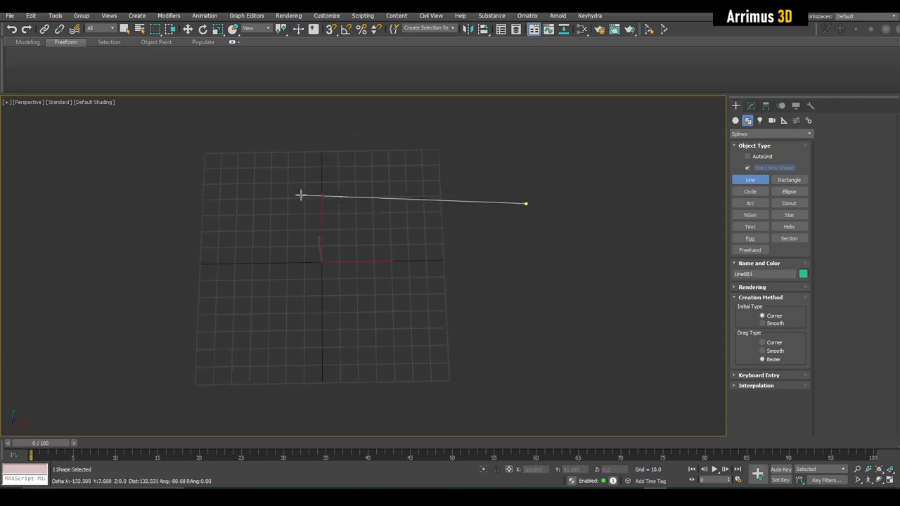
{"action": "left_click", "coordinate": [282, 208]}
{"action": "left_click", "coordinate": [288, 296], "text": "shift"}
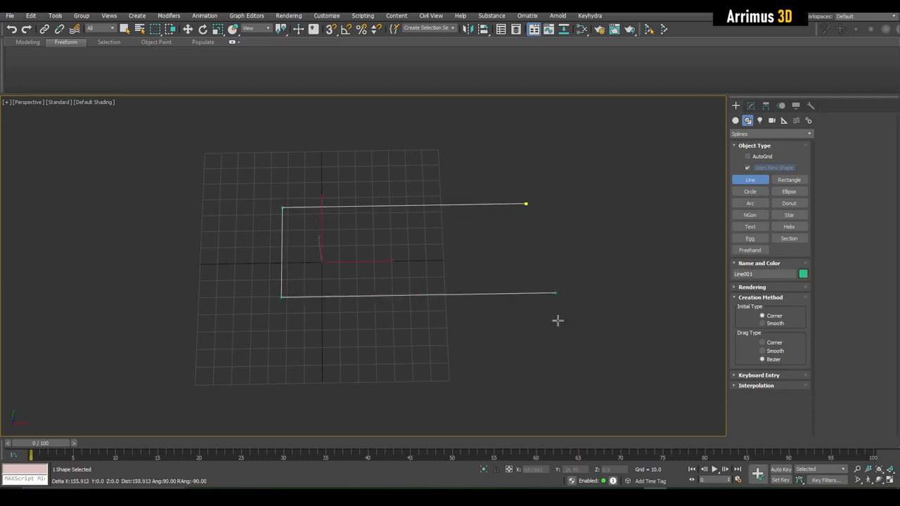
{"action": "left_click", "coordinate": [529, 293]}
{"action": "left_click", "coordinate": [526, 204]}
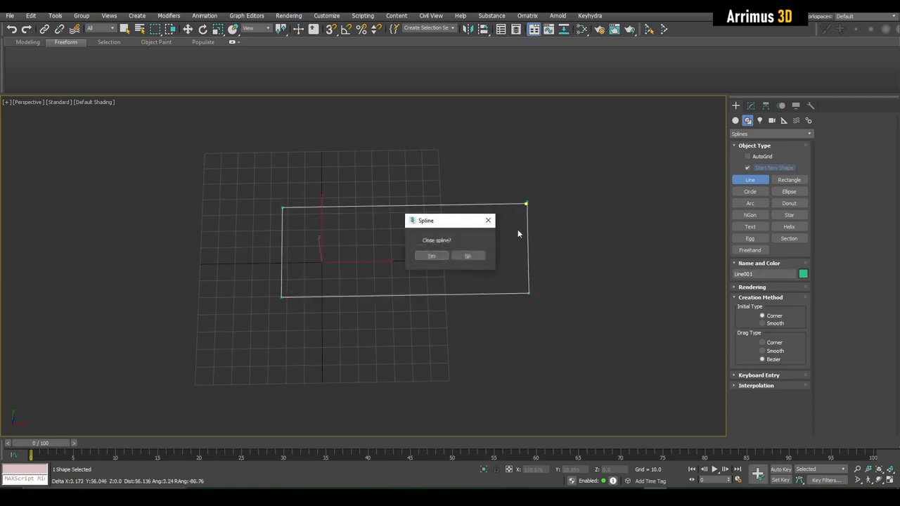
{"action": "left_click", "coordinate": [431, 256]}
{"action": "key", "text": "w"}
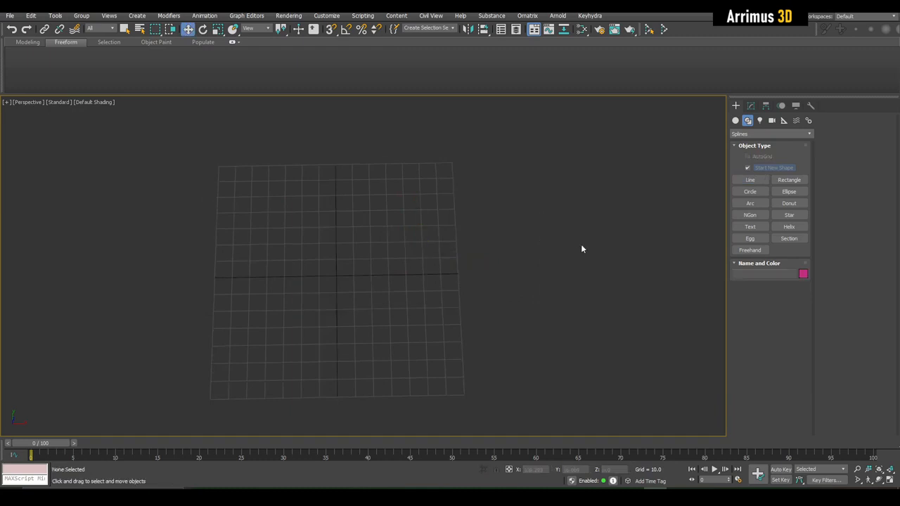
Draw a closed seven-vertex line profile with a short vertical end about 32 units long, a sloped upper edge, a stepped lower edge and a taller opposite end.
{"action": "left_click", "coordinate": [740, 180]}
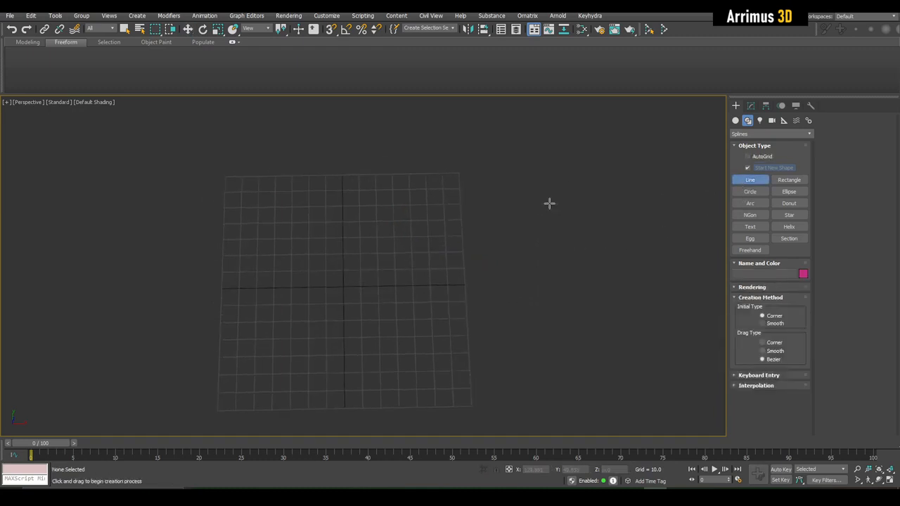
{"action": "left_click", "coordinate": [552, 199]}
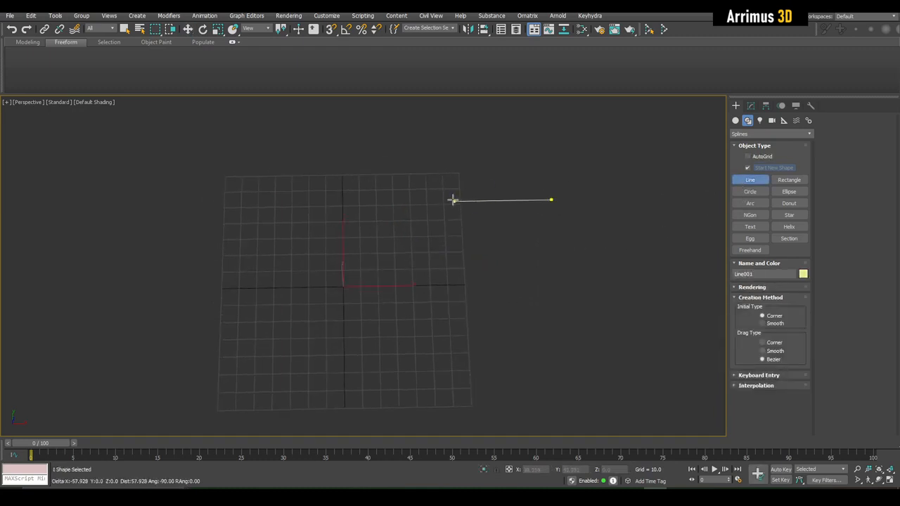
{"action": "left_click", "coordinate": [422, 199]}
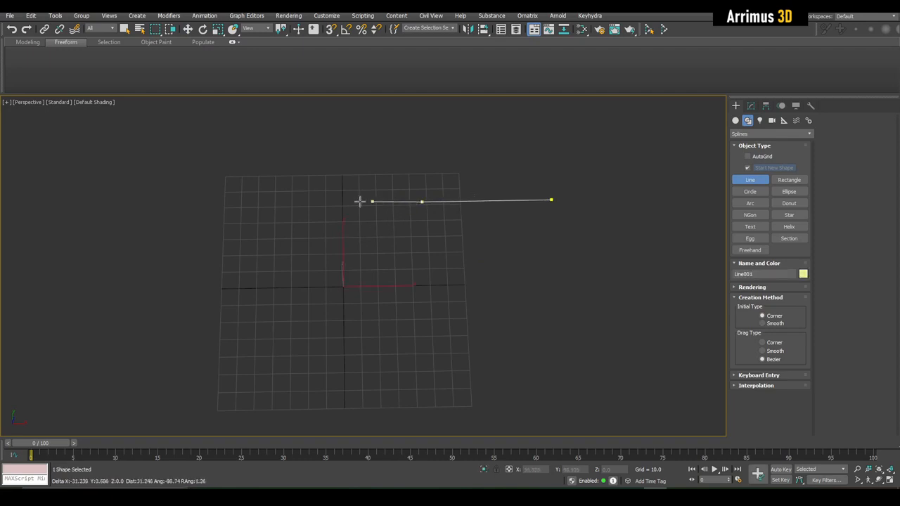
{"action": "left_click", "coordinate": [239, 271]}
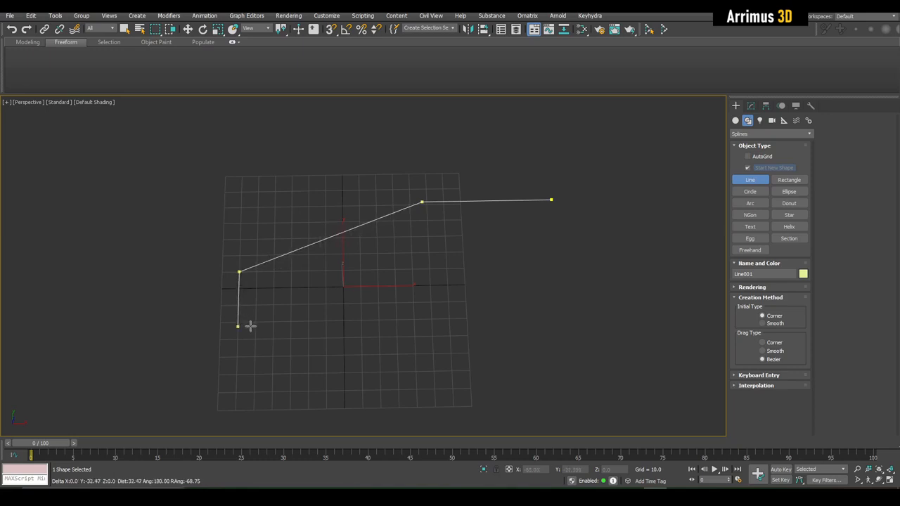
{"action": "left_click", "coordinate": [237, 326]}
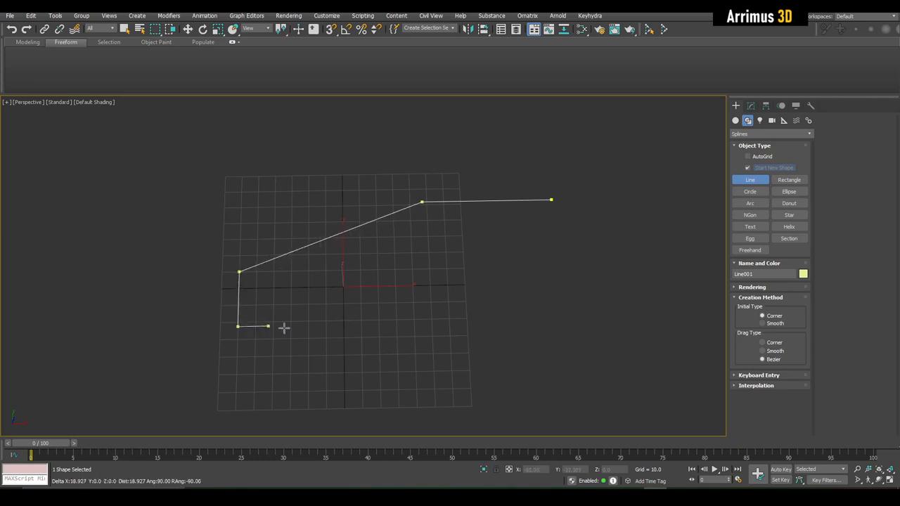
{"action": "left_click", "coordinate": [392, 324]}
{"action": "left_click", "coordinate": [425, 353]}
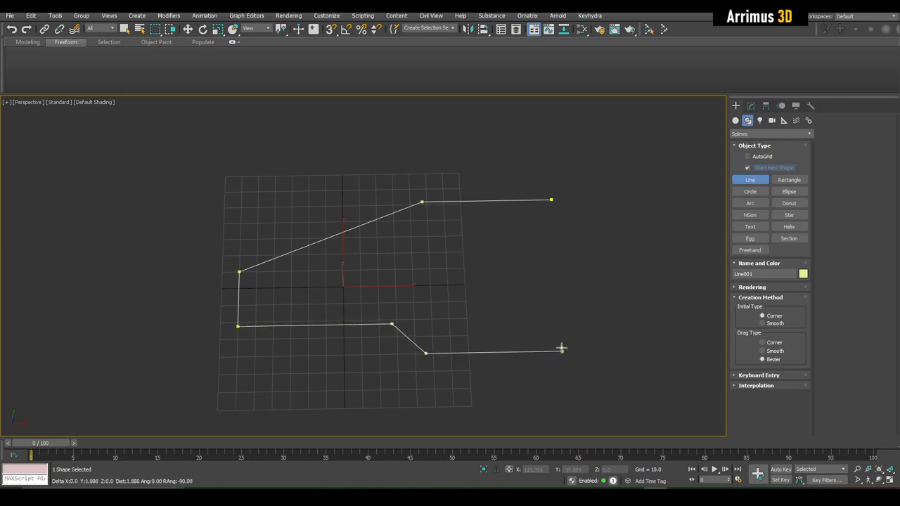
{"action": "left_click", "coordinate": [562, 350]}
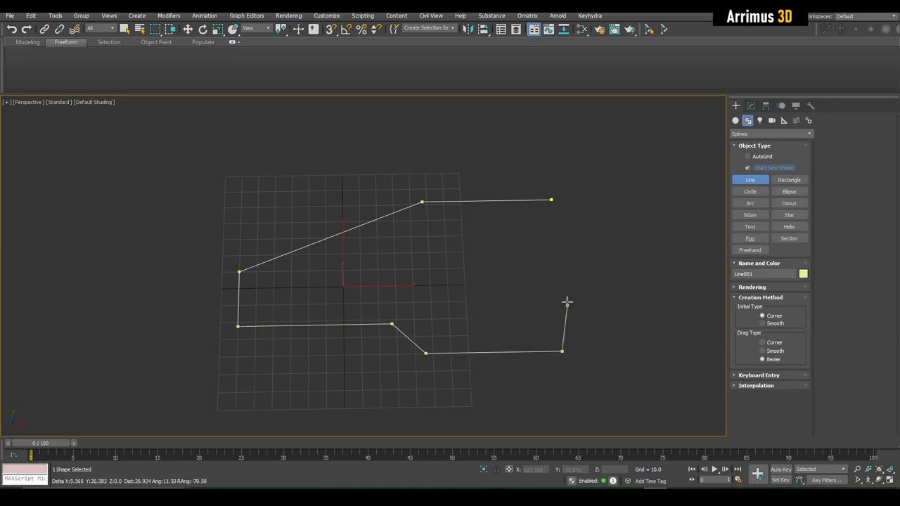
{"action": "left_click", "coordinate": [553, 200]}
{"action": "left_click", "coordinate": [427, 256]}
{"action": "right_click", "coordinate": [558, 263]}
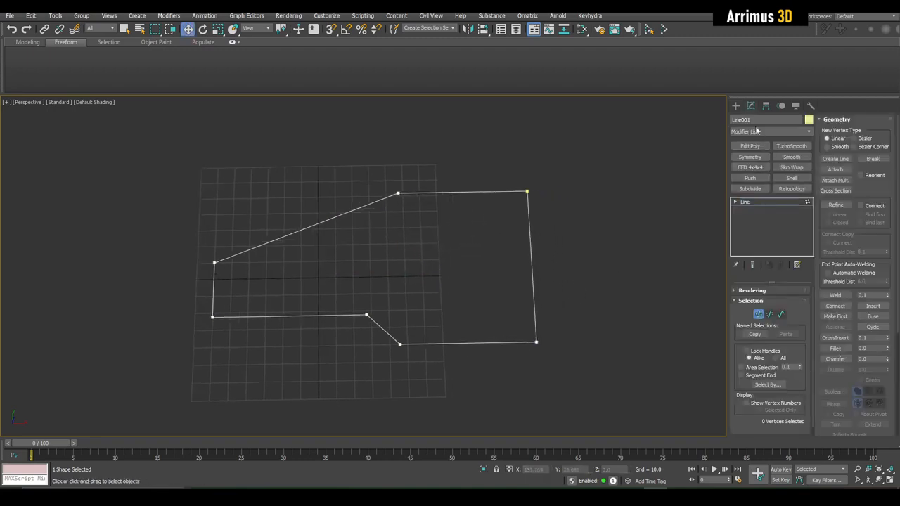
Turn on 3D snapping and align the lower vertex of the profile's tall end along X with the vertex above it.
{"action": "left_click", "coordinate": [736, 105]}
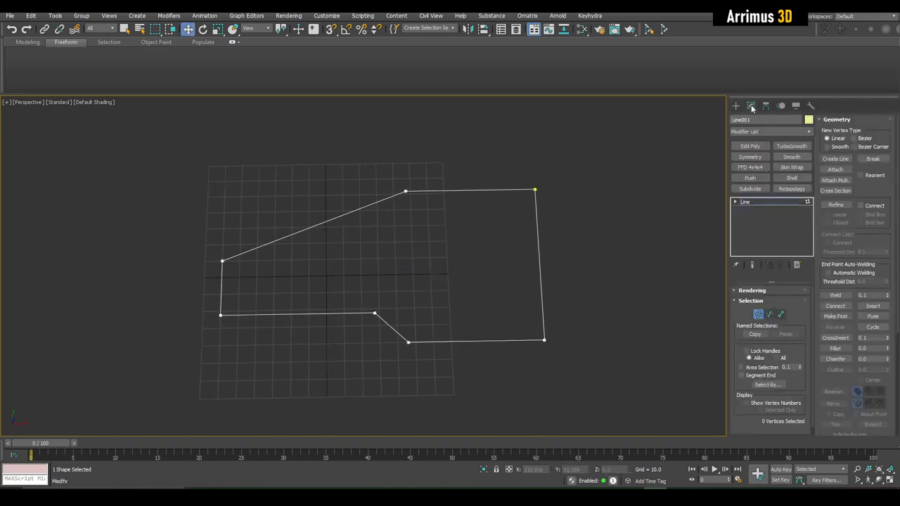
{"action": "left_click", "coordinate": [734, 203]}
{"action": "middle_click_drag", "start_coordinate": [568, 296], "coordinate": [539, 277]}
{"action": "left_click", "coordinate": [515, 320]}
{"action": "key", "text": "s"}
{"action": "left_click_drag", "start_coordinate": [550, 319], "coordinate": [509, 175]}
{"action": "middle_click_drag", "start_coordinate": [561, 227], "coordinate": [544, 236]}
{"action": "key", "text": "1"}
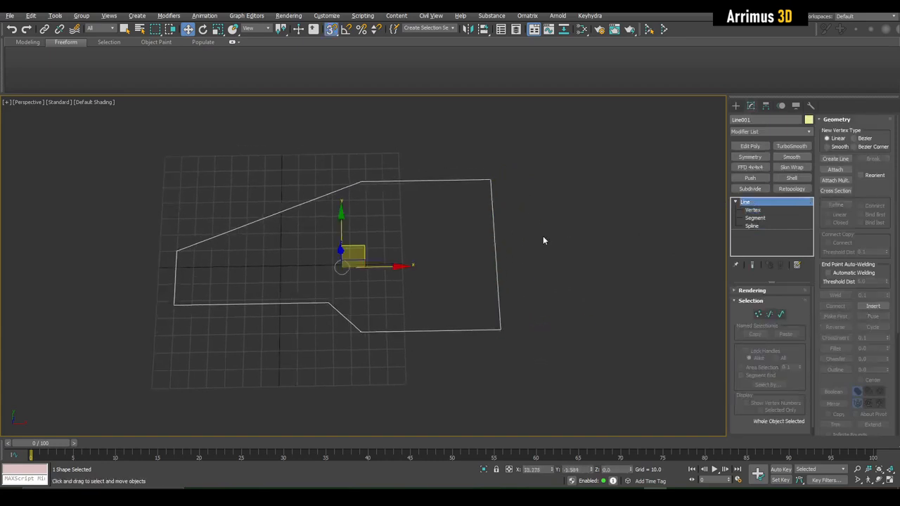
Activate the Circle tool and add Midpoint to the Vertex snap option, checking the midpoint snaps along the profile's segments.
{"action": "key", "text": "c"}
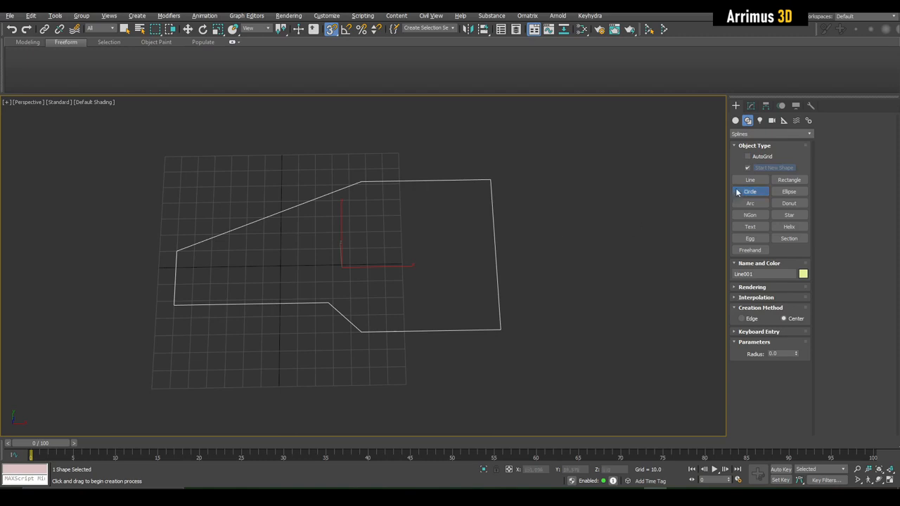
{"action": "scroll", "coordinate": [447, 245], "scroll_direction": "up", "scroll_amount": 3}
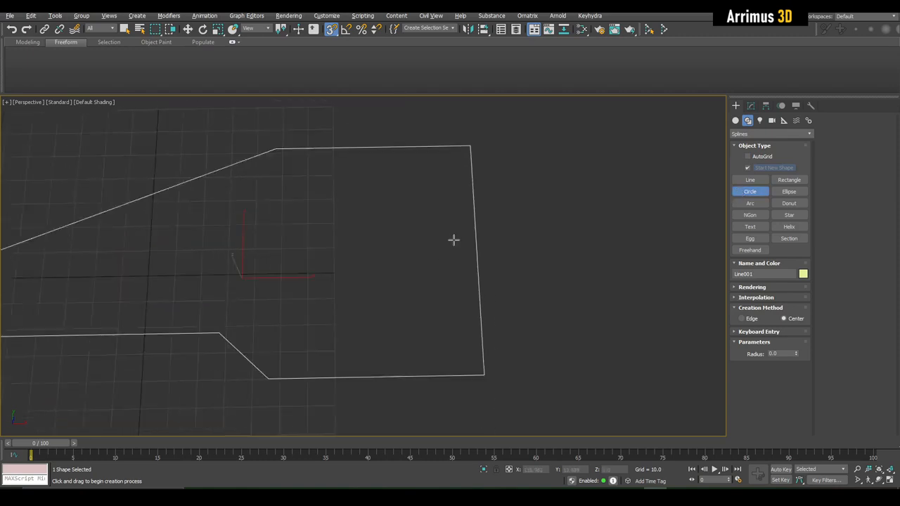
{"action": "middle_click_drag", "start_coordinate": [470, 282], "coordinate": [480, 265]}
{"action": "middle_click_drag", "start_coordinate": [486, 182], "coordinate": [510, 263]}
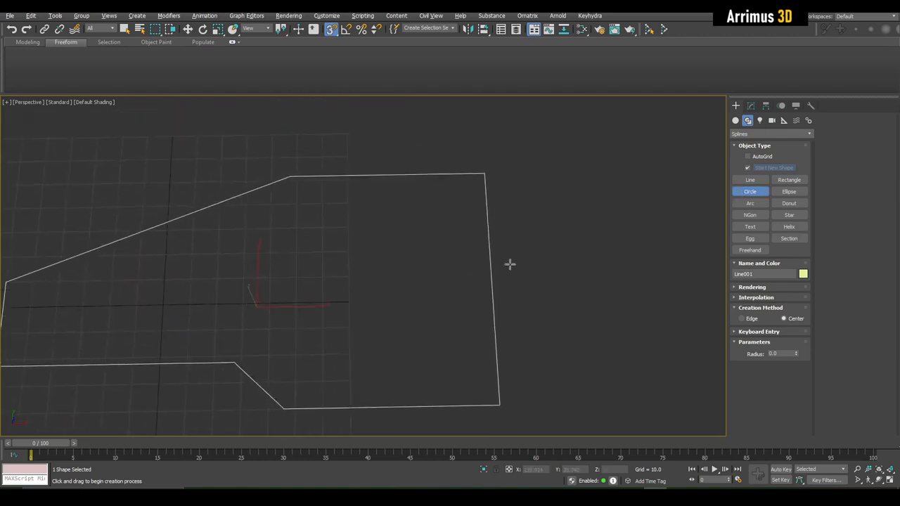
{"action": "middle_click_drag", "start_coordinate": [697, 317], "coordinate": [652, 279]}
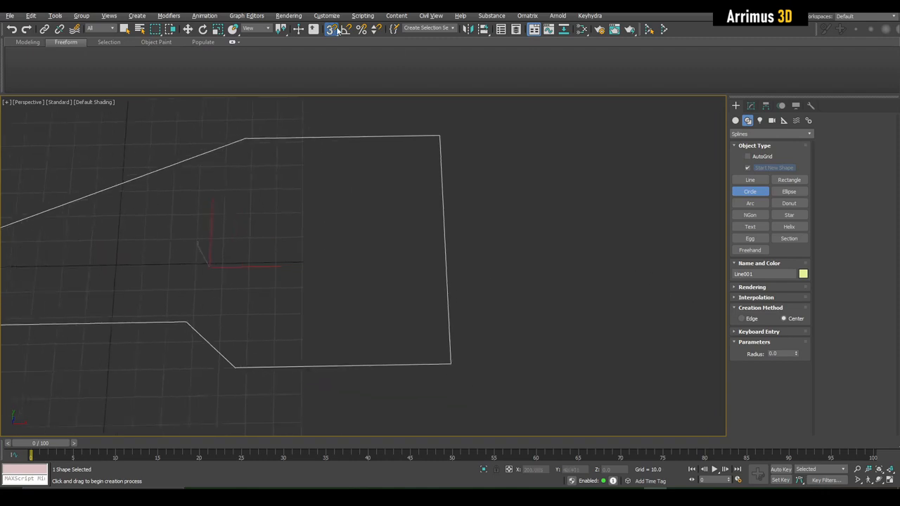
{"action": "right_click", "coordinate": [332, 29]}
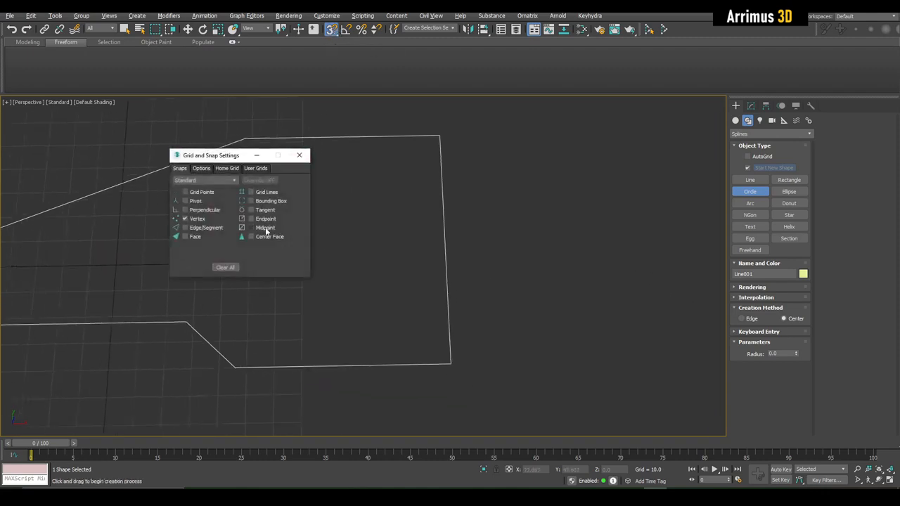
{"action": "left_click", "coordinate": [268, 227]}
{"action": "middle_click_drag", "start_coordinate": [336, 242], "coordinate": [349, 255]}
{"action": "middle_click_drag", "start_coordinate": [466, 274], "coordinate": [494, 260]}
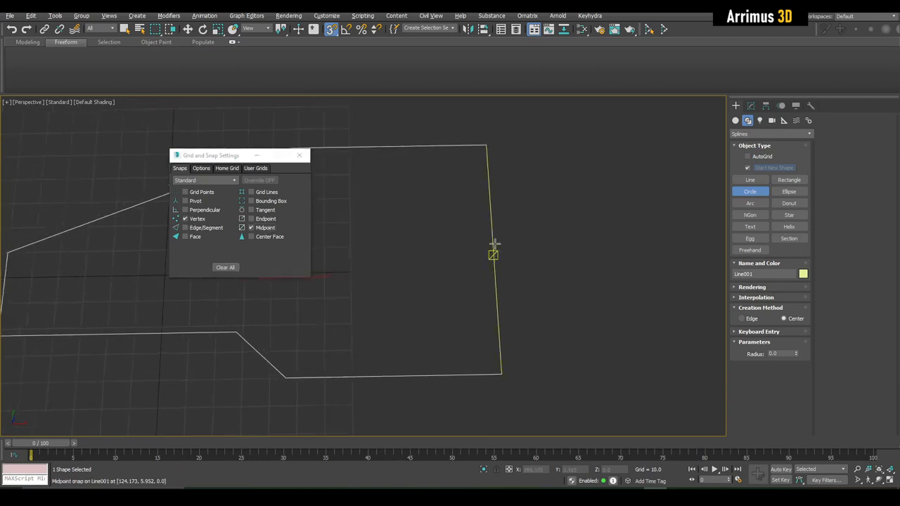
{"action": "middle_click_drag", "start_coordinate": [397, 145], "coordinate": [467, 174]}
{"action": "middle_click_drag", "start_coordinate": [375, 341], "coordinate": [432, 319]}
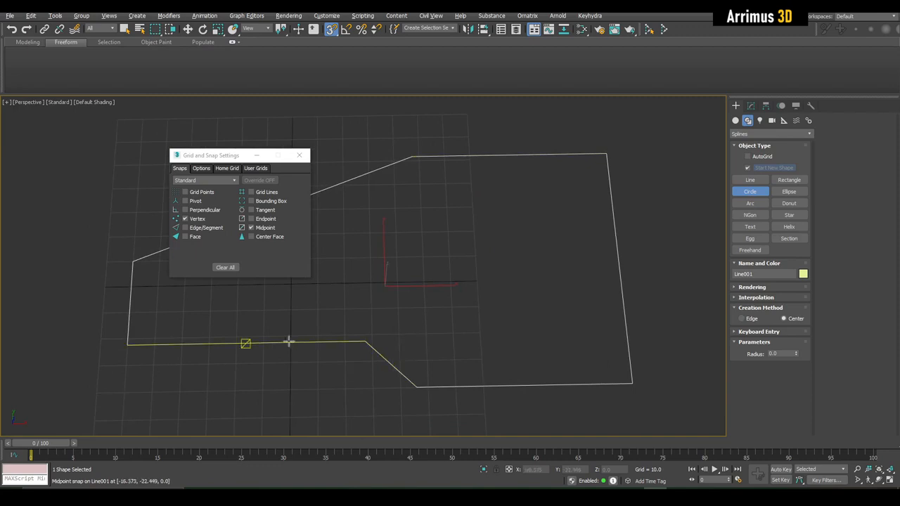
{"action": "middle_click_drag", "start_coordinate": [280, 344], "coordinate": [326, 368]}
{"action": "scroll", "coordinate": [357, 239], "scroll_direction": "down", "scroll_amount": 3}
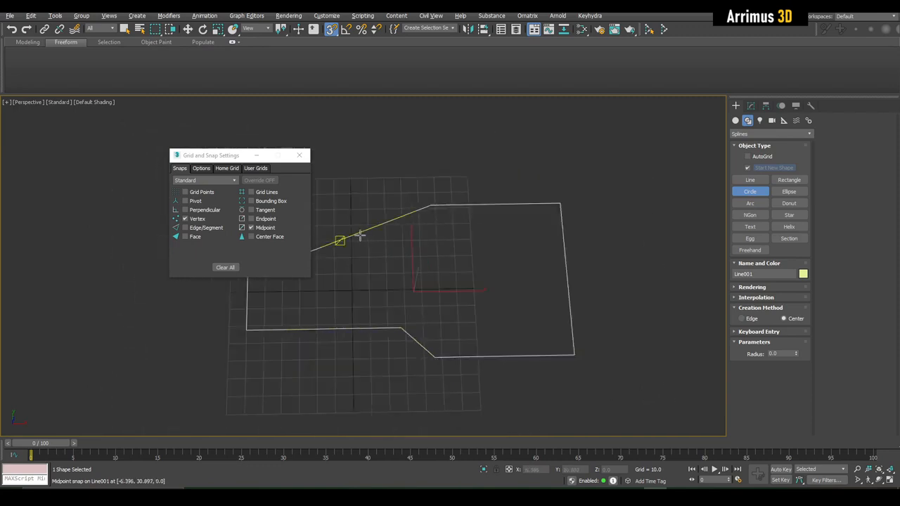
Draw a circle centred on the midpoint of the profile's tall vertical end, with a radius of about 43.8 reaching its corner vertices.
{"action": "left_click", "coordinate": [566, 279]}
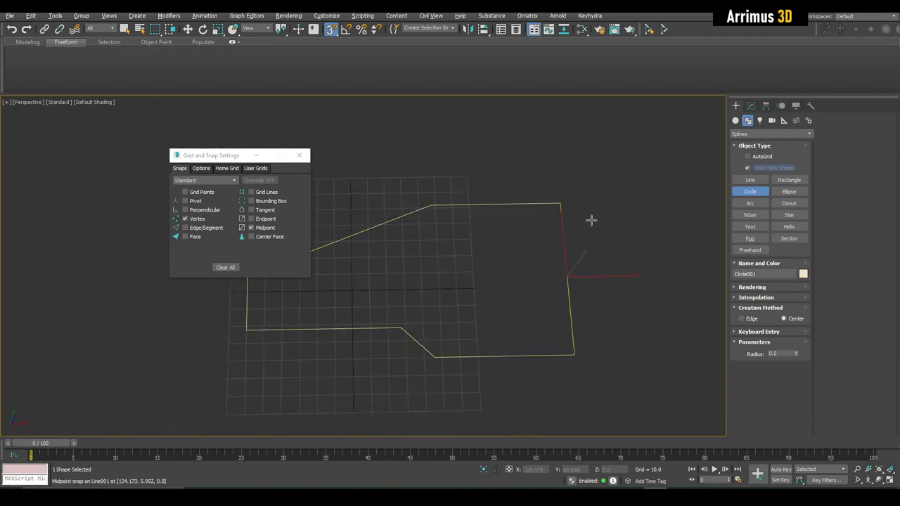
{"action": "middle_click_drag", "start_coordinate": [576, 279], "coordinate": [567, 289]}
{"action": "left_click_drag", "start_coordinate": [566, 287], "coordinate": [557, 228]}
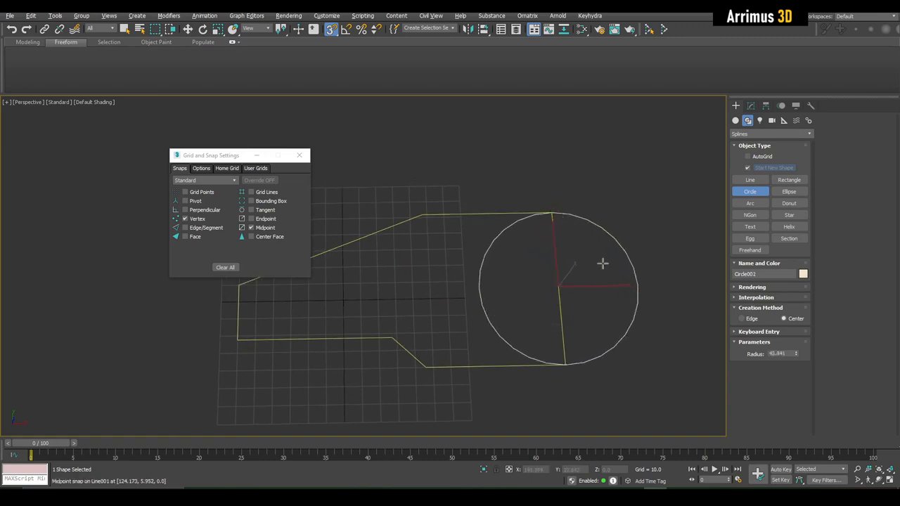
{"action": "key", "text": "w"}
{"action": "middle_click_drag", "start_coordinate": [601, 275], "coordinate": [516, 237]}
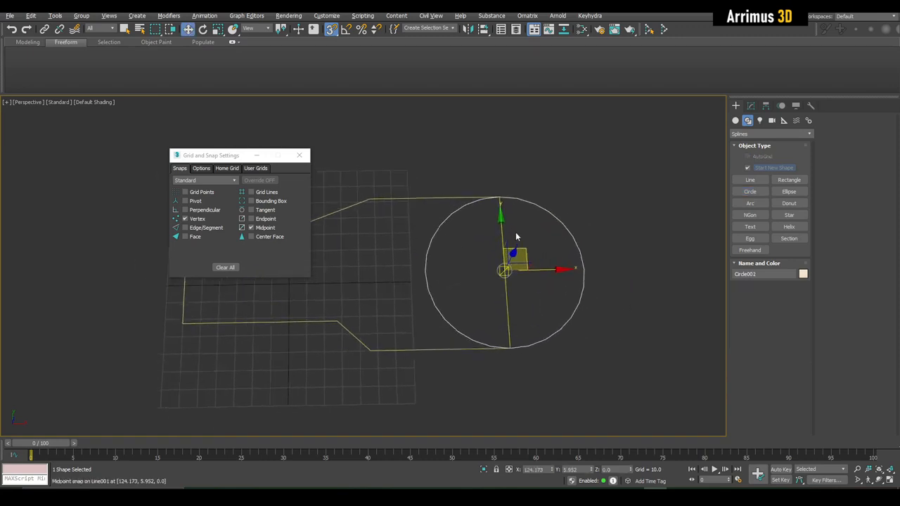
Turn off 3D snapping and disable the Midpoint snap option, moving the snap settings clear of the drawing.
{"action": "key", "text": "s"}
{"action": "left_click_drag", "start_coordinate": [203, 154], "coordinate": [53, 166]}
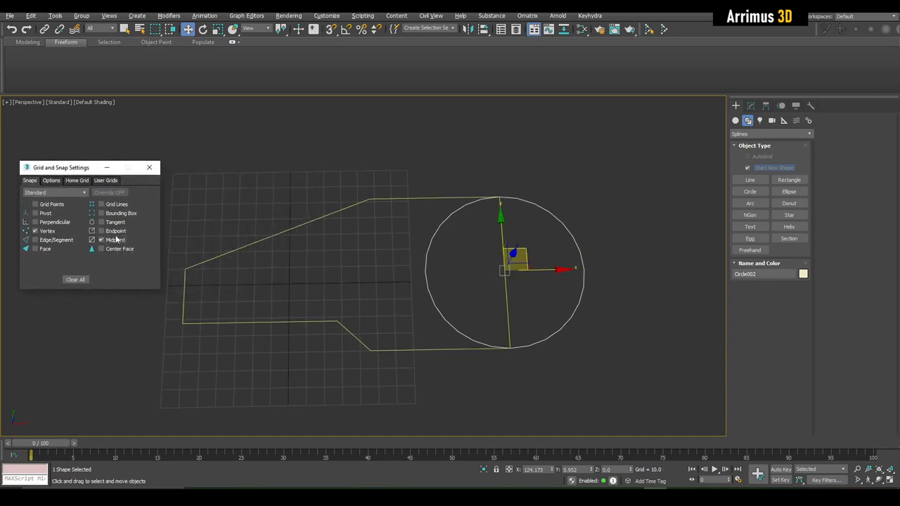
{"action": "key", "text": "q"}
Examine where the circle meets the upper edge of the profile line.
{"action": "left_click", "coordinate": [479, 184]}
{"action": "middle_click_drag", "start_coordinate": [482, 187], "coordinate": [476, 189]}
{"action": "scroll", "coordinate": [479, 187], "scroll_direction": "up", "scroll_amount": 5}
{"action": "left_click", "coordinate": [330, 215]}
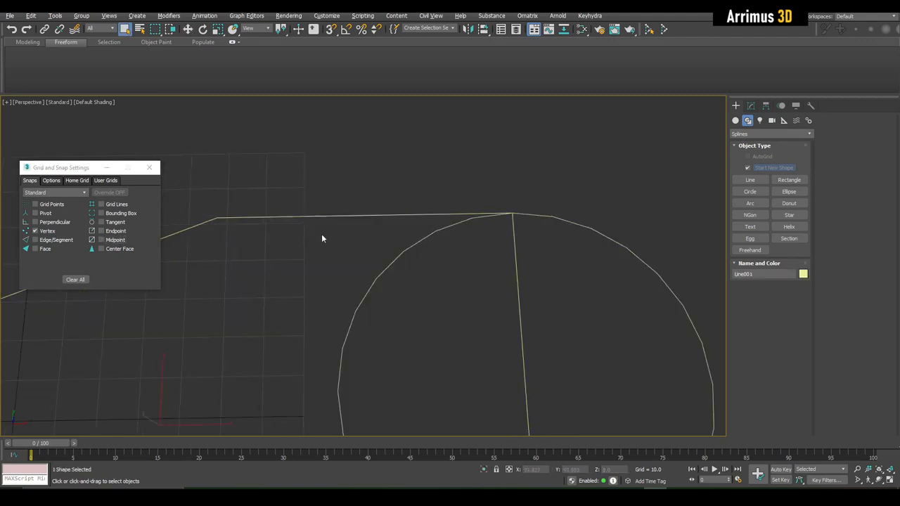
{"action": "scroll", "coordinate": [421, 202], "scroll_direction": "down", "scroll_amount": 5}
{"action": "left_click", "coordinate": [577, 206]}
{"action": "middle_click_drag", "start_coordinate": [577, 205], "coordinate": [590, 194]}
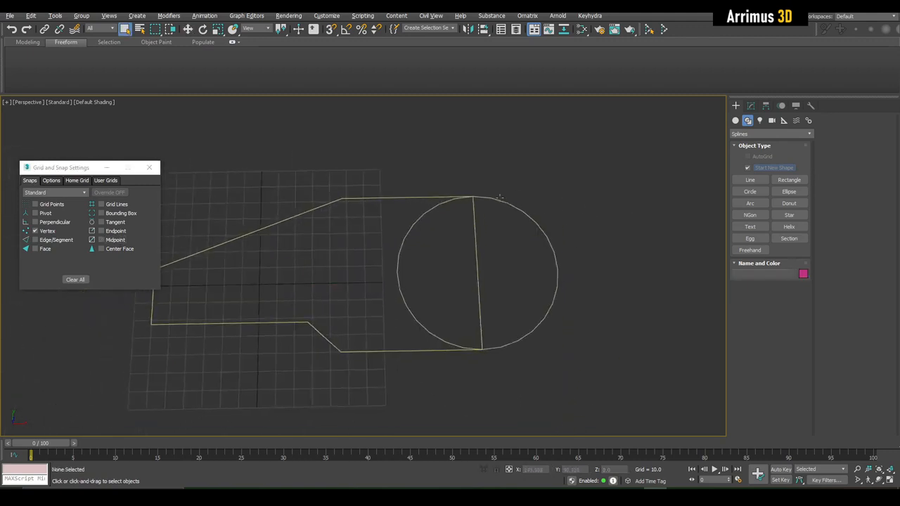
Clone the circle as one concentric copy scaled in the XY plane to about 72 percent.
{"action": "left_click", "coordinate": [526, 217]}
{"action": "key", "text": "w"}
{"action": "middle_click_drag", "start_coordinate": [519, 222], "coordinate": [478, 217]}
{"action": "scroll", "coordinate": [506, 235], "scroll_direction": "up", "scroll_amount": 3}
{"action": "key", "text": "r"}
{"action": "mouse_move", "coordinate": [427, 261]}
{"action": "middle_mouse_down"}
{"action": "mouse_move", "coordinate": [442, 267]}
{"action": "mouse_move", "coordinate": [425, 270]}
{"action": "middle_mouse_up"}
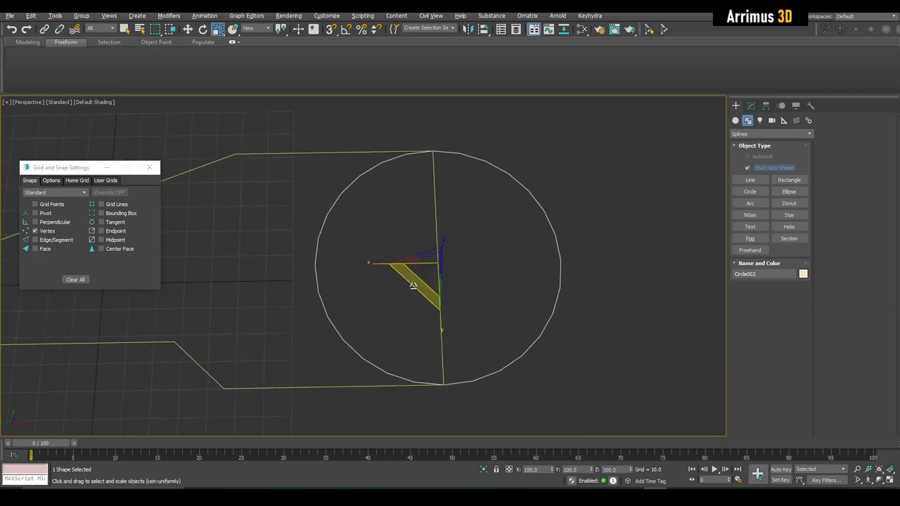
{"action": "left_click_drag", "start_coordinate": [413, 285], "coordinate": [421, 267], "text": "shift"}
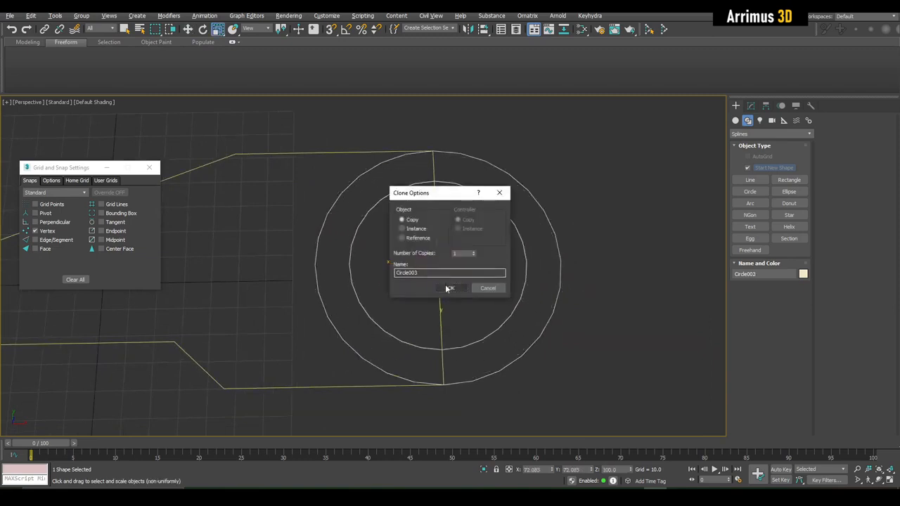
{"action": "left_click", "coordinate": [450, 288]}
{"action": "middle_click_drag", "start_coordinate": [447, 282], "coordinate": [459, 287]}
{"action": "key", "text": "q"}
{"action": "left_click", "coordinate": [548, 197]}
Isolate the profile line and the outer circle so that the inner concentric circle is hidden.
{"action": "scroll", "coordinate": [520, 211], "scroll_direction": "down", "scroll_amount": 3}
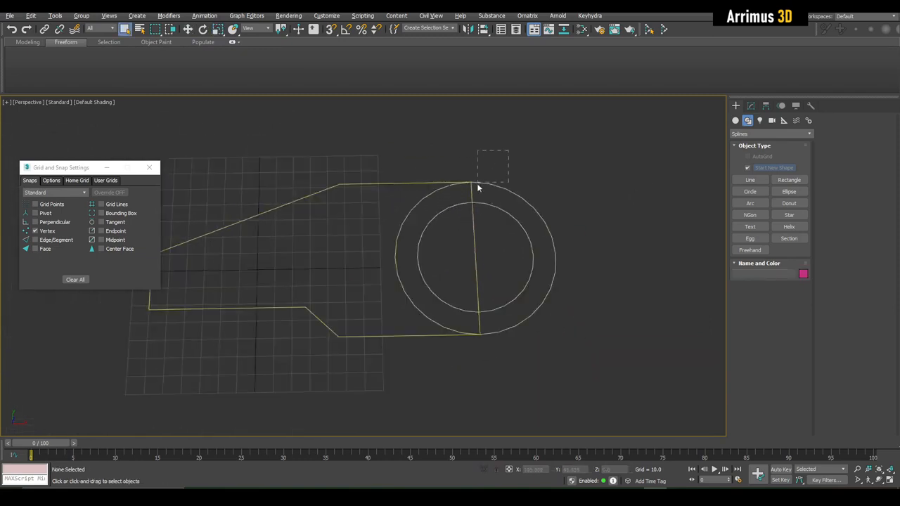
{"action": "left_click_drag", "start_coordinate": [458, 194], "coordinate": [458, 193]}
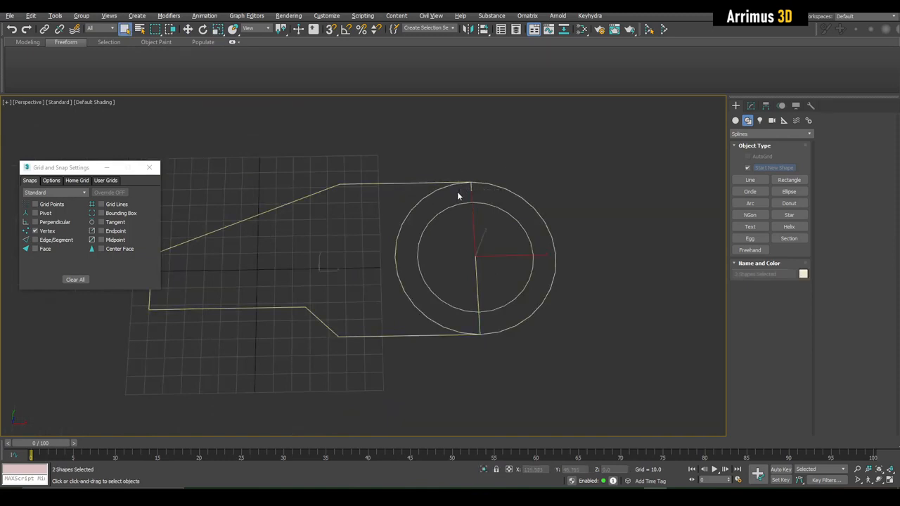
{"action": "key", "text": "alt+q"}
{"action": "scroll", "coordinate": [531, 211], "scroll_direction": "down", "scroll_amount": 3}
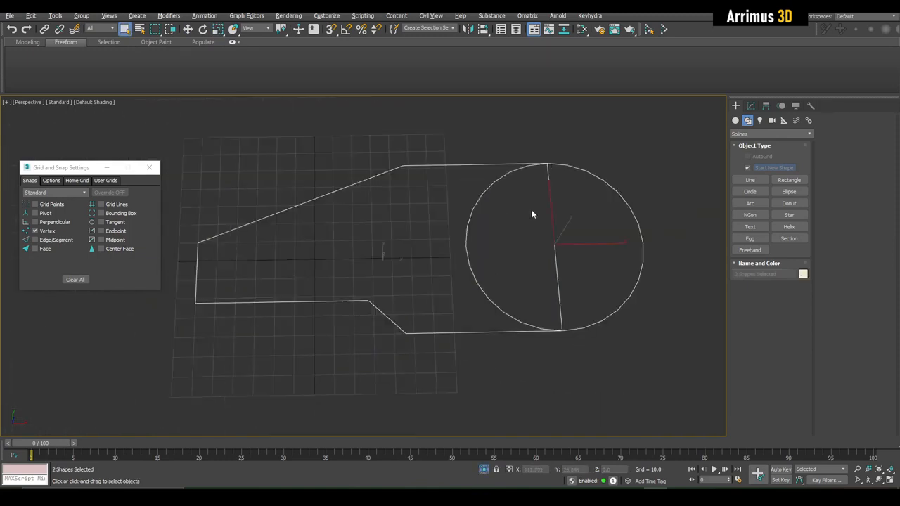
{"action": "left_click", "coordinate": [580, 232]}
{"action": "middle_click_drag", "start_coordinate": [580, 233], "coordinate": [485, 232]}
{"action": "scroll", "coordinate": [464, 214], "scroll_direction": "down", "scroll_amount": 3}
{"action": "scroll", "coordinate": [457, 207], "scroll_direction": "up", "scroll_amount": 5}
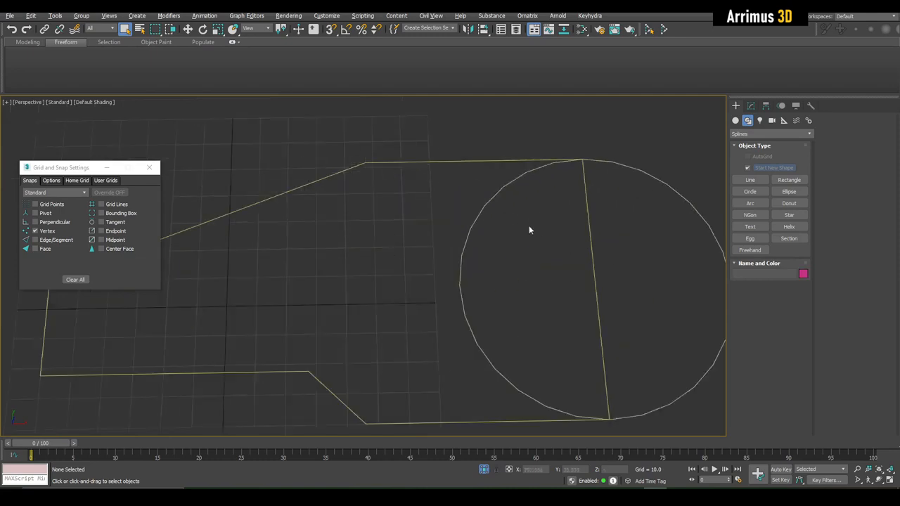
{"action": "scroll", "coordinate": [530, 230], "scroll_direction": "down", "scroll_amount": 5}
{"action": "scroll", "coordinate": [472, 250], "scroll_direction": "up", "scroll_amount": 6}
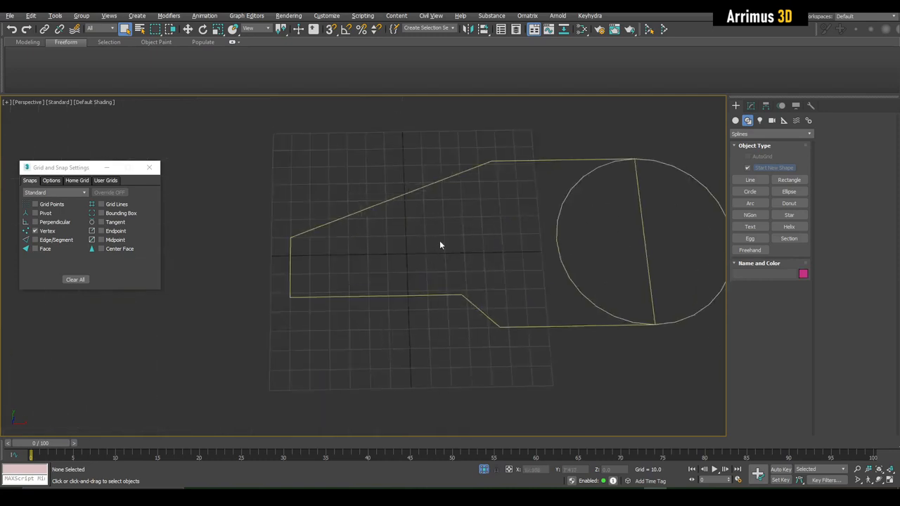
{"action": "scroll", "coordinate": [484, 227], "scroll_direction": "up", "scroll_amount": 2}
{"action": "scroll", "coordinate": [446, 241], "scroll_direction": "down", "scroll_amount": 5}
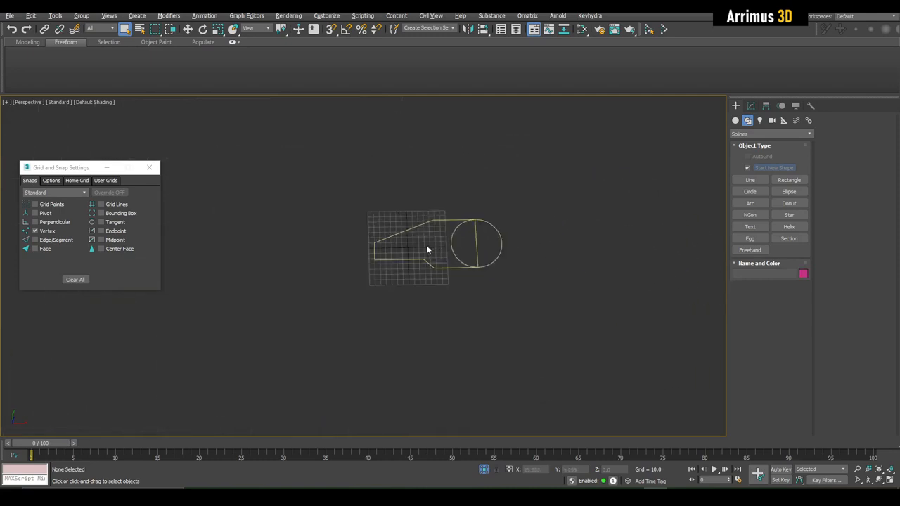
{"action": "scroll", "coordinate": [426, 244], "scroll_direction": "up", "scroll_amount": 7}
{"action": "scroll", "coordinate": [393, 272], "scroll_direction": "down", "scroll_amount": 5}
{"action": "scroll", "coordinate": [386, 218], "scroll_direction": "up", "scroll_amount": 5}
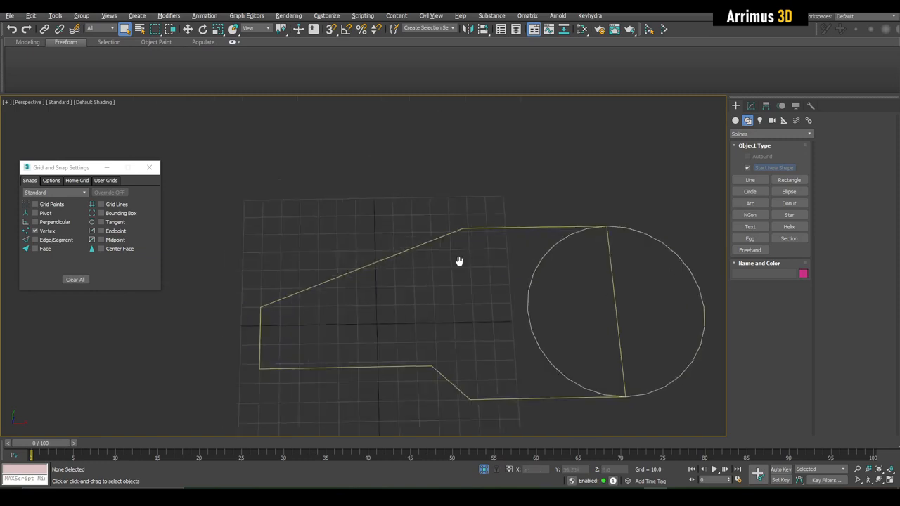
{"action": "scroll", "coordinate": [457, 261], "scroll_direction": "down", "scroll_amount": 1}
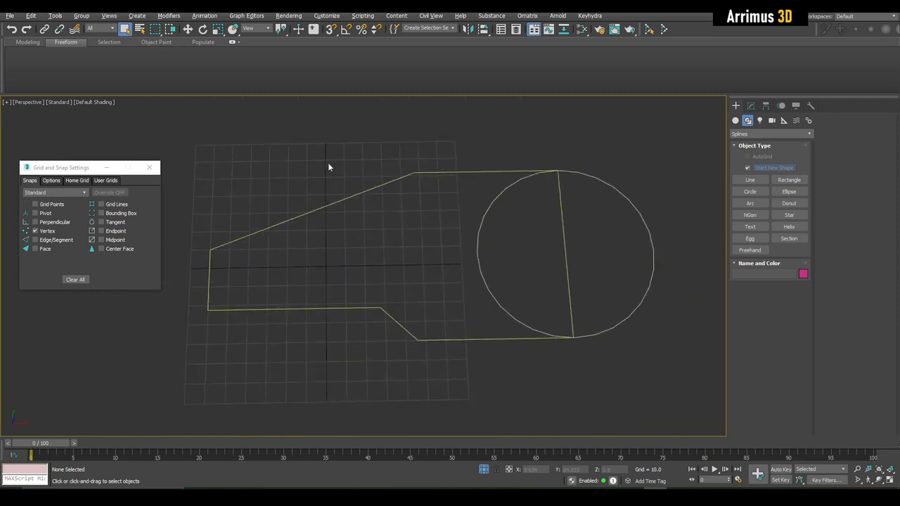
Hide the viewport grid and inspect the profile line's Vertex, Segment and Spline sub-object levels.
{"action": "key", "text": "g"}
{"action": "middle_click_drag", "start_coordinate": [577, 217], "coordinate": [513, 205]}
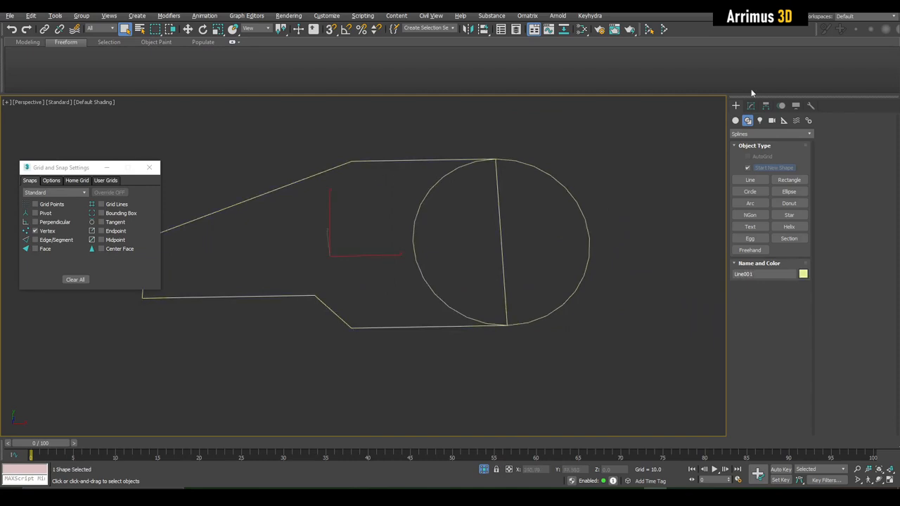
{"action": "left_click", "coordinate": [750, 106]}
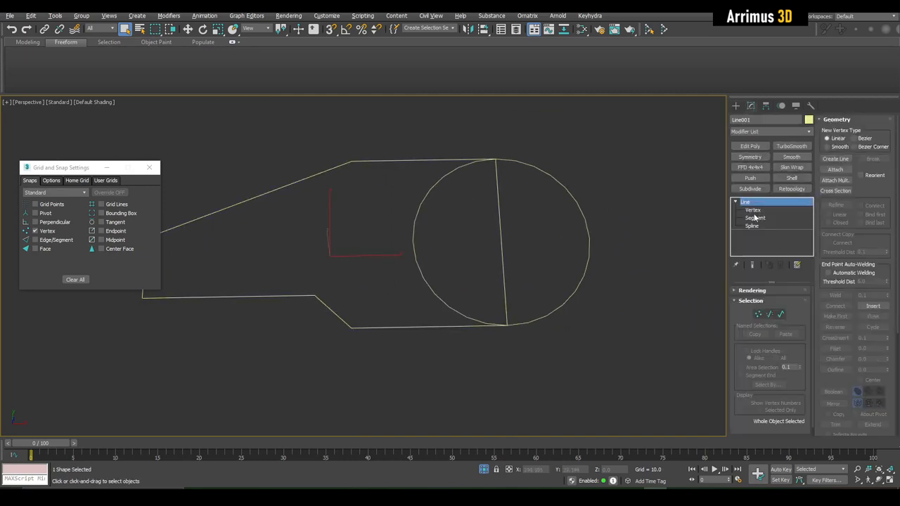
{"action": "key", "text": "Delete"}
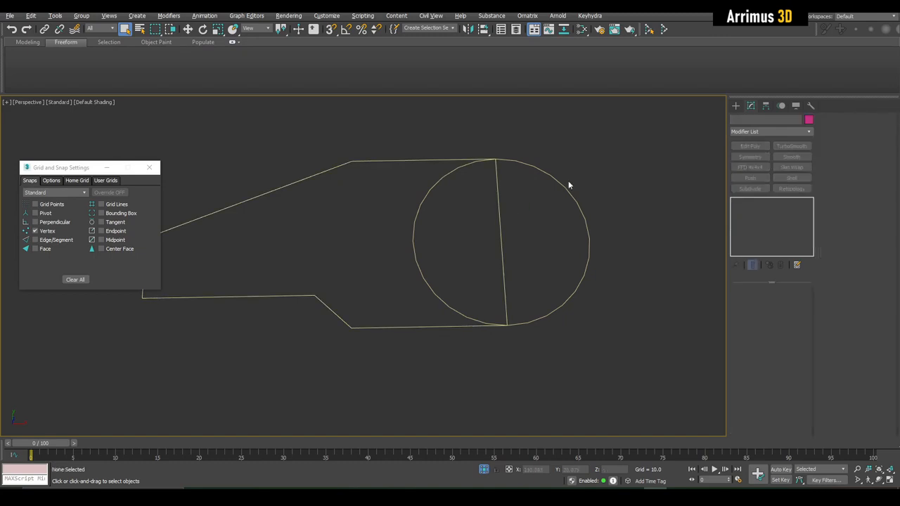
Try adding an Edit Spline modifier to the outer circle, and undo it.
{"action": "left_click", "coordinate": [424, 212]}
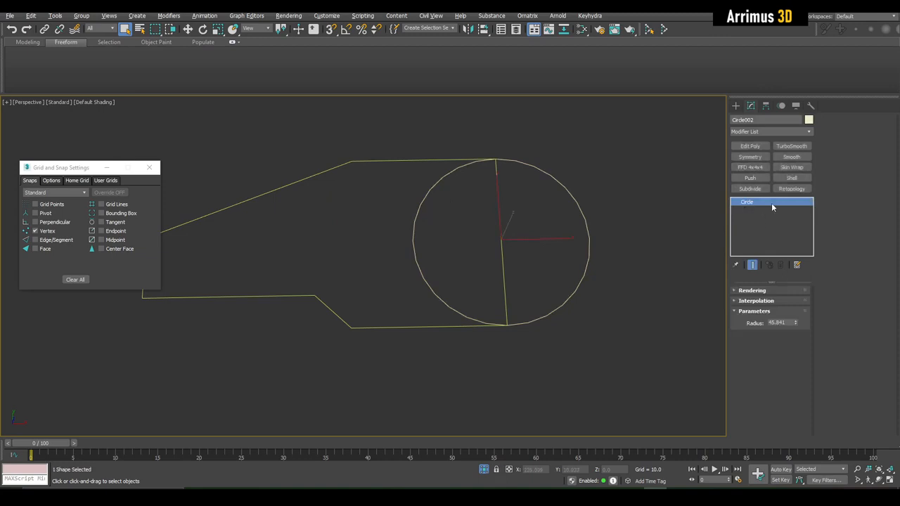
{"action": "left_click", "coordinate": [809, 133]}
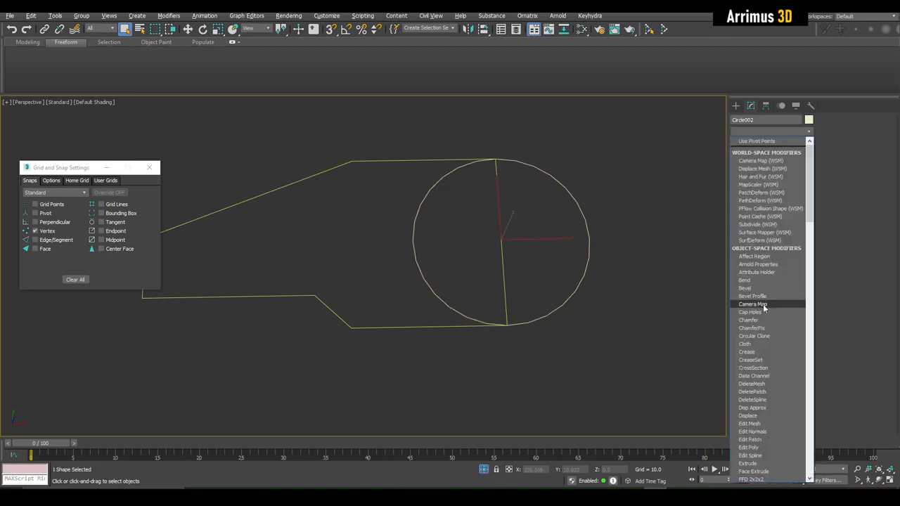
{"action": "left_click", "coordinate": [763, 457]}
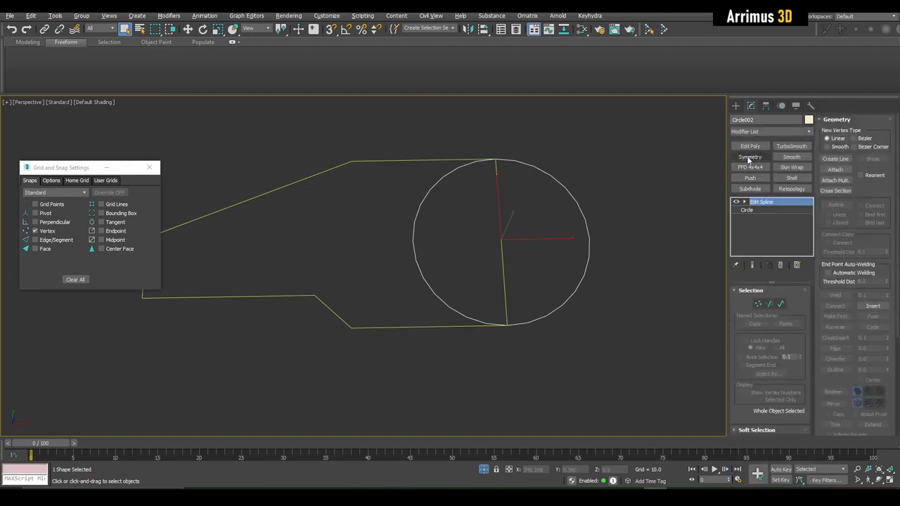
{"action": "key", "text": "ctrl+z"}
{"action": "middle_click_drag", "start_coordinate": [647, 177], "coordinate": [639, 200]}
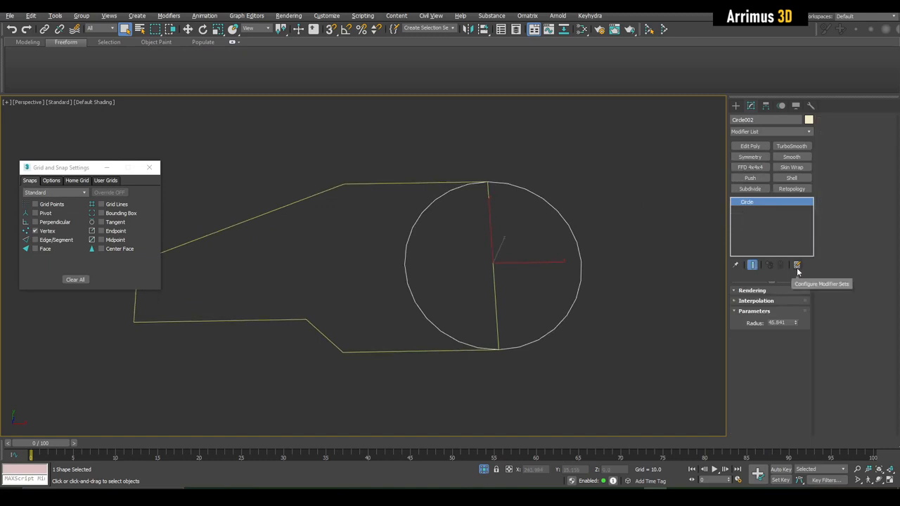
Configure the modifier set with 12 total buttons and assign Edit Spline to the first empty one.
{"action": "left_click", "coordinate": [798, 266]}
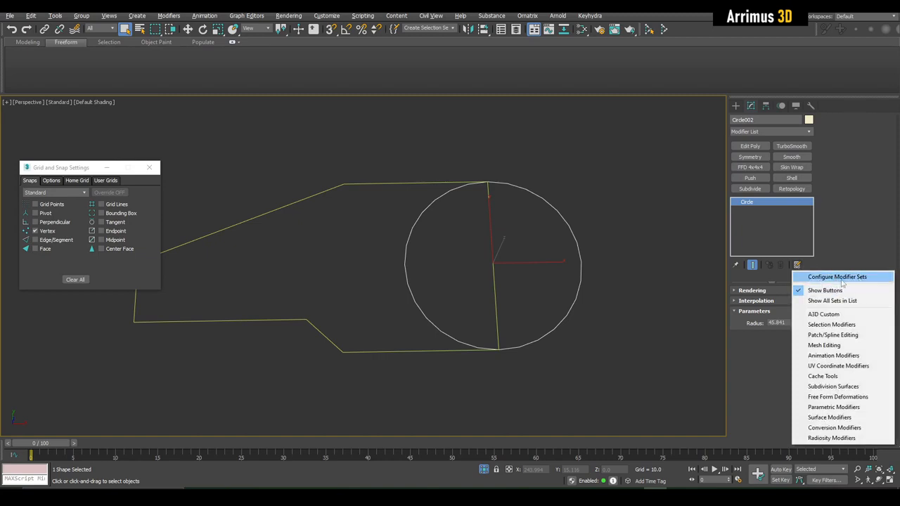
{"action": "left_click", "coordinate": [848, 279]}
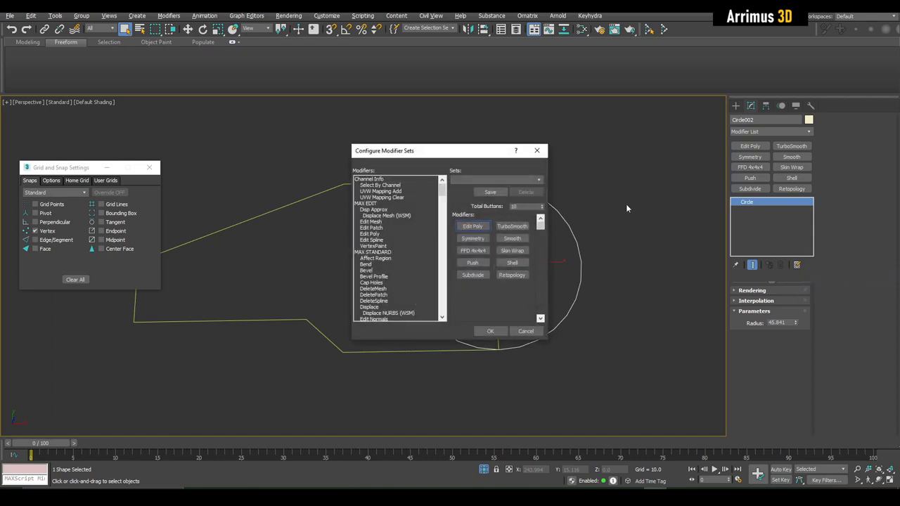
{"action": "left_click", "coordinate": [542, 205]}
{"action": "left_click", "coordinate": [541, 205]}
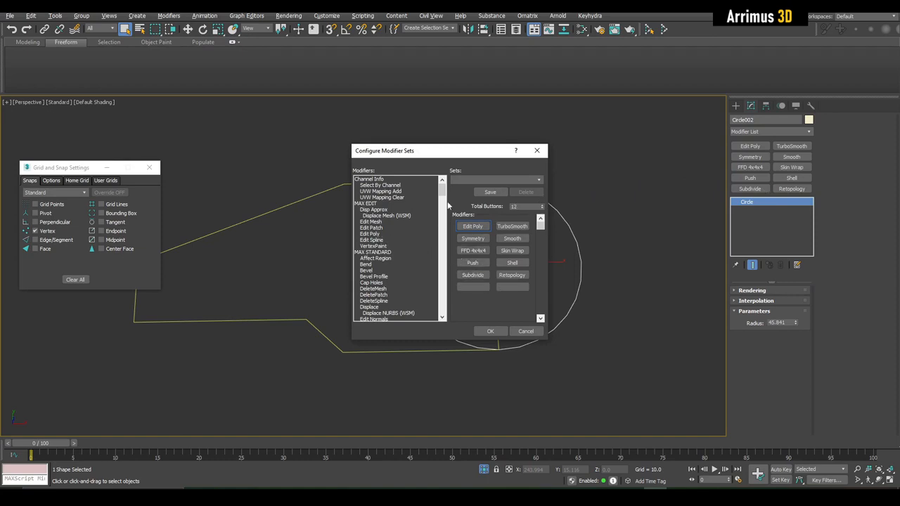
{"action": "mouse_move", "coordinate": [443, 192]}
{"action": "left_mouse_down"}
{"action": "mouse_move", "coordinate": [444, 222]}
{"action": "mouse_move", "coordinate": [443, 187]}
{"action": "left_mouse_up"}
{"action": "left_click", "coordinate": [377, 203]}
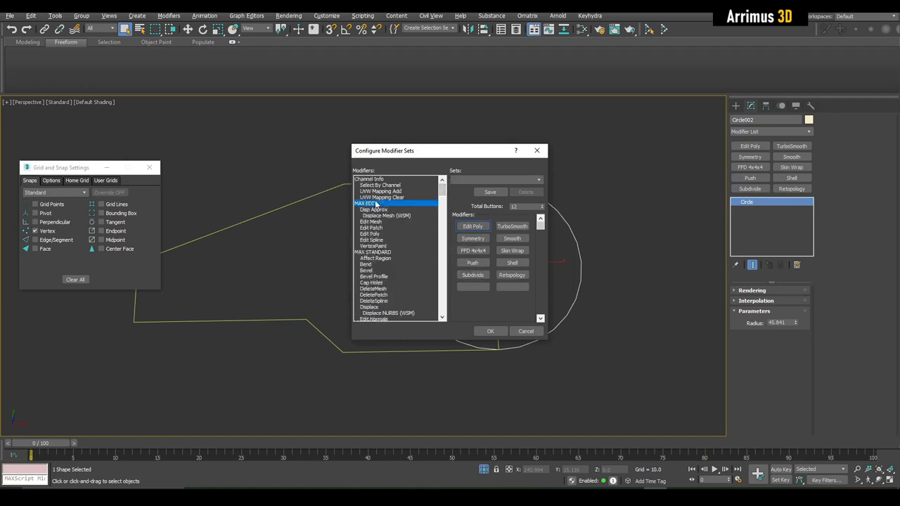
{"action": "left_click", "coordinate": [372, 221]}
{"action": "left_click", "coordinate": [380, 227]}
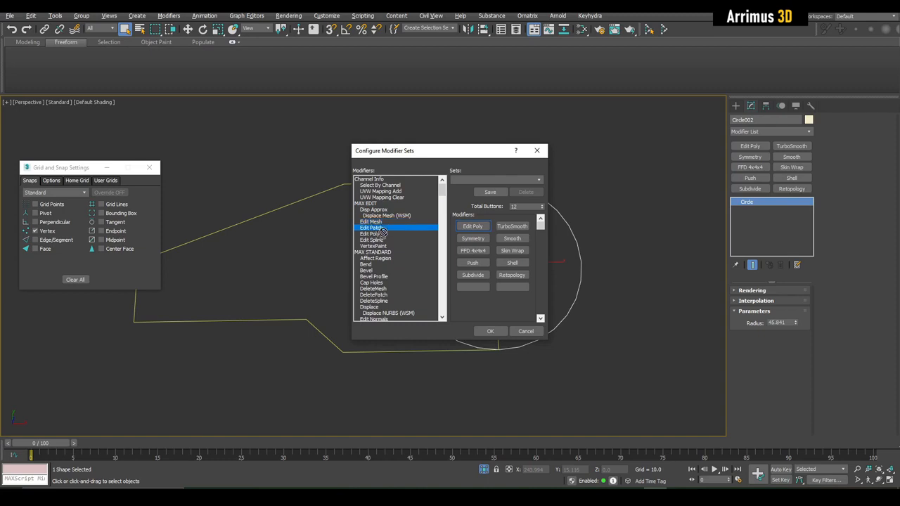
{"action": "left_click", "coordinate": [380, 234]}
{"action": "left_click", "coordinate": [382, 240]}
{"action": "left_click_drag", "start_coordinate": [382, 247], "coordinate": [471, 292]}
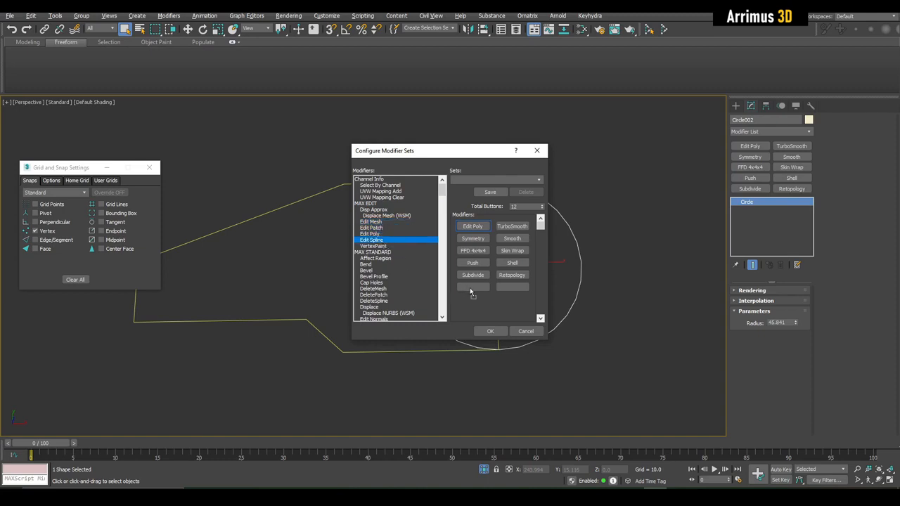
Increase the modifier set to 14 total buttons and assign Spline Mirror to the slot beside Edit Spline.
{"action": "left_click", "coordinate": [378, 234]}
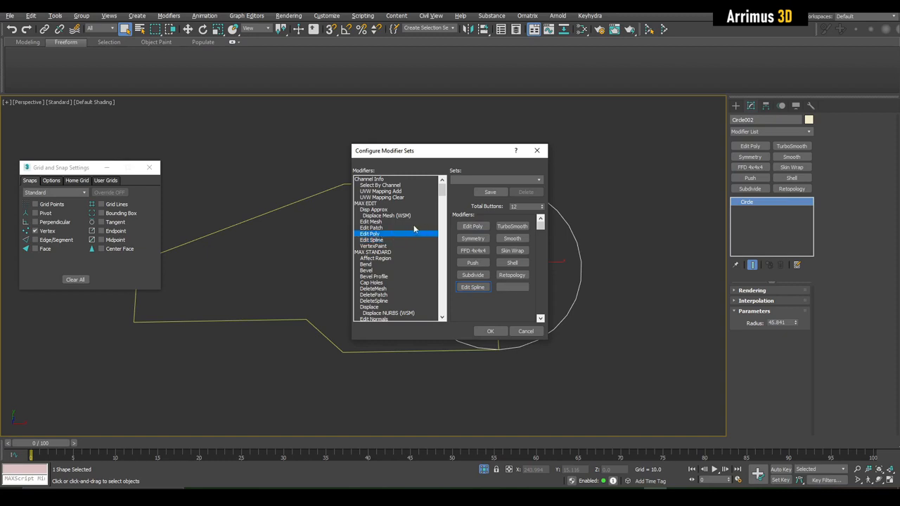
{"action": "left_click", "coordinate": [382, 223]}
{"action": "type", "text": "sp"}
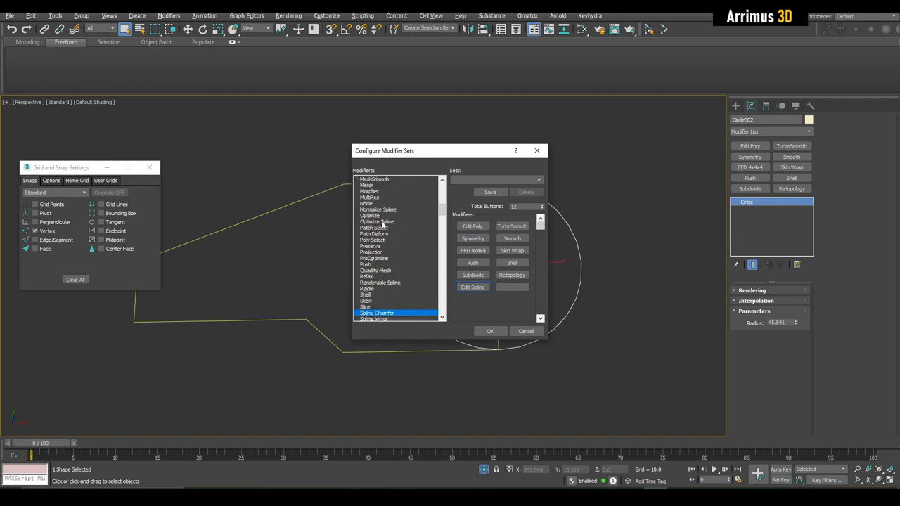
{"action": "scroll", "coordinate": [395, 292], "scroll_direction": "down", "scroll_amount": 1}
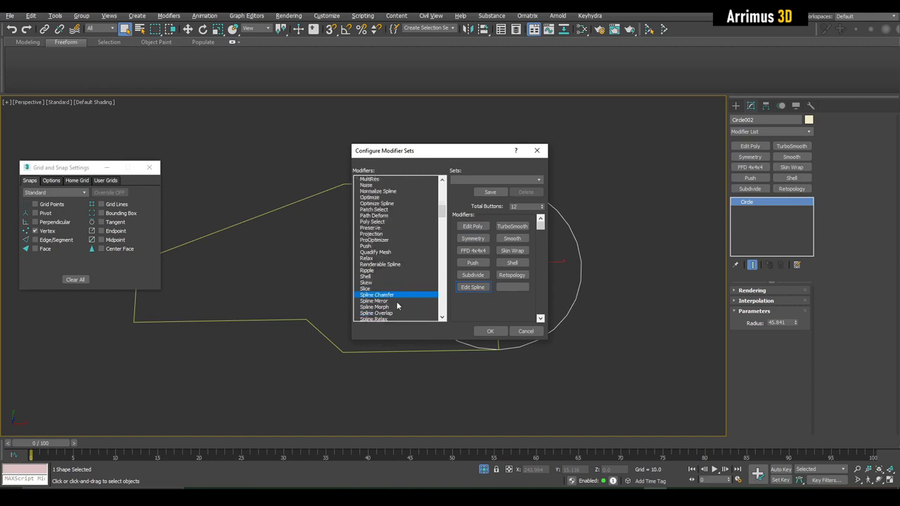
{"action": "scroll", "coordinate": [398, 295], "scroll_direction": "down", "scroll_amount": 1}
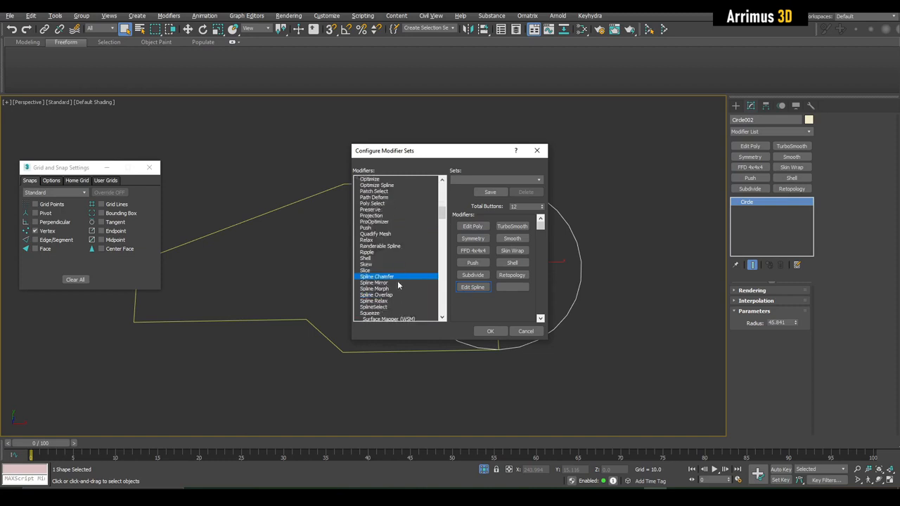
{"action": "left_click", "coordinate": [543, 204]}
{"action": "left_click", "coordinate": [542, 204]}
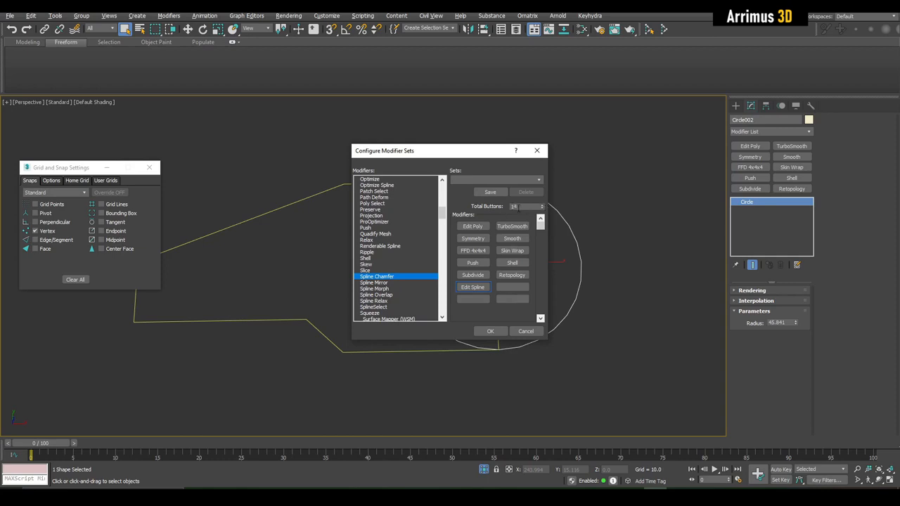
{"action": "left_click", "coordinate": [383, 283]}
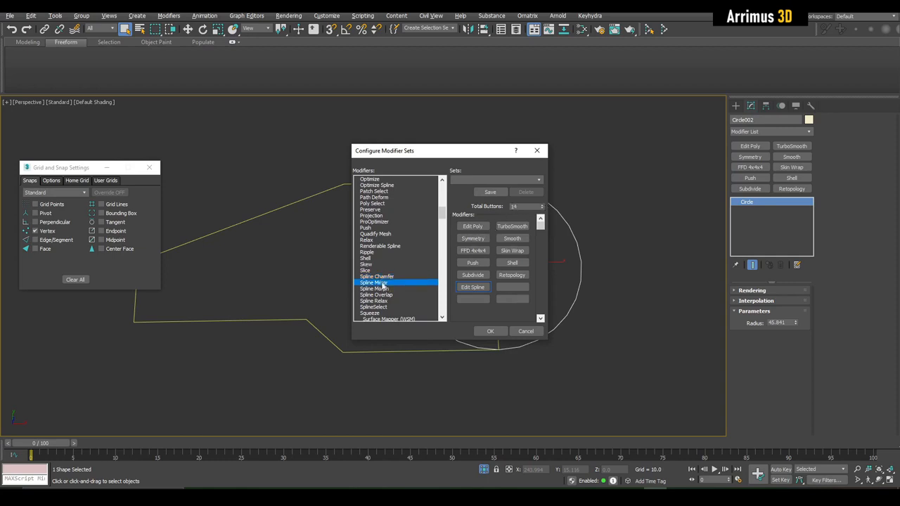
{"action": "left_click_drag", "start_coordinate": [383, 283], "coordinate": [517, 289]}
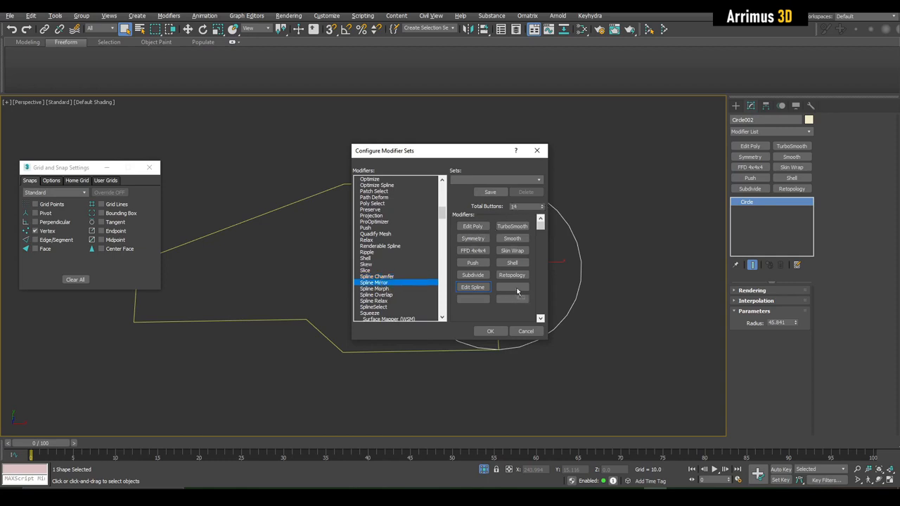
Assign Spline Chamfer and Normalize Spline to the last two empty slots and accept the modifier set.
{"action": "left_click", "coordinate": [383, 295]}
{"action": "left_click", "coordinate": [383, 288]}
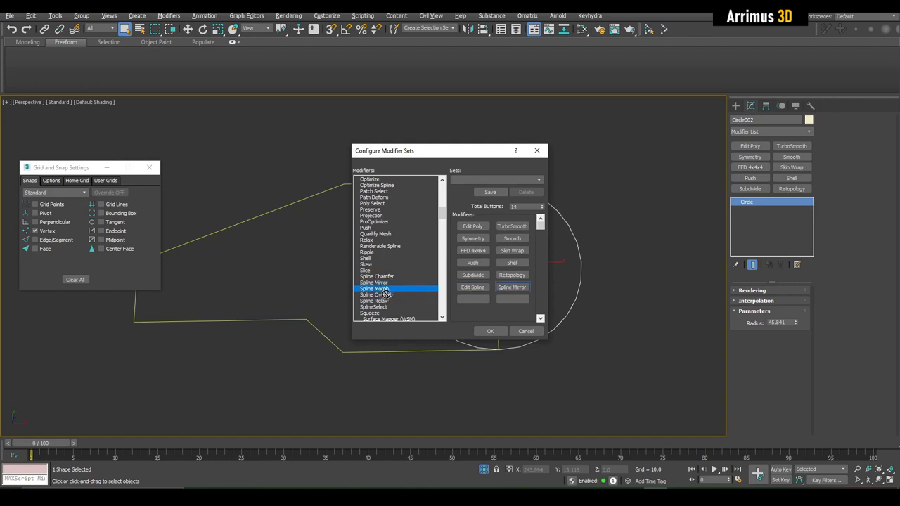
{"action": "left_click", "coordinate": [384, 276]}
{"action": "left_click_drag", "start_coordinate": [387, 277], "coordinate": [474, 300]}
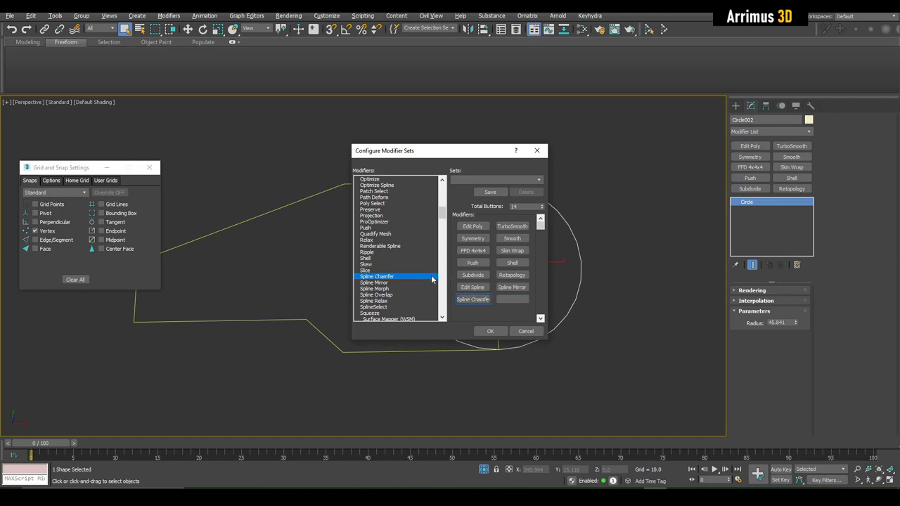
{"action": "key", "text": "n"}
{"action": "left_click_drag", "start_coordinate": [372, 185], "coordinate": [514, 300]}
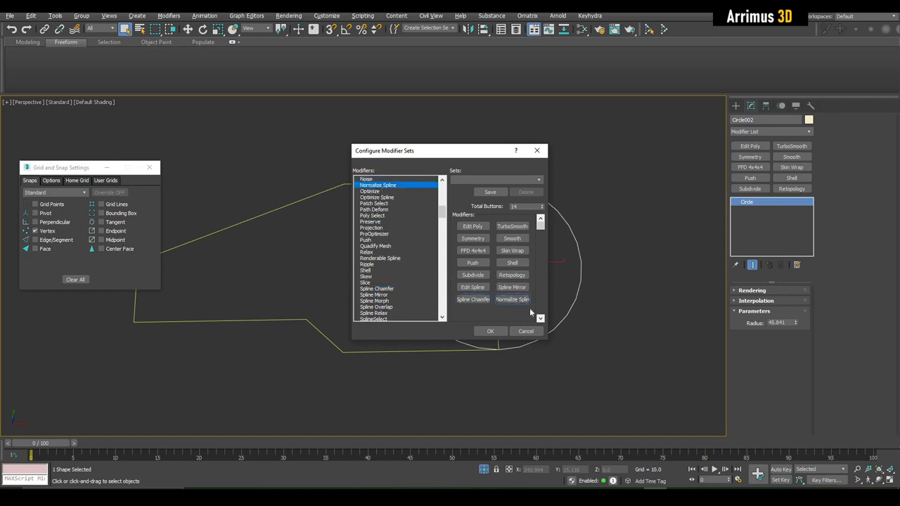
{"action": "left_click", "coordinate": [500, 331]}
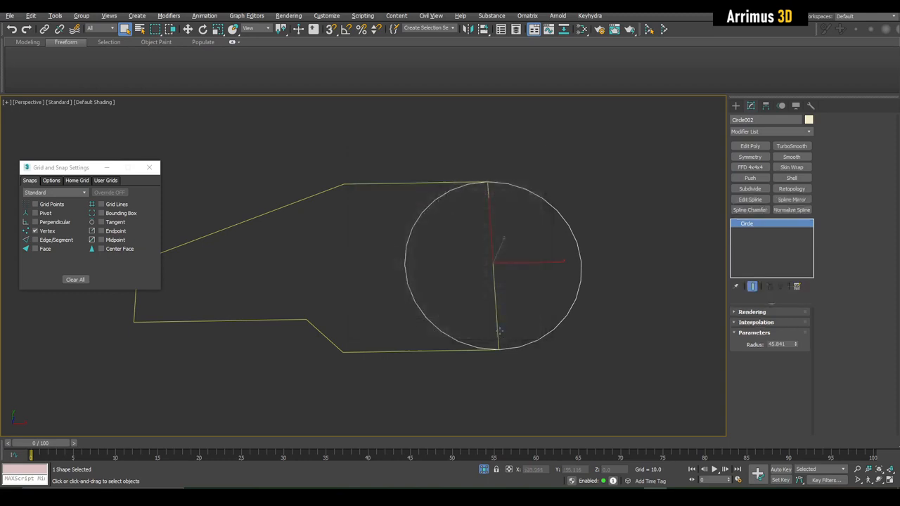
Add an Edit Spline modifier to the outer circle and check its sub-object levels in the modifier stack.
{"action": "left_click", "coordinate": [756, 201]}
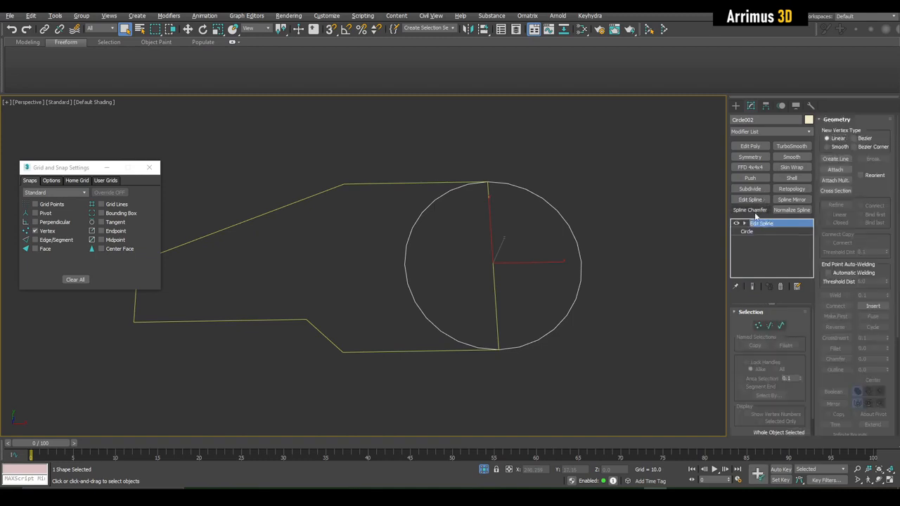
{"action": "left_click", "coordinate": [744, 223]}
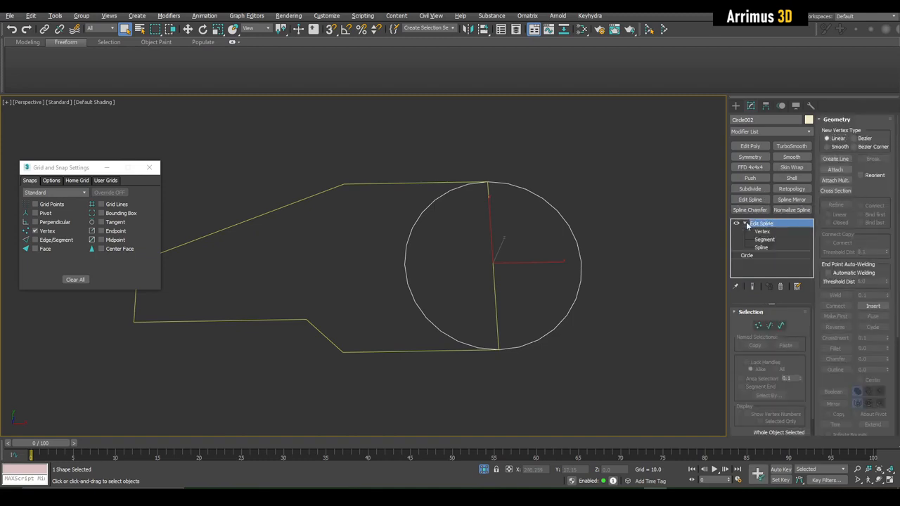
{"action": "left_click", "coordinate": [745, 224]}
{"action": "middle_click_drag", "start_coordinate": [581, 244], "coordinate": [519, 244]}
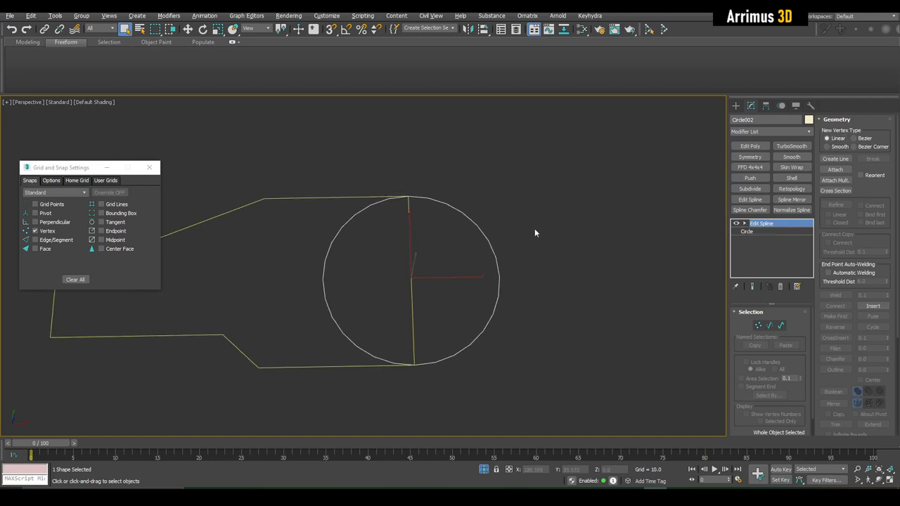
Create a box beside the circle, about 79 units wide and 47 units high.
{"action": "key", "text": "b"}
{"action": "middle_click_drag", "start_coordinate": [594, 214], "coordinate": [464, 222]}
{"action": "left_click_drag", "start_coordinate": [446, 168], "coordinate": [609, 327]}
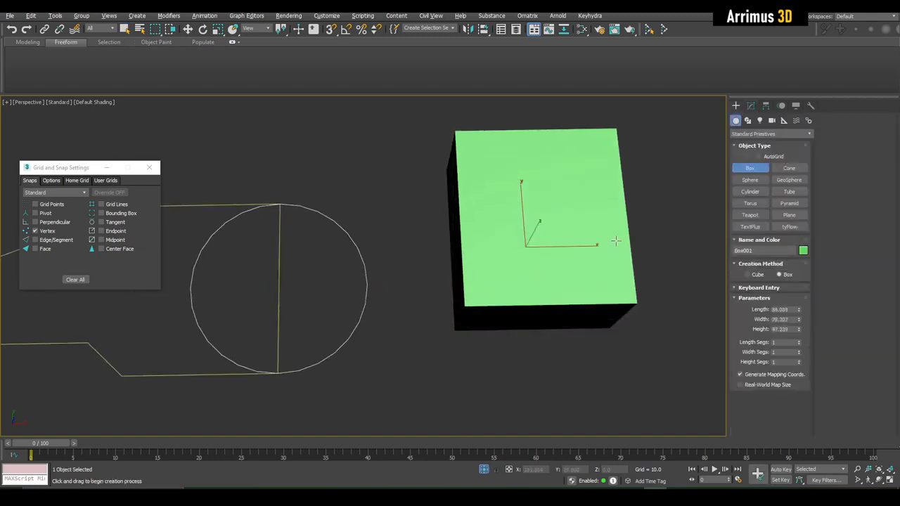
{"action": "left_click", "coordinate": [616, 241]}
{"action": "key", "text": "w"}
Add an Edit Poly modifier to the box and move one upper edge inward to slant the front face.
{"action": "middle_click_drag", "start_coordinate": [608, 266], "coordinate": [513, 241], "text": "alt"}
{"action": "key", "text": "shift+e"}
{"action": "key", "text": "1"}
{"action": "key", "text": "F4"}
{"action": "key", "text": "2"}
{"action": "left_click", "coordinate": [508, 264]}
{"action": "left_click_drag", "start_coordinate": [472, 218], "coordinate": [426, 206]}
{"action": "key", "text": "2"}
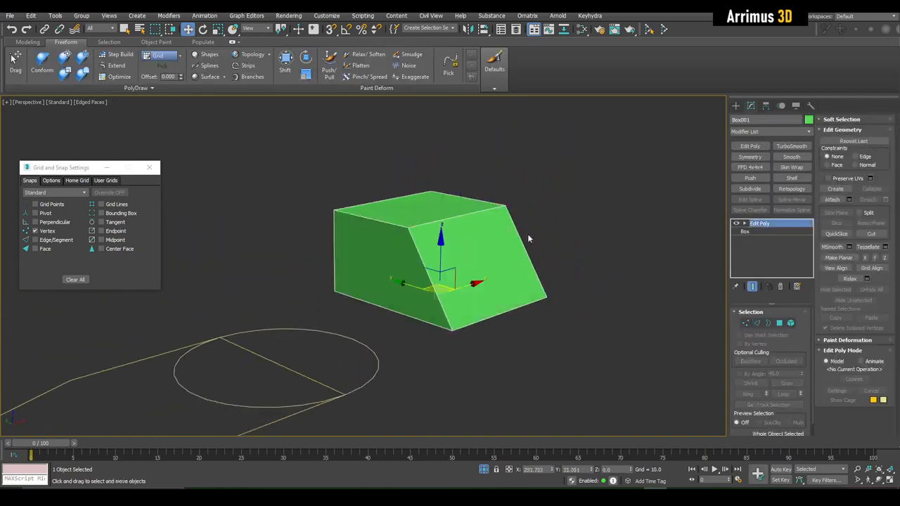
Add a second Edit Poly modifier and connect the ring of edges across the box with 2 segments.
{"action": "left_click", "coordinate": [753, 149]}
{"action": "middle_click_drag", "start_coordinate": [587, 185], "coordinate": [459, 177], "text": "alt"}
{"action": "key", "text": "q"}
{"action": "key", "text": "2"}
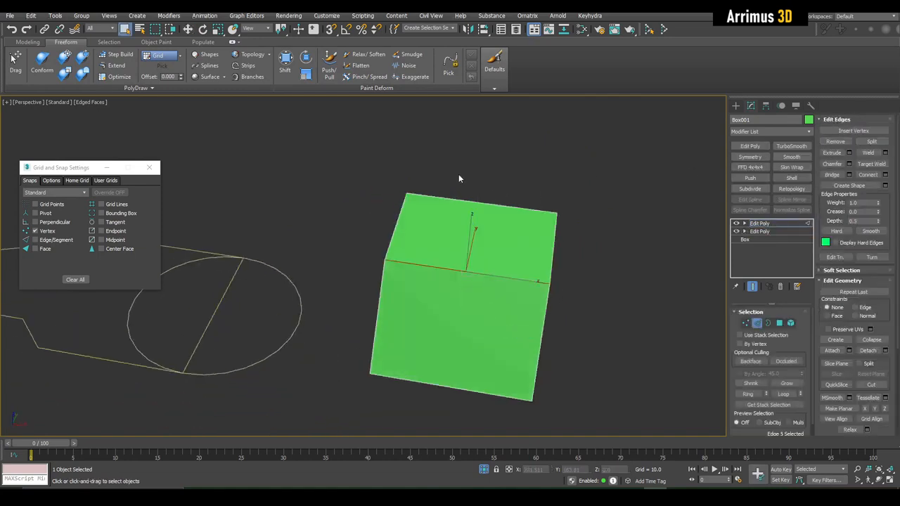
{"action": "left_click", "coordinate": [472, 203]}
{"action": "key", "text": "alt+r"}
{"action": "key", "text": "ctrl+shift+e"}
{"action": "type", "text": "2"}
{"action": "left_click", "coordinate": [452, 270]}
Extrude the two outer polygons on the box's top face upward into blocks.
{"action": "key", "text": "4"}
{"action": "left_click", "coordinate": [413, 230]}
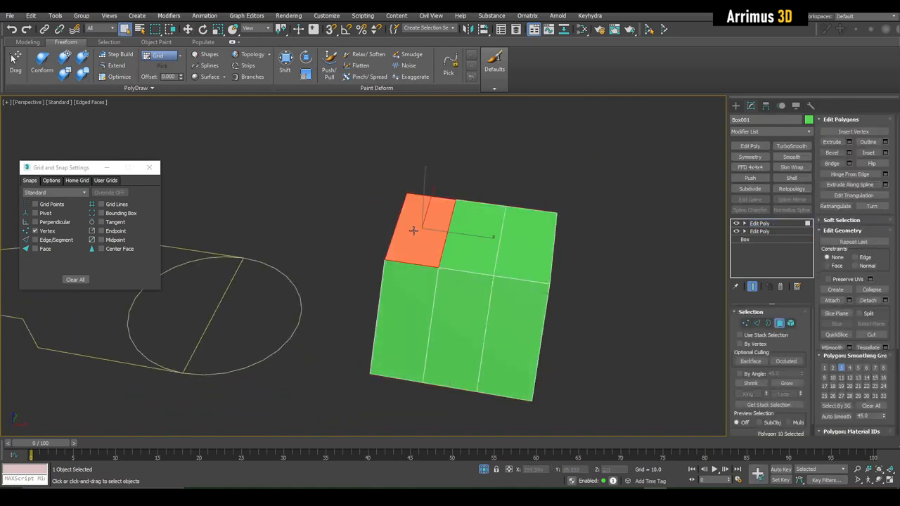
{"action": "left_click", "coordinate": [540, 250], "text": "ctrl"}
{"action": "key", "text": "w"}
{"action": "middle_click_drag", "start_coordinate": [540, 251], "coordinate": [500, 189], "text": "alt"}
{"action": "left_click_drag", "start_coordinate": [471, 195], "coordinate": [470, 159], "text": "shift"}
{"action": "middle_click_drag", "start_coordinate": [470, 158], "coordinate": [564, 218], "text": "alt"}
{"action": "key", "text": "q"}
{"action": "key", "text": "4"}
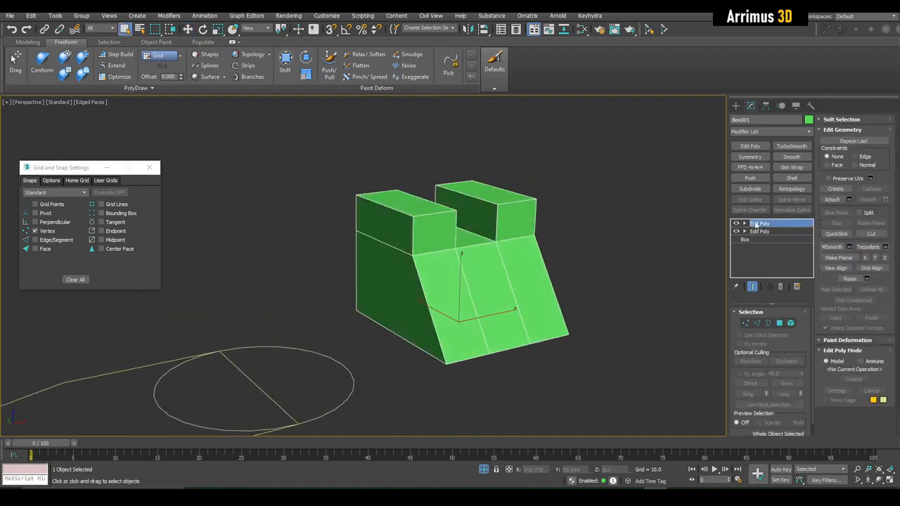
Delete the box's upper Edit Poly modifier and undo the deletion.
{"action": "right_click", "coordinate": [759, 224]}
{"action": "left_click", "coordinate": [777, 238]}
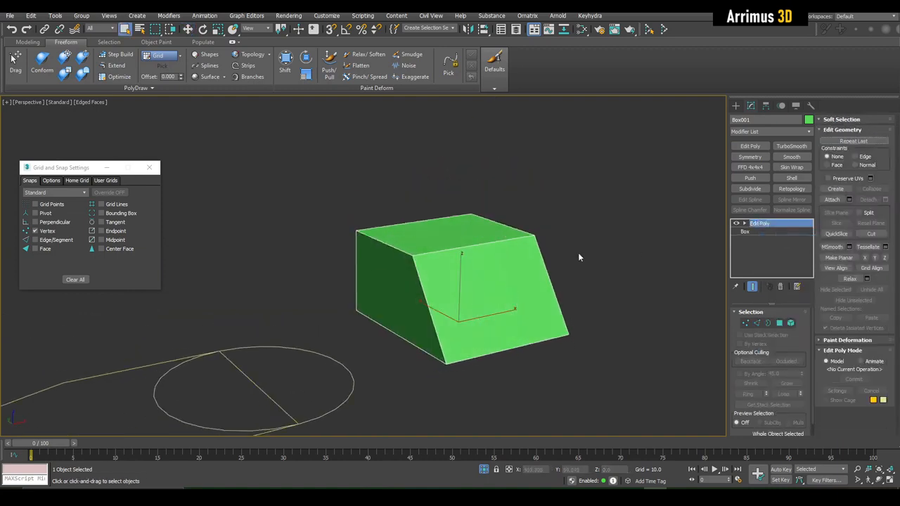
{"action": "middle_click_drag", "start_coordinate": [578, 252], "coordinate": [589, 228]}
{"action": "key", "text": "ctrl+z"}
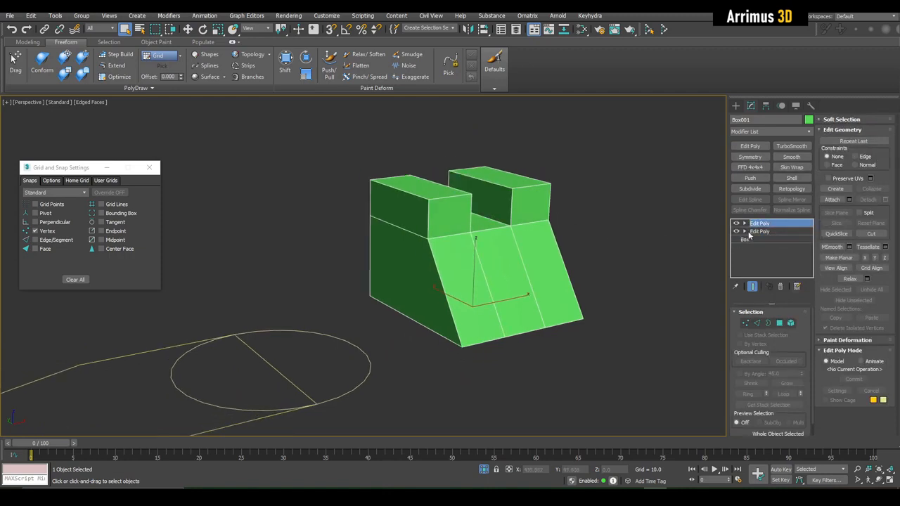
Delete the lower Edit Poly modifier that slants the box's front face.
{"action": "left_click", "coordinate": [760, 232]}
{"action": "left_click", "coordinate": [490, 275]}
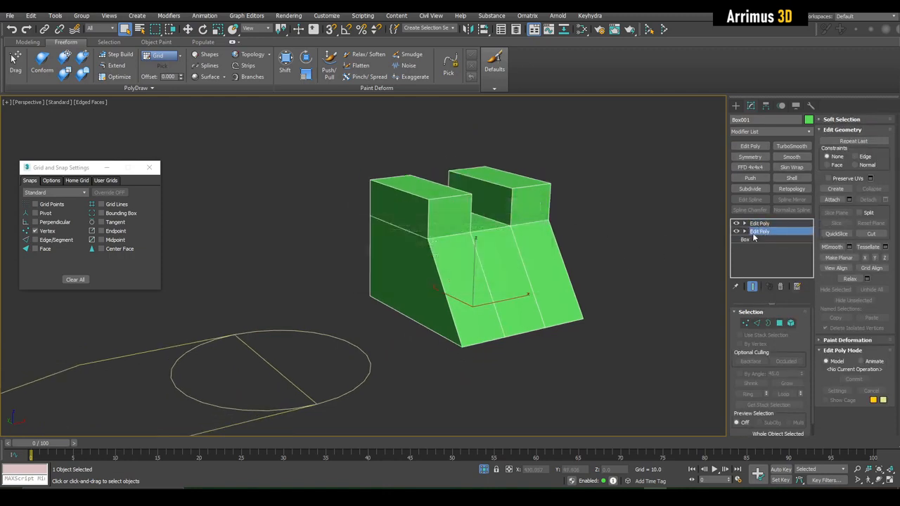
{"action": "right_click", "coordinate": [757, 233]}
{"action": "left_click", "coordinate": [777, 248]}
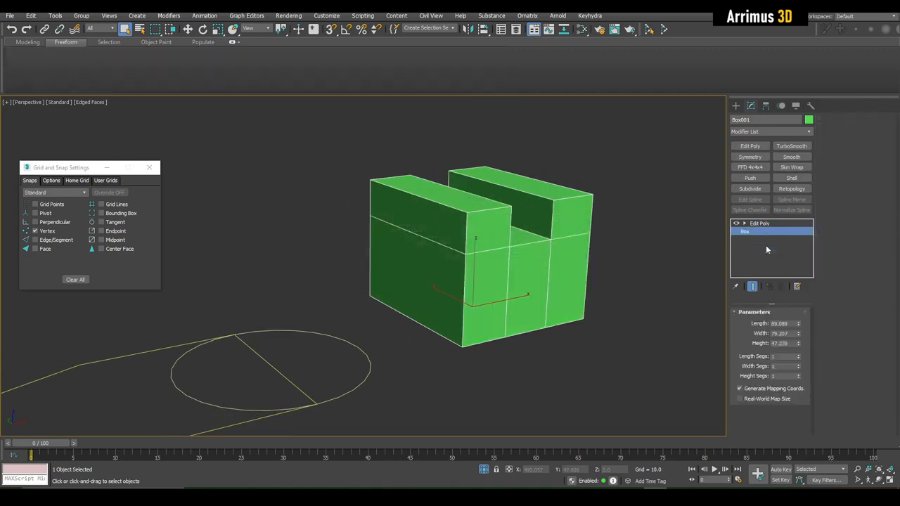
Stack several more Edit Poly modifiers on the box.
{"action": "left_click", "coordinate": [622, 253]}
{"action": "middle_click_drag", "start_coordinate": [622, 254], "coordinate": [551, 234], "text": "alt"}
{"action": "left_click", "coordinate": [544, 243]}
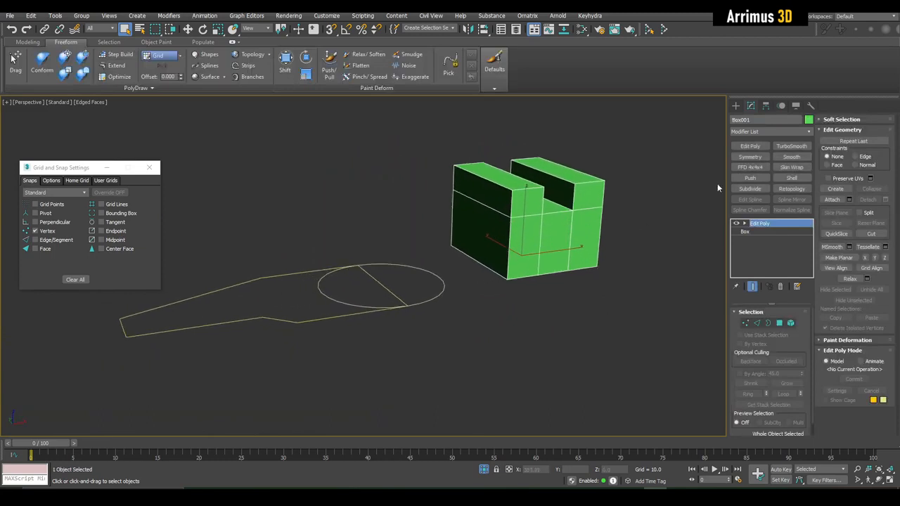
{"action": "left_click", "coordinate": [757, 145]}
{"action": "left_click", "coordinate": [757, 145]}
{"action": "left_click", "coordinate": [757, 146]}
{"action": "left_click", "coordinate": [757, 147]}
Delete the demonstration box from the scene.
{"action": "middle_click_drag", "start_coordinate": [623, 159], "coordinate": [534, 194], "text": "alt"}
{"action": "key", "text": "Delete"}
{"action": "middle_click_drag", "start_coordinate": [343, 261], "coordinate": [331, 296], "text": "alt"}
{"action": "middle_click_drag", "start_coordinate": [331, 296], "coordinate": [374, 257]}
{"action": "scroll", "coordinate": [374, 257], "scroll_direction": "up", "scroll_amount": 2}
Add two more Edit Spline modifiers to the outer circle.
{"action": "left_click_drag", "start_coordinate": [307, 176], "coordinate": [289, 232]}
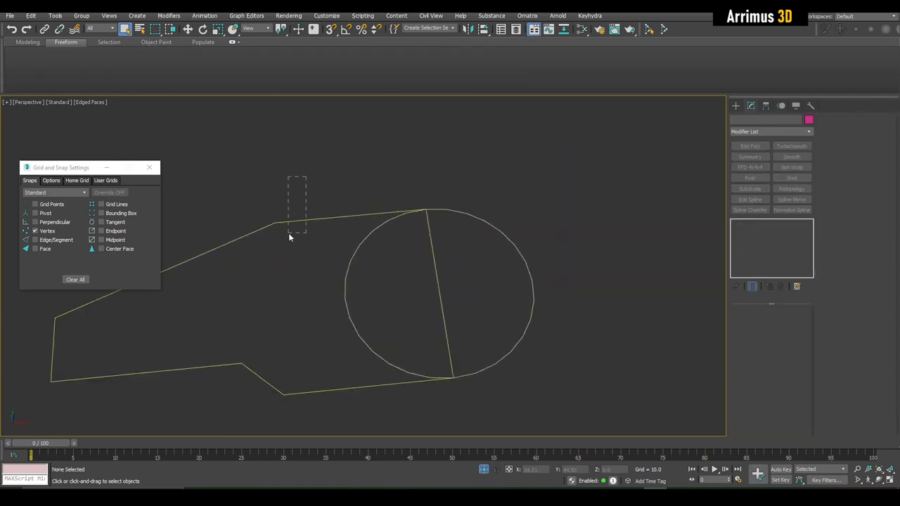
{"action": "left_click_drag", "start_coordinate": [508, 207], "coordinate": [474, 254]}
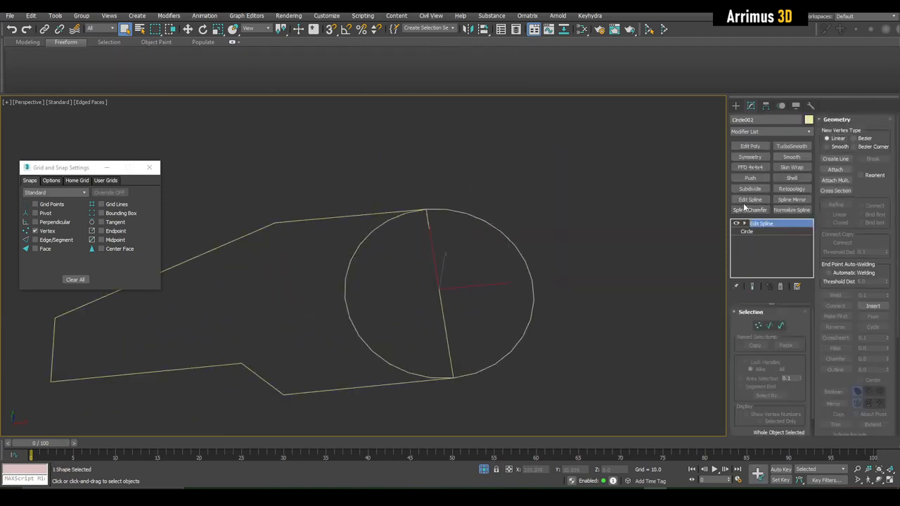
{"action": "left_click", "coordinate": [749, 200]}
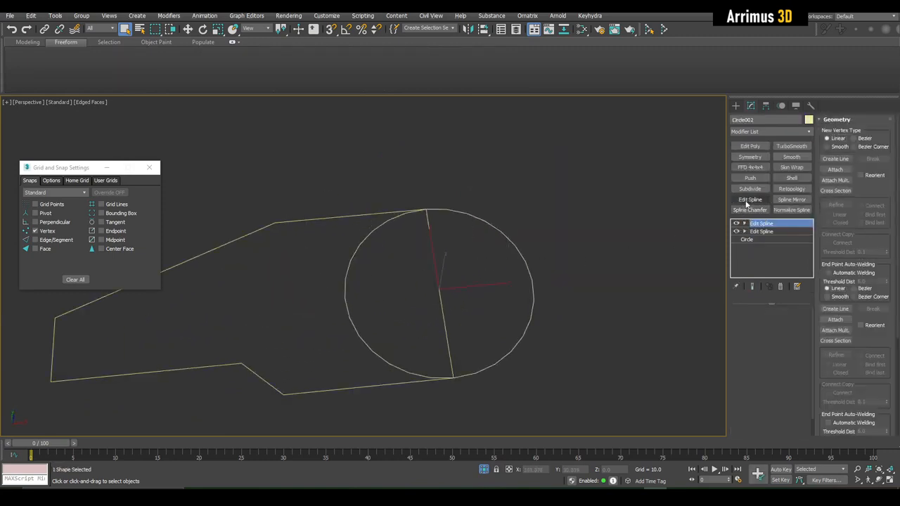
{"action": "left_click", "coordinate": [750, 199]}
Delete all three Edit Spline modifiers from the circle's stack.
{"action": "right_click", "coordinate": [772, 229]}
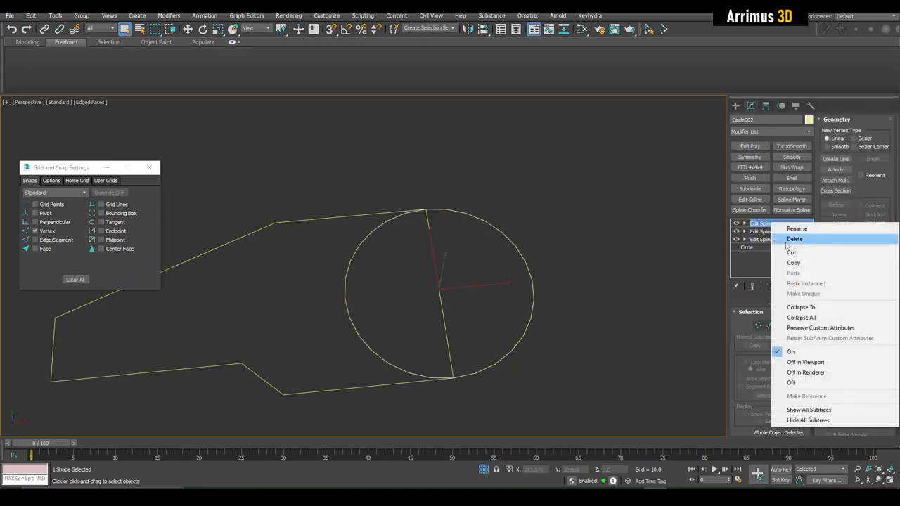
{"action": "left_click", "coordinate": [794, 239]}
{"action": "right_click", "coordinate": [768, 224]}
{"action": "left_click", "coordinate": [789, 239]}
{"action": "right_click", "coordinate": [765, 223]}
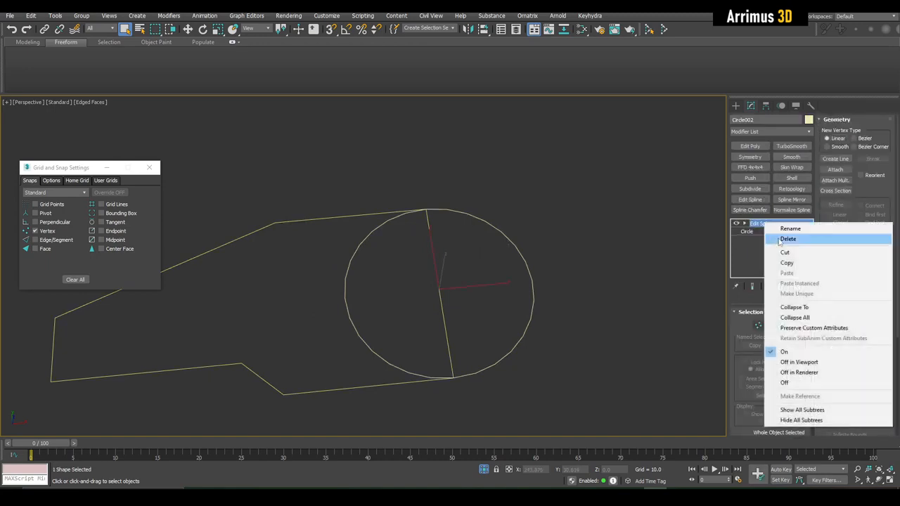
{"action": "left_click", "coordinate": [780, 240]}
Select the profile line, and add a fresh Edit Spline modifier to the outer circle.
{"action": "mouse_move", "coordinate": [617, 262]}
{"action": "middle_mouse_down", "text": "alt"}
{"action": "mouse_move", "coordinate": [597, 276]}
{"action": "mouse_move", "coordinate": [605, 261]}
{"action": "middle_mouse_up", "text": "alt"}
{"action": "left_click", "coordinate": [382, 177]}
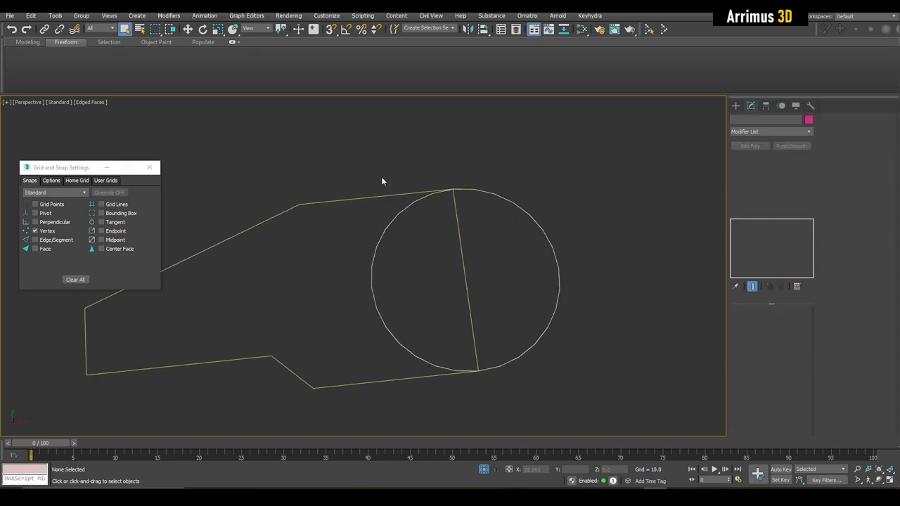
{"action": "middle_click_drag", "start_coordinate": [382, 177], "coordinate": [450, 180]}
{"action": "left_click_drag", "start_coordinate": [393, 145], "coordinate": [366, 225]}
{"action": "middle_click_drag", "start_coordinate": [419, 240], "coordinate": [395, 221]}
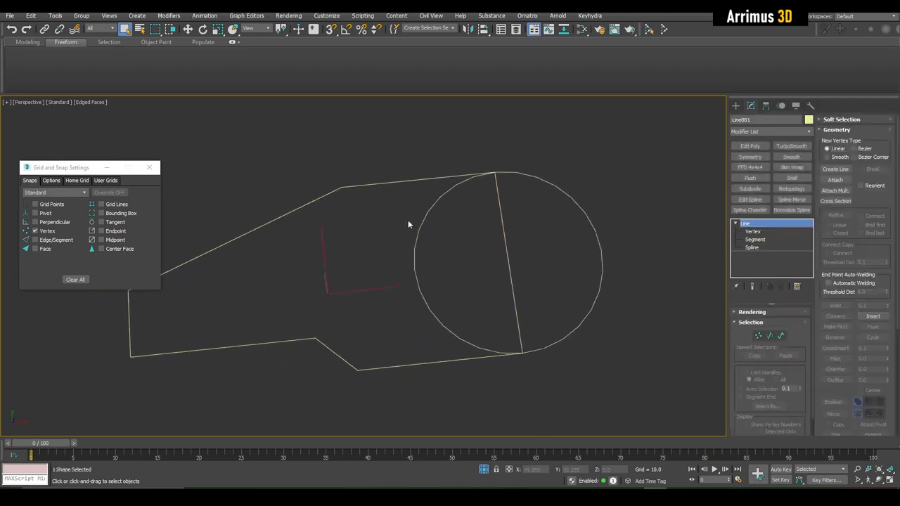
{"action": "left_click_drag", "start_coordinate": [554, 226], "coordinate": [554, 226]}
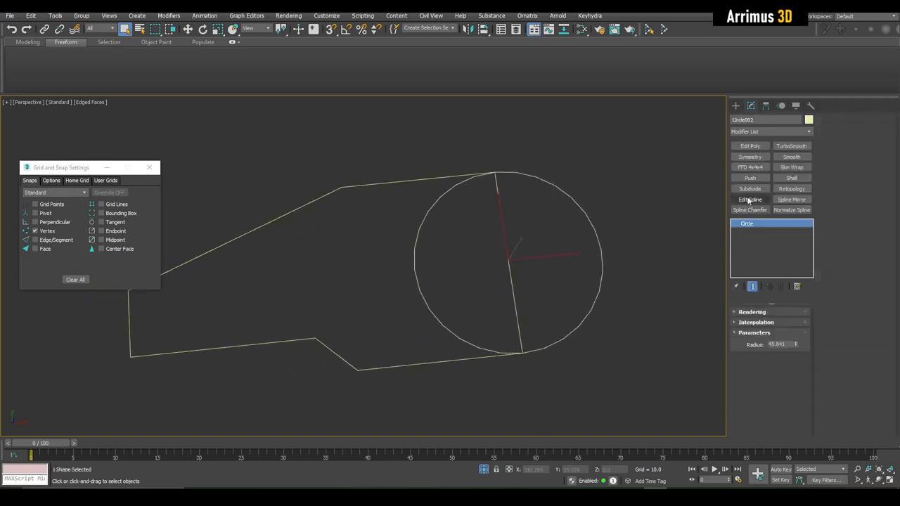
{"action": "left_click", "coordinate": [749, 199]}
Attach the profile line to the circle.
{"action": "middle_click_drag", "start_coordinate": [623, 223], "coordinate": [570, 237], "text": "alt"}
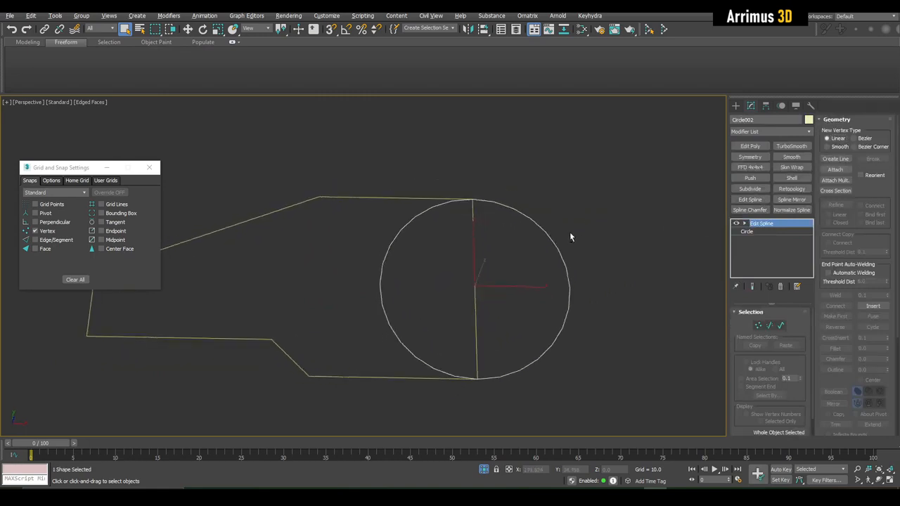
{"action": "left_click", "coordinate": [836, 170]}
{"action": "key", "text": "w"}
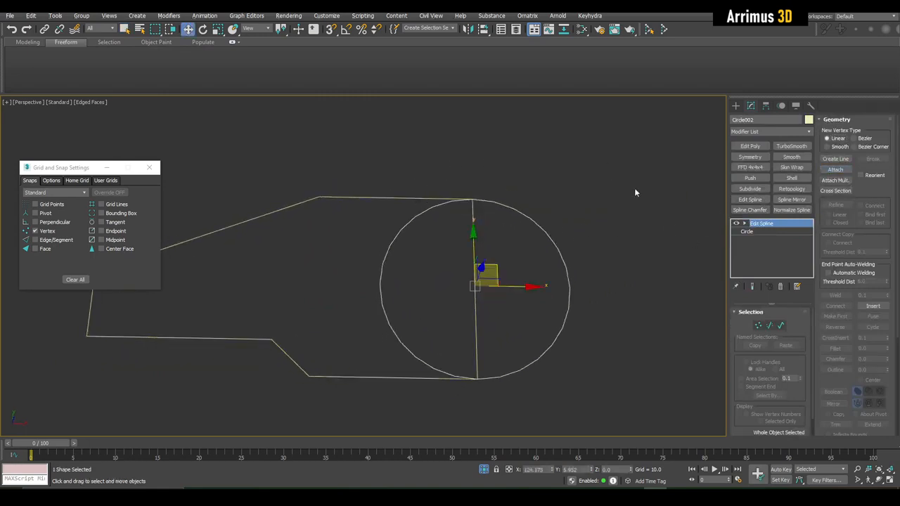
At spline level, trim away the vertical line crossing the circle and the circle's inner half facing the profile.
{"action": "left_click", "coordinate": [744, 223]}
{"action": "left_click", "coordinate": [762, 248]}
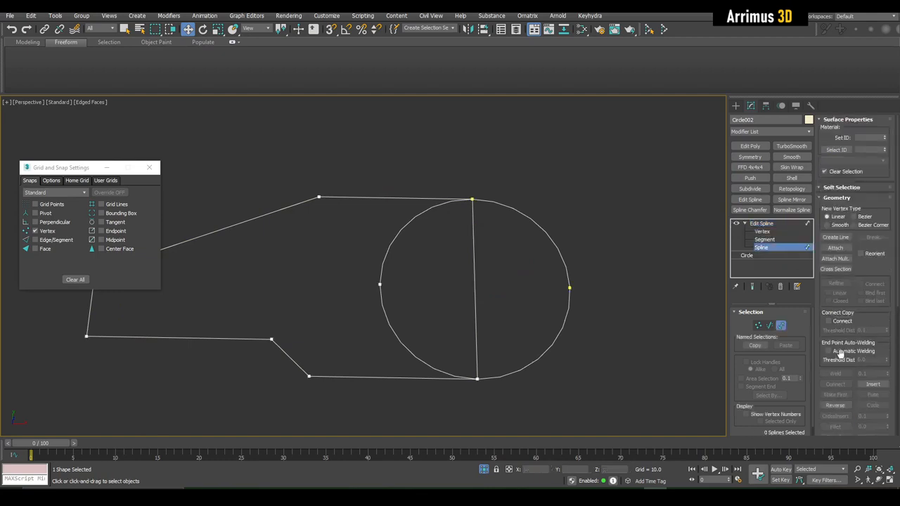
{"action": "scroll", "coordinate": [885, 319], "scroll_direction": "down", "scroll_amount": 10}
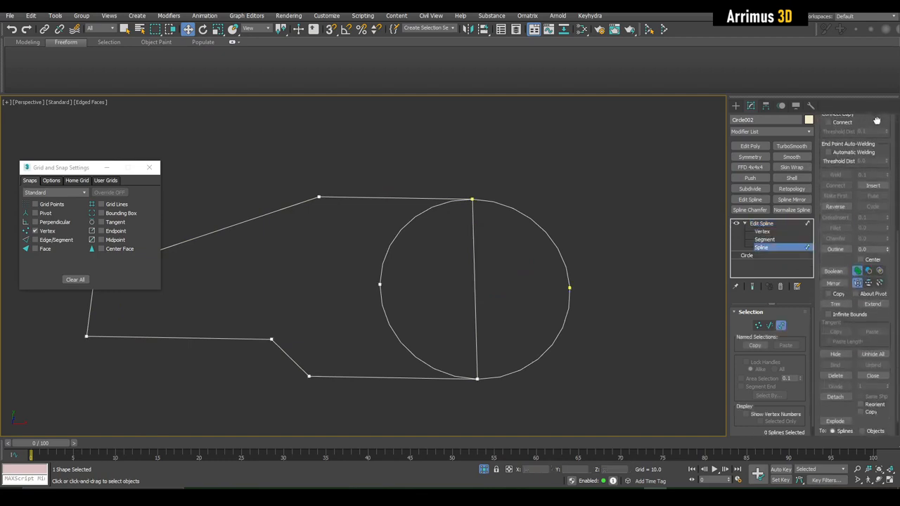
{"action": "left_click", "coordinate": [835, 298]}
{"action": "middle_click_drag", "start_coordinate": [434, 236], "coordinate": [450, 232]}
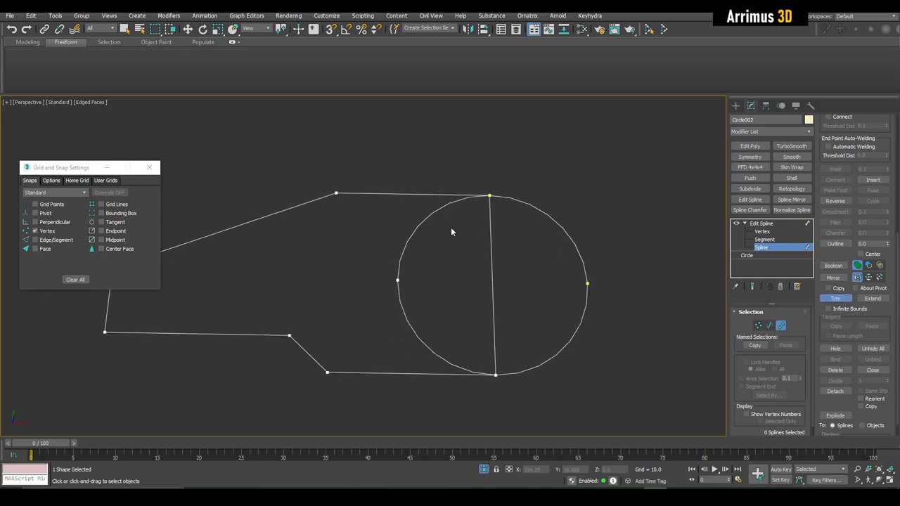
{"action": "scroll", "coordinate": [529, 250], "scroll_direction": "down", "scroll_amount": 3}
{"action": "scroll", "coordinate": [527, 249], "scroll_direction": "up", "scroll_amount": 5}
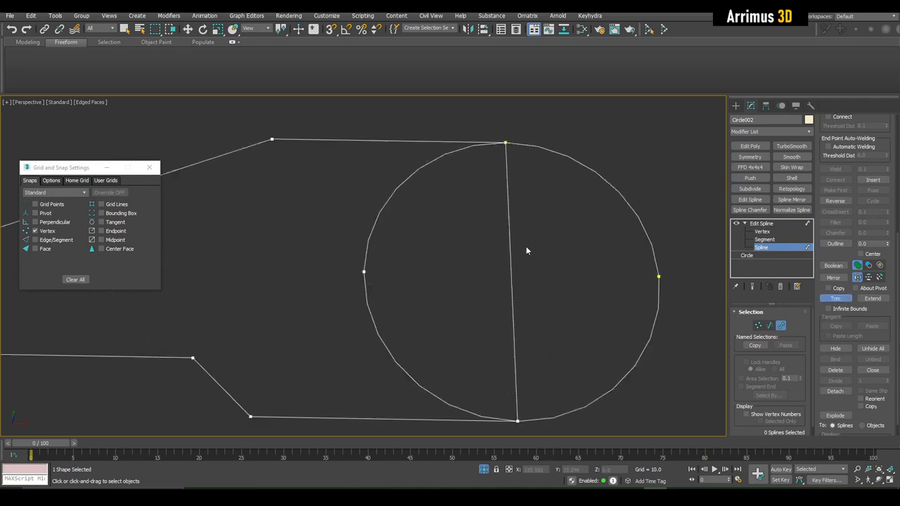
{"action": "left_click", "coordinate": [508, 215]}
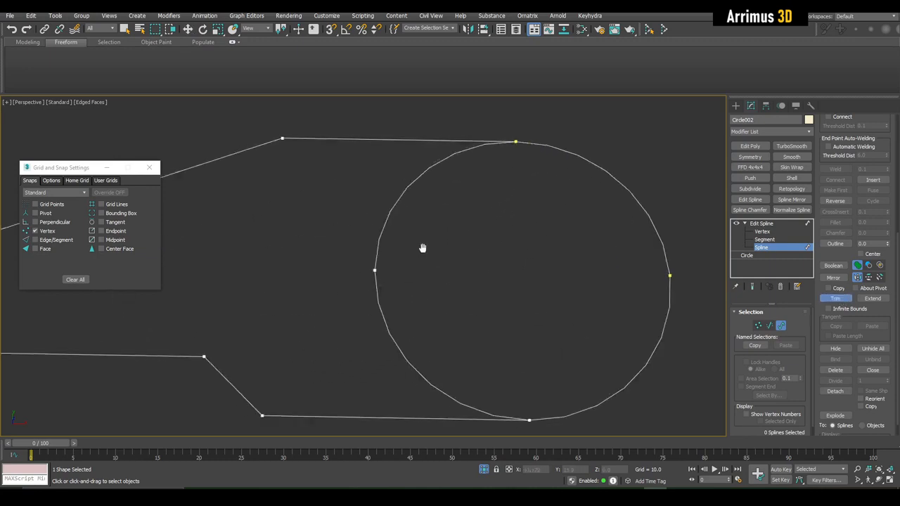
{"action": "scroll", "coordinate": [506, 219], "scroll_direction": "down", "scroll_amount": 2}
{"action": "left_click", "coordinate": [435, 204]}
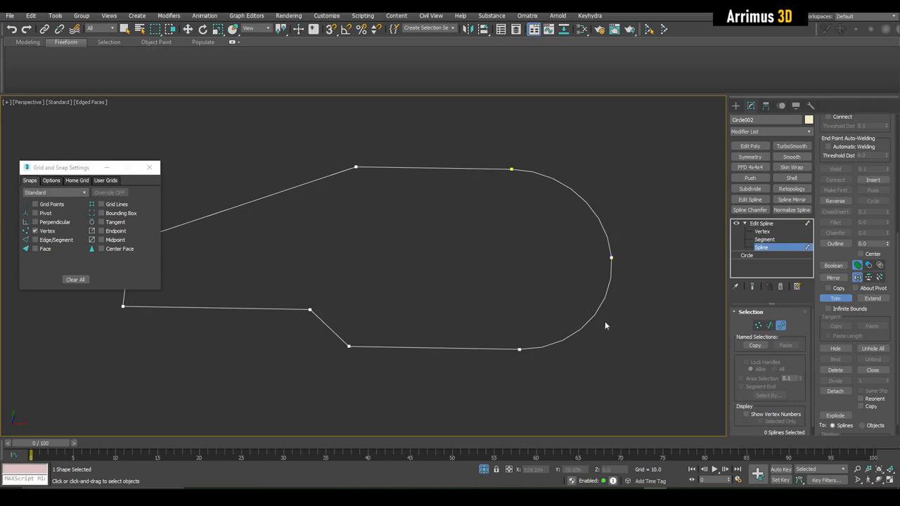
{"action": "right_click", "coordinate": [600, 168]}
Select all vertices of the trimmed outline and weld them with a threshold of 0.1.
{"action": "scroll", "coordinate": [570, 182], "scroll_direction": "down", "scroll_amount": 2}
{"action": "left_click", "coordinate": [586, 210]}
{"action": "middle_click_drag", "start_coordinate": [586, 210], "coordinate": [617, 230]}
{"action": "left_click", "coordinate": [763, 231]}
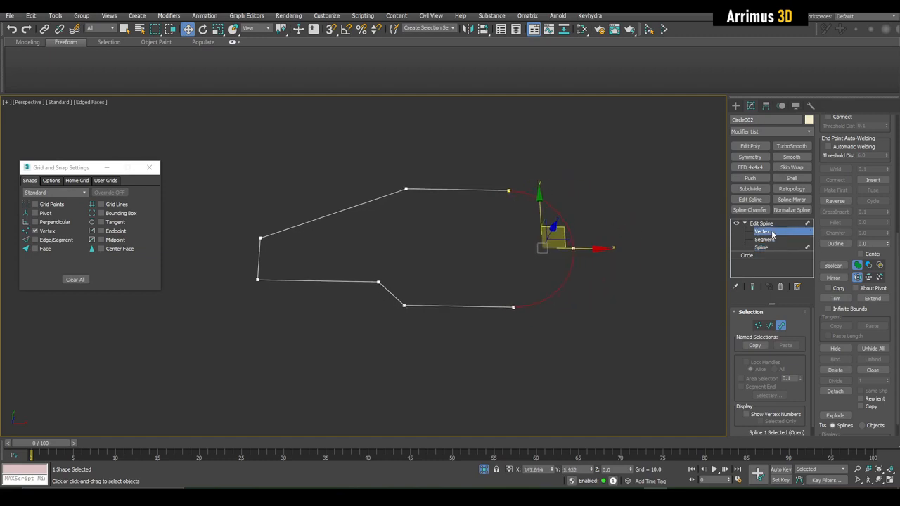
{"action": "left_click", "coordinate": [627, 180]}
{"action": "key", "text": "ctrl+a"}
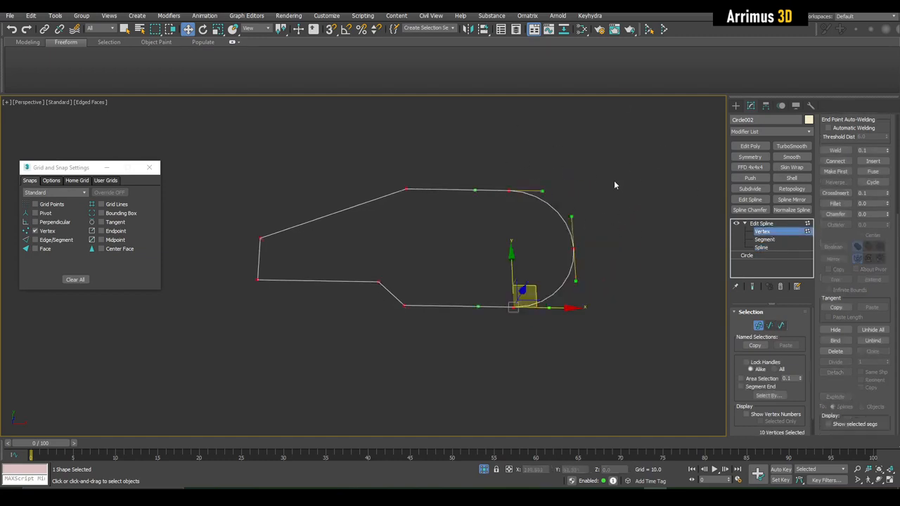
{"action": "left_click", "coordinate": [843, 151]}
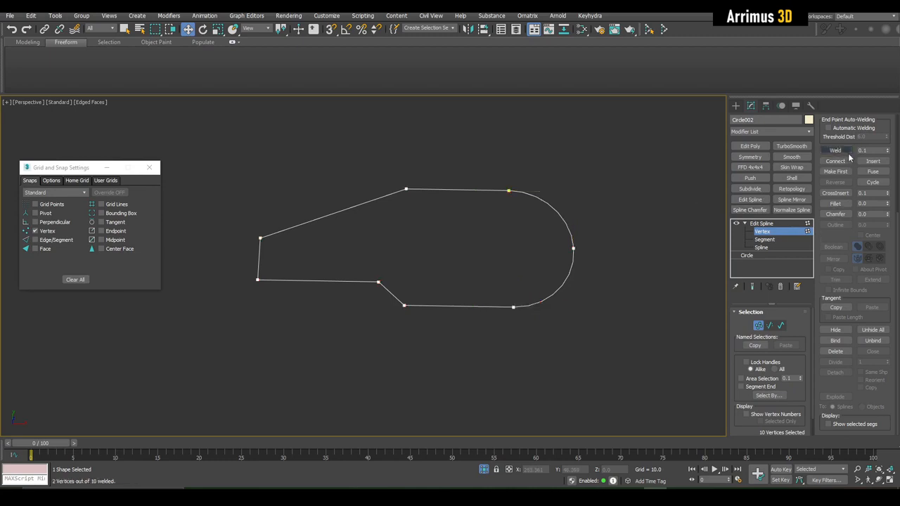
Select the outline at spline level to check that it forms one connected shape, and return to object level.
{"action": "left_click", "coordinate": [761, 248]}
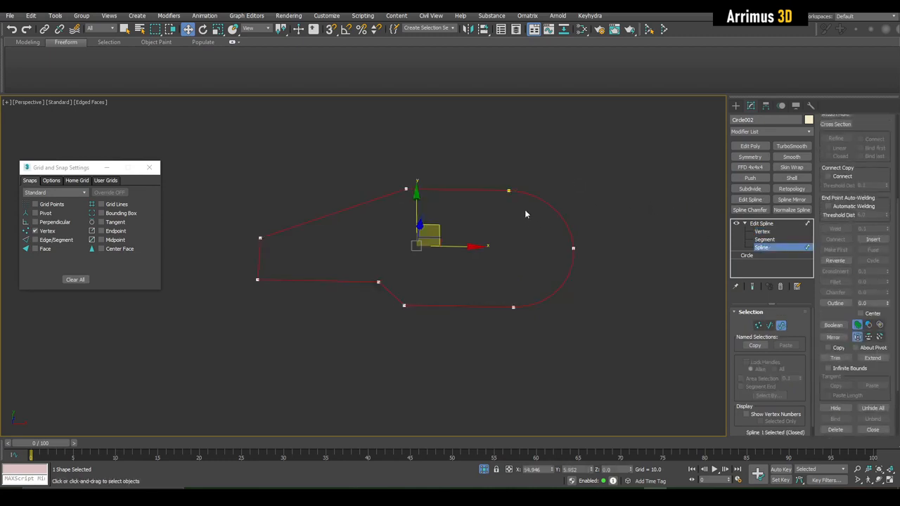
{"action": "left_click_drag", "start_coordinate": [438, 225], "coordinate": [480, 225]}
{"action": "middle_click_drag", "start_coordinate": [473, 236], "coordinate": [500, 239]}
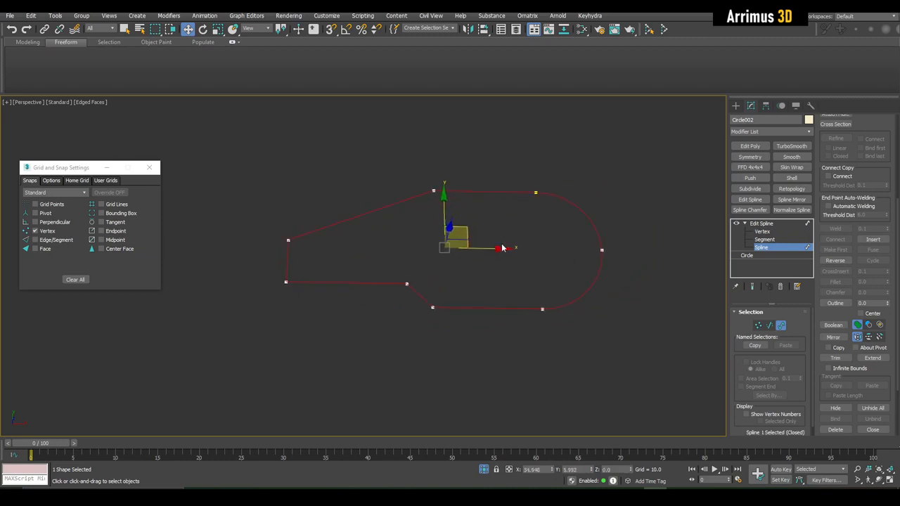
{"action": "key", "text": "3"}
{"action": "middle_click_drag", "start_coordinate": [426, 235], "coordinate": [443, 237]}
{"action": "key", "text": "q"}
Examine the outline's vertices and the segmentation of its rounded end at vertex level.
{"action": "scroll", "coordinate": [566, 233], "scroll_direction": "up", "scroll_amount": 4}
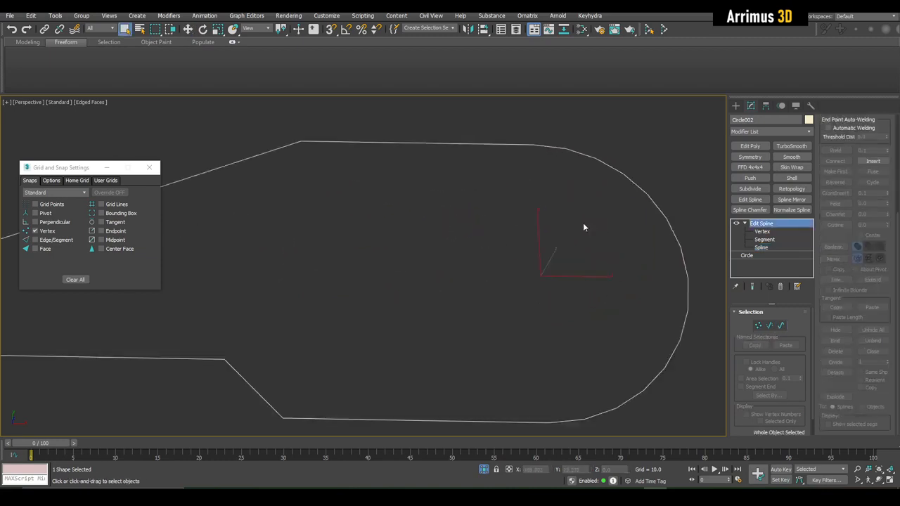
{"action": "left_click", "coordinate": [761, 231]}
{"action": "scroll", "coordinate": [580, 233], "scroll_direction": "down", "scroll_amount": 2}
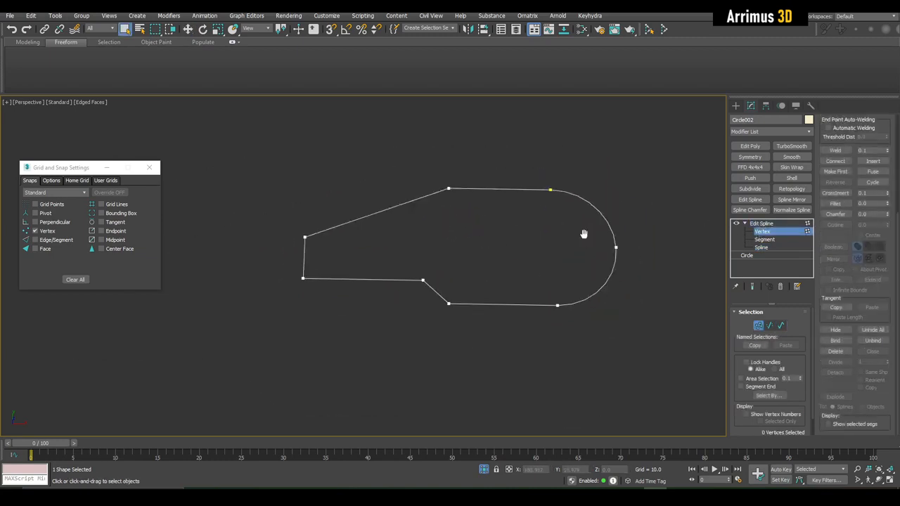
{"action": "scroll", "coordinate": [538, 229], "scroll_direction": "up", "scroll_amount": 6}
{"action": "scroll", "coordinate": [553, 263], "scroll_direction": "down", "scroll_amount": 4}
{"action": "middle_click_drag", "start_coordinate": [407, 220], "coordinate": [499, 212]}
{"action": "scroll", "coordinate": [500, 212], "scroll_direction": "down", "scroll_amount": 4}
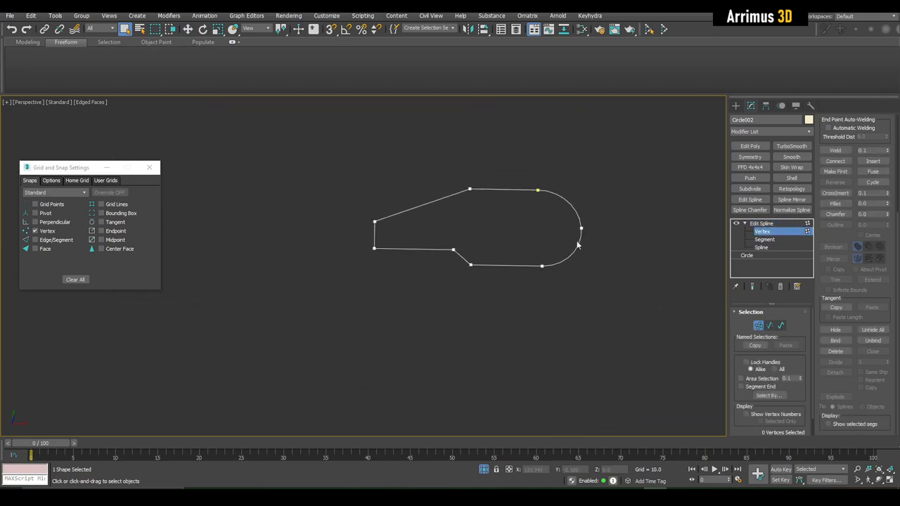
{"action": "middle_click_drag", "start_coordinate": [578, 245], "coordinate": [518, 237]}
{"action": "scroll", "coordinate": [519, 236], "scroll_direction": "up", "scroll_amount": 6}
{"action": "scroll", "coordinate": [581, 288], "scroll_direction": "up", "scroll_amount": 5}
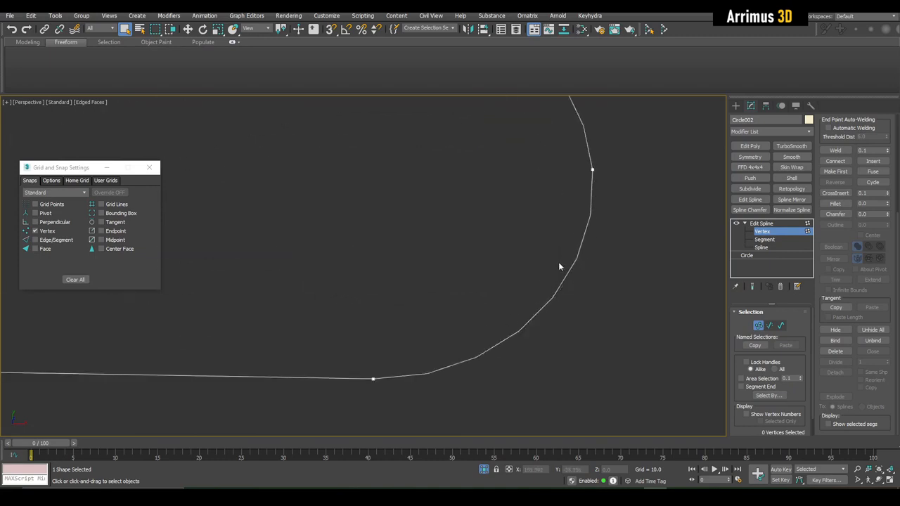
Return to object level and apply a Normalize Spline modifier to the outline.
{"action": "scroll", "coordinate": [559, 267], "scroll_direction": "down", "scroll_amount": 5}
{"action": "left_click", "coordinate": [761, 222]}
{"action": "scroll", "coordinate": [563, 243], "scroll_direction": "down", "scroll_amount": 2}
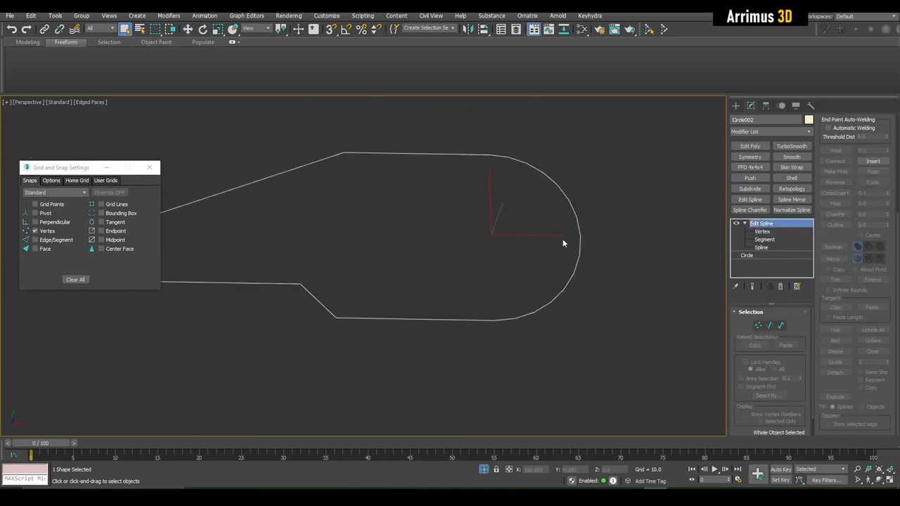
{"action": "key", "text": "w"}
{"action": "scroll", "coordinate": [562, 243], "scroll_direction": "down", "scroll_amount": 2}
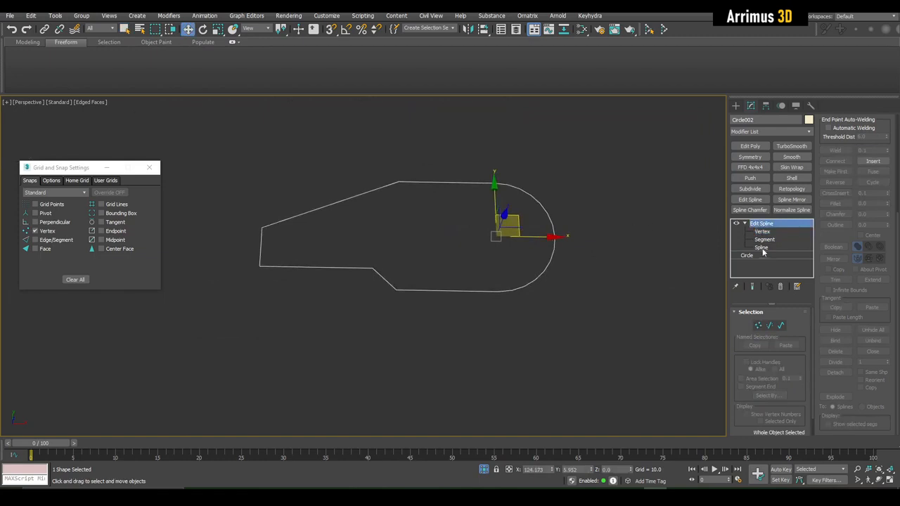
{"action": "left_click", "coordinate": [792, 209]}
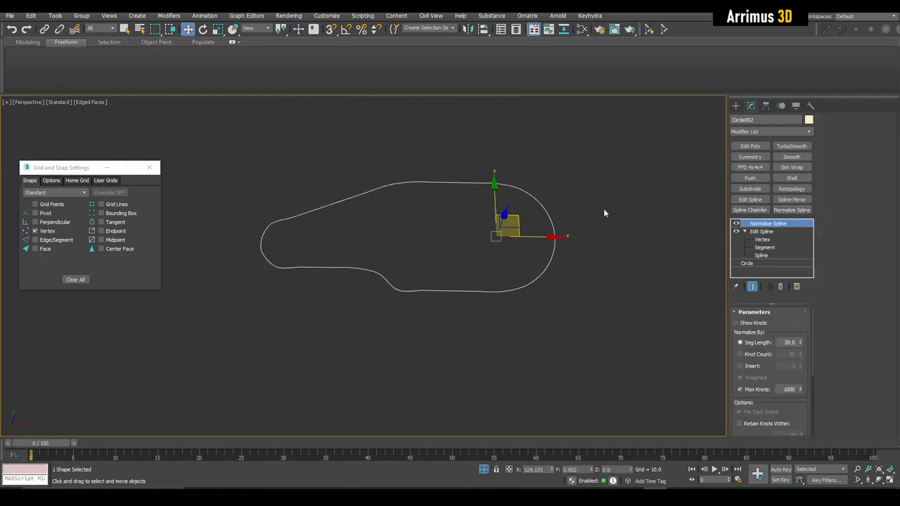
{"action": "scroll", "coordinate": [601, 211], "scroll_direction": "up", "scroll_amount": 3}
{"action": "scroll", "coordinate": [590, 259], "scroll_direction": "down", "scroll_amount": 3}
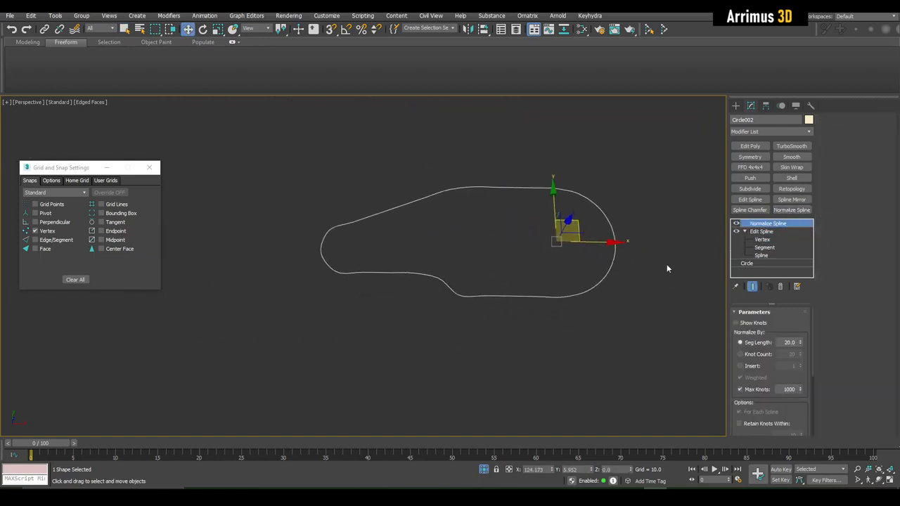
Add an Edit Spline modifier to examine the outline's vertex spacing, and go back to the Normalize Spline modifier.
{"action": "left_click", "coordinate": [750, 199]}
{"action": "scroll", "coordinate": [659, 219], "scroll_direction": "up", "scroll_amount": 4}
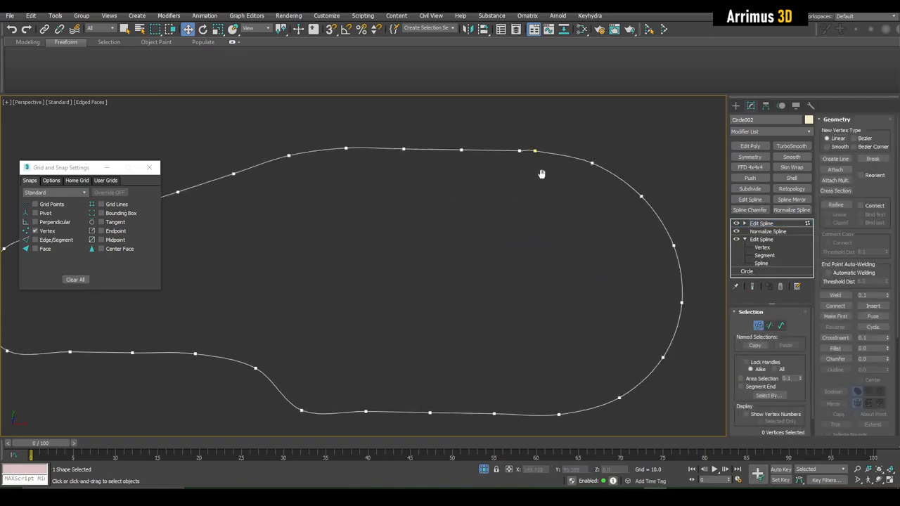
{"action": "scroll", "coordinate": [526, 178], "scroll_direction": "down", "scroll_amount": 3}
{"action": "middle_click_drag", "start_coordinate": [291, 200], "coordinate": [369, 173]}
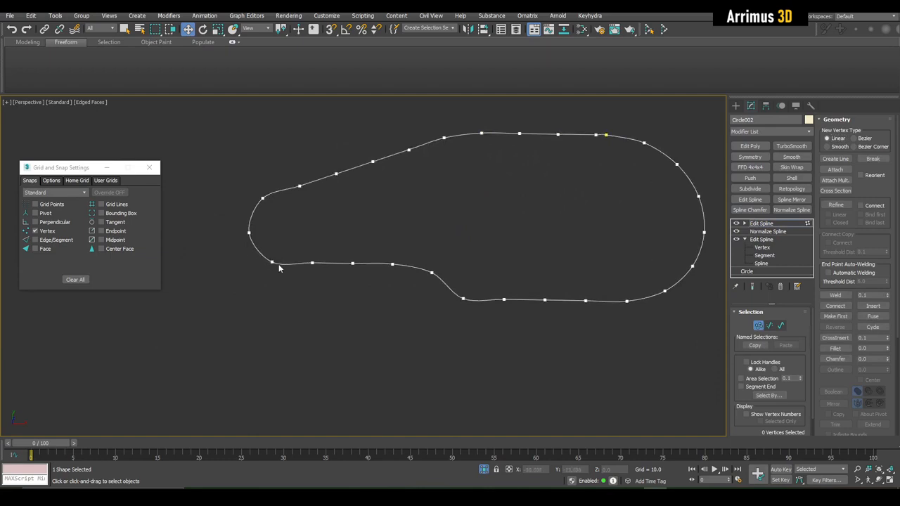
{"action": "middle_click_drag", "start_coordinate": [581, 302], "coordinate": [509, 320]}
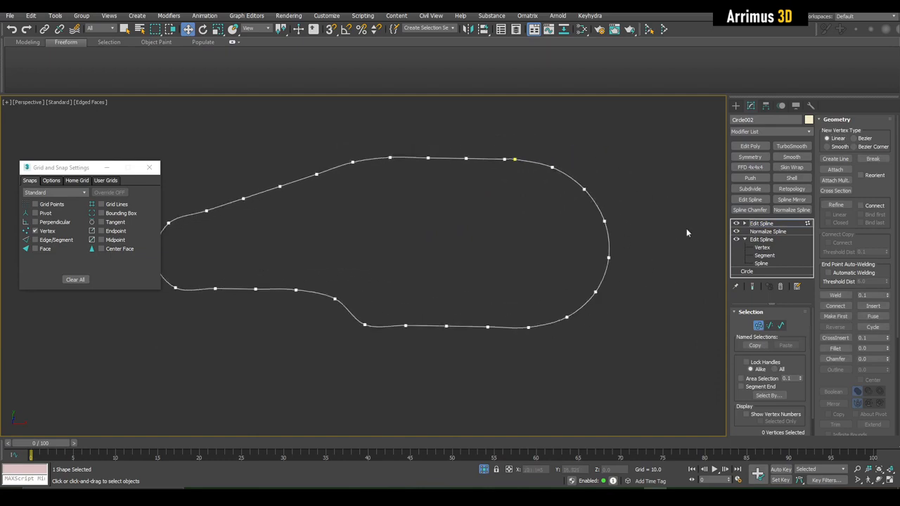
{"action": "key", "text": "1"}
{"action": "left_click", "coordinate": [768, 233]}
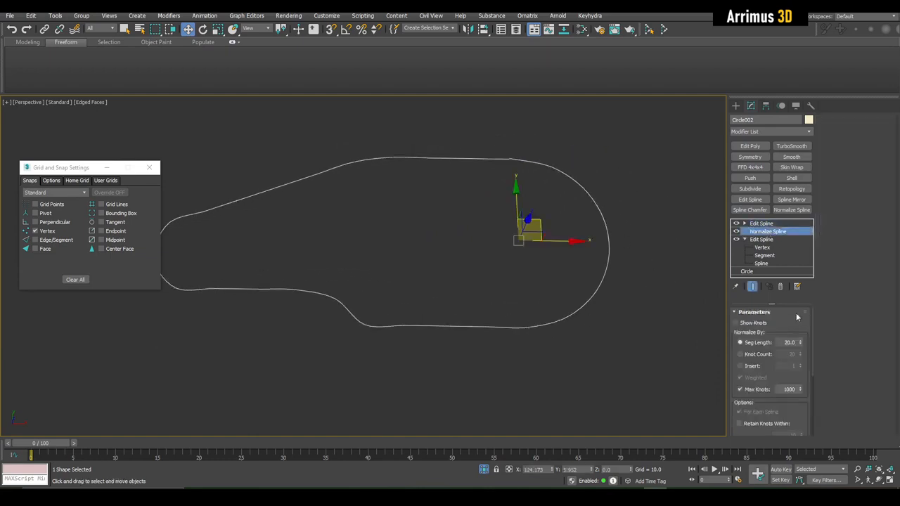
Draw an open three-point Bezier line beside the outline, forming a deep V-shaped curve with a rounded bend at its upper end.
{"action": "middle_click_drag", "start_coordinate": [634, 270], "coordinate": [631, 270]}
{"action": "scroll", "coordinate": [632, 270], "scroll_direction": "down", "scroll_amount": 4}
{"action": "left_click", "coordinate": [736, 106]}
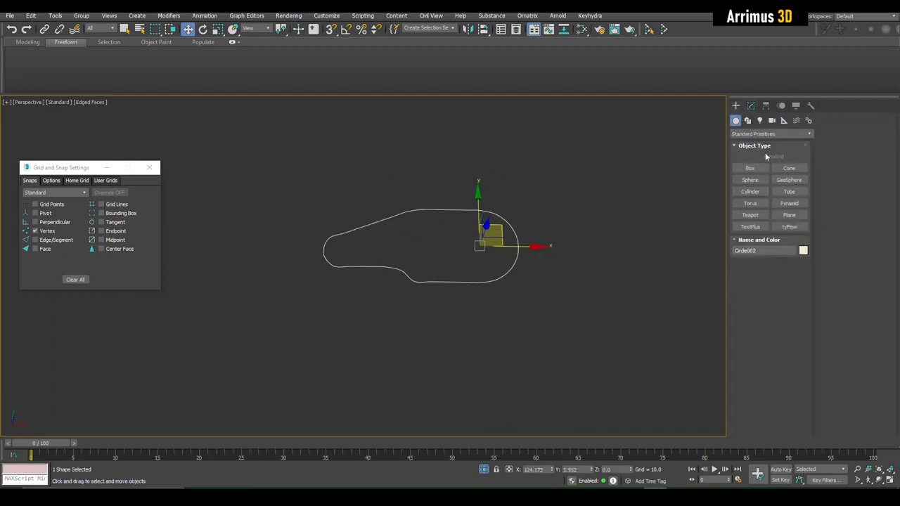
{"action": "key", "text": "l"}
{"action": "scroll", "coordinate": [623, 233], "scroll_direction": "down", "scroll_amount": 4}
{"action": "middle_click_drag", "start_coordinate": [623, 233], "coordinate": [444, 221]}
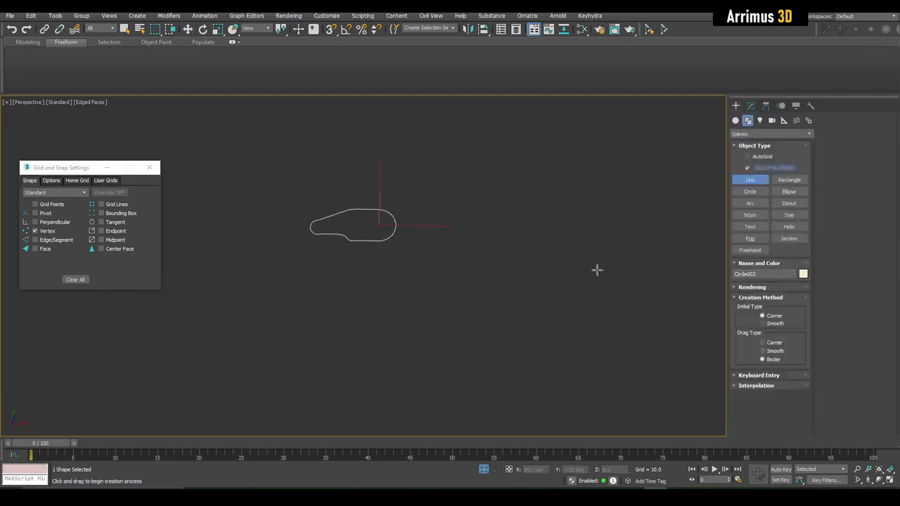
{"action": "left_click", "coordinate": [630, 241]}
{"action": "left_click_drag", "start_coordinate": [476, 342], "coordinate": [458, 185]}
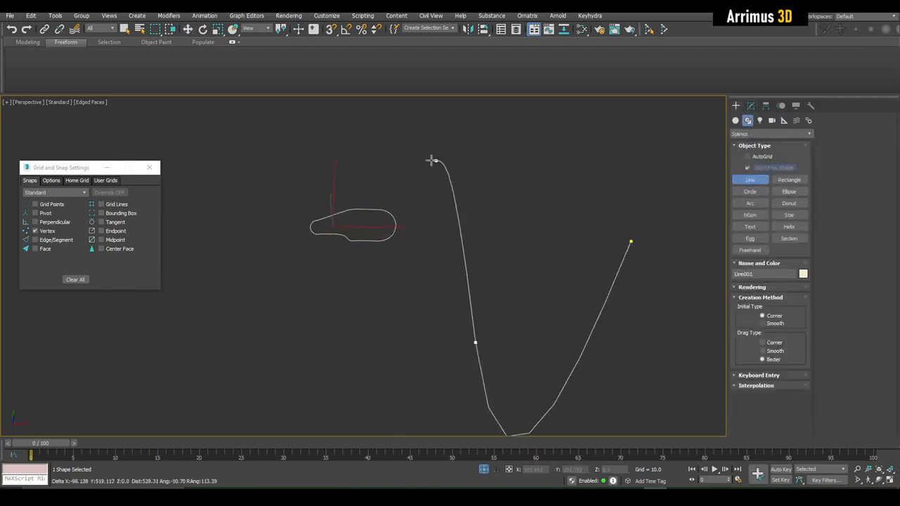
{"action": "left_click_drag", "start_coordinate": [417, 159], "coordinate": [274, 161]}
{"action": "right_click", "coordinate": [357, 193]}
{"action": "key", "text": "w"}
Try adjusting the Bezier handle of the line's middle vertex at vertex level.
{"action": "key", "text": "1"}
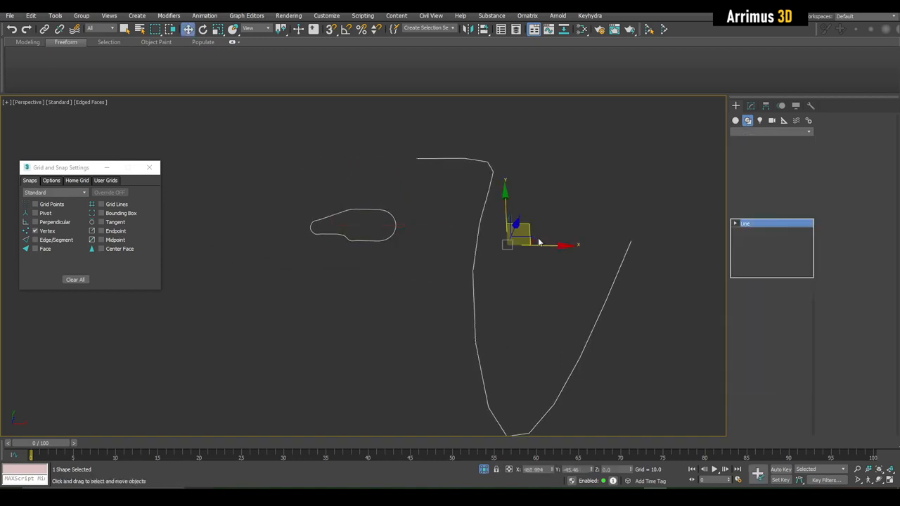
{"action": "middle_click_drag", "start_coordinate": [540, 249], "coordinate": [460, 193]}
{"action": "left_click", "coordinate": [391, 275]}
{"action": "scroll", "coordinate": [450, 285], "scroll_direction": "down", "scroll_amount": 6}
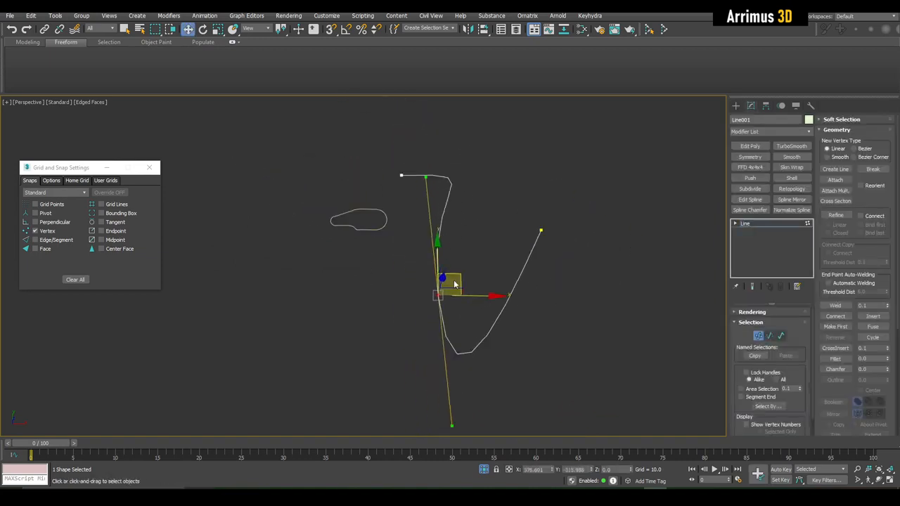
{"action": "left_click_drag", "start_coordinate": [435, 213], "coordinate": [424, 240]}
{"action": "key", "text": "ctrl+z"}
{"action": "scroll", "coordinate": [423, 240], "scroll_direction": "up", "scroll_amount": 4}
{"action": "left_click", "coordinate": [542, 206]}
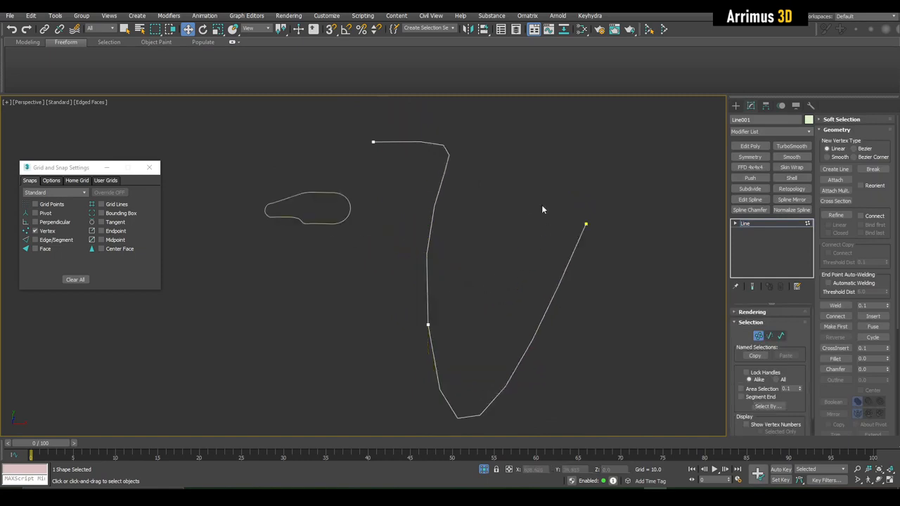
Apply a Normalize Spline modifier to the line and add an Edit Spline modifier above it.
{"action": "left_click", "coordinate": [794, 222]}
{"action": "left_click", "coordinate": [793, 210]}
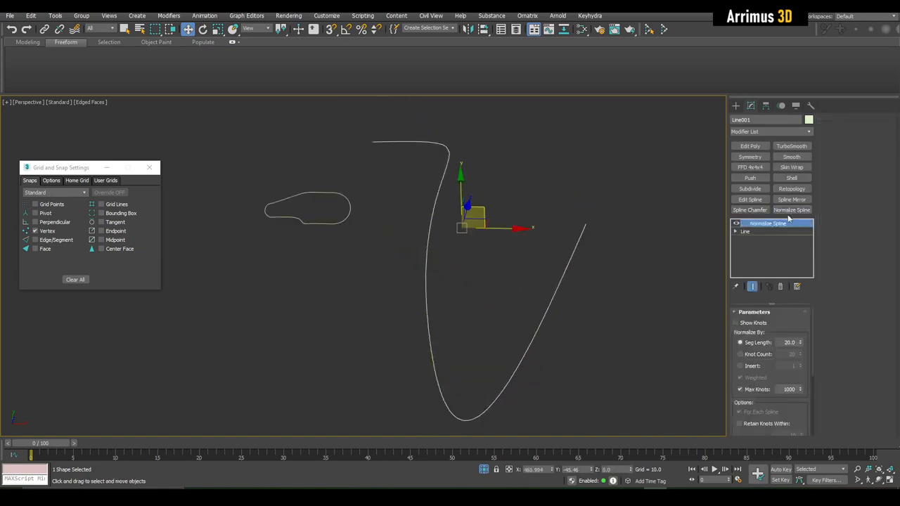
{"action": "left_click", "coordinate": [750, 200]}
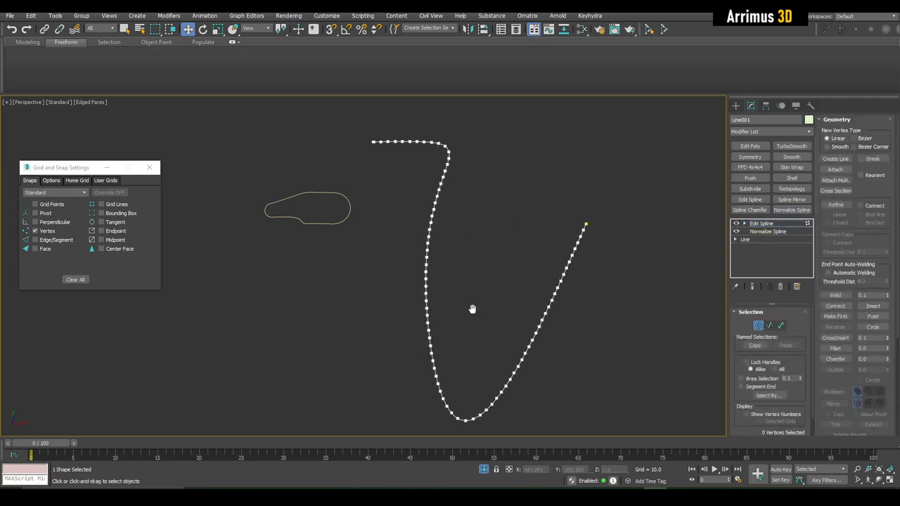
Move one vertex at the bottom of the curve upward to form a sharp peak.
{"action": "scroll", "coordinate": [481, 288], "scroll_direction": "up", "scroll_amount": 5}
{"action": "middle_click_drag", "start_coordinate": [630, 105], "coordinate": [493, 275]}
{"action": "left_click_drag", "start_coordinate": [483, 351], "coordinate": [484, 352]}
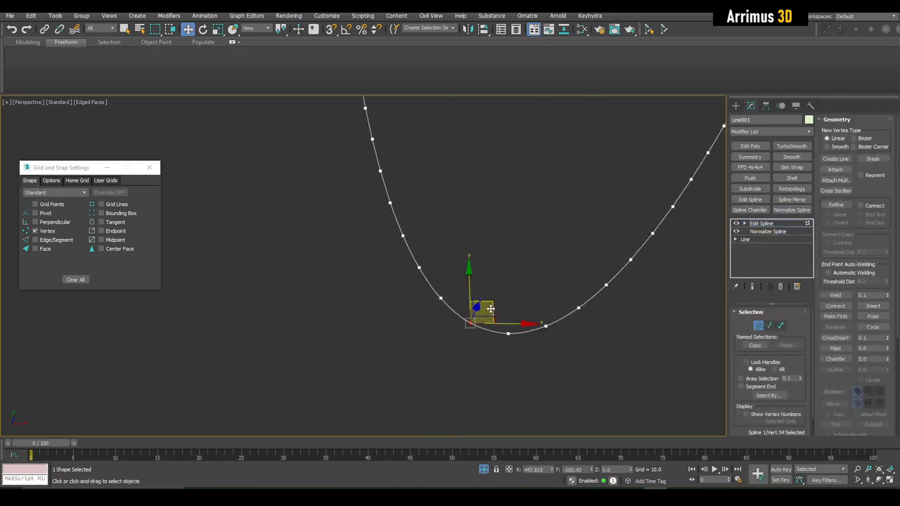
{"action": "left_click_drag", "start_coordinate": [491, 307], "coordinate": [503, 204]}
{"action": "middle_click_drag", "start_coordinate": [506, 225], "coordinate": [490, 245], "text": "alt"}
{"action": "left_click", "coordinate": [532, 199]}
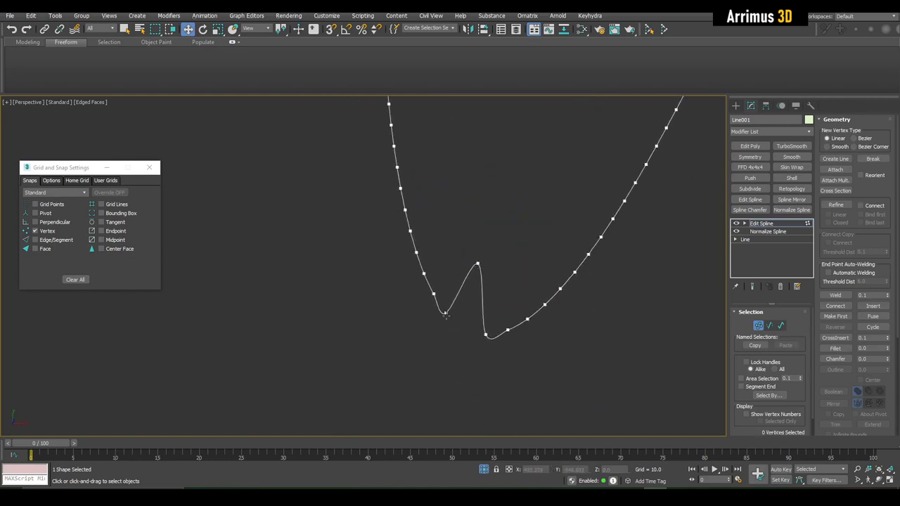
Raise the vertices on either side of the peak to turn it into a rounded bump.
{"action": "left_click_drag", "start_coordinate": [447, 311], "coordinate": [458, 258]}
{"action": "left_click_drag", "start_coordinate": [486, 334], "coordinate": [488, 297]}
{"action": "middle_click_drag", "start_coordinate": [521, 272], "coordinate": [506, 251]}
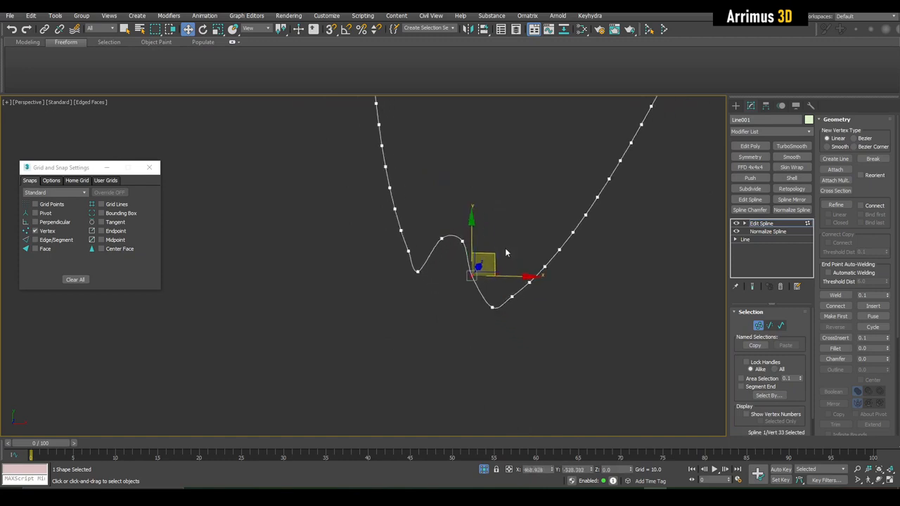
{"action": "left_click", "coordinate": [506, 252]}
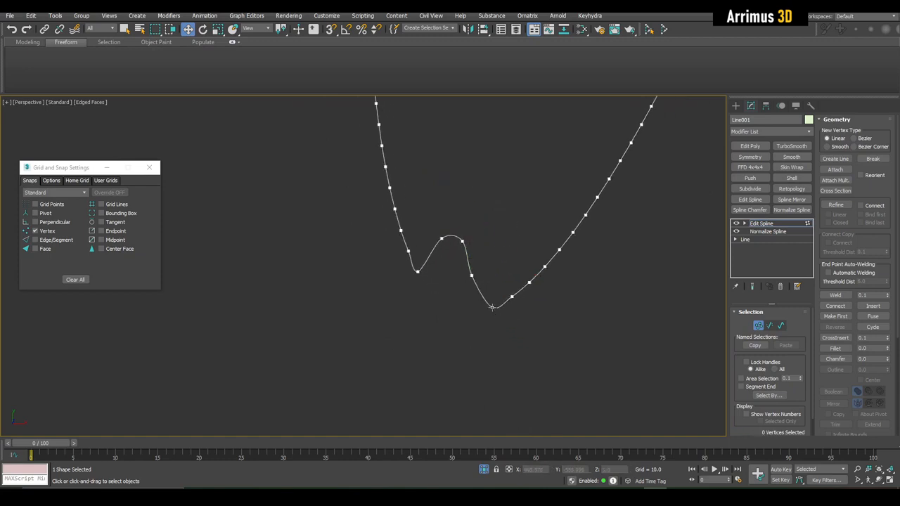
{"action": "left_click", "coordinate": [492, 307]}
{"action": "scroll", "coordinate": [517, 369], "scroll_direction": "up", "scroll_amount": 3}
{"action": "left_click_drag", "start_coordinate": [495, 250], "coordinate": [487, 227]}
{"action": "right_click", "coordinate": [486, 226]}
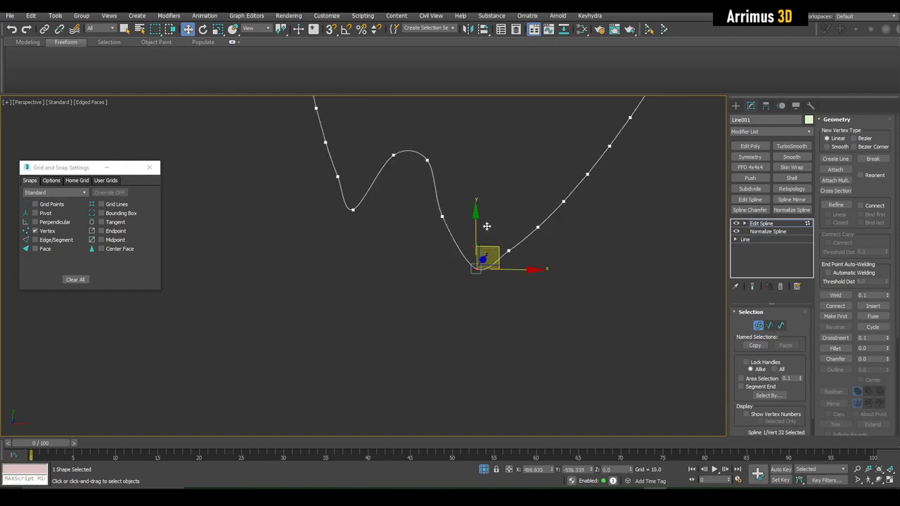
Move the lowest vertex right of the bump upward to broaden the pointed dip.
{"action": "middle_click_drag", "start_coordinate": [486, 227], "coordinate": [511, 321]}
{"action": "left_click", "coordinate": [512, 274]}
{"action": "scroll", "coordinate": [512, 321], "scroll_direction": "down", "scroll_amount": 2}
{"action": "left_click", "coordinate": [490, 335]}
{"action": "left_click_drag", "start_coordinate": [490, 335], "coordinate": [511, 315]}
{"action": "left_click", "coordinate": [513, 322]}
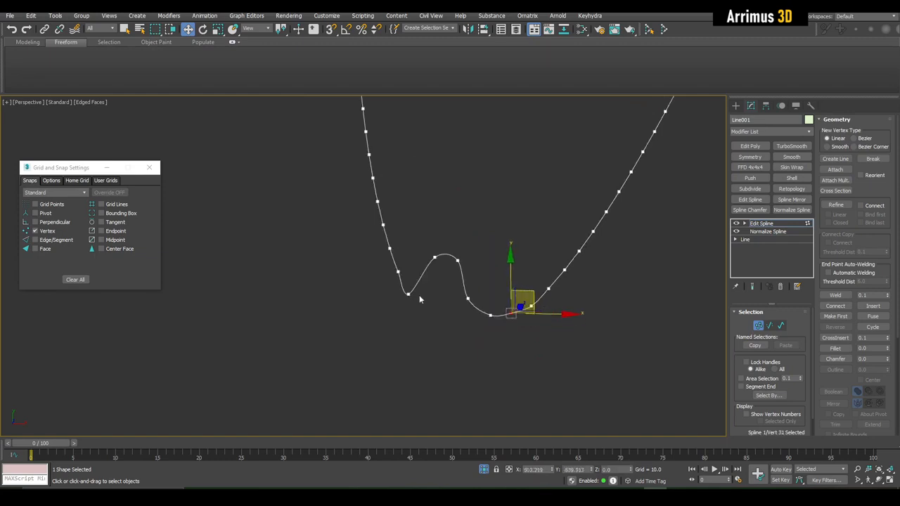
Raise and reposition the vertices in the dip left of the bump to round it off.
{"action": "left_click_drag", "start_coordinate": [408, 294], "coordinate": [401, 264]}
{"action": "left_click", "coordinate": [503, 242]}
{"action": "middle_click_drag", "start_coordinate": [504, 241], "coordinate": [504, 274]}
{"action": "left_click", "coordinate": [442, 285]}
{"action": "left_click", "coordinate": [535, 258]}
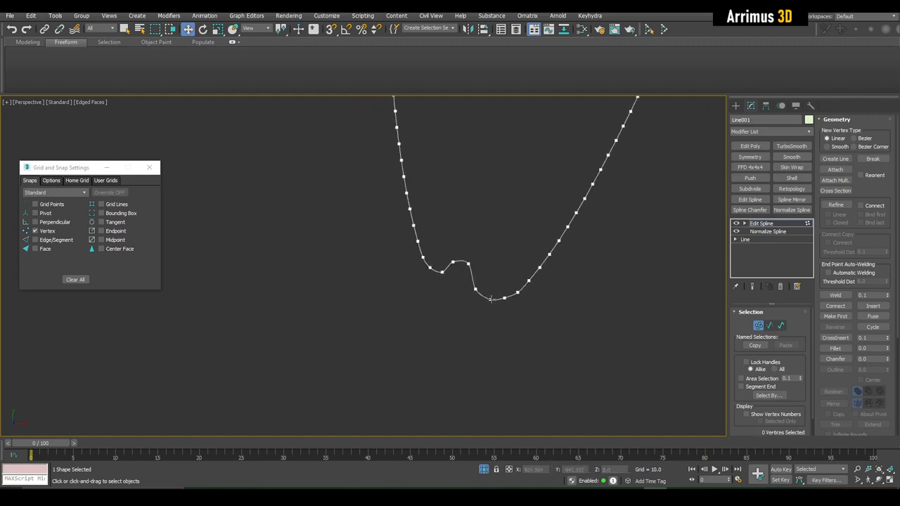
{"action": "left_click", "coordinate": [491, 299]}
{"action": "middle_click_drag", "start_coordinate": [501, 317], "coordinate": [546, 299], "text": "alt"}
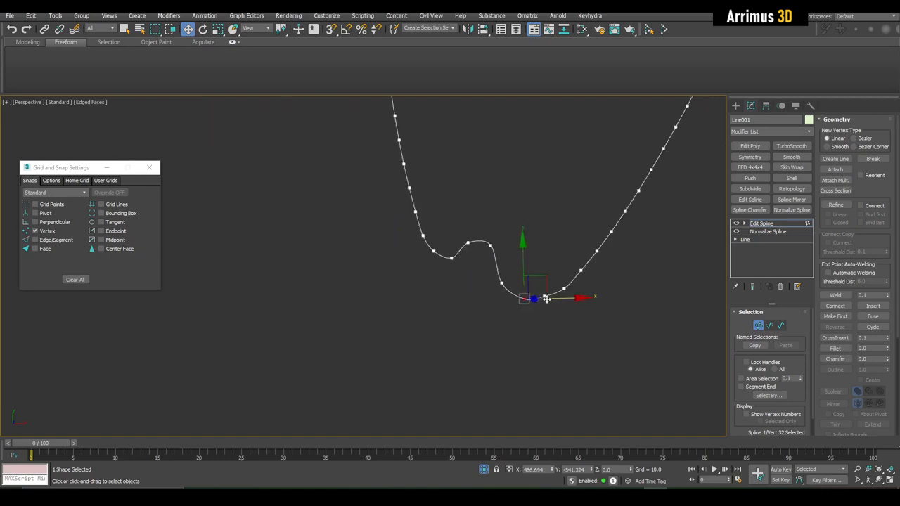
{"action": "left_click_drag", "start_coordinate": [545, 292], "coordinate": [534, 262]}
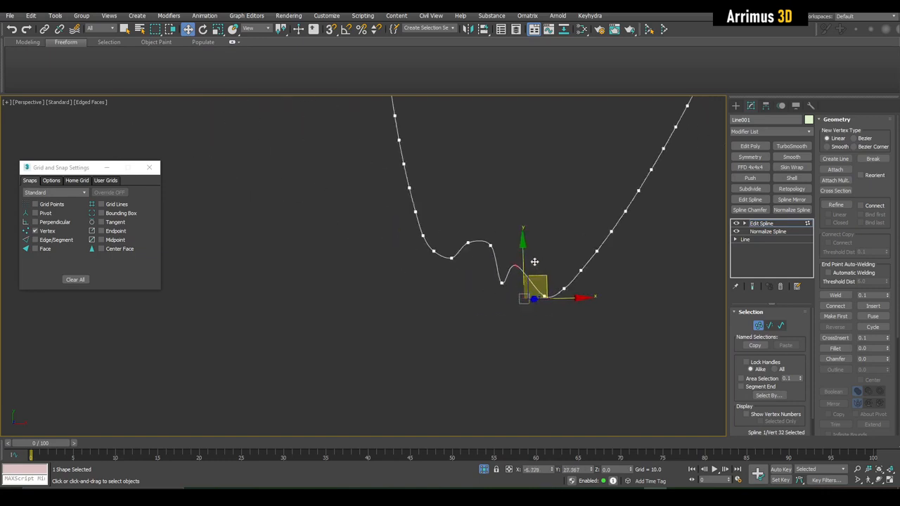
{"action": "right_click", "coordinate": [534, 261]}
Nudge the two lowest vertices right of the bump to even out the rounded bottom of the curve.
{"action": "left_click", "coordinate": [560, 325]}
{"action": "left_click", "coordinate": [524, 300]}
{"action": "left_click_drag", "start_coordinate": [549, 298], "coordinate": [541, 245]}
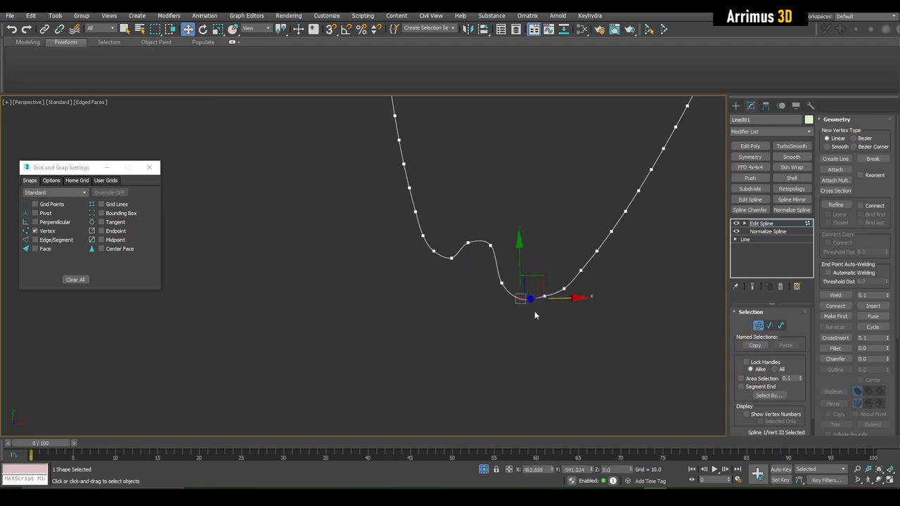
{"action": "left_click", "coordinate": [479, 312]}
{"action": "left_click", "coordinate": [540, 298]}
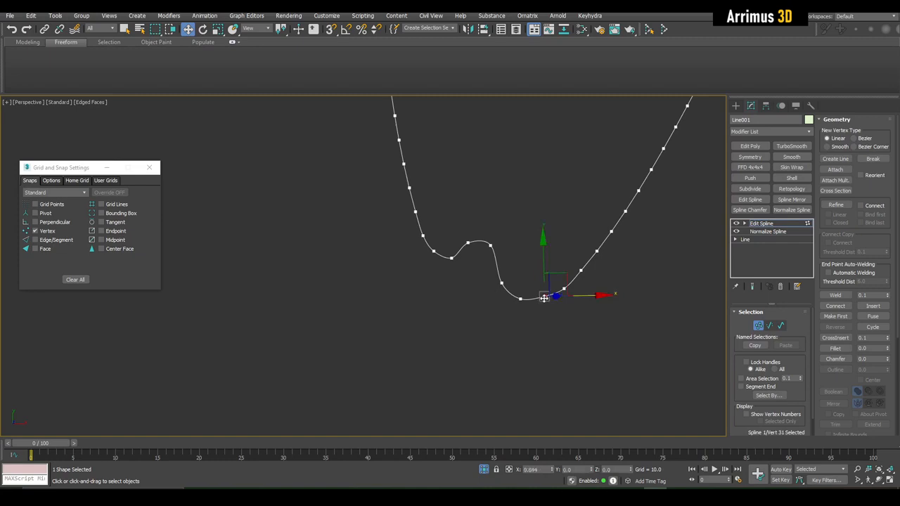
{"action": "left_click_drag", "start_coordinate": [563, 276], "coordinate": [565, 278]}
{"action": "middle_click_drag", "start_coordinate": [556, 229], "coordinate": [537, 263]}
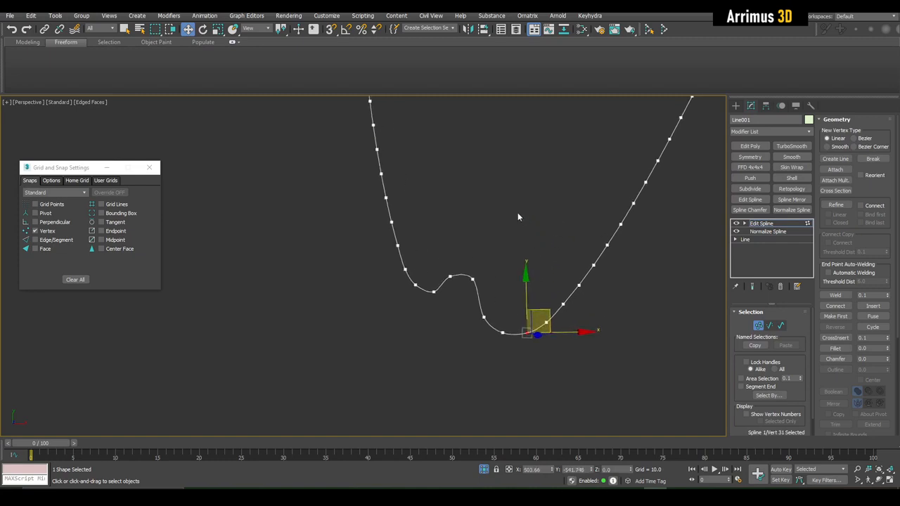
Search the Hotkey Editor's actions for "gizmo" to look up the Show Transform Gizmo shortcut, and close the editor.
{"action": "left_click", "coordinate": [499, 203]}
{"action": "left_click", "coordinate": [327, 15]}
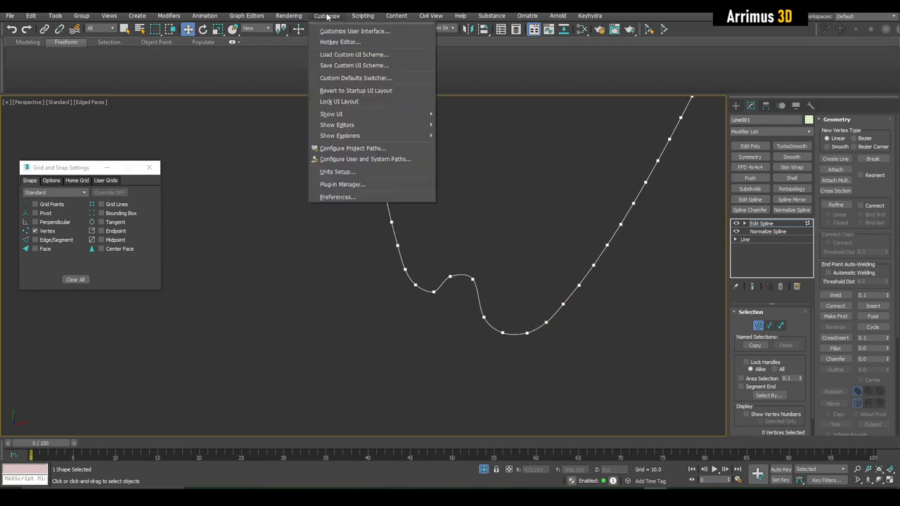
{"action": "left_click", "coordinate": [340, 41]}
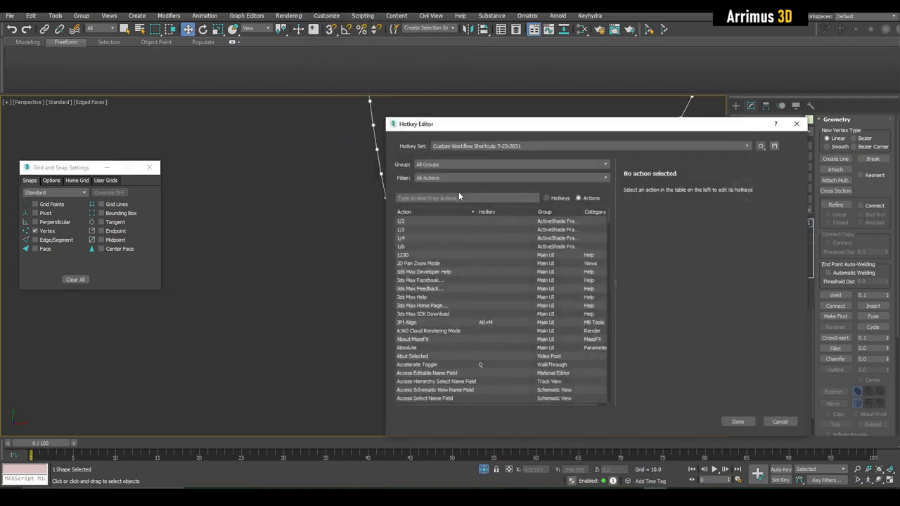
{"action": "left_click", "coordinate": [476, 199]}
{"action": "type", "text": "gizmo"}
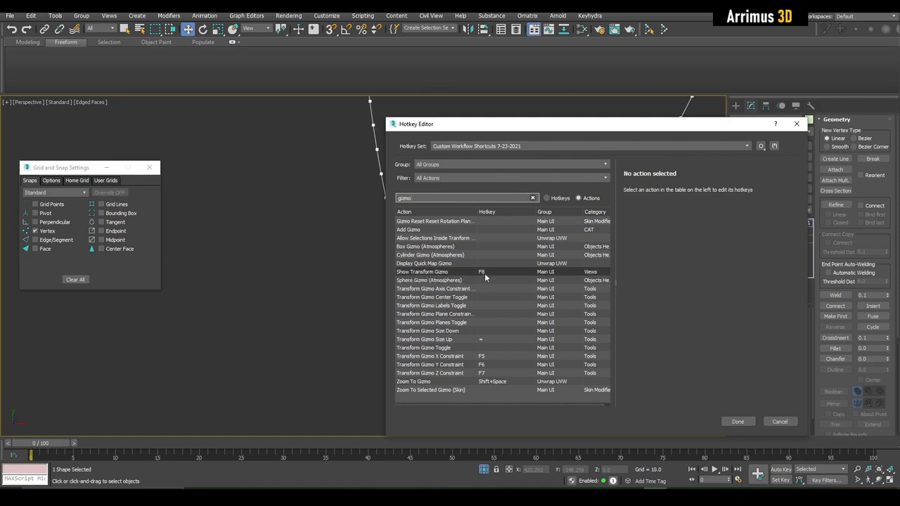
{"action": "left_click", "coordinate": [797, 124]}
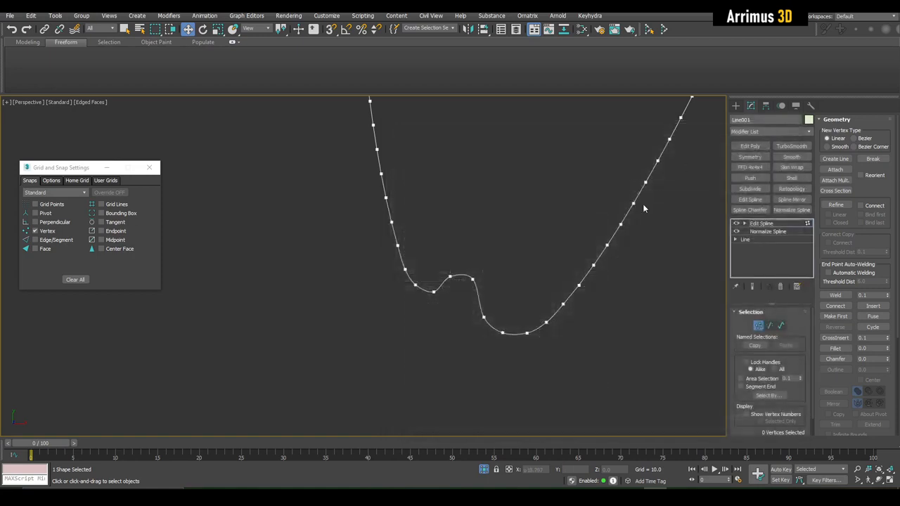
Select the lowest vertex at the curve's bottom and toggle the transform gizmo's display off and on again.
{"action": "middle_click_drag", "start_coordinate": [501, 339], "coordinate": [491, 325]}
{"action": "left_click", "coordinate": [492, 320]}
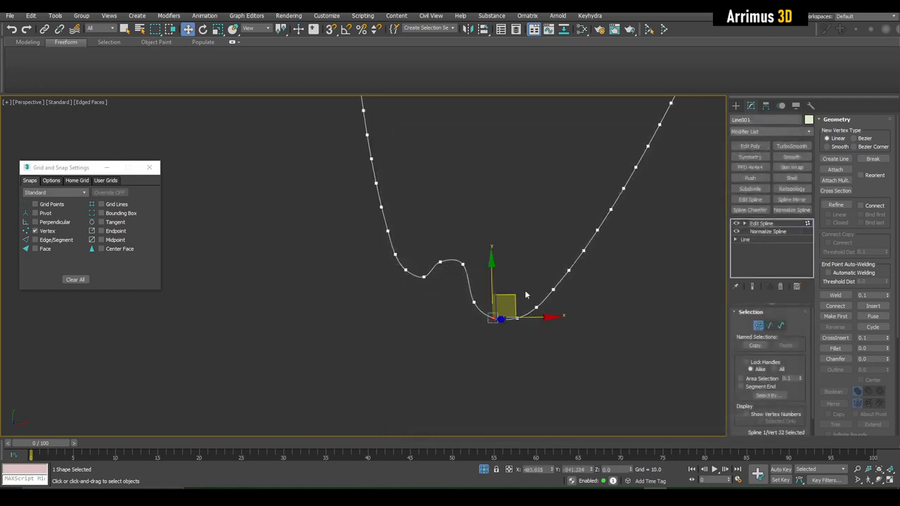
{"action": "key", "text": "Delete"}
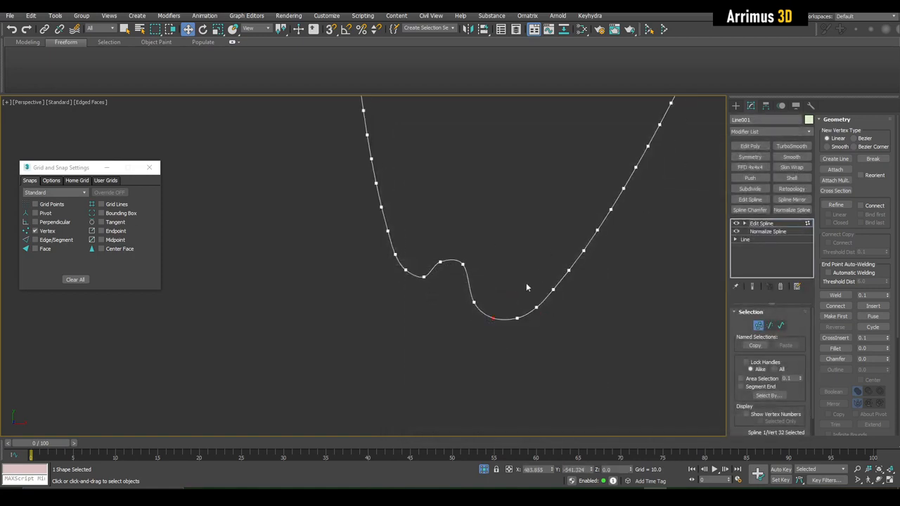
{"action": "scroll", "coordinate": [530, 270], "scroll_direction": "up", "scroll_amount": 5}
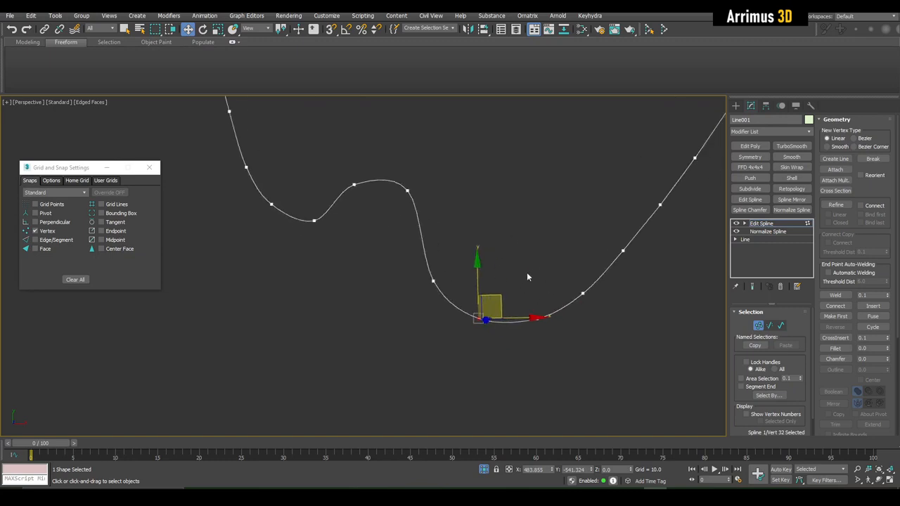
Raise the three consecutive vertices right of the curve's lowest point to form a second bump.
{"action": "left_click", "coordinate": [527, 273]}
{"action": "left_click", "coordinate": [479, 318]}
{"action": "left_click_drag", "start_coordinate": [500, 296], "coordinate": [504, 280]}
{"action": "middle_click_drag", "start_coordinate": [504, 280], "coordinate": [484, 313]}
{"action": "left_click", "coordinate": [504, 267]}
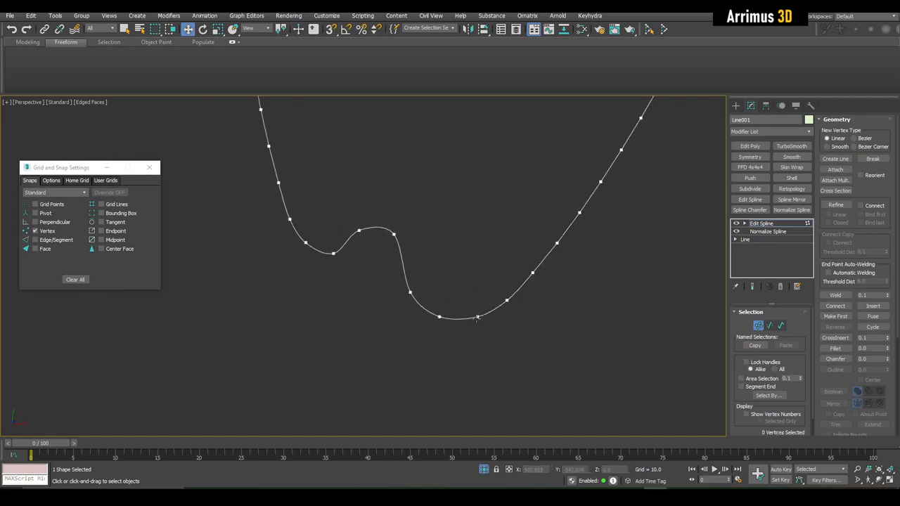
{"action": "left_click_drag", "start_coordinate": [476, 318], "coordinate": [485, 217]}
{"action": "left_click_drag", "start_coordinate": [533, 271], "coordinate": [518, 204]}
{"action": "middle_click_drag", "start_coordinate": [575, 240], "coordinate": [509, 296]}
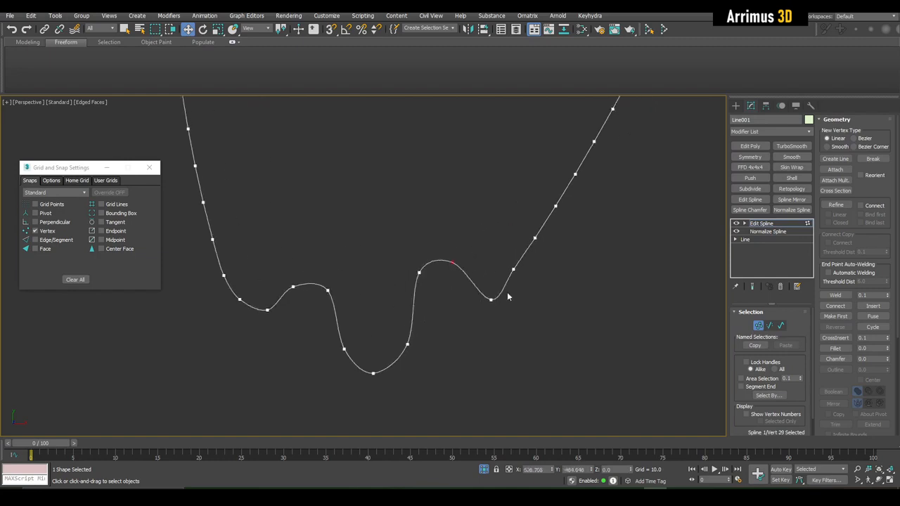
{"action": "left_click_drag", "start_coordinate": [491, 300], "coordinate": [483, 226]}
Leave vertex editing on the reshaped line and delete the line.
{"action": "scroll", "coordinate": [481, 281], "scroll_direction": "down", "scroll_amount": 10}
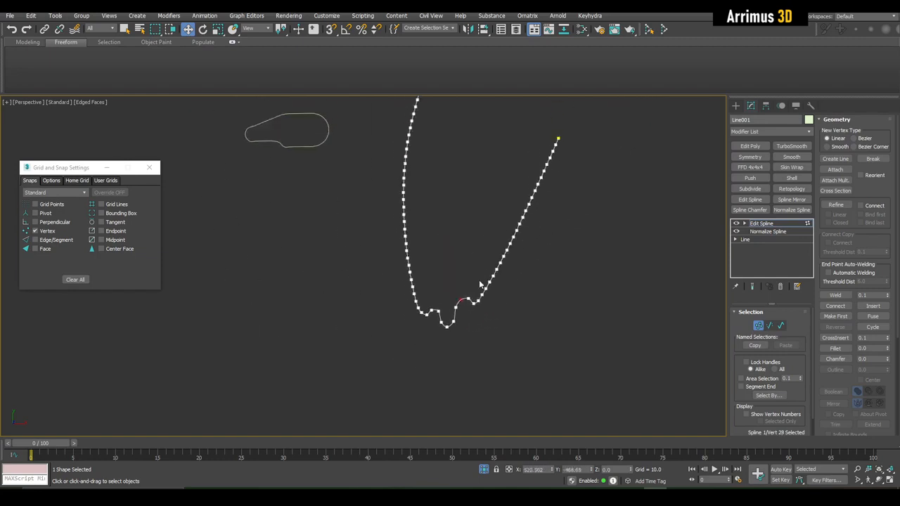
{"action": "scroll", "coordinate": [481, 282], "scroll_direction": "up", "scroll_amount": 3}
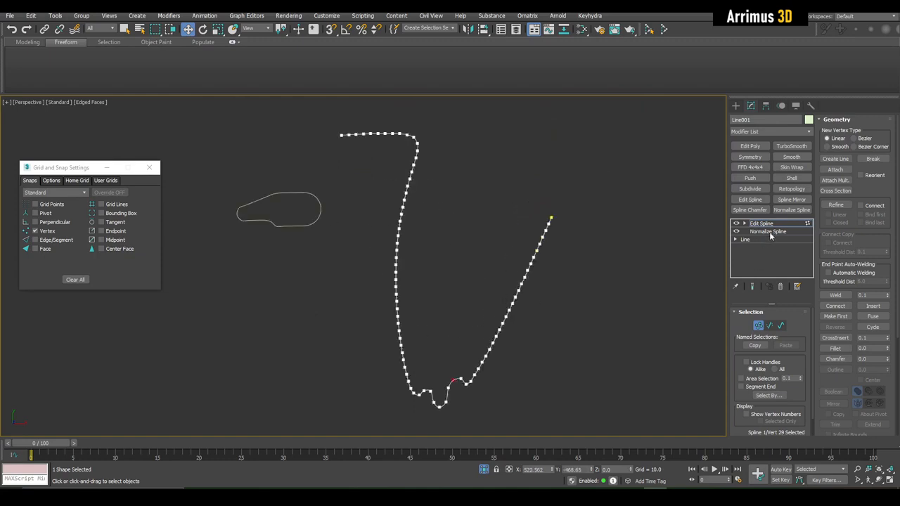
{"action": "middle_click_drag", "start_coordinate": [561, 318], "coordinate": [584, 269]}
{"action": "middle_click_drag", "start_coordinate": [432, 255], "coordinate": [448, 308]}
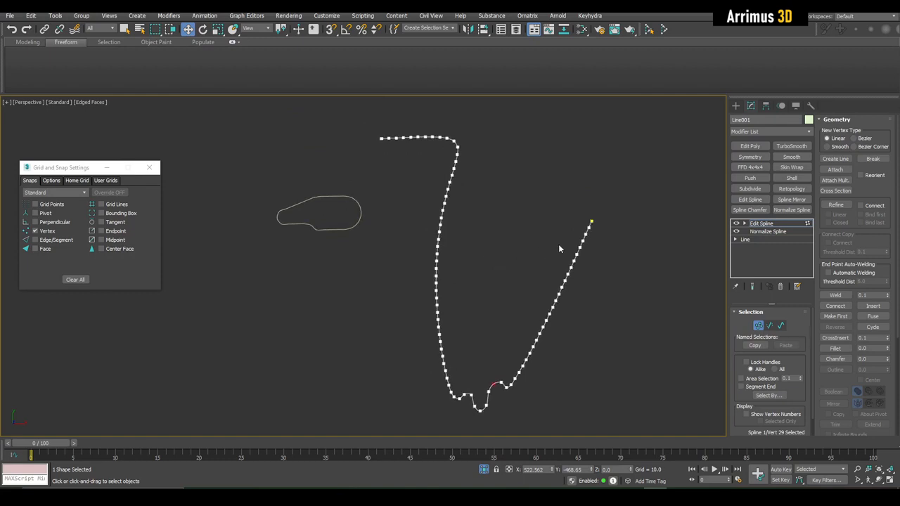
{"action": "left_click", "coordinate": [766, 224]}
{"action": "middle_click_drag", "start_coordinate": [543, 251], "coordinate": [563, 258]}
{"action": "key", "text": "Delete"}
Remove the upper Edit Spline and the Normalize Spline modifiers from the closed outline.
{"action": "left_click_drag", "start_coordinate": [395, 177], "coordinate": [365, 224]}
{"action": "middle_click_drag", "start_coordinate": [365, 224], "coordinate": [411, 267]}
{"action": "scroll", "coordinate": [422, 264], "scroll_direction": "up", "scroll_amount": 4}
{"action": "left_click", "coordinate": [763, 233], "text": "ctrl"}
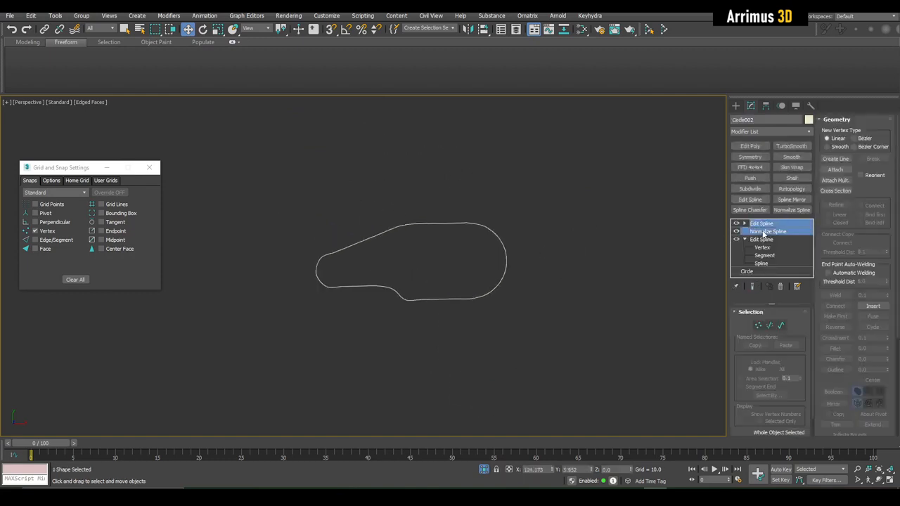
{"action": "right_click", "coordinate": [761, 230]}
{"action": "left_click", "coordinate": [776, 248]}
{"action": "scroll", "coordinate": [386, 223], "scroll_direction": "up", "scroll_amount": 4}
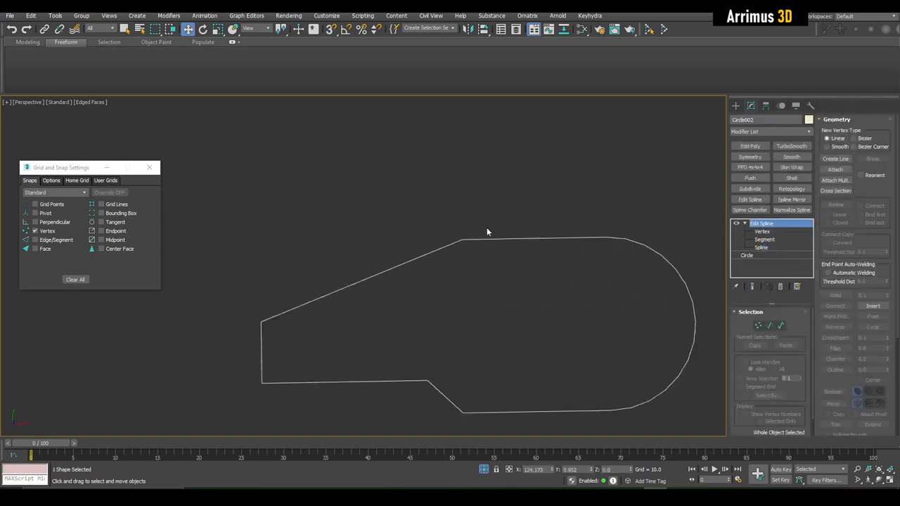
{"action": "middle_click_drag", "start_coordinate": [494, 255], "coordinate": [504, 225]}
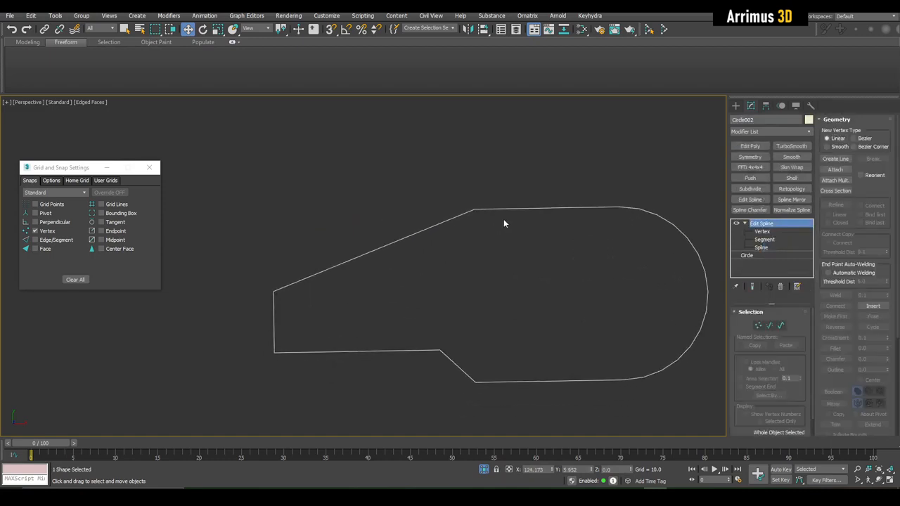
Apply a Spline Chamfer modifier to the outline and set its amount to 4.55.
{"action": "left_click", "coordinate": [748, 211]}
{"action": "middle_click_drag", "start_coordinate": [601, 261], "coordinate": [642, 227]}
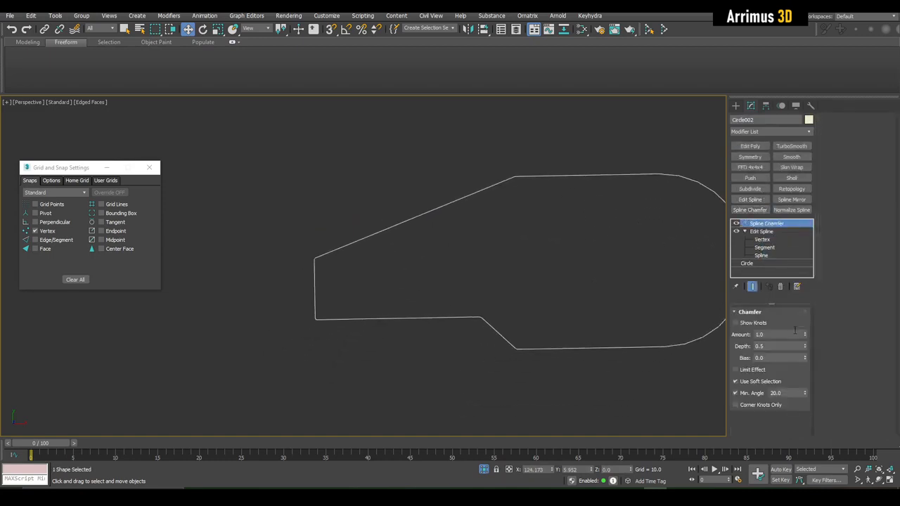
{"action": "left_click_drag", "start_coordinate": [804, 335], "coordinate": [809, 272]}
{"action": "middle_click_drag", "start_coordinate": [636, 256], "coordinate": [655, 258]}
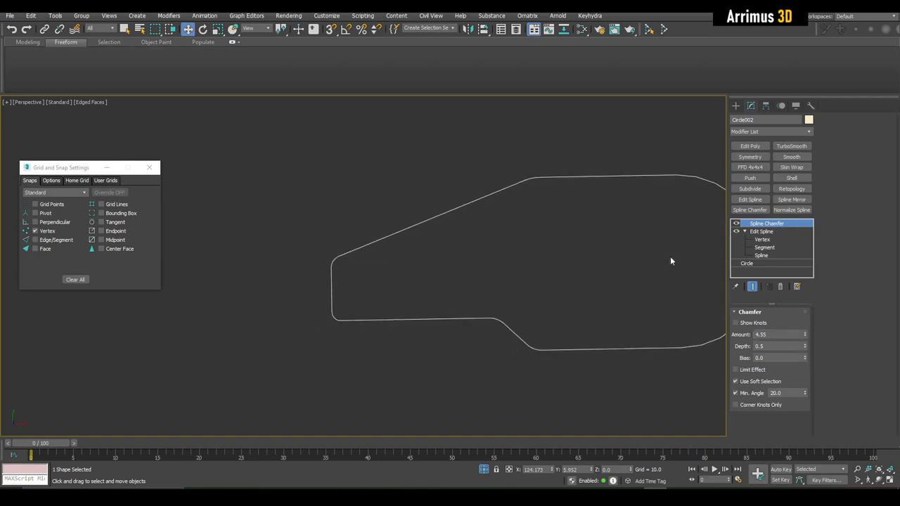
Try filleting the upper-left corner vertex in the Edit Spline below the chamfer, and undo the fillet.
{"action": "left_click", "coordinate": [761, 231]}
{"action": "left_click", "coordinate": [762, 240]}
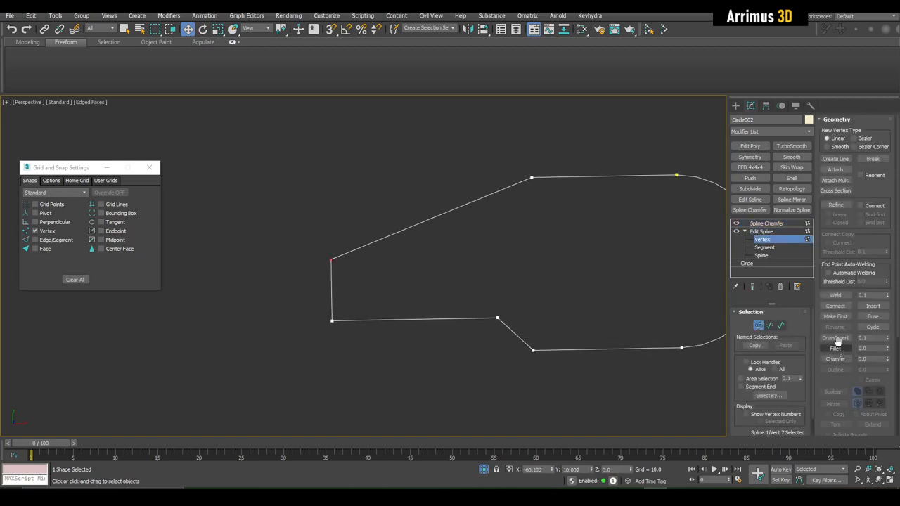
{"action": "left_click_drag", "start_coordinate": [887, 349], "coordinate": [888, 329]}
{"action": "left_click", "coordinate": [761, 231]}
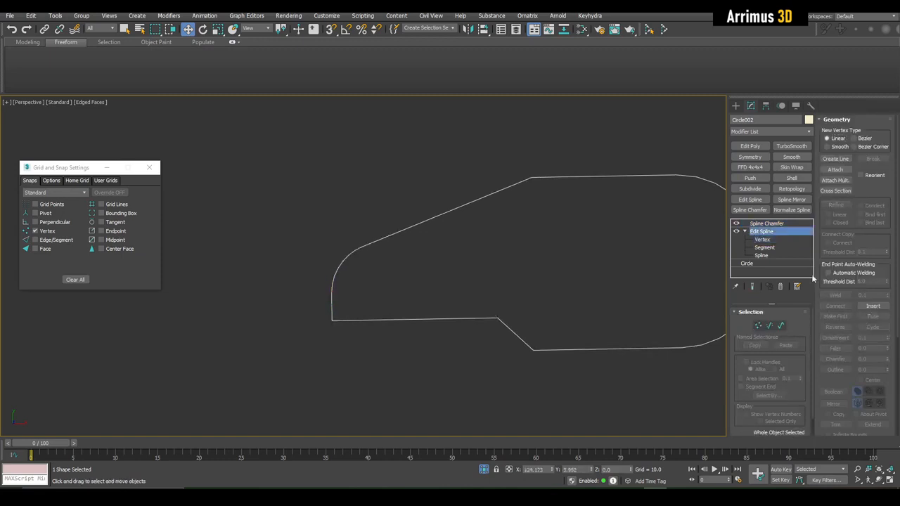
{"action": "key", "text": "ctrl+z"}
{"action": "middle_click_drag", "start_coordinate": [618, 227], "coordinate": [583, 263]}
Raise the Spline Chamfer amount to 6.994.
{"action": "left_click", "coordinate": [770, 223]}
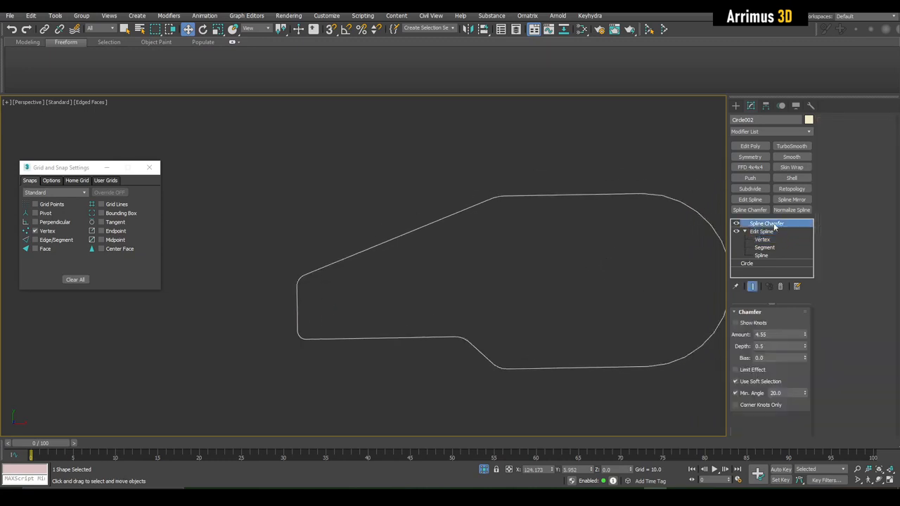
{"action": "middle_click_drag", "start_coordinate": [508, 248], "coordinate": [550, 220]}
{"action": "left_click_drag", "start_coordinate": [803, 335], "coordinate": [804, 329]}
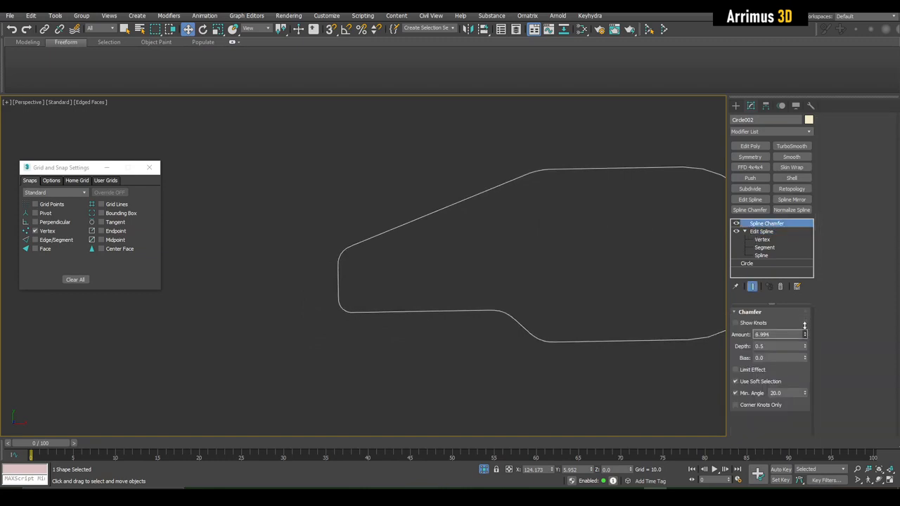
Select the outline's two left-end vertices in Edit Spline and try the Spline Chamfer amount on those corners only.
{"action": "left_click", "coordinate": [762, 240]}
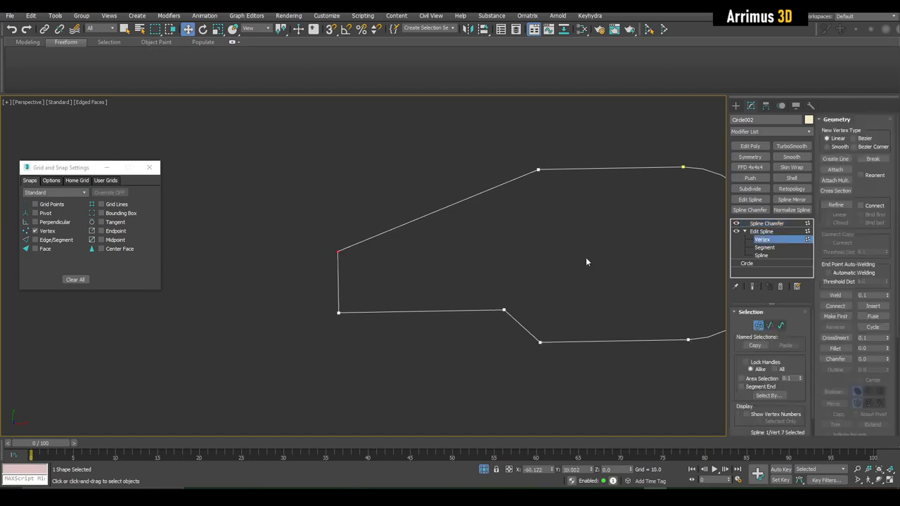
{"action": "left_click_drag", "start_coordinate": [339, 319], "coordinate": [340, 322]}
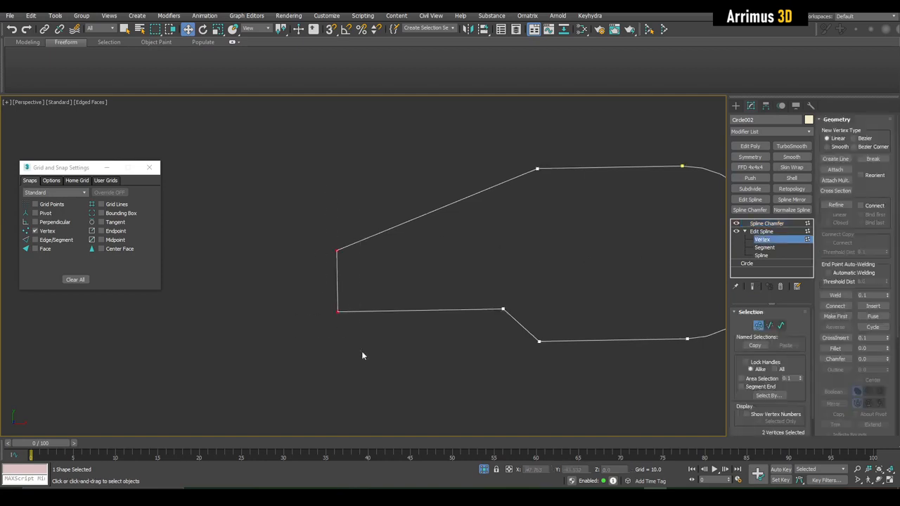
{"action": "left_click", "coordinate": [765, 224]}
{"action": "middle_click_drag", "start_coordinate": [568, 210], "coordinate": [499, 220]}
{"action": "mouse_move", "coordinate": [806, 335]}
{"action": "left_mouse_down"}
{"action": "mouse_move", "coordinate": [805, 293]}
{"action": "mouse_move", "coordinate": [810, 336]}
{"action": "left_mouse_up"}
Switch Edit Spline between vertex and whole-object level to compare Spline Chamfer on the two selected corners and on all corners.
{"action": "left_click", "coordinate": [763, 240]}
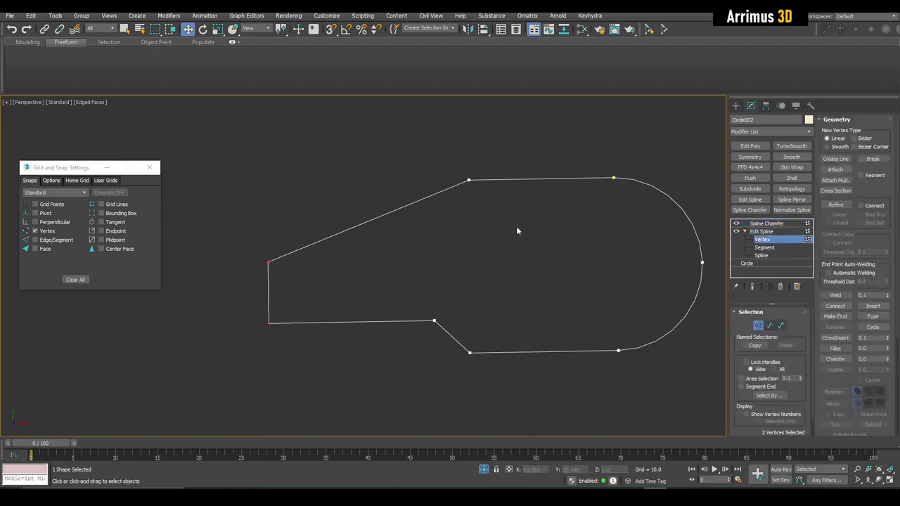
{"action": "left_click", "coordinate": [768, 233]}
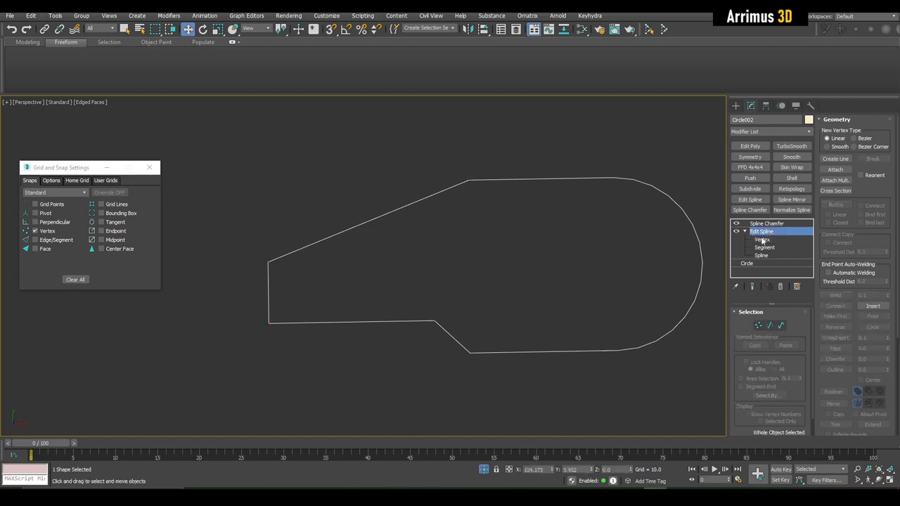
{"action": "left_click", "coordinate": [796, 241]}
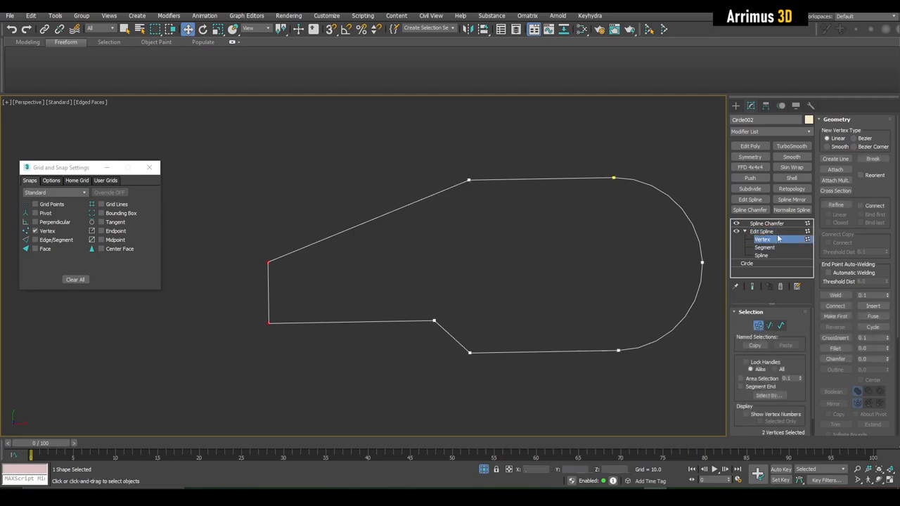
{"action": "left_click", "coordinate": [773, 223]}
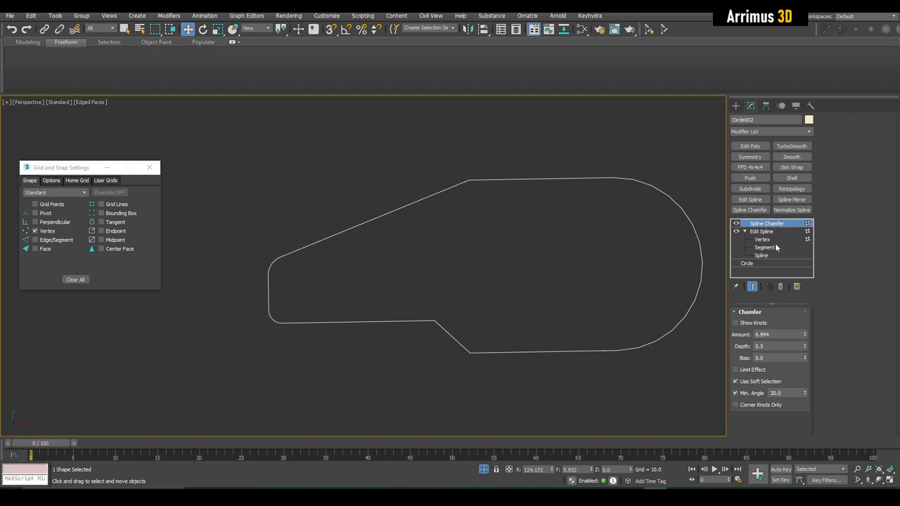
{"action": "left_click", "coordinate": [770, 239]}
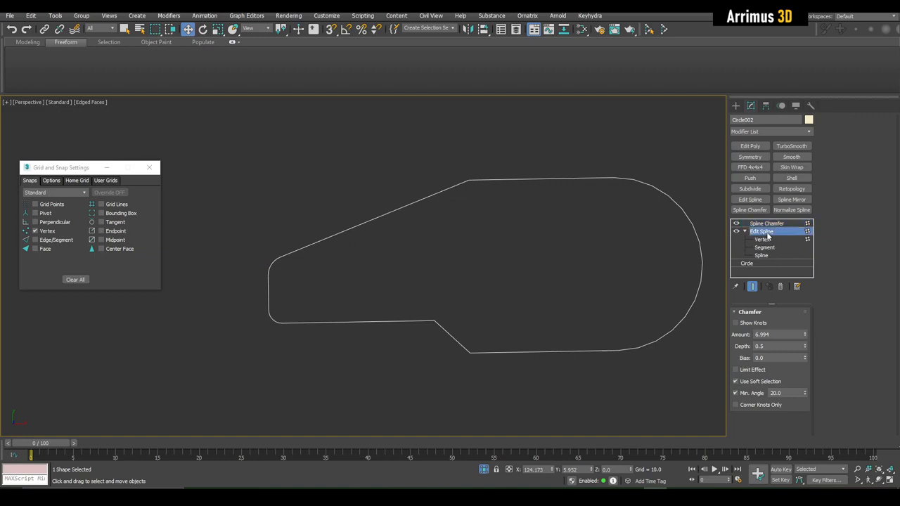
{"action": "left_click", "coordinate": [766, 232]}
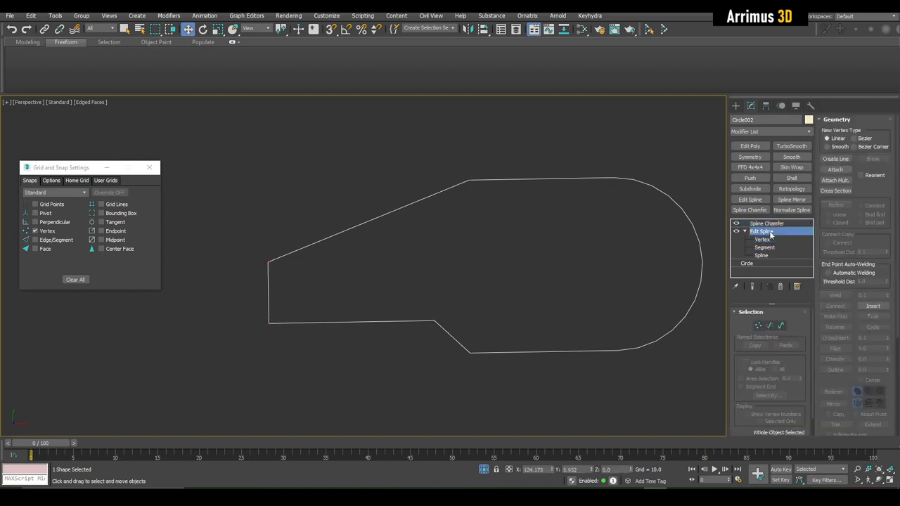
{"action": "left_click", "coordinate": [784, 224]}
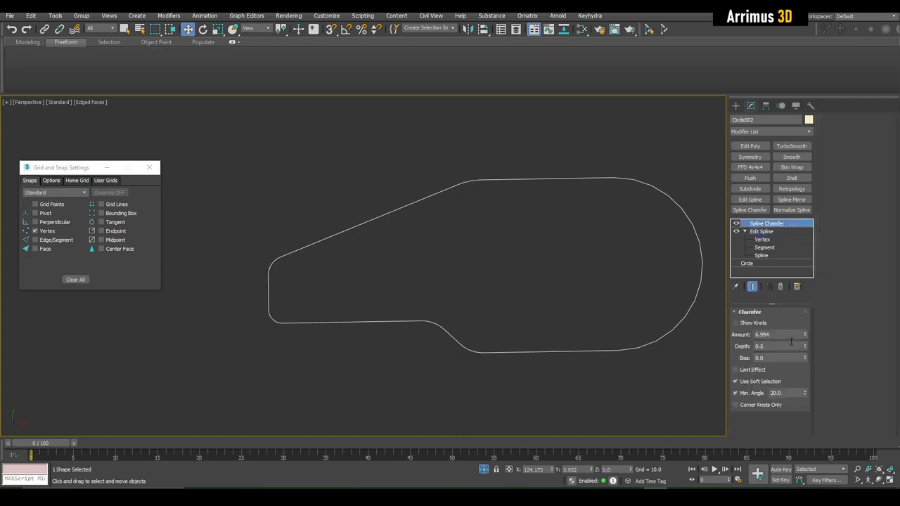
{"action": "left_click_drag", "start_coordinate": [805, 334], "coordinate": [805, 322]}
{"action": "left_click_drag", "start_coordinate": [814, 339], "coordinate": [819, 335]}
Select the three segments at the outline's left end at Edit Spline's segment level.
{"action": "left_click", "coordinate": [760, 231]}
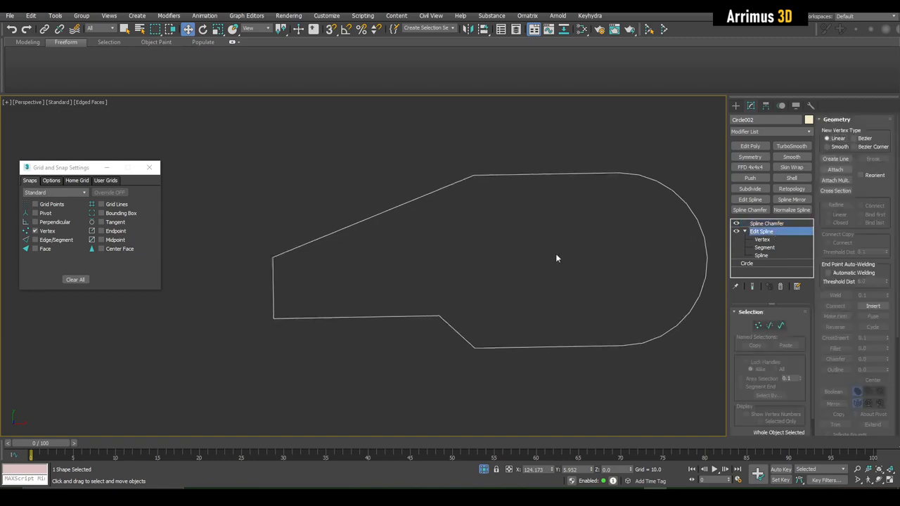
{"action": "key", "text": "1"}
{"action": "middle_click_drag", "start_coordinate": [322, 265], "coordinate": [330, 257]}
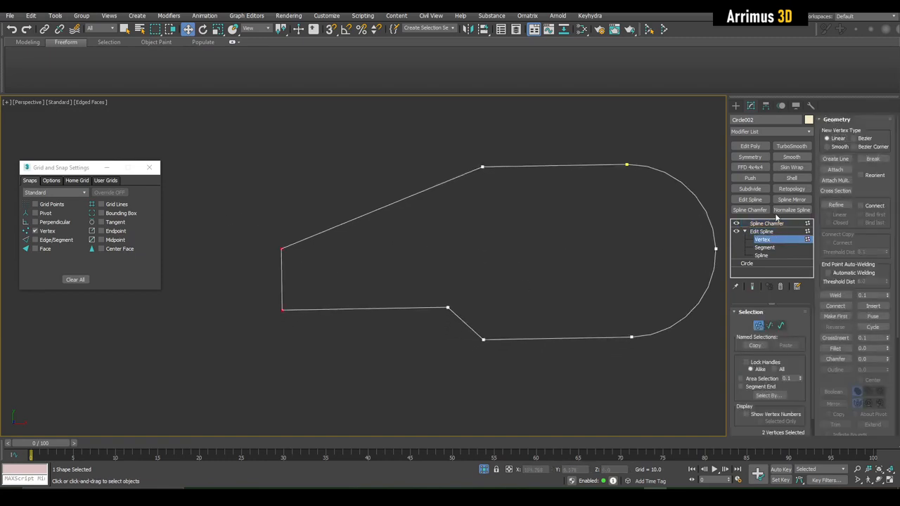
{"action": "middle_click_drag", "start_coordinate": [366, 230], "coordinate": [391, 230]}
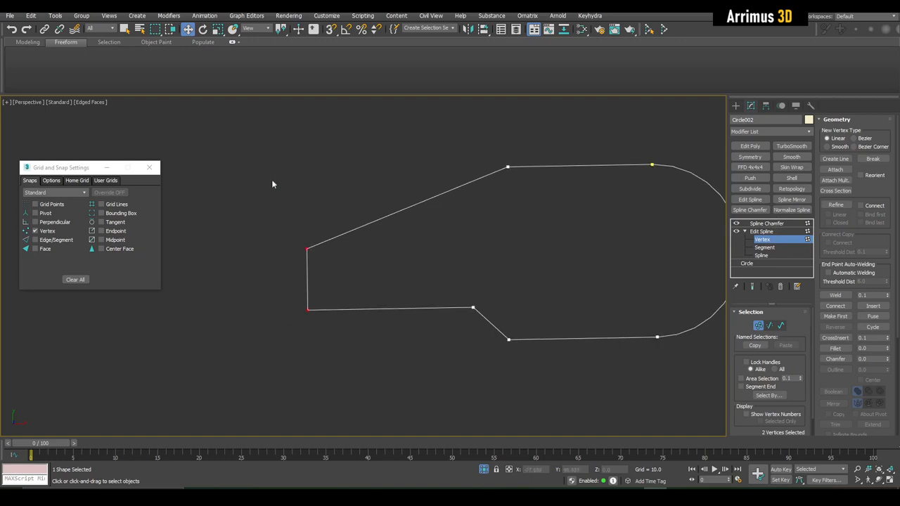
{"action": "left_click", "coordinate": [763, 247]}
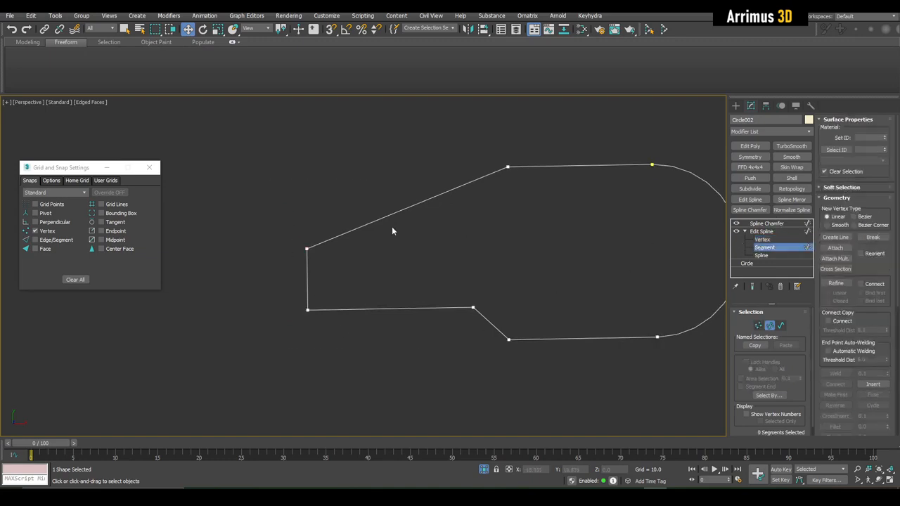
{"action": "left_click_drag", "start_coordinate": [284, 266], "coordinate": [355, 366]}
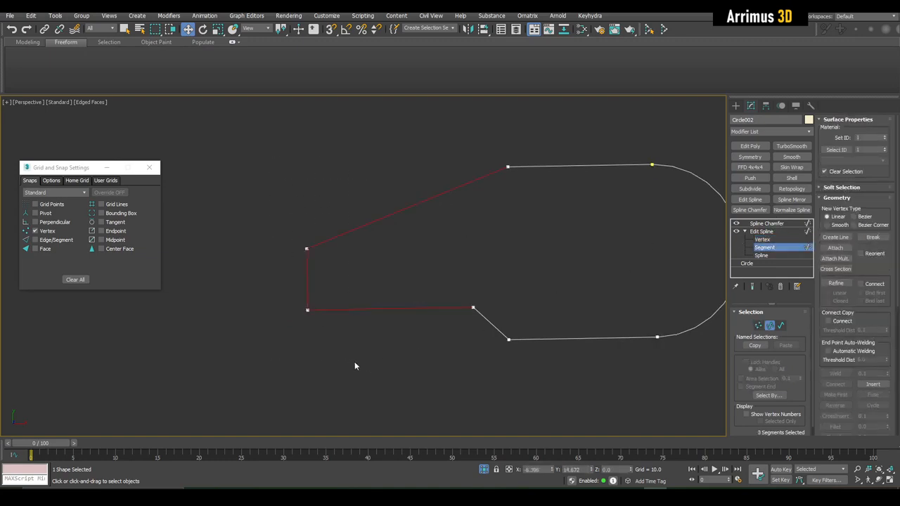
Try the Spline Chamfer amount on the selected segments' corners and remove the Spline Chamfer modifier.
{"action": "left_click", "coordinate": [767, 224]}
{"action": "middle_click_drag", "start_coordinate": [618, 258], "coordinate": [540, 269]}
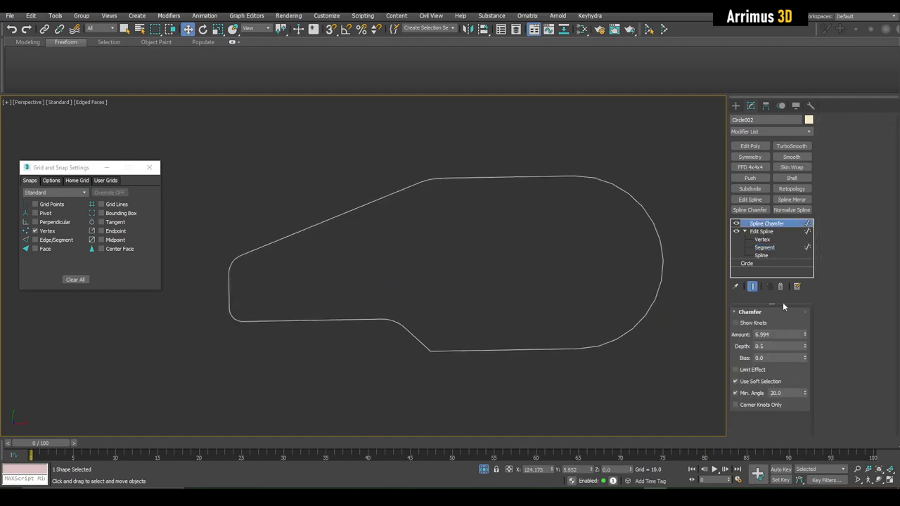
{"action": "left_click_drag", "start_coordinate": [805, 335], "coordinate": [825, 338]}
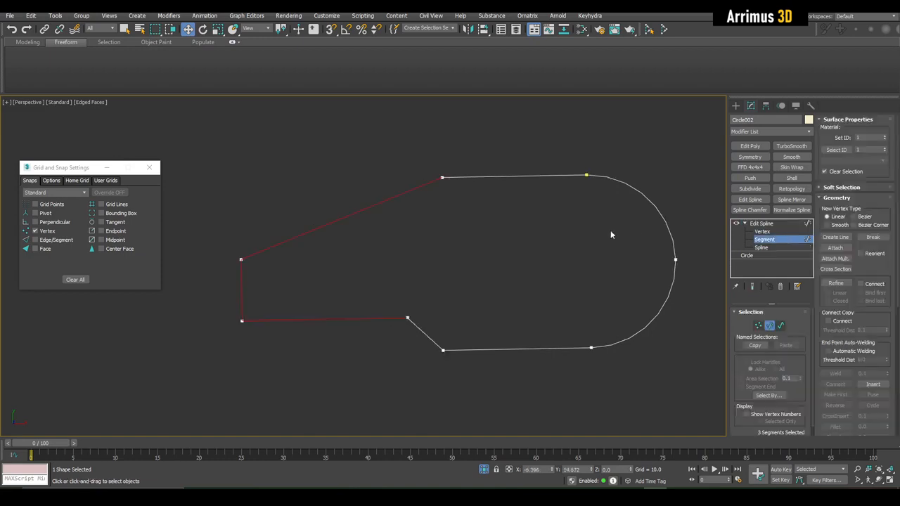
{"action": "scroll", "coordinate": [590, 227], "scroll_direction": "down", "scroll_amount": 4}
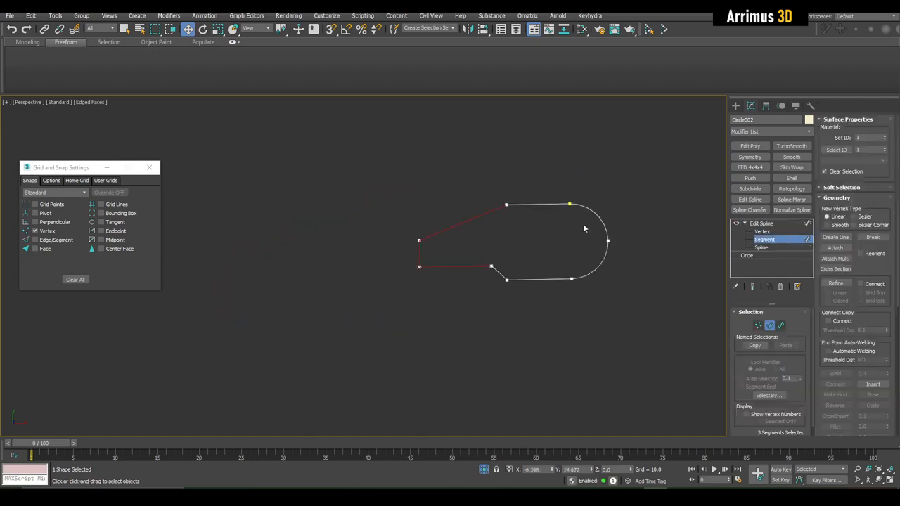
{"action": "middle_click_drag", "start_coordinate": [604, 232], "coordinate": [597, 237]}
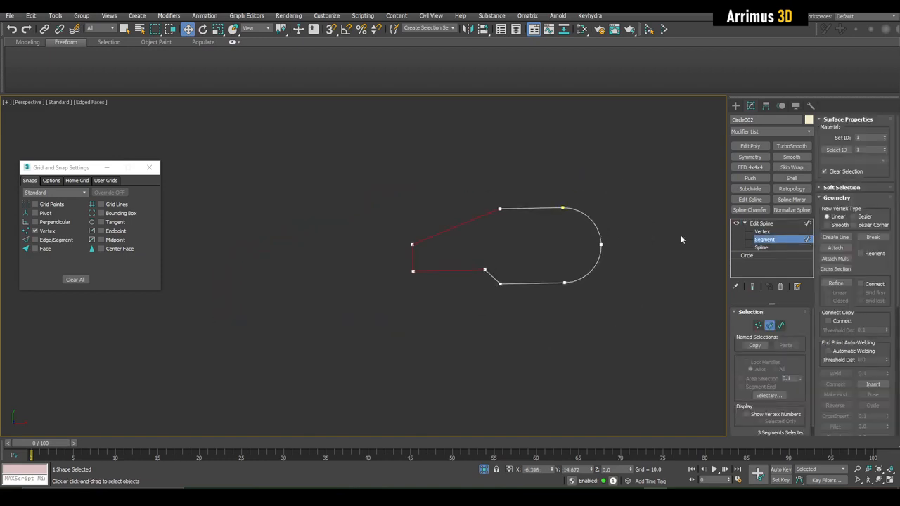
Apply a Spline Mirror modifier to the whole outline and activate its Mirror gizmo for editing.
{"action": "left_click", "coordinate": [761, 223]}
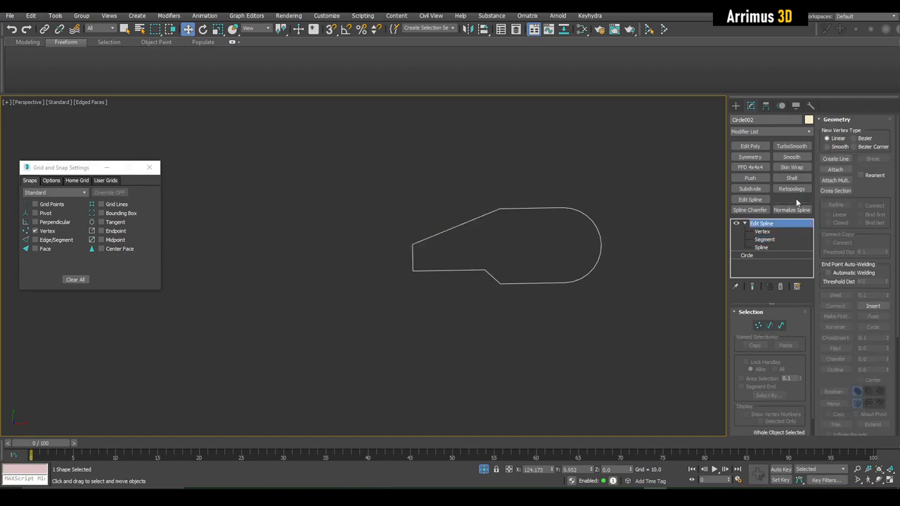
{"action": "left_click", "coordinate": [791, 199]}
{"action": "middle_click_drag", "start_coordinate": [637, 246], "coordinate": [640, 266]}
{"action": "left_click", "coordinate": [744, 223]}
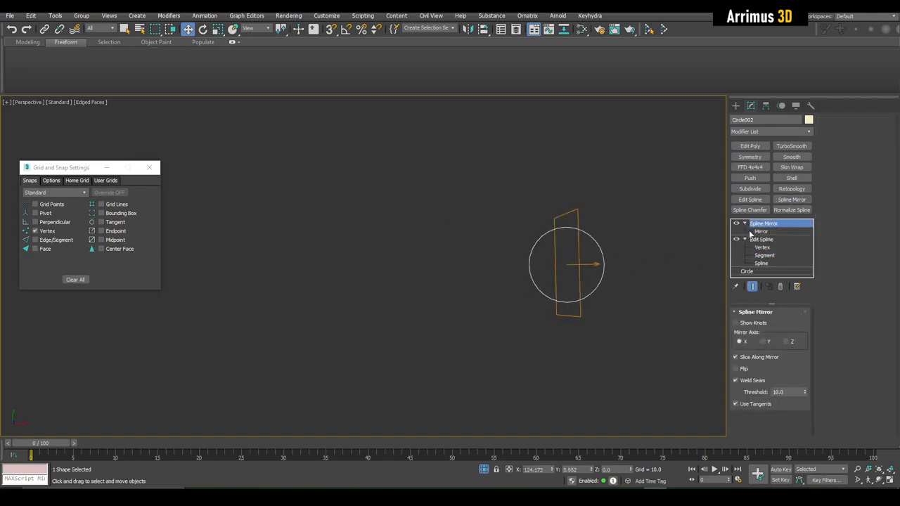
{"action": "left_click", "coordinate": [761, 232]}
{"action": "middle_click_drag", "start_coordinate": [583, 266], "coordinate": [403, 252]}
{"action": "scroll", "coordinate": [403, 252], "scroll_direction": "up", "scroll_amount": 4}
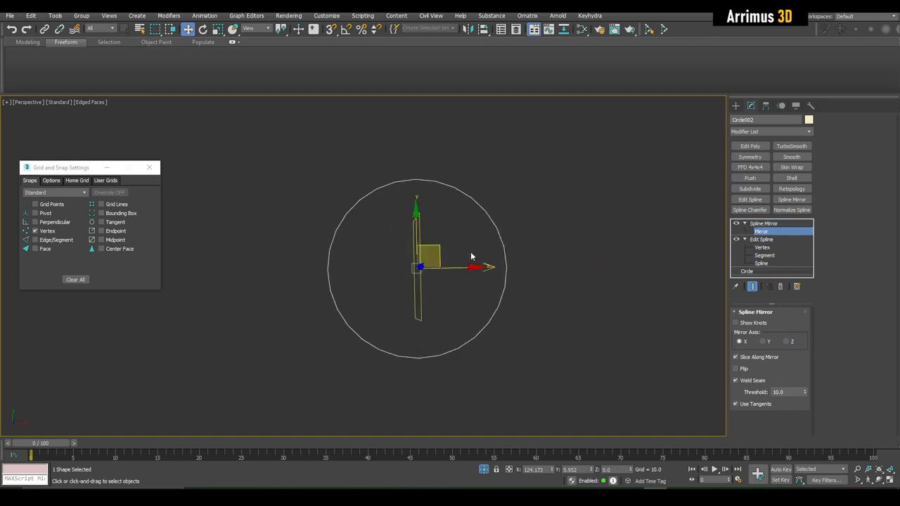
Move the Spline Mirror gizmo along X past the outline's narrow end, leaving a gap between the two mirrored halves.
{"action": "scroll", "coordinate": [471, 257], "scroll_direction": "down", "scroll_amount": 4}
{"action": "left_click_drag", "start_coordinate": [499, 264], "coordinate": [328, 263]}
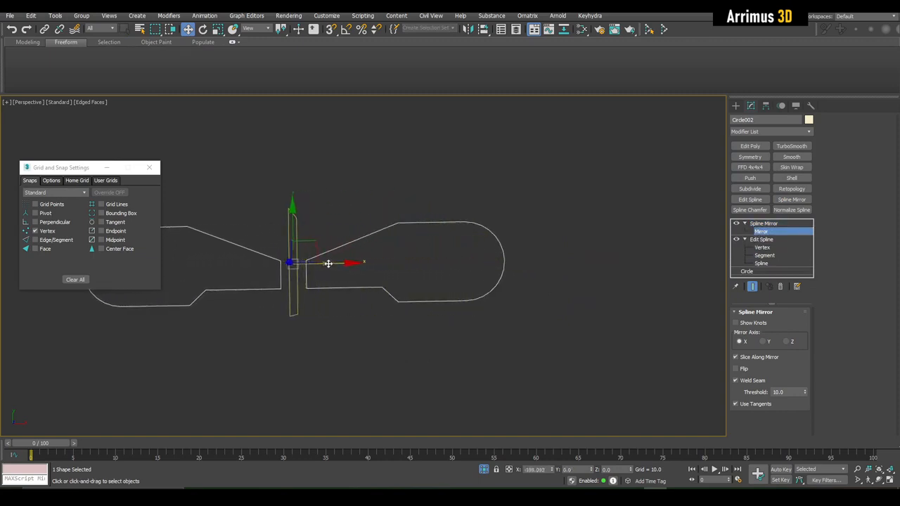
{"action": "middle_click_drag", "start_coordinate": [328, 263], "coordinate": [406, 275]}
Enter Edit Spline's spline level and turn on the end-result display so both mirrored halves show while editing.
{"action": "left_click", "coordinate": [763, 224]}
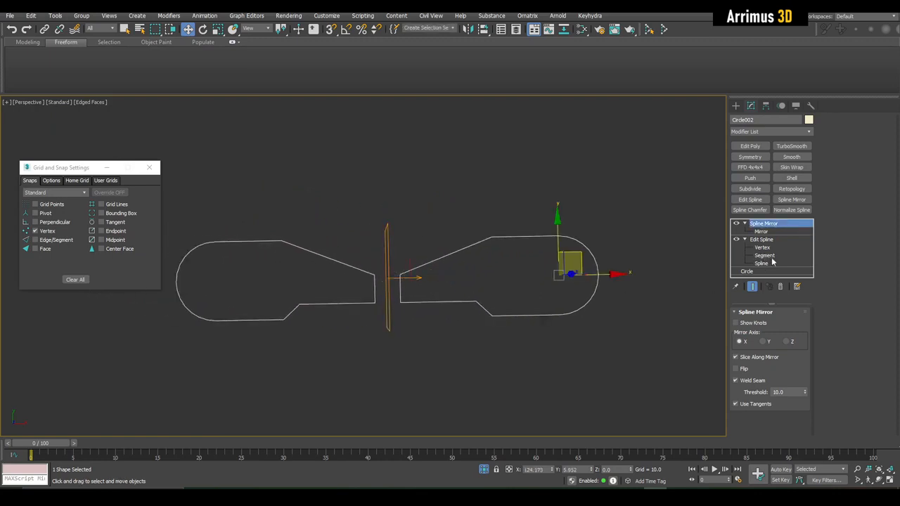
{"action": "left_click", "coordinate": [772, 262]}
{"action": "middle_click_drag", "start_coordinate": [550, 249], "coordinate": [549, 246]}
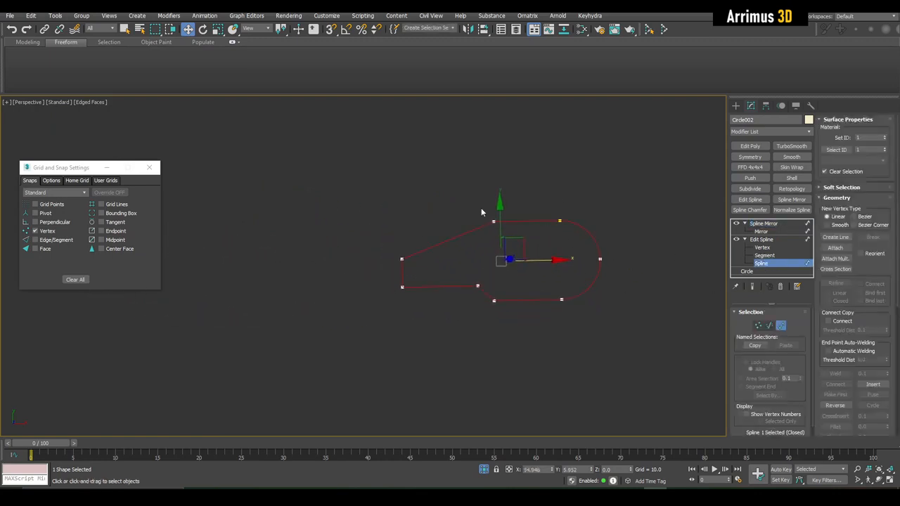
{"action": "left_click", "coordinate": [752, 287]}
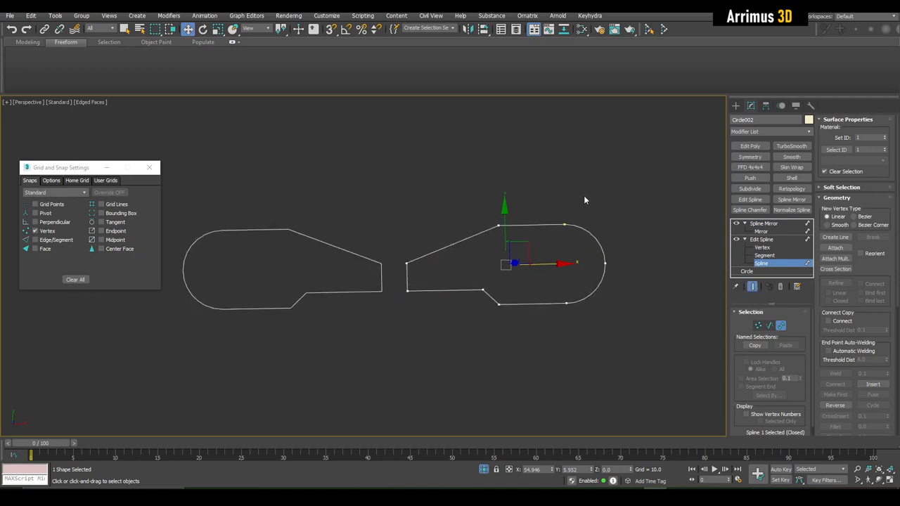
Try rotating the outline spline while viewing its mirrored half, and return to Edit Spline's whole-object level.
{"action": "key", "text": "e"}
{"action": "left_click_drag", "start_coordinate": [542, 232], "coordinate": [559, 261]}
{"action": "middle_click_drag", "start_coordinate": [559, 261], "coordinate": [611, 273]}
{"action": "key", "text": "3"}
{"action": "key", "text": "q"}
{"action": "scroll", "coordinate": [561, 272], "scroll_direction": "up", "scroll_amount": 3}
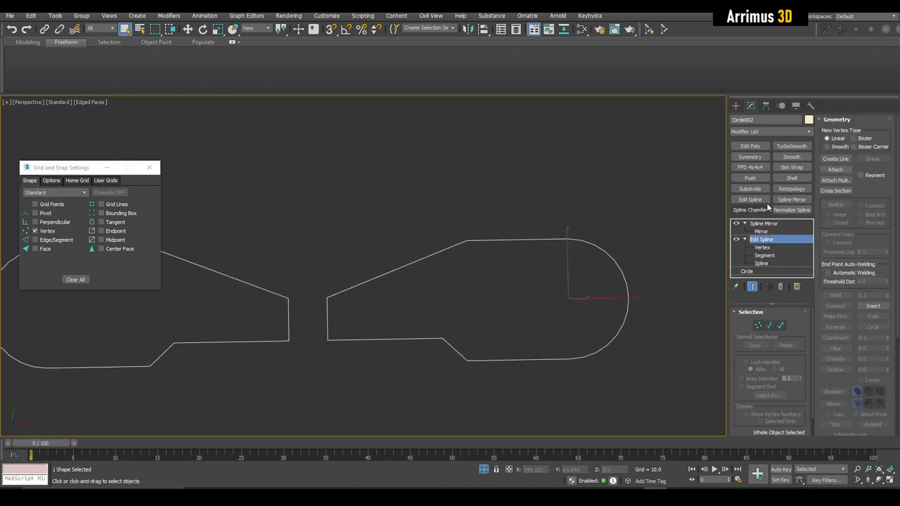
Add Extrude and Slice to the modifier button set in Configure Modifier Sets.
{"action": "left_click", "coordinate": [797, 287]}
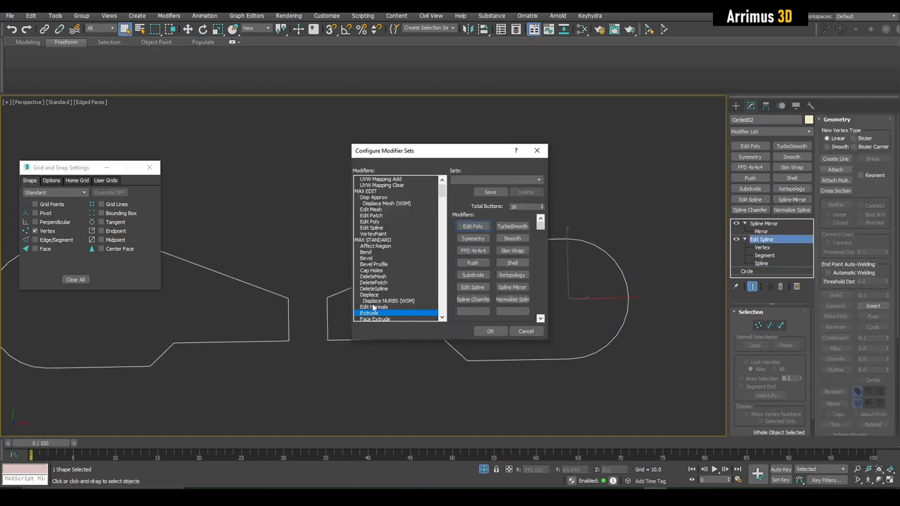
{"action": "left_click_drag", "start_coordinate": [479, 312], "coordinate": [481, 312]}
{"action": "left_click_drag", "start_coordinate": [442, 191], "coordinate": [451, 212]}
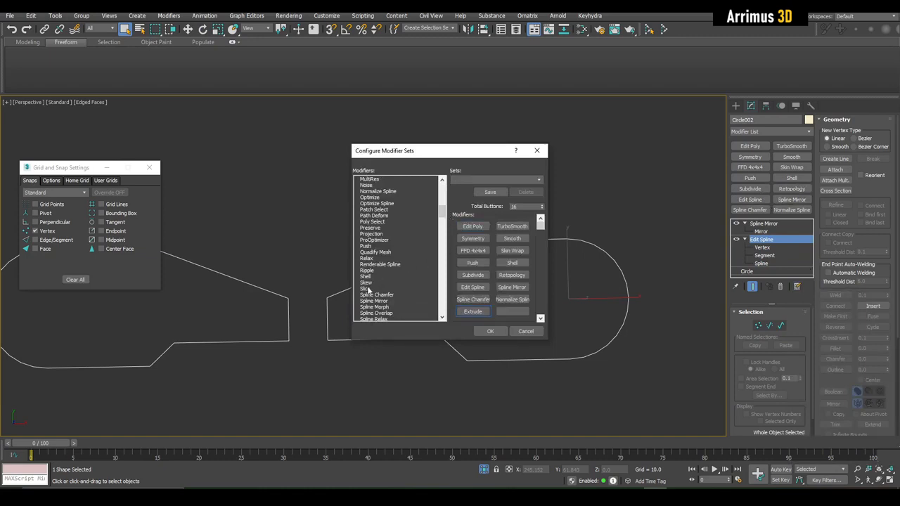
{"action": "left_click_drag", "start_coordinate": [369, 290], "coordinate": [401, 296]}
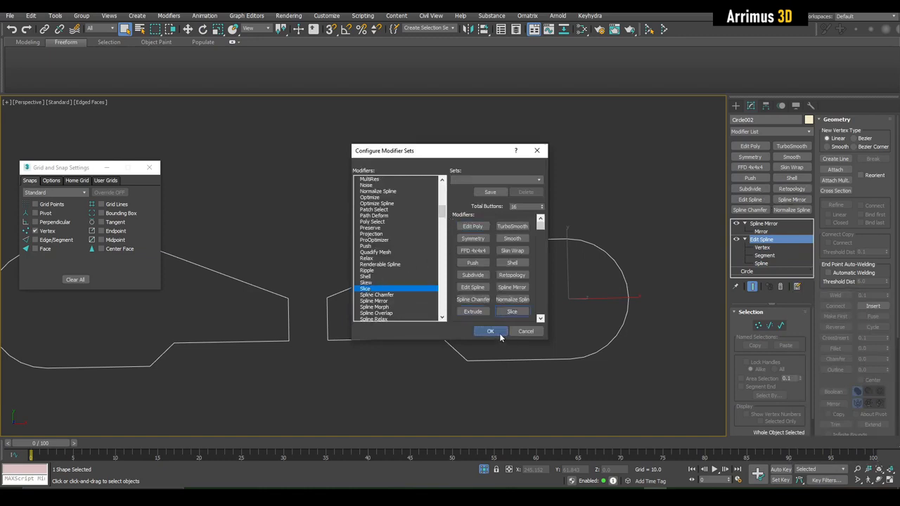
{"action": "left_click", "coordinate": [491, 331]}
Apply an Extrude modifier between Edit Spline and Spline Mirror and set its amount to about 42.
{"action": "scroll", "coordinate": [518, 305], "scroll_direction": "down", "scroll_amount": 3}
{"action": "left_click", "coordinate": [744, 223]}
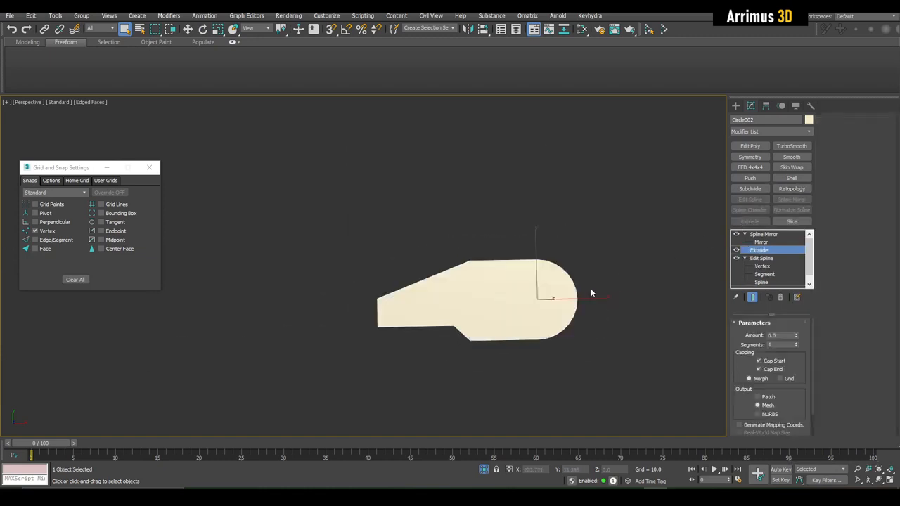
{"action": "middle_click_drag", "start_coordinate": [524, 281], "coordinate": [521, 258], "text": "alt"}
{"action": "scroll", "coordinate": [496, 239], "scroll_direction": "up", "scroll_amount": 5}
{"action": "scroll", "coordinate": [496, 238], "scroll_direction": "down", "scroll_amount": 4}
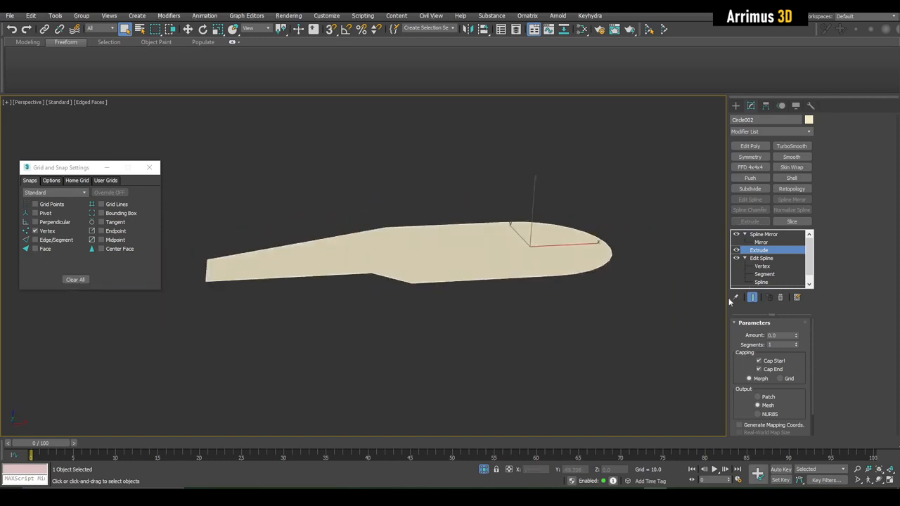
{"action": "left_click_drag", "start_coordinate": [795, 336], "coordinate": [796, 295]}
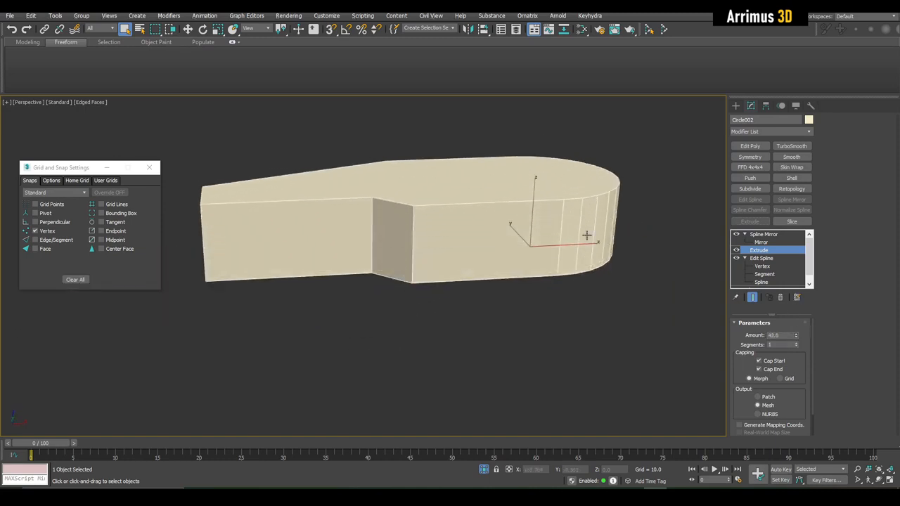
Examine the extruded outline with Spline Mirror placed above Extrude in the modifier stack.
{"action": "middle_click_drag", "start_coordinate": [586, 234], "coordinate": [640, 267]}
{"action": "scroll", "coordinate": [639, 267], "scroll_direction": "down", "scroll_amount": 4}
{"action": "left_click", "coordinate": [769, 236]}
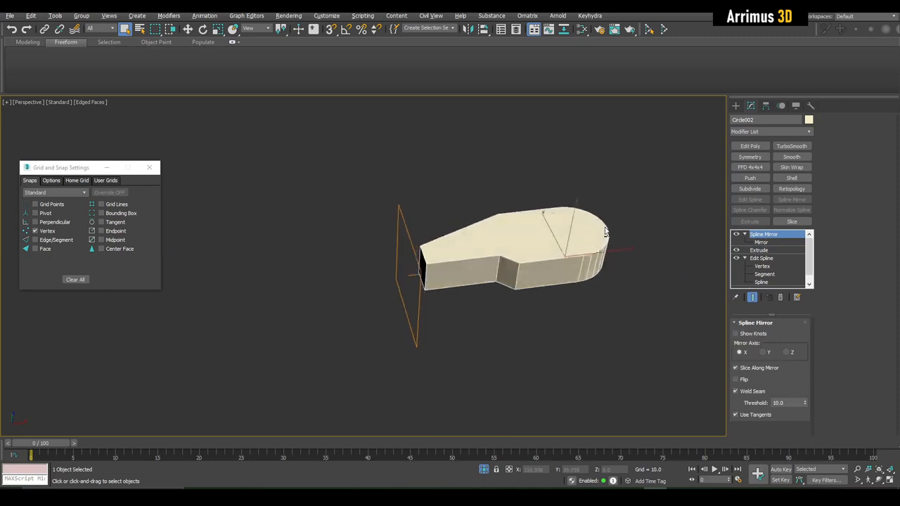
{"action": "middle_click_drag", "start_coordinate": [561, 206], "coordinate": [523, 245]}
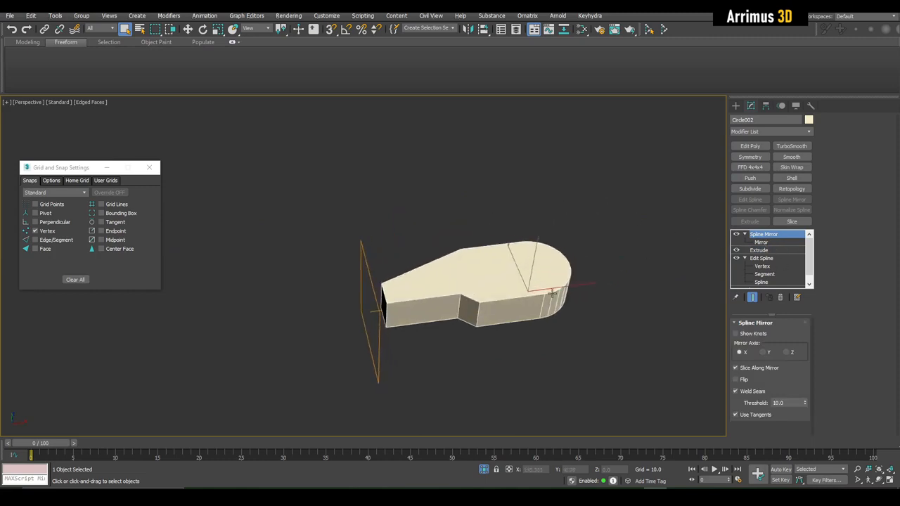
{"action": "scroll", "coordinate": [547, 305], "scroll_direction": "up", "scroll_amount": 4}
{"action": "scroll", "coordinate": [492, 267], "scroll_direction": "down", "scroll_amount": 4}
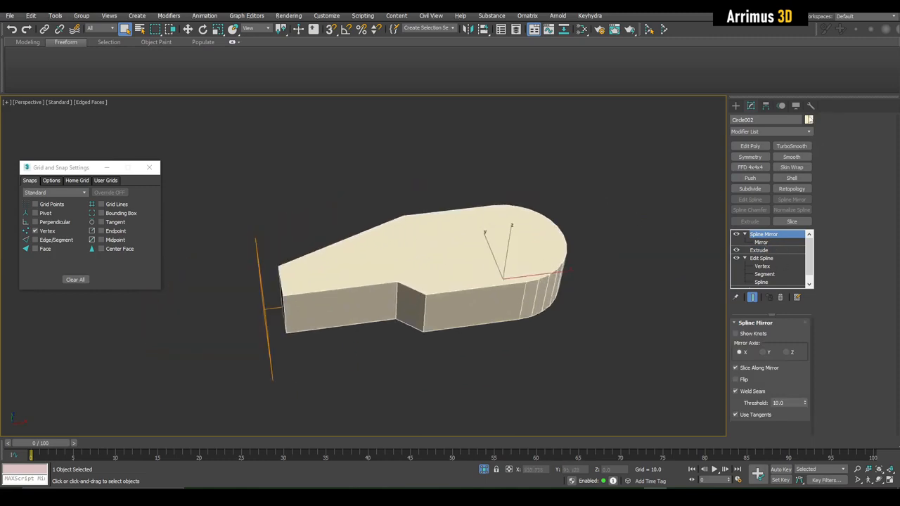
Change the extruded shape's object color to dark yellow.
{"action": "left_click", "coordinate": [809, 121]}
{"action": "left_click", "coordinate": [399, 242]}
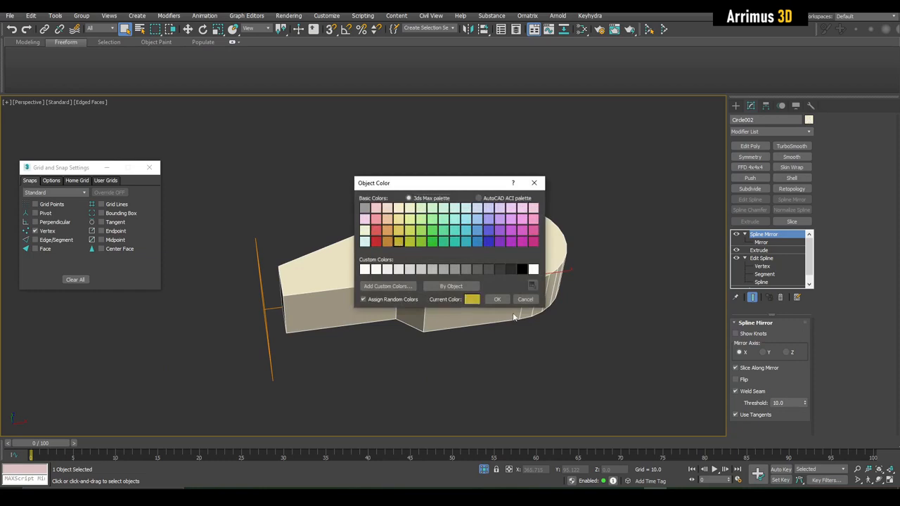
{"action": "left_click", "coordinate": [507, 302]}
{"action": "middle_click_drag", "start_coordinate": [557, 298], "coordinate": [572, 209]}
{"action": "scroll", "coordinate": [558, 217], "scroll_direction": "down", "scroll_amount": 3}
{"action": "scroll", "coordinate": [573, 208], "scroll_direction": "up", "scroll_amount": 5}
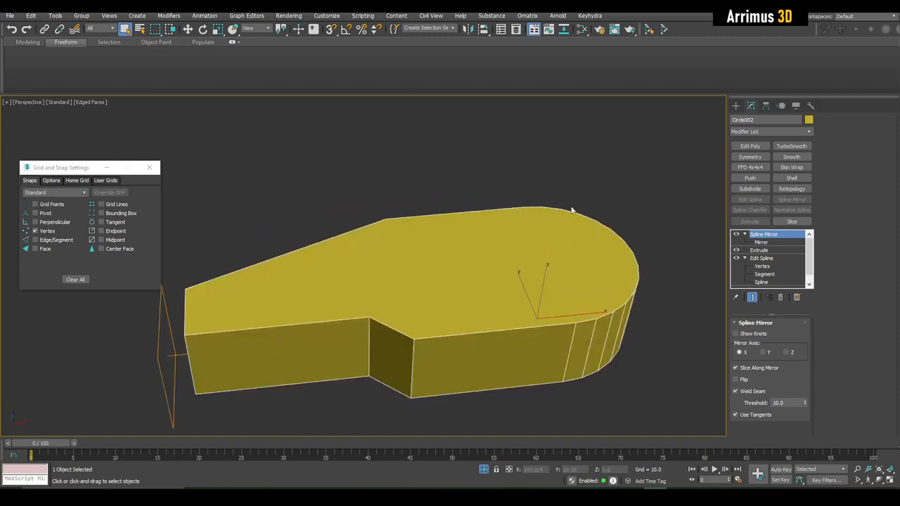
{"action": "left_click", "coordinate": [808, 120]}
{"action": "left_click", "coordinate": [497, 299]}
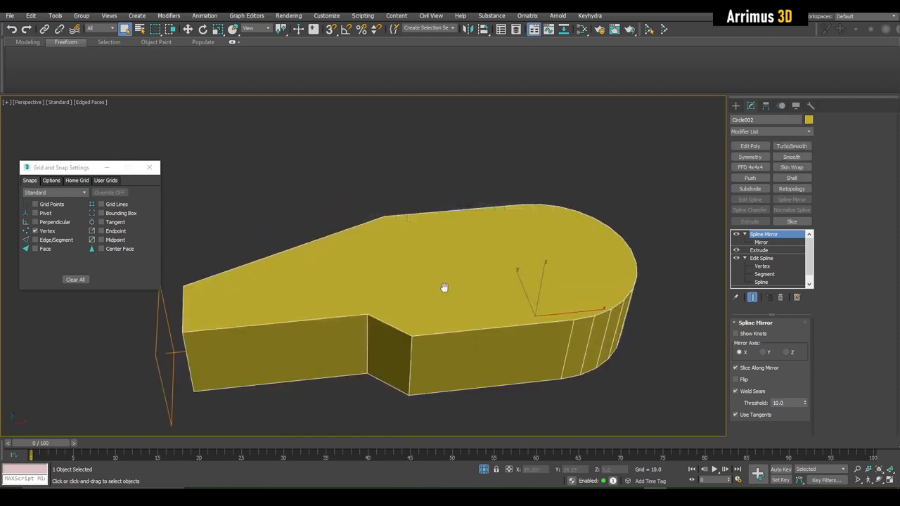
{"action": "middle_click_drag", "start_coordinate": [444, 288], "coordinate": [454, 272], "text": "alt"}
{"action": "middle_click_drag", "start_coordinate": [512, 282], "coordinate": [532, 265]}
{"action": "scroll", "coordinate": [542, 263], "scroll_direction": "down", "scroll_amount": 3}
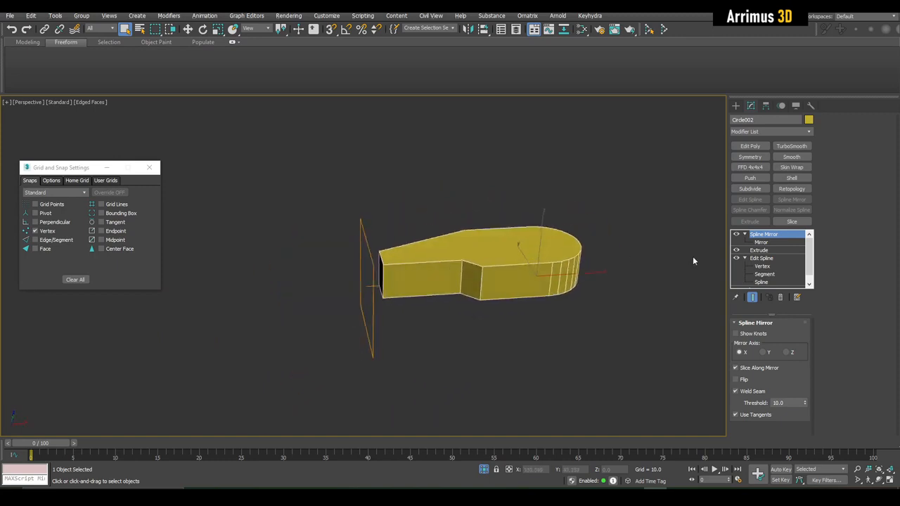
Reorder the modifier stack so Extrude sits above Spline Mirror, and set Edit Spline to whole-object level.
{"action": "left_click", "coordinate": [759, 251]}
{"action": "left_click_drag", "start_coordinate": [765, 252], "coordinate": [765, 234]}
{"action": "scroll", "coordinate": [614, 242], "scroll_direction": "up", "scroll_amount": 2}
{"action": "middle_click_drag", "start_coordinate": [614, 243], "coordinate": [608, 225], "text": "alt"}
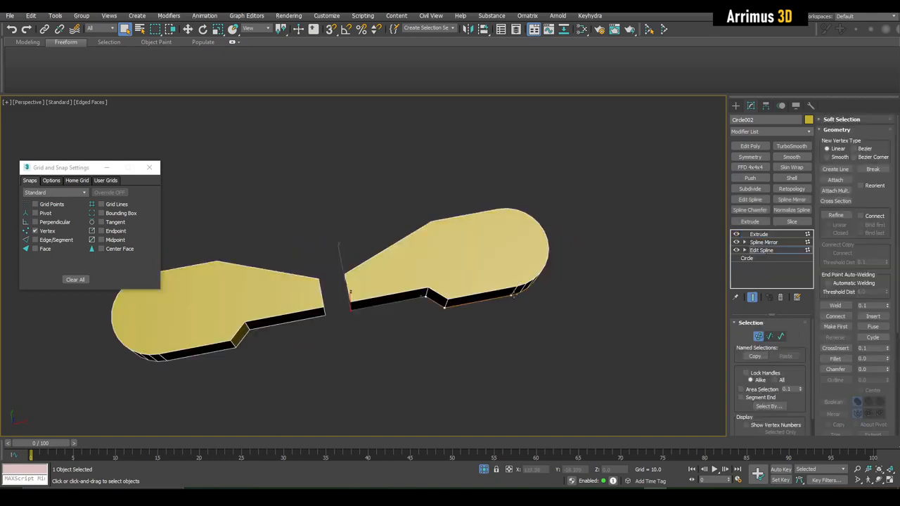
{"action": "middle_click_drag", "start_coordinate": [527, 275], "coordinate": [494, 263], "text": "alt"}
{"action": "key", "text": "1"}
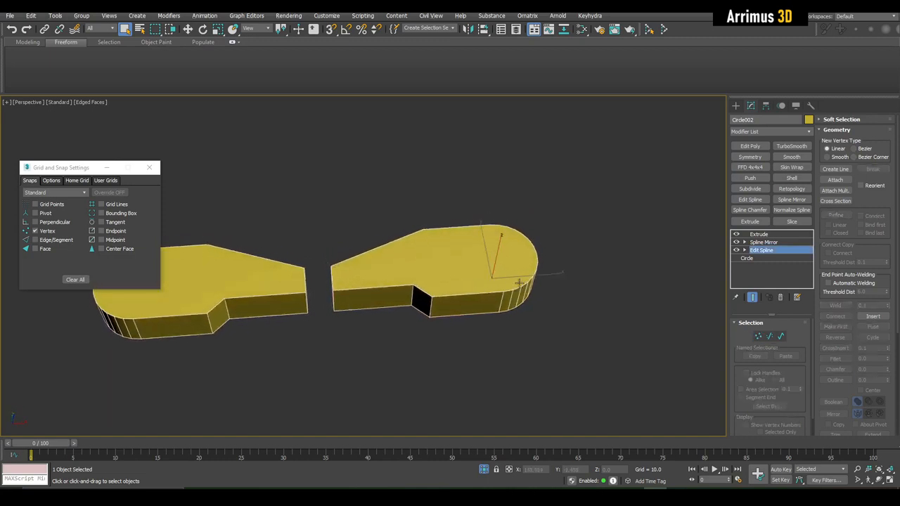
Close the Grid and Snap Settings window.
{"action": "middle_click_drag", "start_coordinate": [590, 295], "coordinate": [558, 302]}
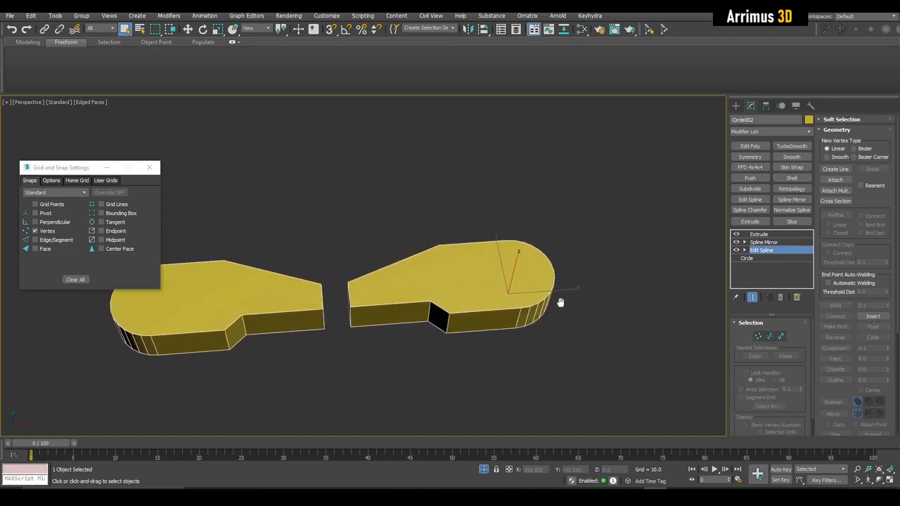
{"action": "scroll", "coordinate": [556, 310], "scroll_direction": "up", "scroll_amount": 3}
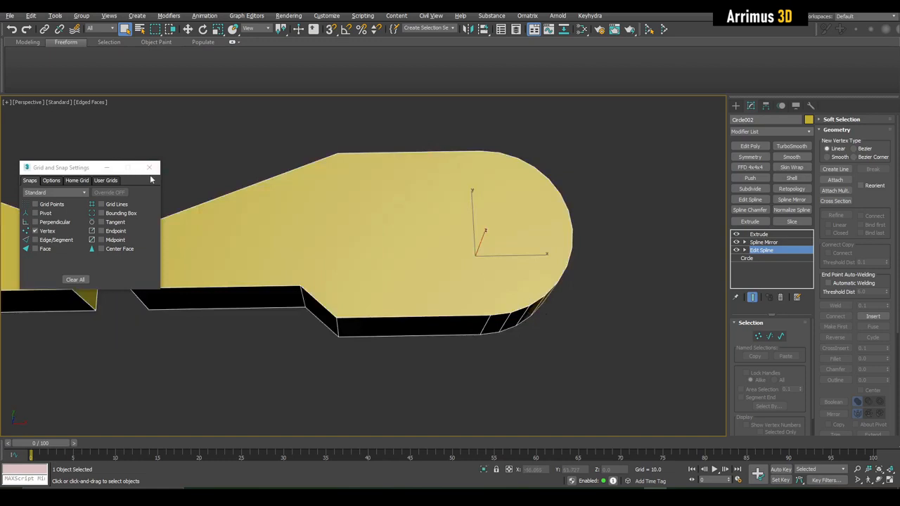
{"action": "middle_click_drag", "start_coordinate": [457, 284], "coordinate": [532, 320]}
{"action": "left_click_drag", "start_coordinate": [84, 169], "coordinate": [73, 311]}
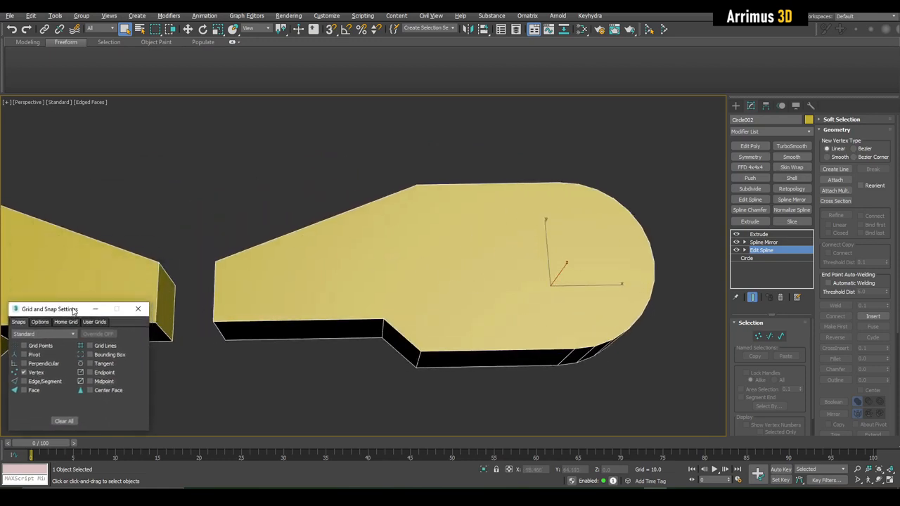
{"action": "left_click", "coordinate": [144, 309]}
{"action": "scroll", "coordinate": [377, 309], "scroll_direction": "down", "scroll_amount": 4}
{"action": "scroll", "coordinate": [573, 321], "scroll_direction": "up", "scroll_amount": 3}
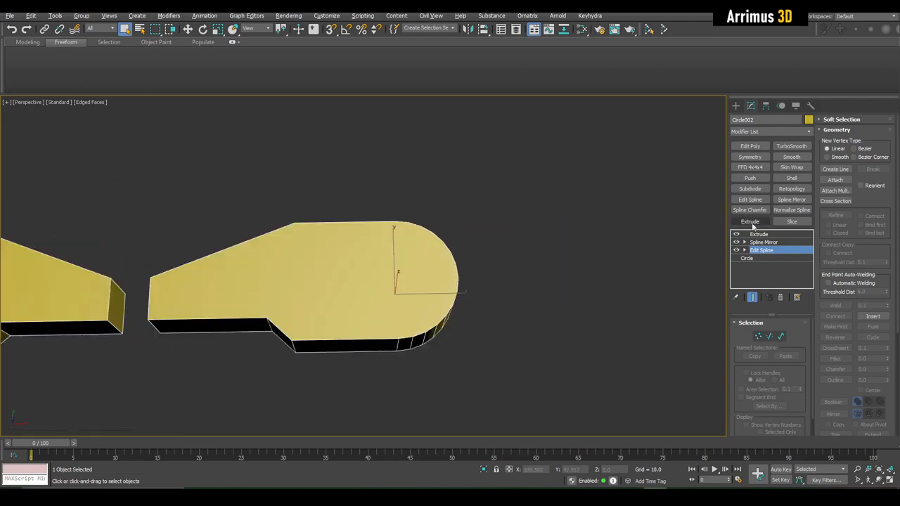
Temporarily disable Extrude and Spline Mirror to examine the outline with its inner circle, and re-enable both.
{"action": "left_click", "coordinate": [736, 234]}
{"action": "left_click", "coordinate": [736, 242]}
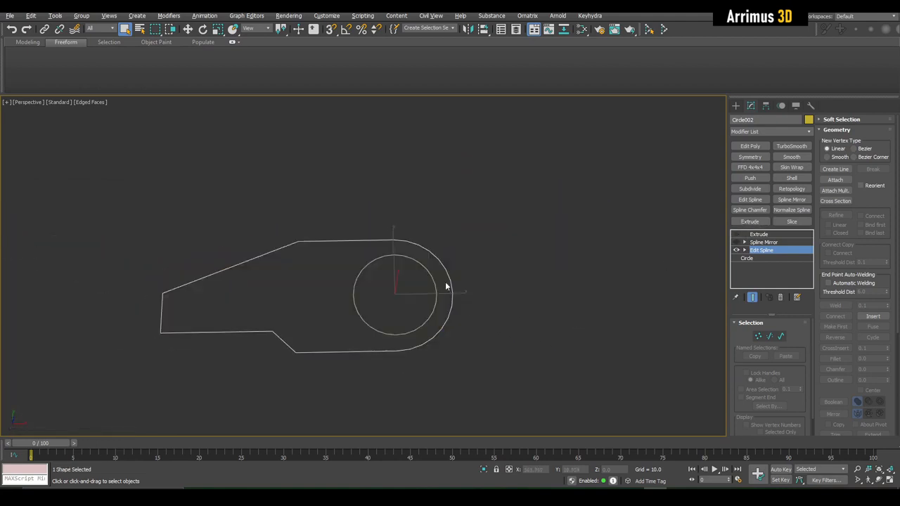
{"action": "scroll", "coordinate": [446, 287], "scroll_direction": "up", "scroll_amount": 3}
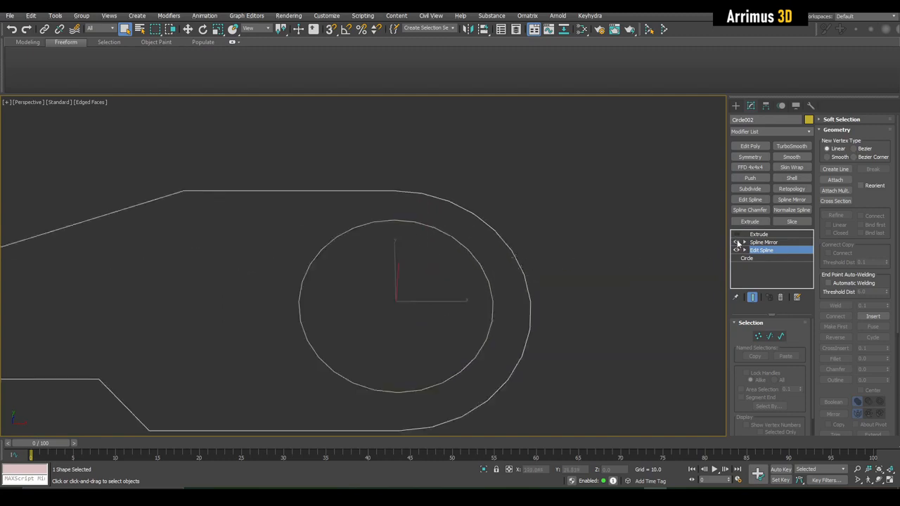
{"action": "left_click", "coordinate": [737, 241]}
{"action": "left_click", "coordinate": [736, 234]}
Attach the inner circle to the outline at Edit Spline level and view the extruded result.
{"action": "left_click", "coordinate": [760, 252]}
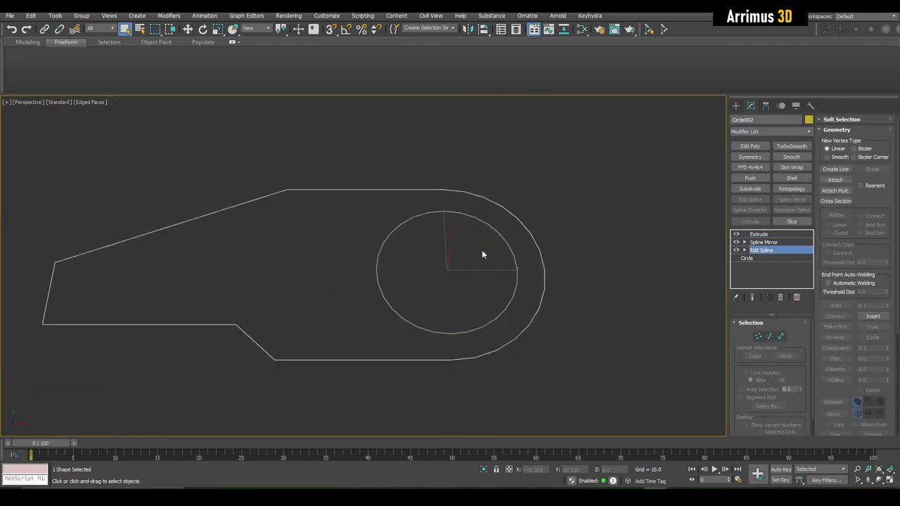
{"action": "scroll", "coordinate": [492, 254], "scroll_direction": "down", "scroll_amount": 3}
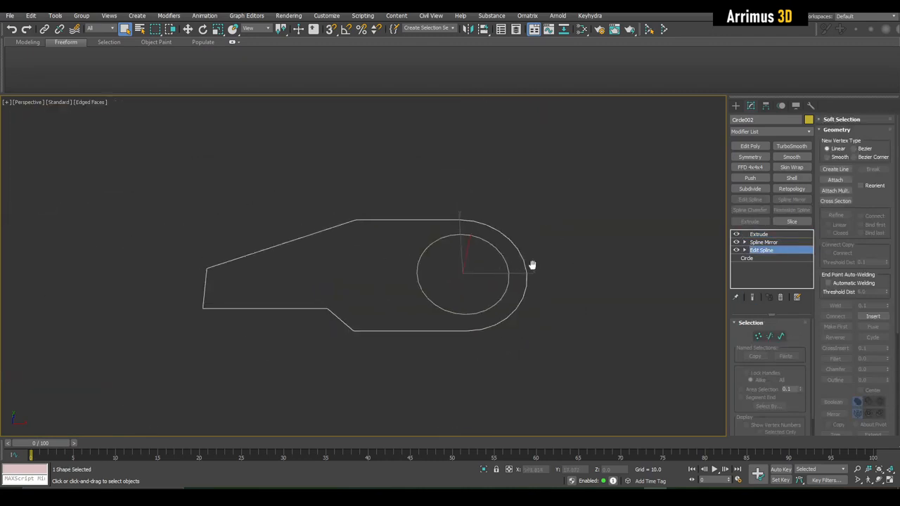
{"action": "left_click", "coordinate": [835, 180]}
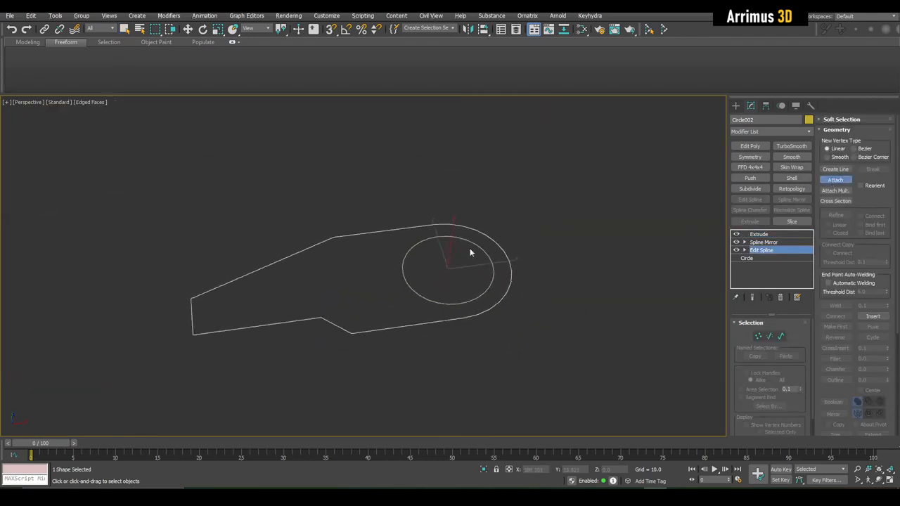
{"action": "left_click", "coordinate": [478, 250]}
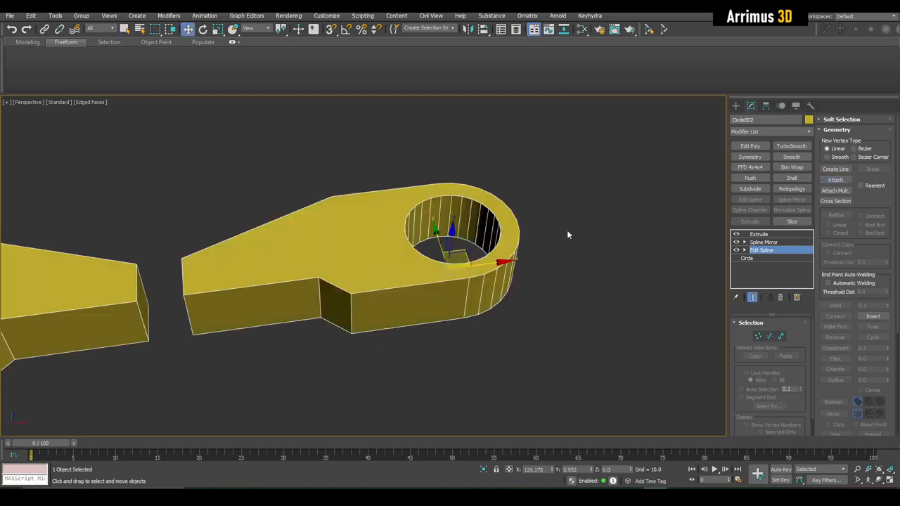
{"action": "middle_click_drag", "start_coordinate": [567, 229], "coordinate": [486, 263], "text": "alt"}
{"action": "scroll", "coordinate": [469, 263], "scroll_direction": "up", "scroll_amount": 2}
Undo attaching the inner circle to the outline.
{"action": "key", "text": "ctrl+z"}
{"action": "key", "text": "ctrl+z"}
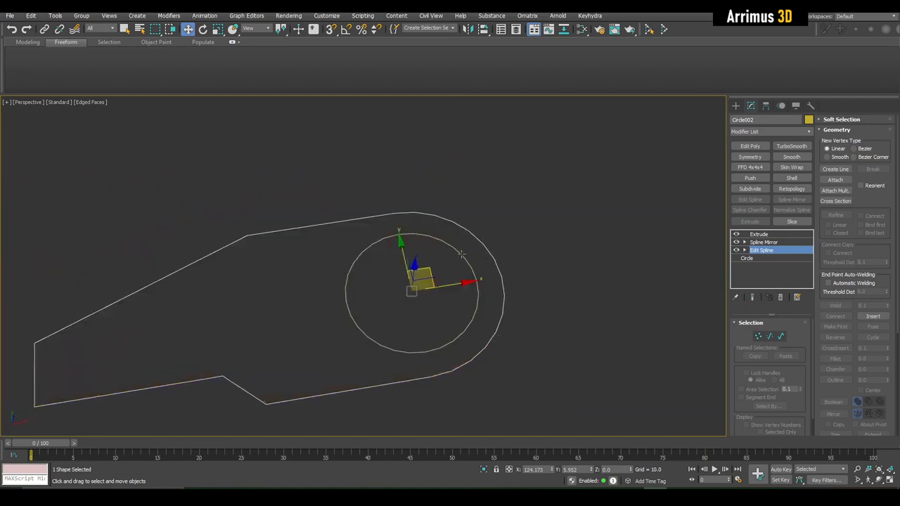
{"action": "key", "text": "ctrl+z"}
Clone the inner circle as an instance and move the clone down along Z below the extruded shape.
{"action": "key", "text": "ctrl+v"}
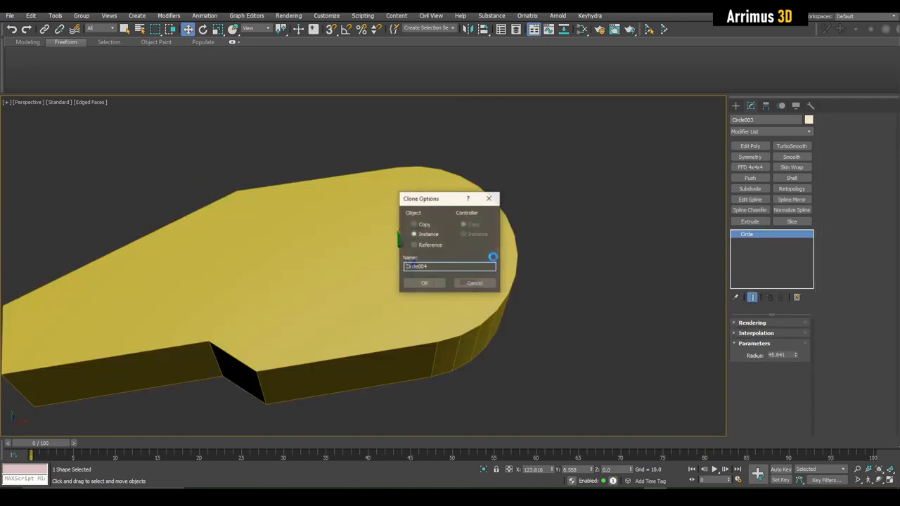
{"action": "left_click", "coordinate": [427, 234]}
{"action": "left_click", "coordinate": [424, 283]}
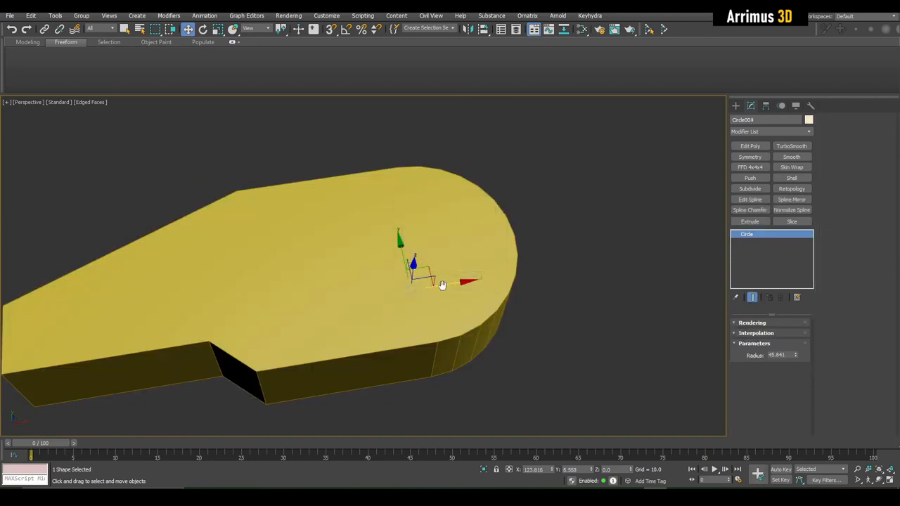
{"action": "middle_click_drag", "start_coordinate": [442, 283], "coordinate": [433, 214], "text": "alt"}
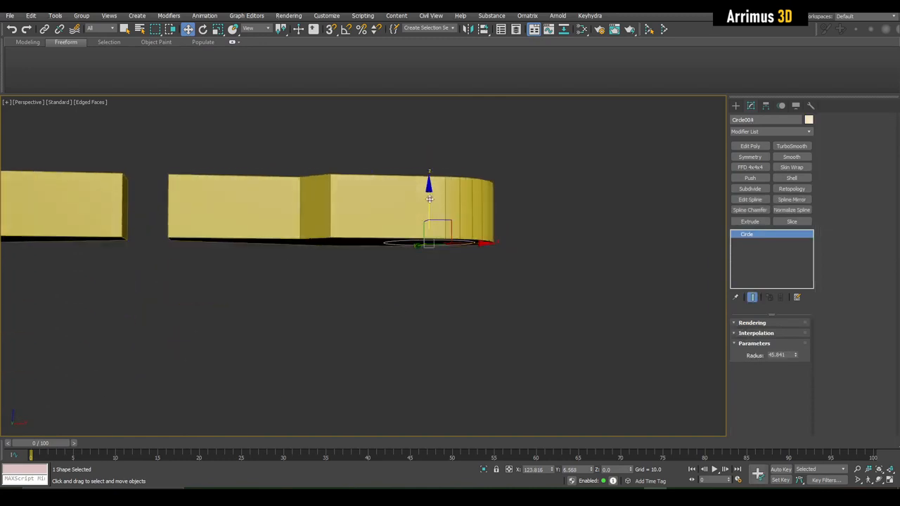
{"action": "left_click_drag", "start_coordinate": [429, 199], "coordinate": [433, 325]}
Attach the inner circle to the extruded shape's outline at Edit Spline level to cut the round hole.
{"action": "key", "text": "q"}
{"action": "left_click", "coordinate": [525, 289]}
{"action": "middle_click_drag", "start_coordinate": [524, 288], "coordinate": [510, 337], "text": "alt"}
{"action": "left_click", "coordinate": [455, 245]}
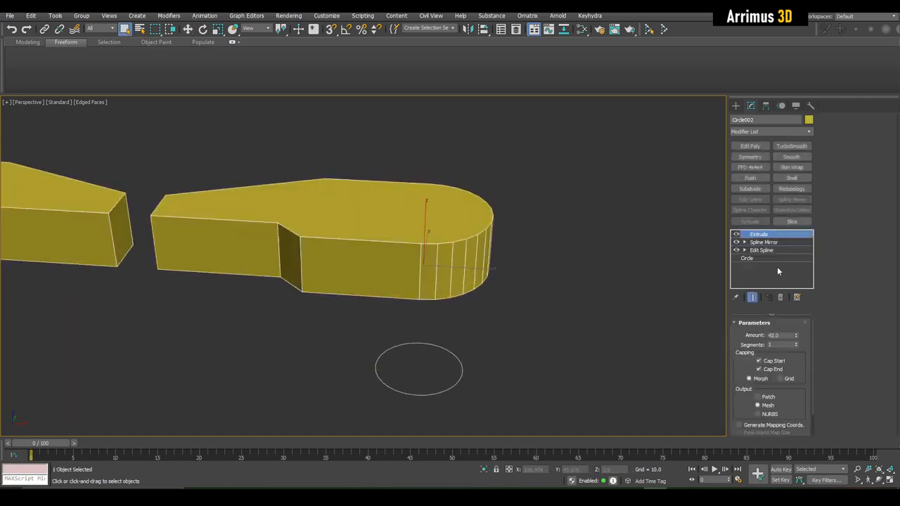
{"action": "left_click", "coordinate": [762, 250]}
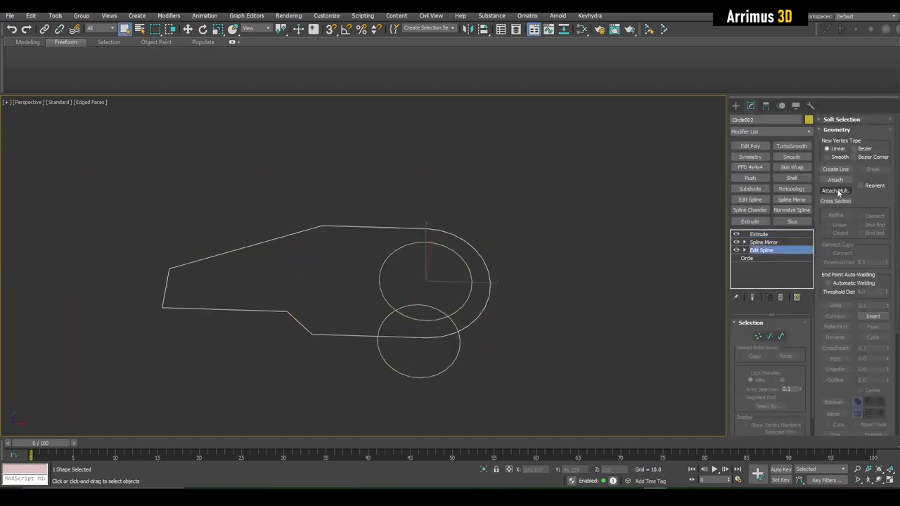
{"action": "left_click", "coordinate": [835, 180]}
{"action": "left_click", "coordinate": [463, 264]}
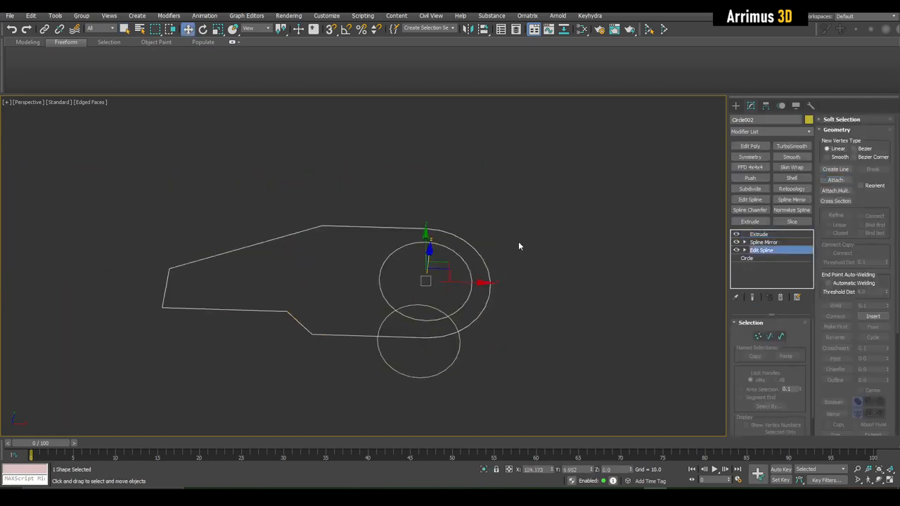
{"action": "left_click", "coordinate": [500, 294]}
{"action": "middle_click_drag", "start_coordinate": [502, 278], "coordinate": [496, 239], "text": "alt"}
Select the cloned circle below the shape and reset its Z position to 0.
{"action": "left_click_drag", "start_coordinate": [506, 343], "coordinate": [462, 371]}
{"action": "key", "text": "w"}
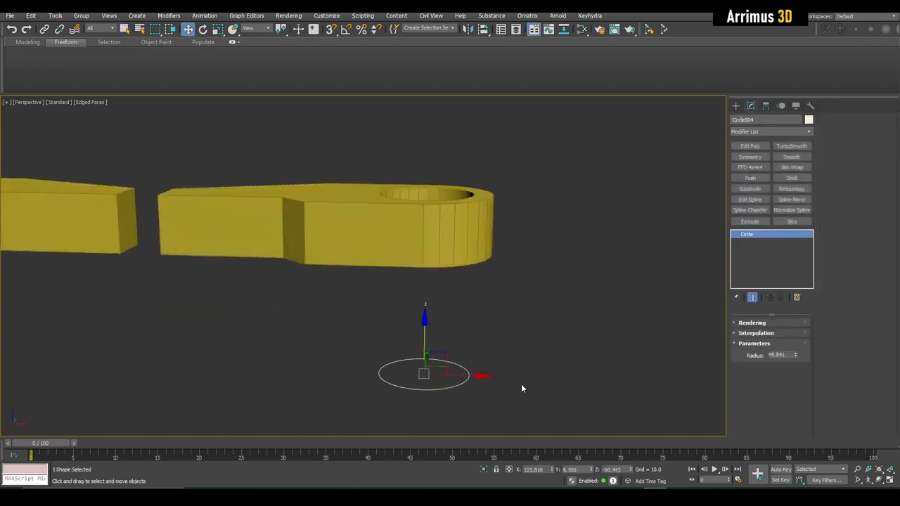
{"action": "right_click", "coordinate": [631, 470]}
Extrude the cloned circle into a disc filling the hole and set its object color to dark grey.
{"action": "middle_click_drag", "start_coordinate": [579, 288], "coordinate": [583, 311], "text": "alt"}
{"action": "scroll", "coordinate": [552, 309], "scroll_direction": "up", "scroll_amount": 3}
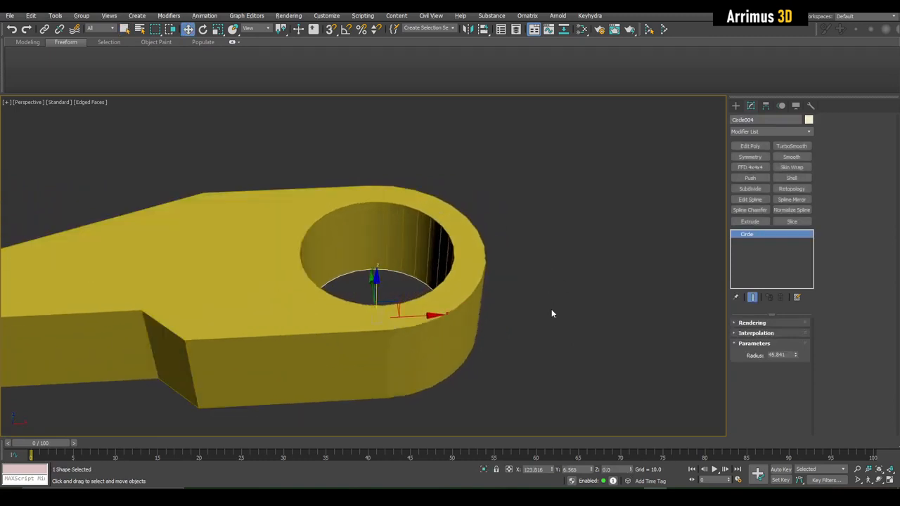
{"action": "left_click", "coordinate": [751, 223]}
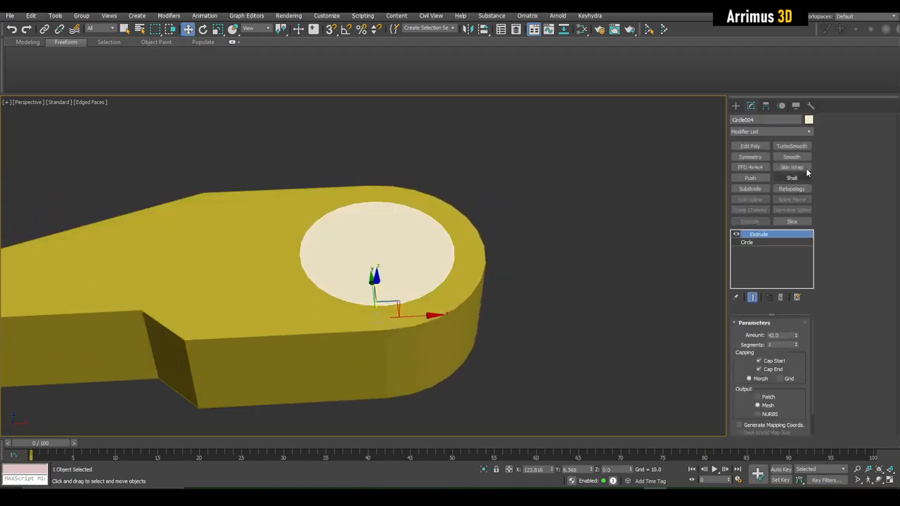
{"action": "left_click", "coordinate": [808, 119]}
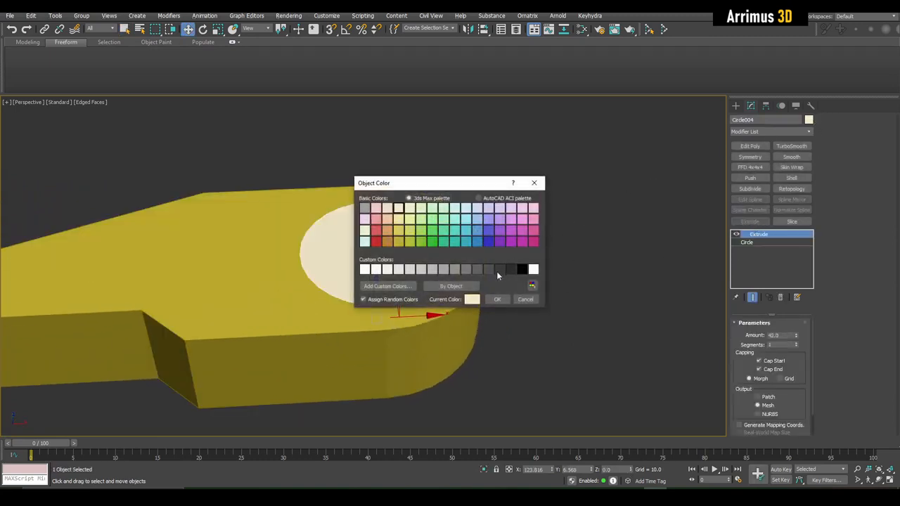
{"action": "left_click", "coordinate": [497, 298]}
{"action": "scroll", "coordinate": [500, 300], "scroll_direction": "down", "scroll_amount": 5}
{"action": "left_click", "coordinate": [533, 267]}
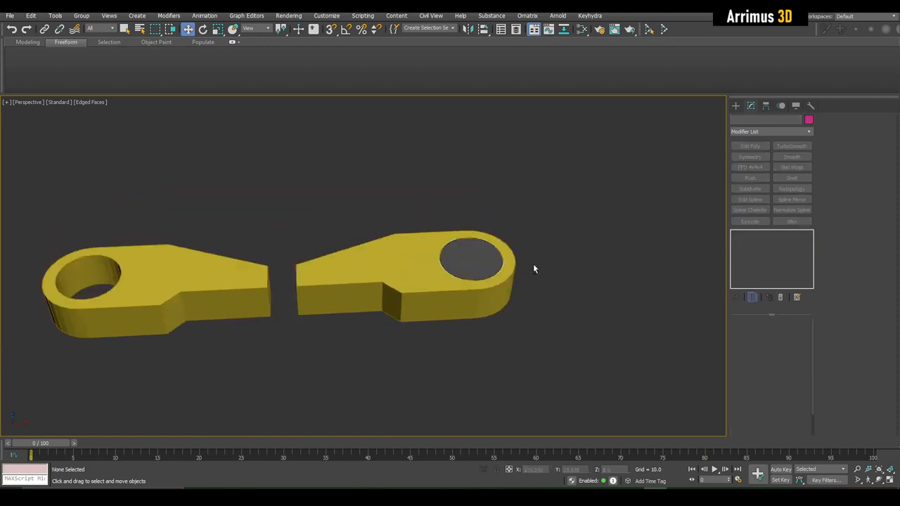
Delete the Spline Mirror modifier from the extruded yellow shape's stack.
{"action": "middle_click_drag", "start_coordinate": [533, 268], "coordinate": [531, 287], "text": "alt"}
{"action": "left_click", "coordinate": [400, 273]}
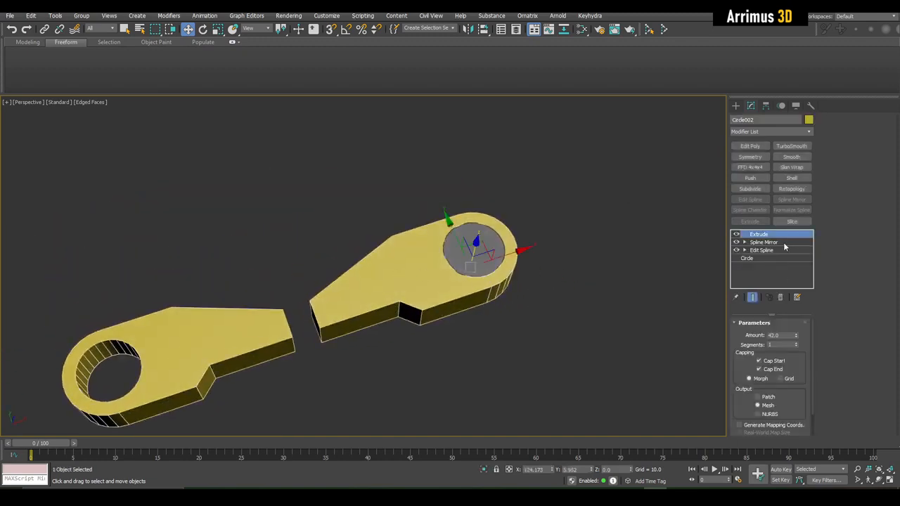
{"action": "left_click", "coordinate": [774, 242]}
{"action": "right_click", "coordinate": [770, 242]}
{"action": "left_click", "coordinate": [779, 258]}
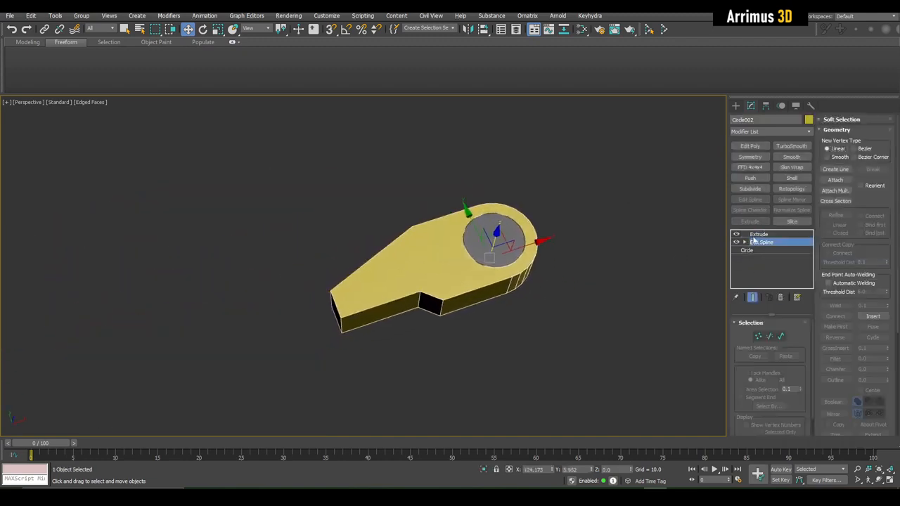
Temporarily disable the yellow shape's Extrude to examine its outline around the dark disc, and restore the extrusion.
{"action": "left_click", "coordinate": [759, 235]}
{"action": "left_click", "coordinate": [736, 235]}
{"action": "key", "text": "q"}
{"action": "left_click", "coordinate": [609, 262]}
{"action": "middle_click_drag", "start_coordinate": [608, 262], "coordinate": [587, 246], "text": "alt"}
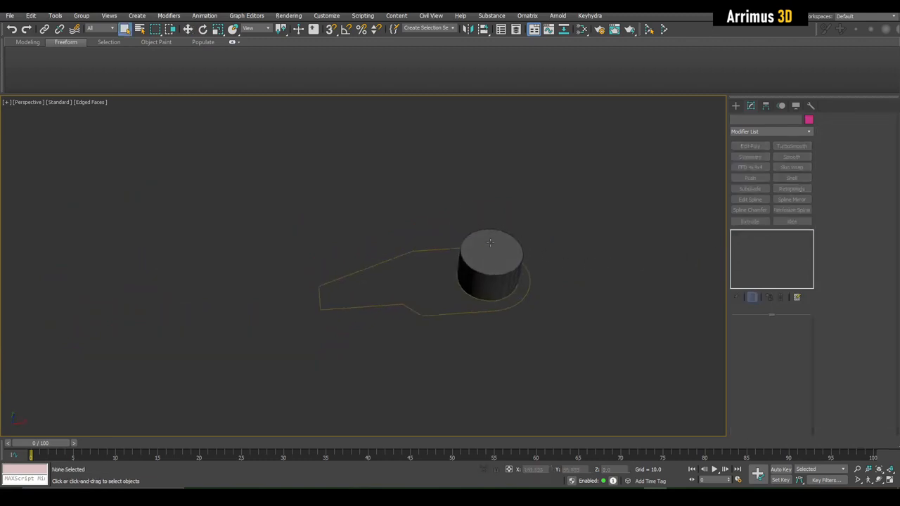
{"action": "left_click", "coordinate": [491, 244]}
{"action": "scroll", "coordinate": [491, 244], "scroll_direction": "up", "scroll_amount": 3}
{"action": "middle_click_drag", "start_coordinate": [491, 243], "coordinate": [488, 258], "text": "alt"}
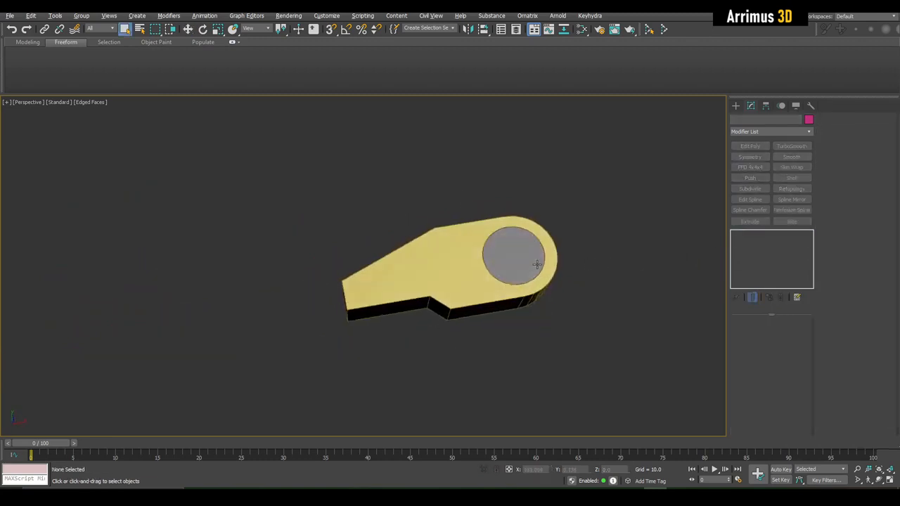
{"action": "scroll", "coordinate": [535, 264], "scroll_direction": "down", "scroll_amount": 4}
{"action": "middle_click_drag", "start_coordinate": [529, 267], "coordinate": [511, 298], "text": "alt"}
{"action": "middle_click_drag", "start_coordinate": [511, 297], "coordinate": [464, 256]}
{"action": "scroll", "coordinate": [464, 256], "scroll_direction": "up", "scroll_amount": 5}
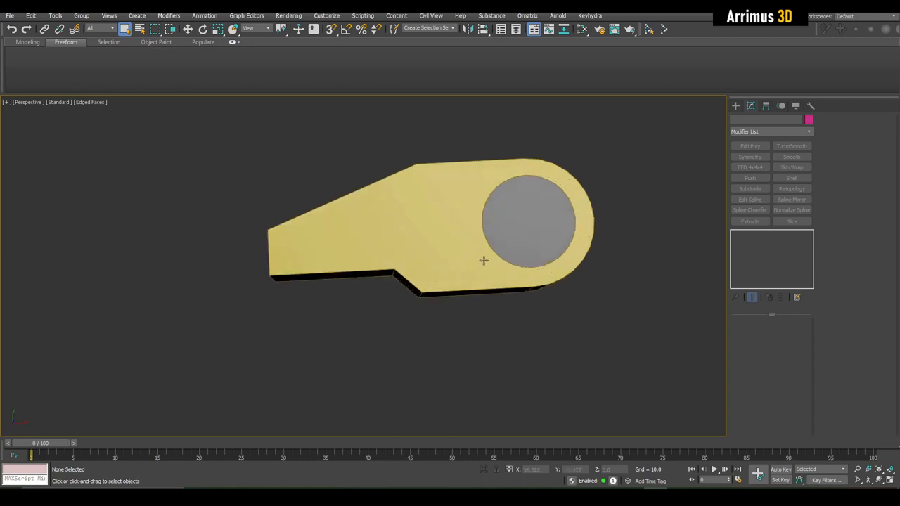
Select the vertices at the outline's narrow end in Edit Spline and try moving them outward along X.
{"action": "left_click", "coordinate": [425, 239]}
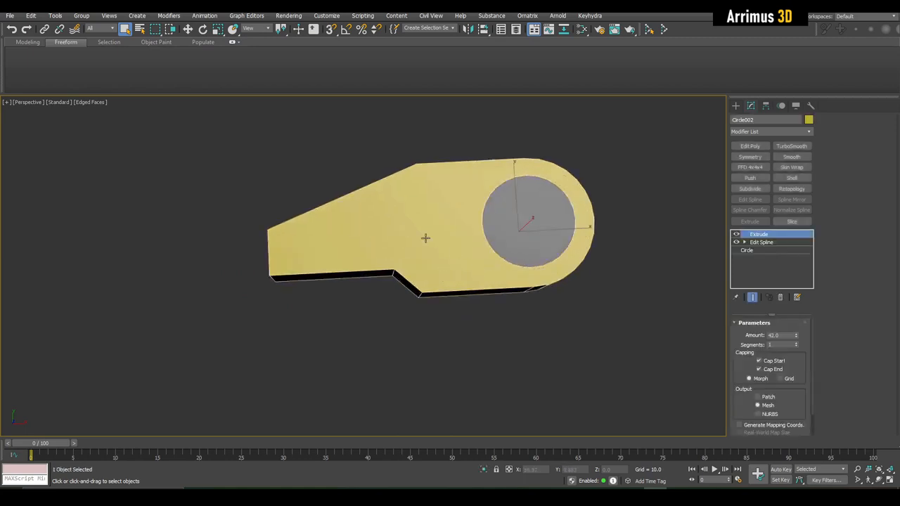
{"action": "left_click", "coordinate": [764, 244]}
{"action": "middle_click_drag", "start_coordinate": [402, 230], "coordinate": [422, 231]}
{"action": "key", "text": "1"}
{"action": "scroll", "coordinate": [406, 240], "scroll_direction": "down", "scroll_amount": 4}
{"action": "left_click_drag", "start_coordinate": [303, 185], "coordinate": [363, 272]}
{"action": "key", "text": "w"}
{"action": "middle_click_drag", "start_coordinate": [365, 272], "coordinate": [429, 275]}
{"action": "left_click_drag", "start_coordinate": [440, 266], "coordinate": [324, 279]}
{"action": "key", "text": "grave"}
{"action": "right_click", "coordinate": [324, 279]}
{"action": "middle_click_drag", "start_coordinate": [424, 280], "coordinate": [423, 291]}
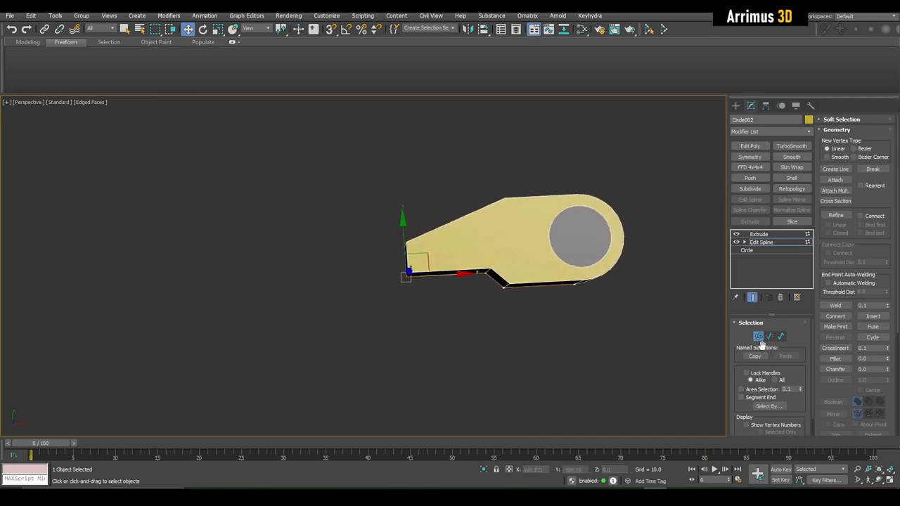
Move the selected end vertices outward along X to lengthen the narrow end, and leave Vertex level.
{"action": "left_click", "coordinate": [755, 301]}
{"action": "left_click", "coordinate": [755, 301]}
{"action": "middle_click_drag", "start_coordinate": [451, 254], "coordinate": [463, 263]}
{"action": "left_click_drag", "start_coordinate": [467, 283], "coordinate": [433, 303]}
{"action": "middle_click_drag", "start_coordinate": [434, 303], "coordinate": [388, 254]}
{"action": "scroll", "coordinate": [381, 269], "scroll_direction": "up", "scroll_amount": 4}
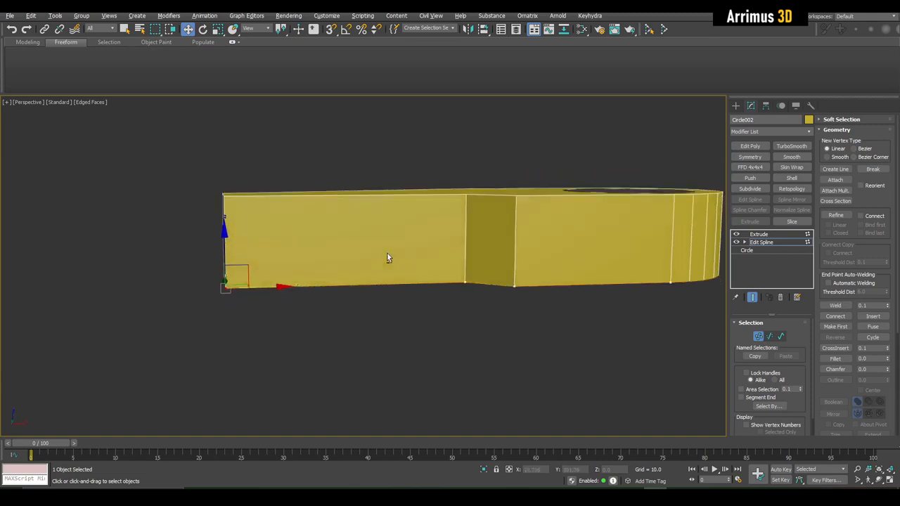
{"action": "scroll", "coordinate": [393, 260], "scroll_direction": "down", "scroll_amount": 3}
{"action": "left_click", "coordinate": [766, 242]}
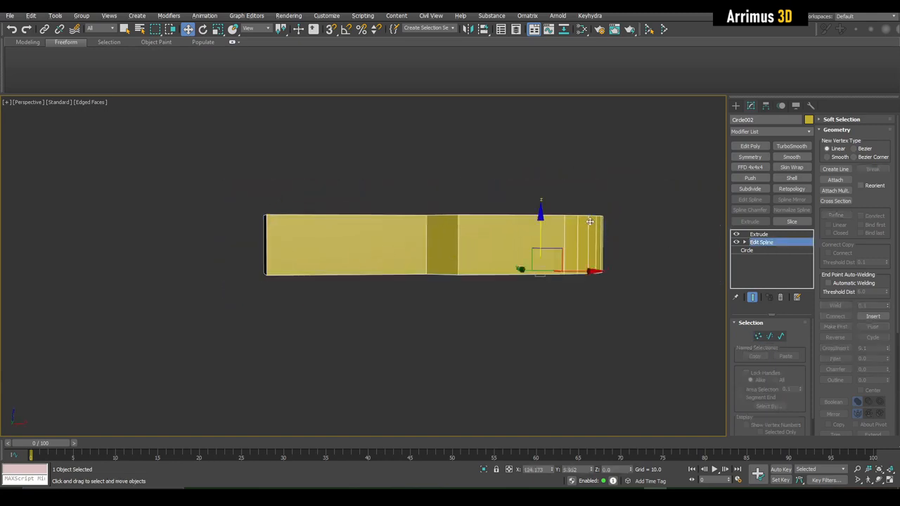
Add a Symmetry modifier on the Z axis above Extrude and shift its mirror plane down to separate the two halves.
{"action": "mouse_move", "coordinate": [589, 222]}
{"action": "middle_mouse_down", "text": "alt"}
{"action": "mouse_move", "coordinate": [569, 231]}
{"action": "mouse_move", "coordinate": [576, 224]}
{"action": "middle_mouse_up", "text": "alt"}
{"action": "middle_click_drag", "start_coordinate": [577, 223], "coordinate": [560, 213]}
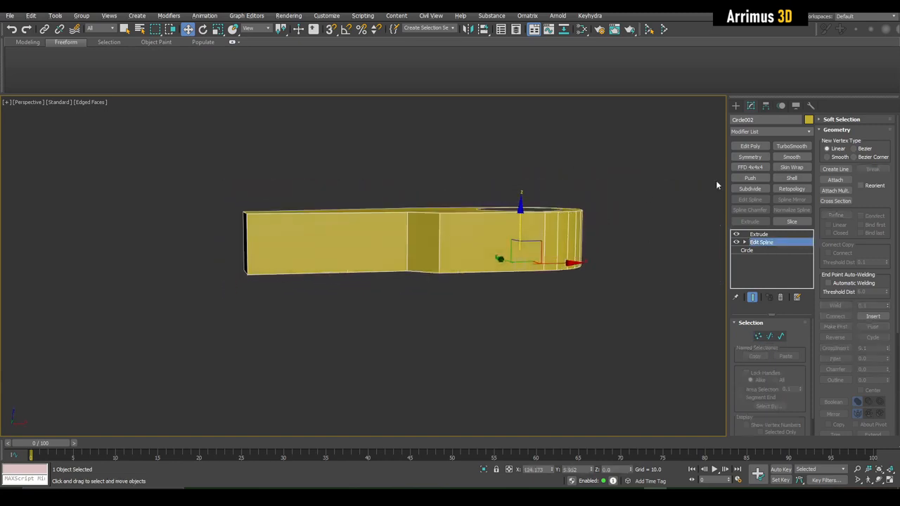
{"action": "left_click", "coordinate": [774, 234]}
{"action": "left_click", "coordinate": [750, 157]}
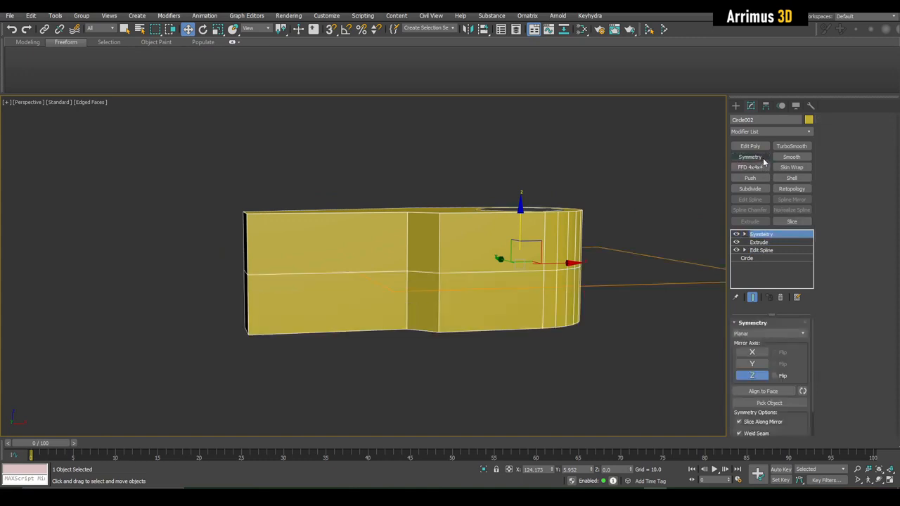
{"action": "middle_click_drag", "start_coordinate": [558, 236], "coordinate": [549, 229]}
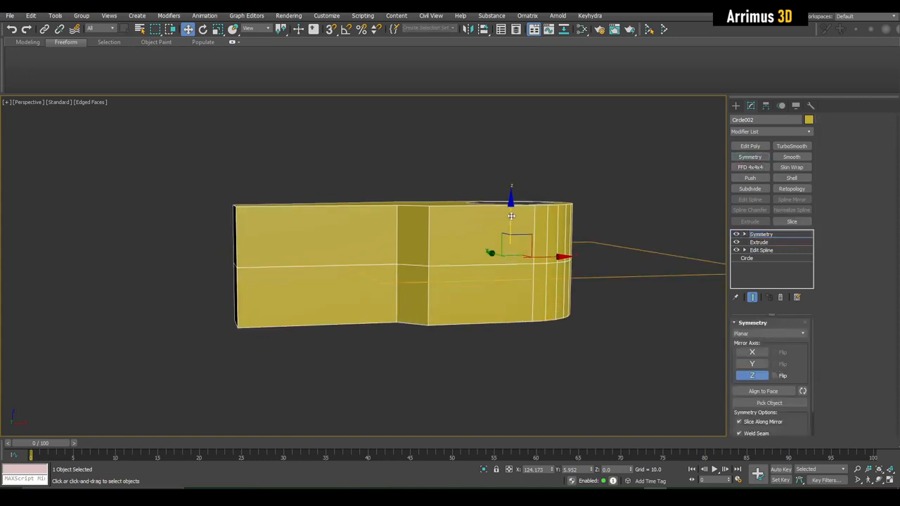
{"action": "left_click_drag", "start_coordinate": [511, 216], "coordinate": [517, 220]}
{"action": "key", "text": "1"}
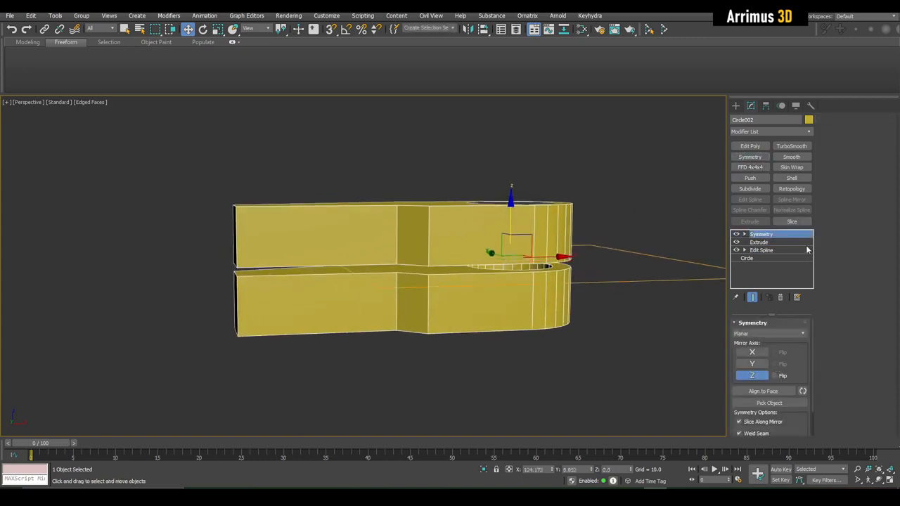
Reduce the yellow shape's Extrude amount to 21.
{"action": "left_click", "coordinate": [759, 242]}
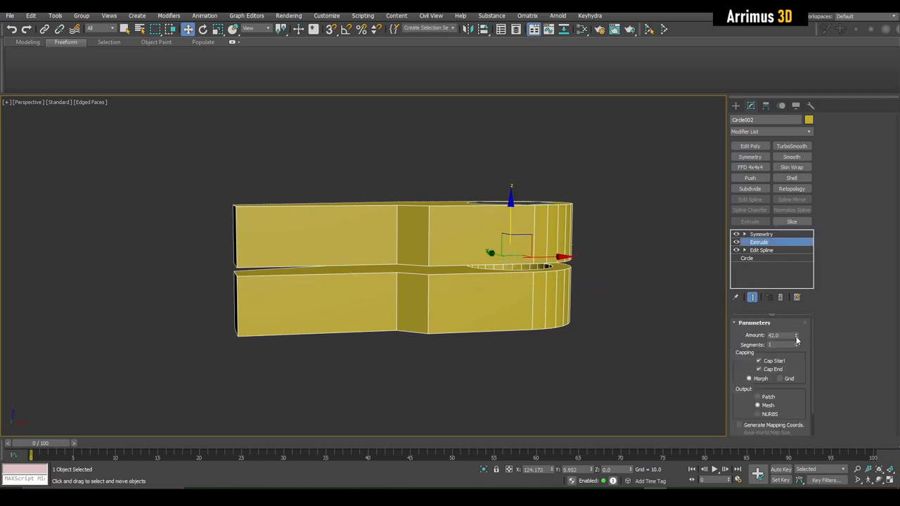
{"action": "mouse_move", "coordinate": [797, 340]}
{"action": "left_mouse_down"}
{"action": "mouse_move", "coordinate": [798, 365]}
{"action": "mouse_move", "coordinate": [801, 356]}
{"action": "left_mouse_up"}
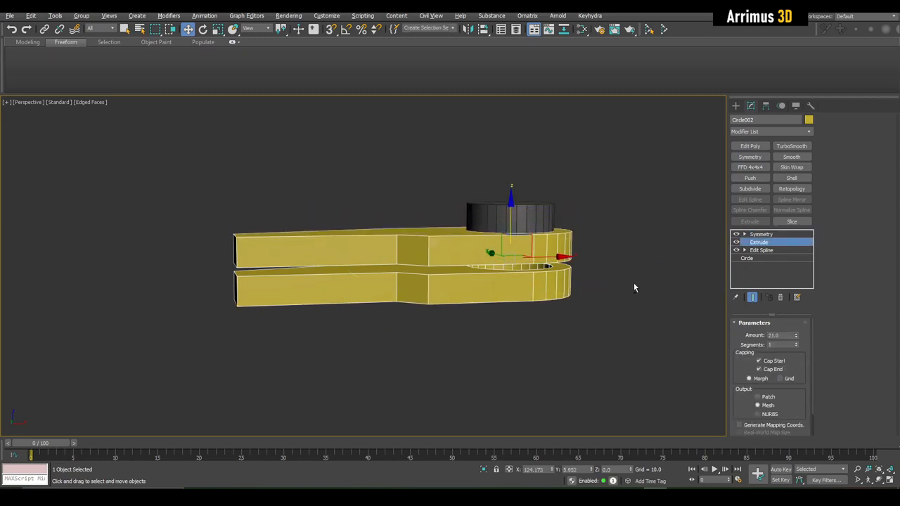
{"action": "scroll", "coordinate": [611, 285], "scroll_direction": "up", "scroll_amount": 3}
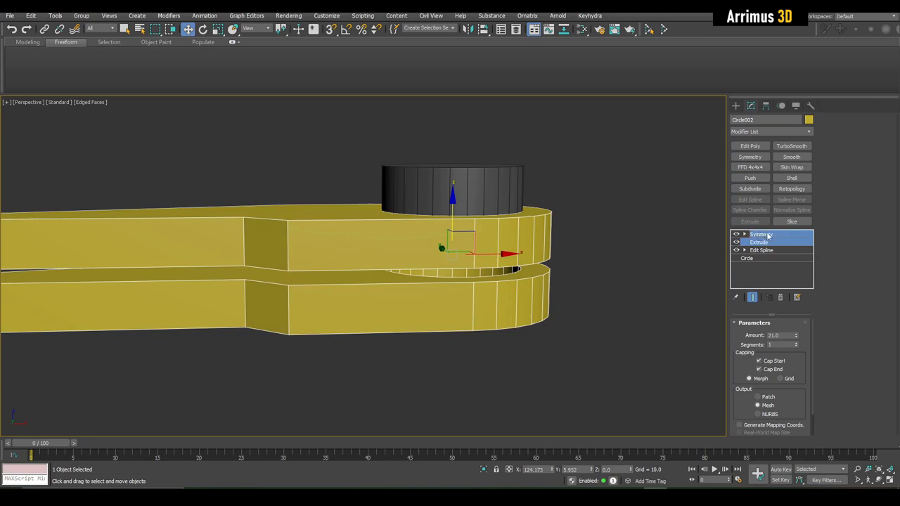
Copy the yellow shape's Extrude and Symmetry modifiers, delete the disc's own Extrude, and paste the copies onto its circle.
{"action": "right_click", "coordinate": [768, 236]}
{"action": "left_click", "coordinate": [788, 269]}
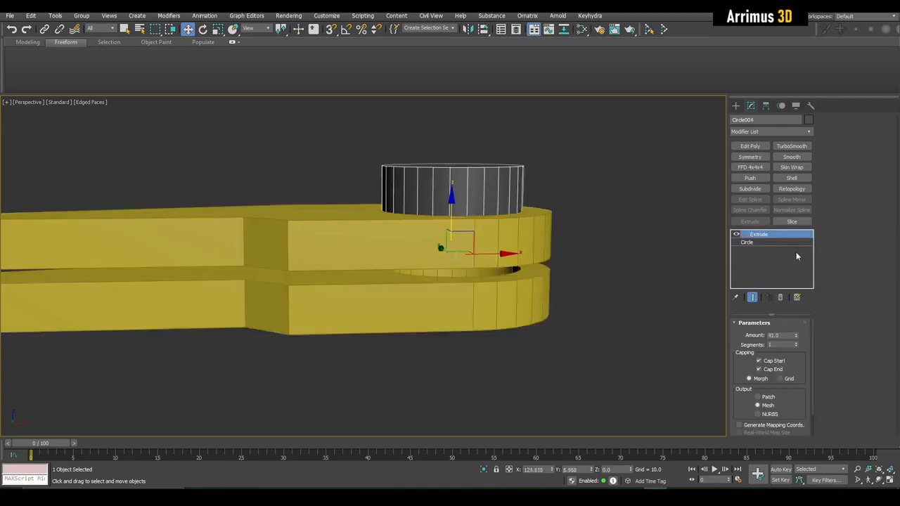
{"action": "right_click", "coordinate": [766, 235]}
{"action": "left_click", "coordinate": [768, 244]}
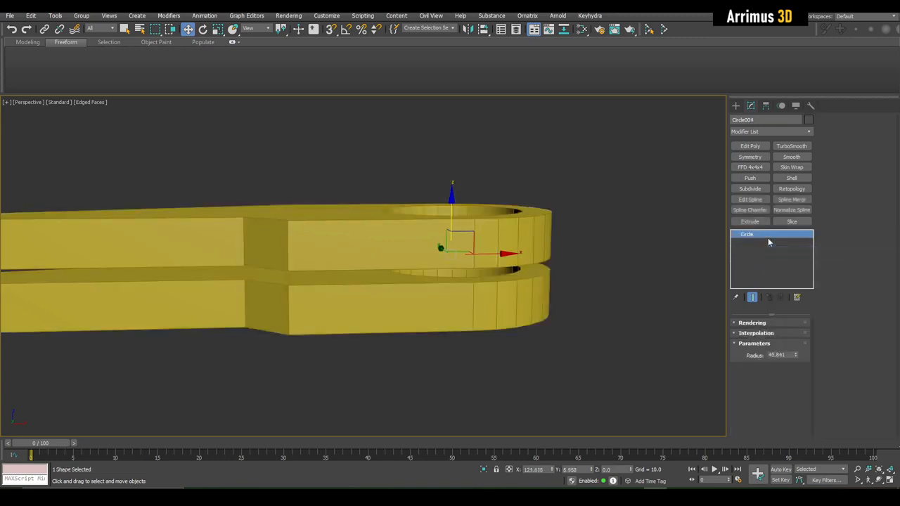
{"action": "right_click", "coordinate": [761, 239]}
{"action": "left_click", "coordinate": [768, 241]}
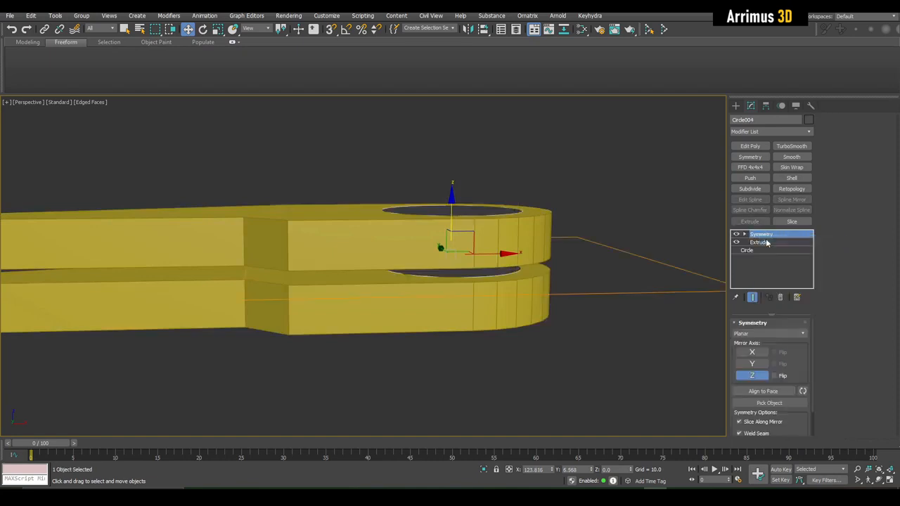
Replace the circle's pasted modifiers with instanced versions of the yellow shape's Extrude and Symmetry.
{"action": "middle_click_drag", "start_coordinate": [558, 225], "coordinate": [517, 224], "text": "alt"}
{"action": "middle_click_drag", "start_coordinate": [708, 241], "coordinate": [539, 247], "text": "alt"}
{"action": "scroll", "coordinate": [492, 235], "scroll_direction": "down", "scroll_amount": 8}
{"action": "scroll", "coordinate": [520, 241], "scroll_direction": "up", "scroll_amount": 5}
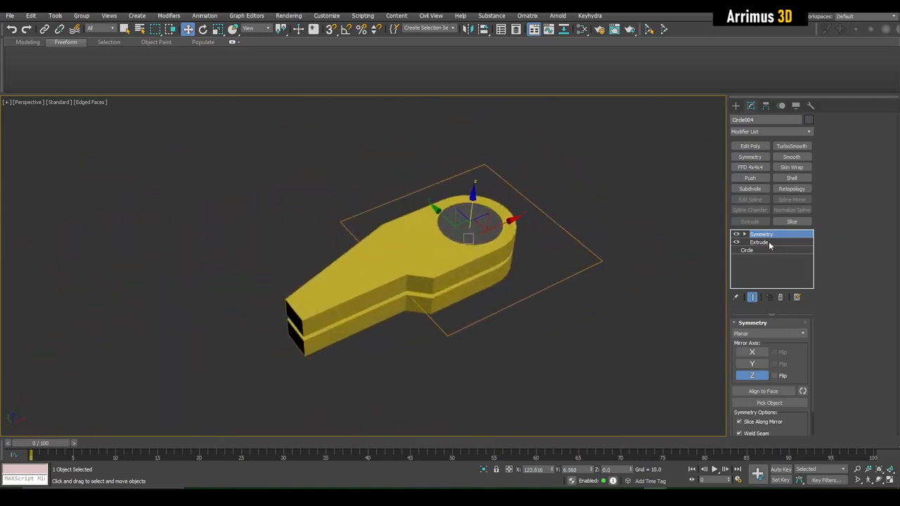
{"action": "middle_click_drag", "start_coordinate": [704, 256], "coordinate": [608, 255], "text": "alt"}
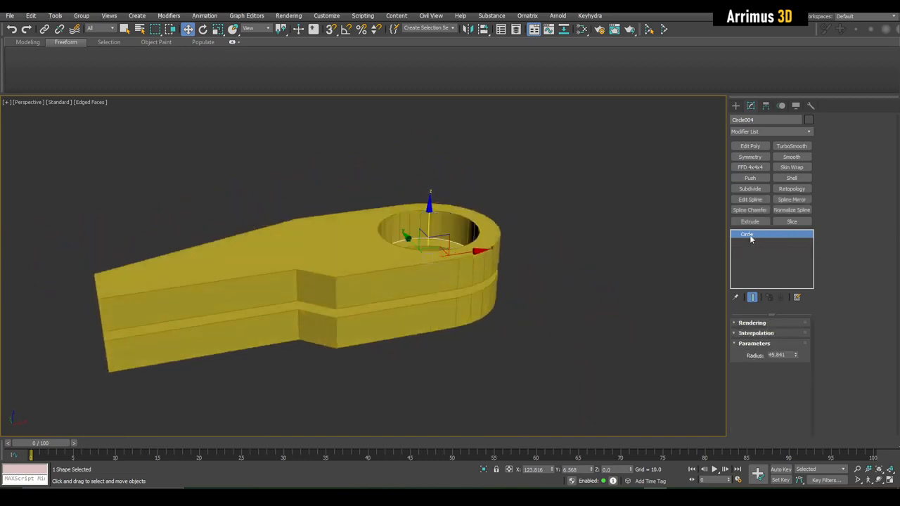
{"action": "right_click", "coordinate": [753, 236]}
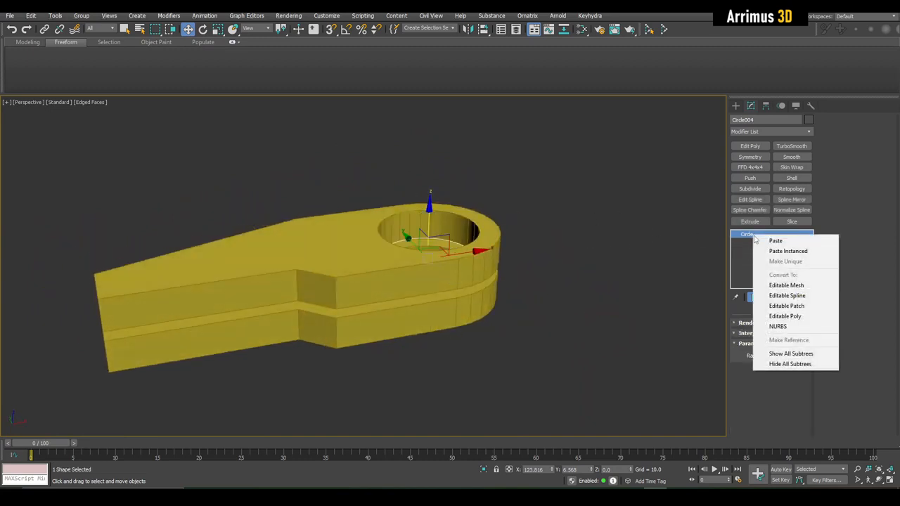
{"action": "left_click", "coordinate": [786, 251]}
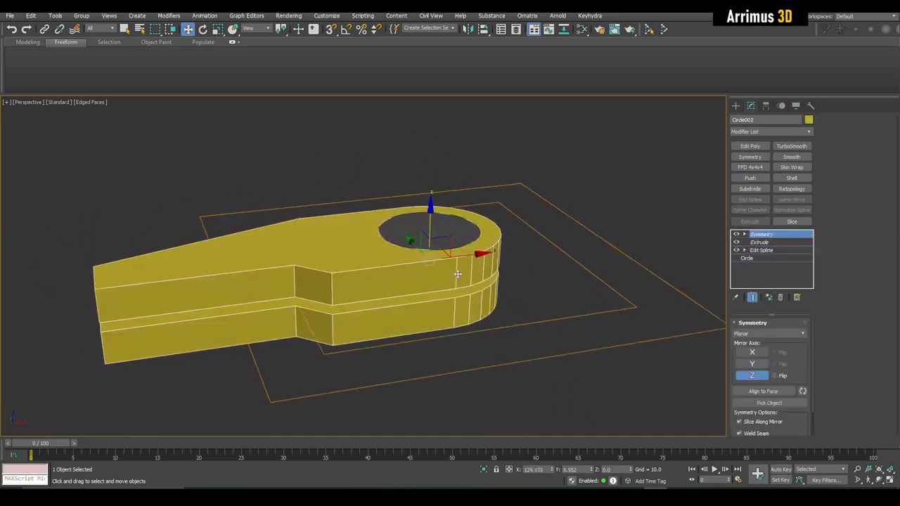
Test the instanced modifiers by moving the Symmetry mirror plane and changing the Extrude amount, and undo the change.
{"action": "scroll", "coordinate": [460, 258], "scroll_direction": "up", "scroll_amount": 3}
{"action": "middle_click_drag", "start_coordinate": [458, 275], "coordinate": [508, 234], "text": "alt"}
{"action": "left_click", "coordinate": [760, 243]}
{"action": "scroll", "coordinate": [556, 240], "scroll_direction": "down", "scroll_amount": 3}
{"action": "left_click_drag", "start_coordinate": [484, 227], "coordinate": [516, 228]}
{"action": "middle_click_drag", "start_coordinate": [516, 221], "coordinate": [538, 246], "text": "alt"}
{"action": "scroll", "coordinate": [538, 246], "scroll_direction": "up", "scroll_amount": 3}
{"action": "left_click", "coordinate": [760, 250]}
{"action": "left_click_drag", "start_coordinate": [796, 336], "coordinate": [789, 245]}
{"action": "scroll", "coordinate": [555, 260], "scroll_direction": "down", "scroll_amount": 5}
{"action": "middle_click_drag", "start_coordinate": [555, 259], "coordinate": [529, 258], "text": "alt"}
{"action": "key", "text": "ctrl+z"}
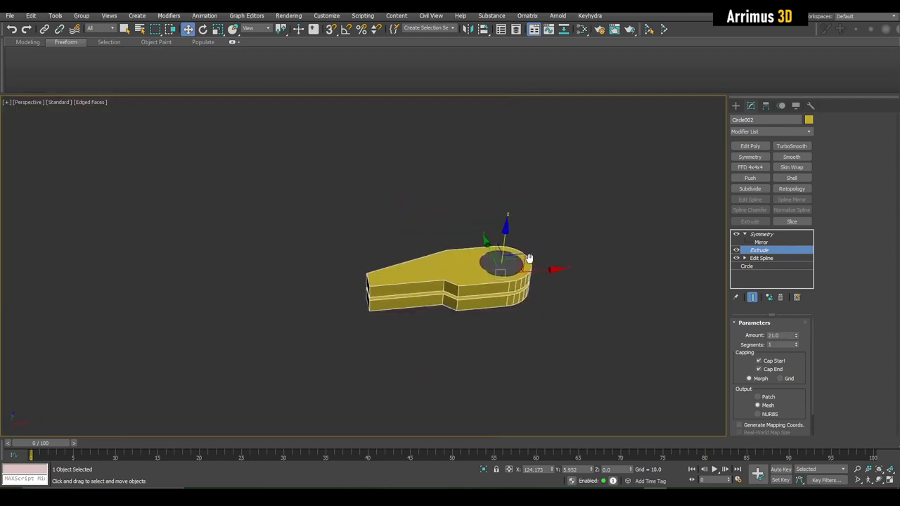
Reselect the yellow shape and examine it together with the linked disc from several angles and from above.
{"action": "scroll", "coordinate": [529, 259], "scroll_direction": "up", "scroll_amount": 5}
{"action": "key", "text": "q"}
{"action": "left_click", "coordinate": [581, 247]}
{"action": "mouse_move", "coordinate": [419, 246]}
{"action": "middle_mouse_down"}
{"action": "mouse_move", "coordinate": [476, 233]}
{"action": "mouse_move", "coordinate": [607, 232]}
{"action": "mouse_move", "coordinate": [510, 242]}
{"action": "mouse_move", "coordinate": [485, 227]}
{"action": "mouse_move", "coordinate": [466, 253]}
{"action": "mouse_move", "coordinate": [494, 243]}
{"action": "mouse_move", "coordinate": [550, 246]}
{"action": "mouse_move", "coordinate": [428, 249]}
{"action": "mouse_move", "coordinate": [407, 285]}
{"action": "mouse_move", "coordinate": [415, 261]}
{"action": "mouse_move", "coordinate": [443, 247]}
{"action": "mouse_move", "coordinate": [443, 225]}
{"action": "mouse_move", "coordinate": [449, 242]}
{"action": "mouse_move", "coordinate": [436, 249]}
{"action": "middle_mouse_up"}
{"action": "left_click", "coordinate": [450, 241]}
{"action": "middle_click_drag", "start_coordinate": [373, 264], "coordinate": [375, 262]}
{"action": "scroll", "coordinate": [386, 258], "scroll_direction": "down", "scroll_amount": 2}
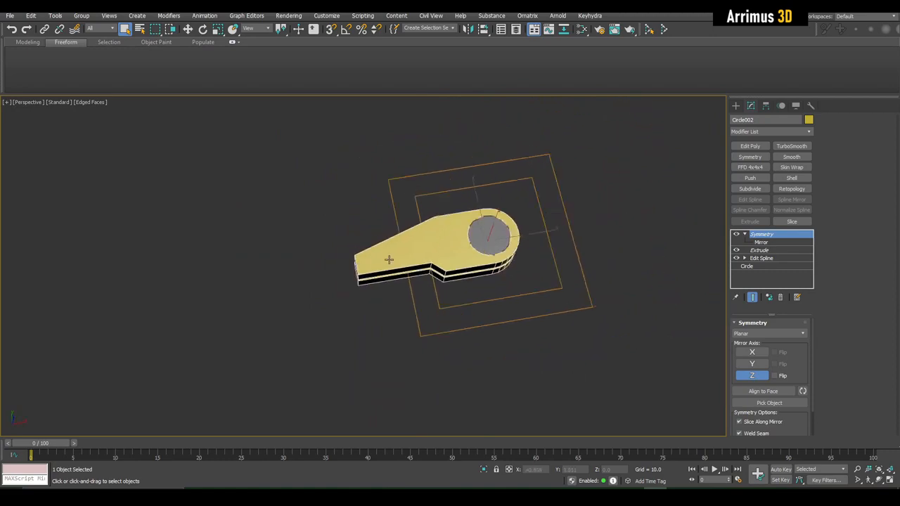
{"action": "scroll", "coordinate": [403, 240], "scroll_direction": "up", "scroll_amount": 5}
{"action": "middle_click_drag", "start_coordinate": [547, 239], "coordinate": [385, 269]}
{"action": "key", "text": "w"}
{"action": "scroll", "coordinate": [385, 269], "scroll_direction": "down", "scroll_amount": 4}
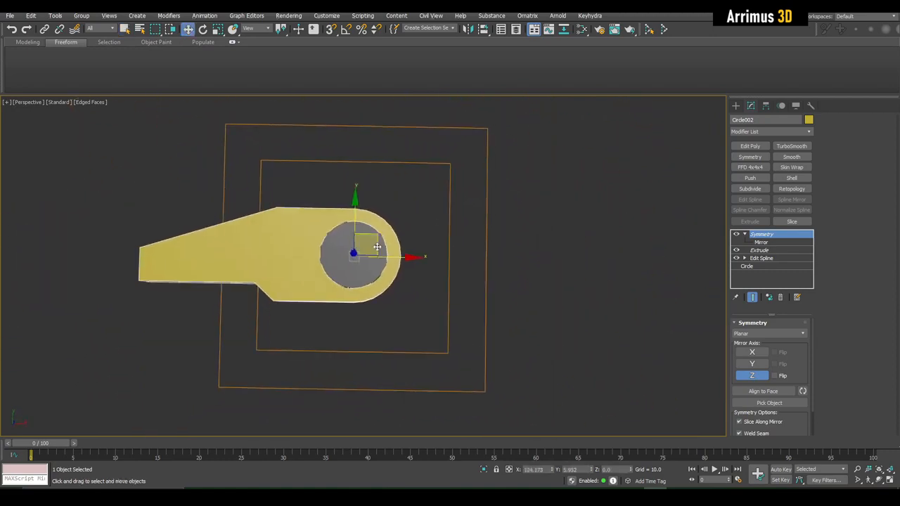
{"action": "scroll", "coordinate": [367, 245], "scroll_direction": "up", "scroll_amount": 2}
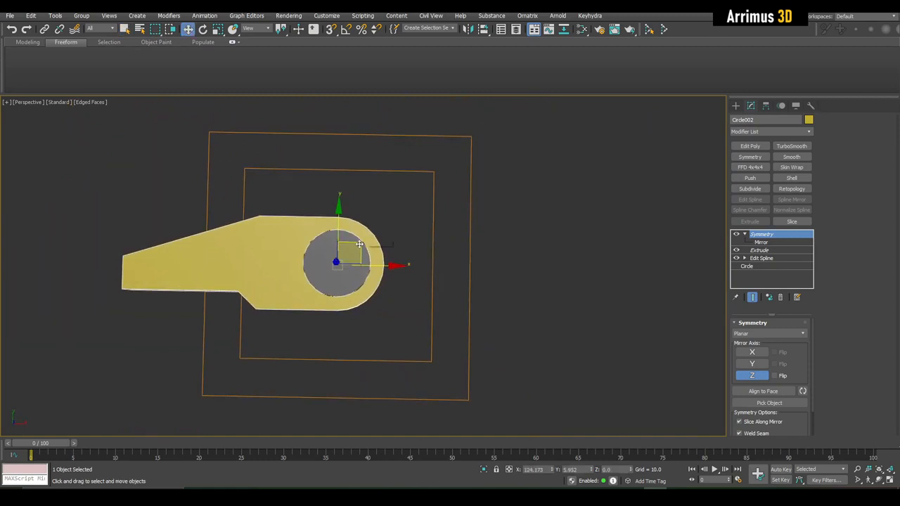
Clone the yellow shape along X as an independent copy beside the original.
{"action": "left_click_drag", "start_coordinate": [359, 243], "coordinate": [566, 241], "text": "shift"}
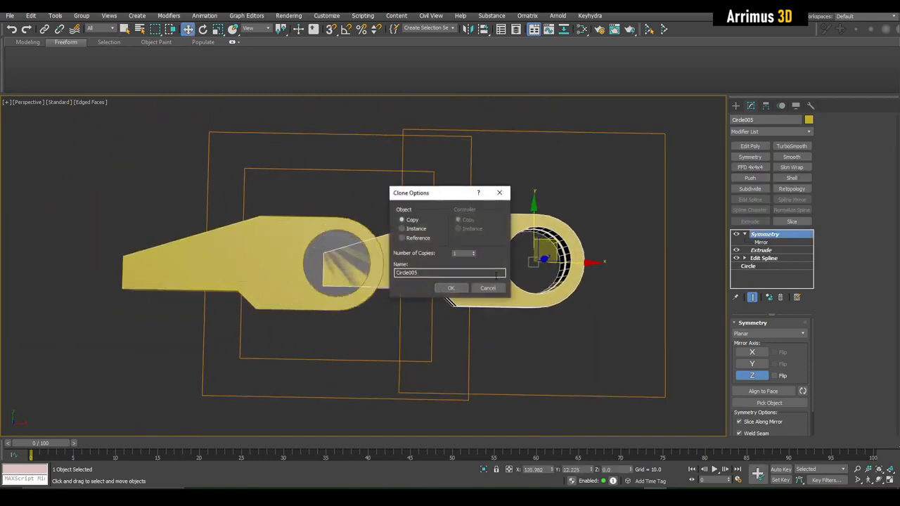
{"action": "left_click", "coordinate": [451, 287]}
{"action": "middle_click_drag", "start_coordinate": [464, 284], "coordinate": [464, 248], "text": "alt"}
{"action": "key", "text": "q"}
Turn off the Extrude and Symmetry modifiers on both the original yellow shape and its copy, leaving the bare splines.
{"action": "left_click", "coordinate": [291, 232]}
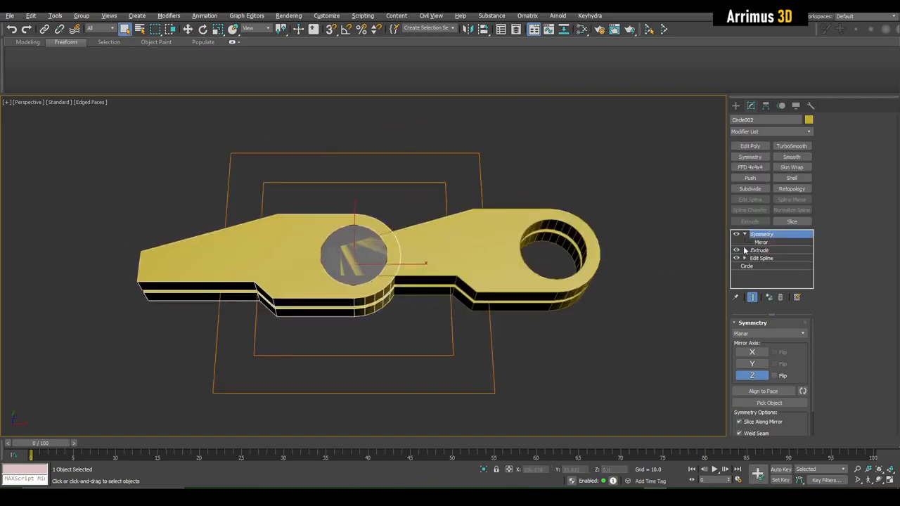
{"action": "left_click", "coordinate": [736, 250]}
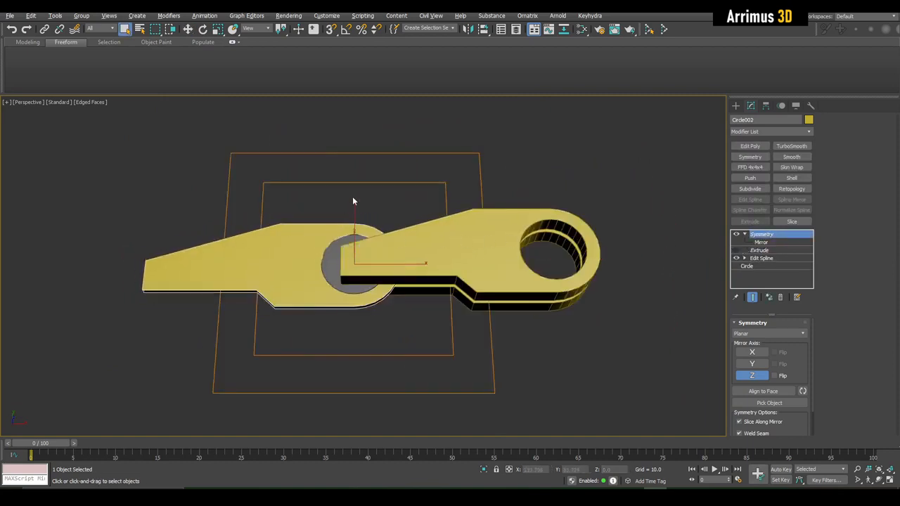
{"action": "middle_click_drag", "start_coordinate": [354, 199], "coordinate": [431, 232], "text": "alt"}
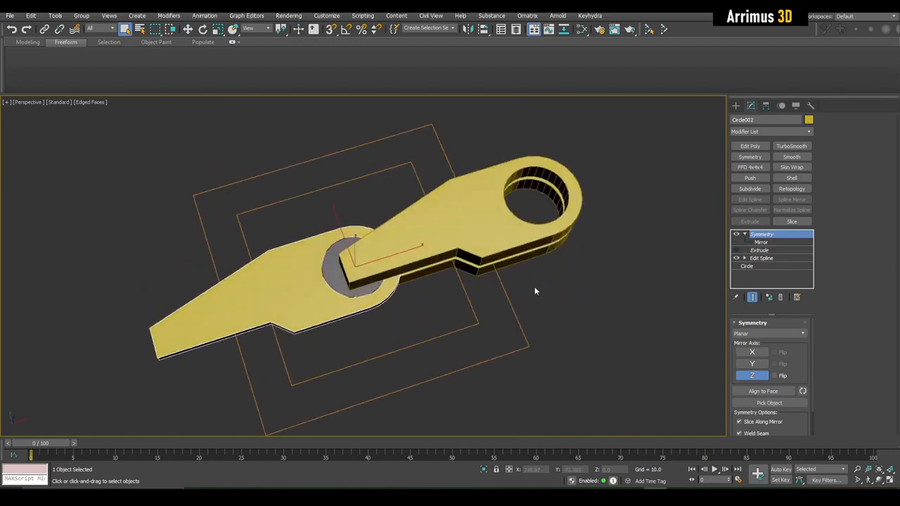
{"action": "left_click", "coordinate": [736, 235]}
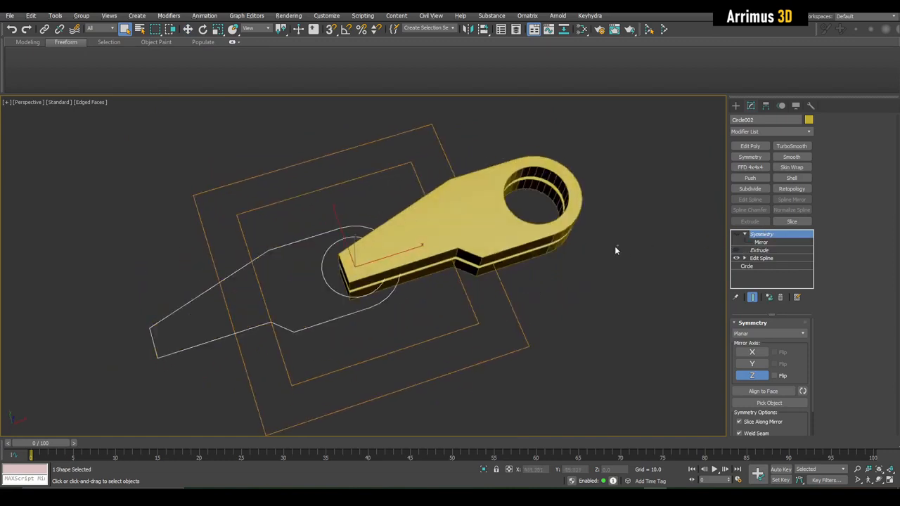
{"action": "left_click", "coordinate": [550, 237]}
{"action": "left_click", "coordinate": [736, 234]}
{"action": "left_click", "coordinate": [736, 243]}
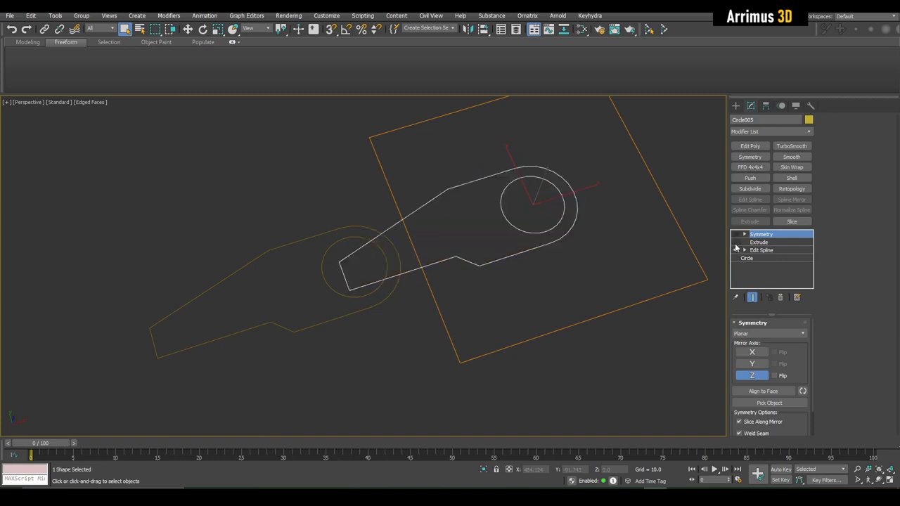
{"action": "left_click", "coordinate": [569, 264]}
{"action": "middle_click_drag", "start_coordinate": [569, 263], "coordinate": [502, 286], "text": "alt"}
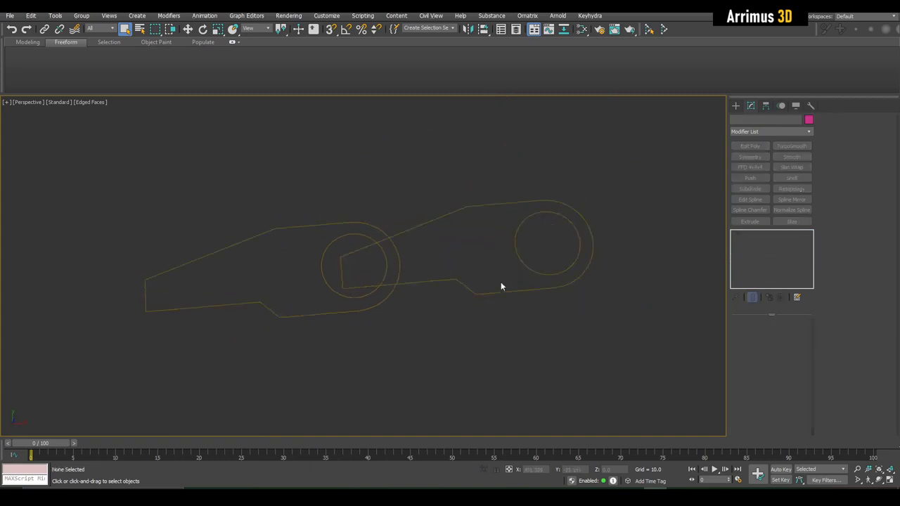
Move the copied outline along X to about 340, farther from the original, and deselect it.
{"action": "left_click", "coordinate": [457, 285]}
{"action": "key", "text": "w"}
{"action": "middle_click_drag", "start_coordinate": [448, 274], "coordinate": [531, 266], "text": "alt"}
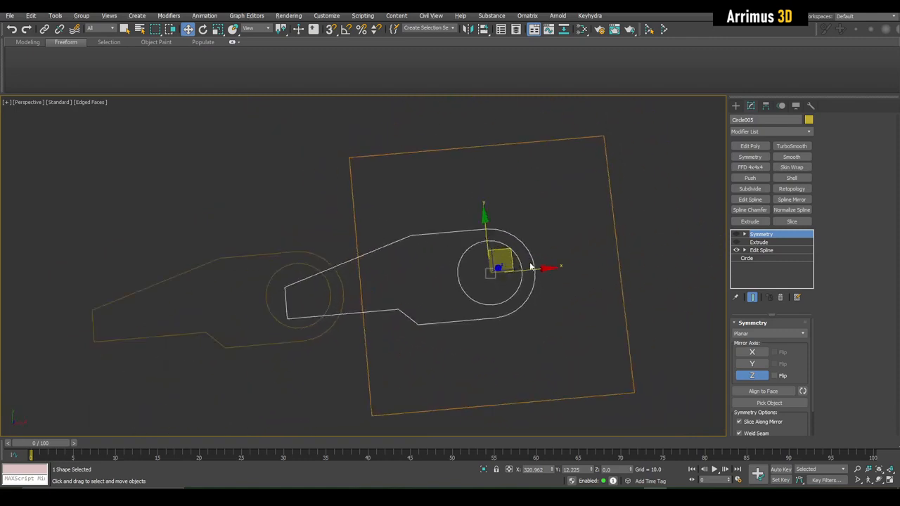
{"action": "left_click_drag", "start_coordinate": [530, 273], "coordinate": [550, 273]}
{"action": "middle_click_drag", "start_coordinate": [434, 301], "coordinate": [444, 244], "text": "alt"}
{"action": "middle_click_drag", "start_coordinate": [448, 284], "coordinate": [315, 241], "text": "alt"}
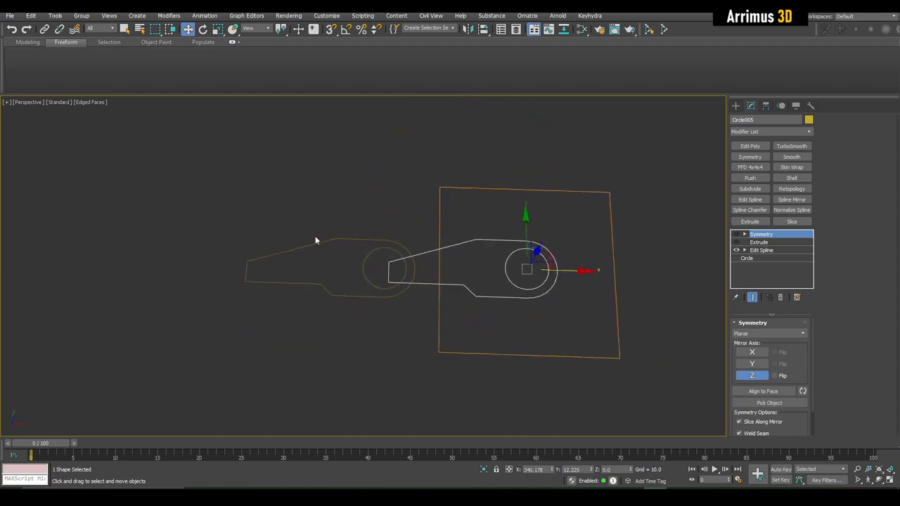
{"action": "left_click", "coordinate": [429, 320]}
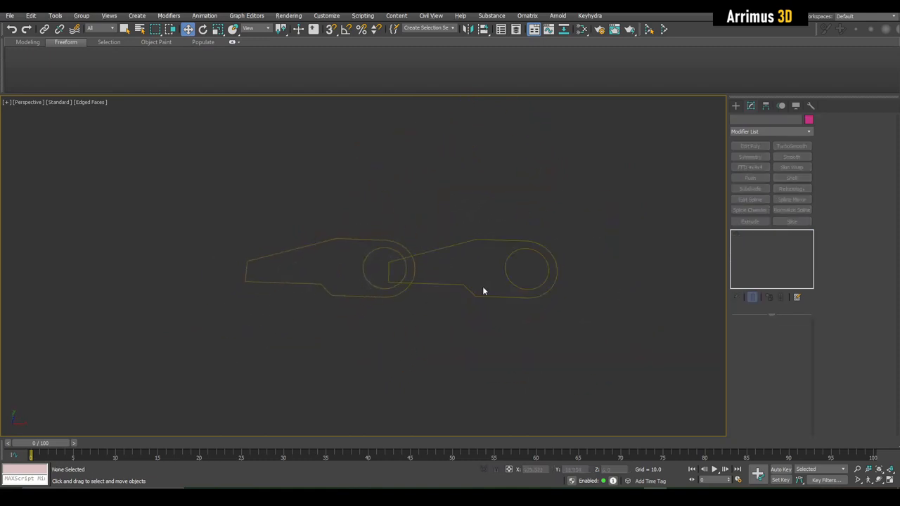
Try moving the original yellow outline, with its attached hole, away from the disc's circle.
{"action": "scroll", "coordinate": [482, 286], "scroll_direction": "up", "scroll_amount": 4}
{"action": "middle_click_drag", "start_coordinate": [454, 239], "coordinate": [361, 270], "text": "alt"}
{"action": "middle_click_drag", "start_coordinate": [418, 269], "coordinate": [424, 265]}
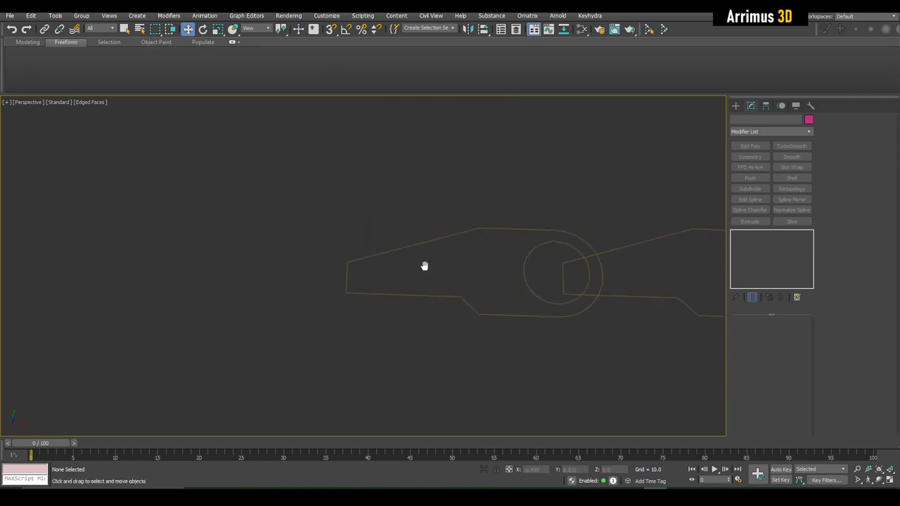
{"action": "scroll", "coordinate": [424, 267], "scroll_direction": "down", "scroll_amount": 3}
{"action": "left_click", "coordinate": [492, 261]}
{"action": "scroll", "coordinate": [499, 261], "scroll_direction": "up", "scroll_amount": 4}
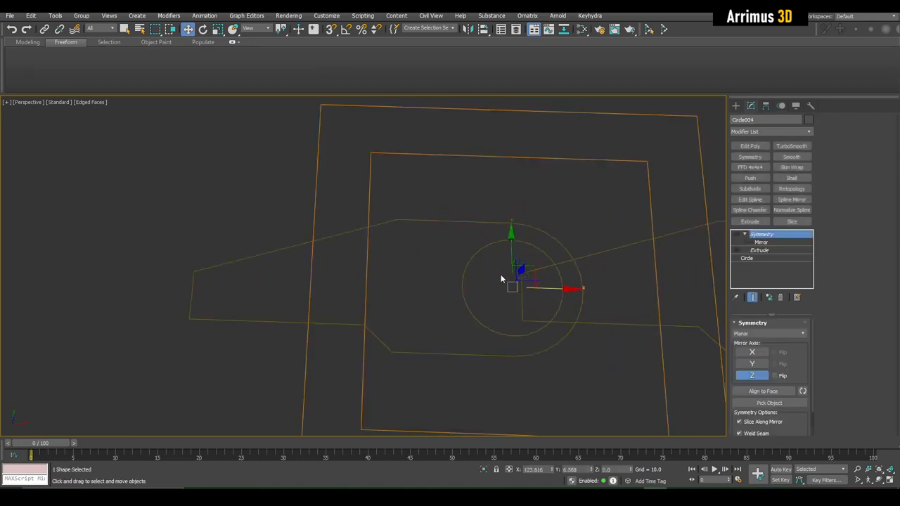
{"action": "left_click", "coordinate": [432, 272]}
{"action": "left_click", "coordinate": [409, 220]}
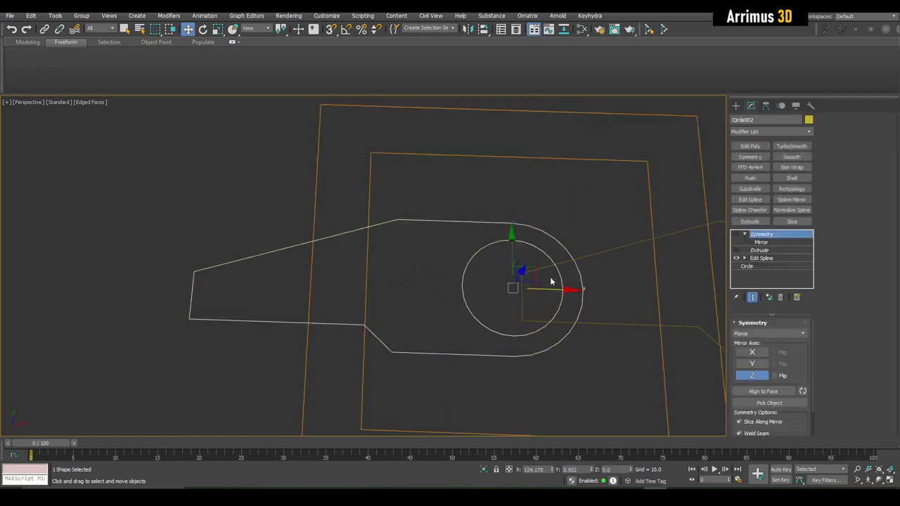
{"action": "left_click_drag", "start_coordinate": [551, 281], "coordinate": [501, 318]}
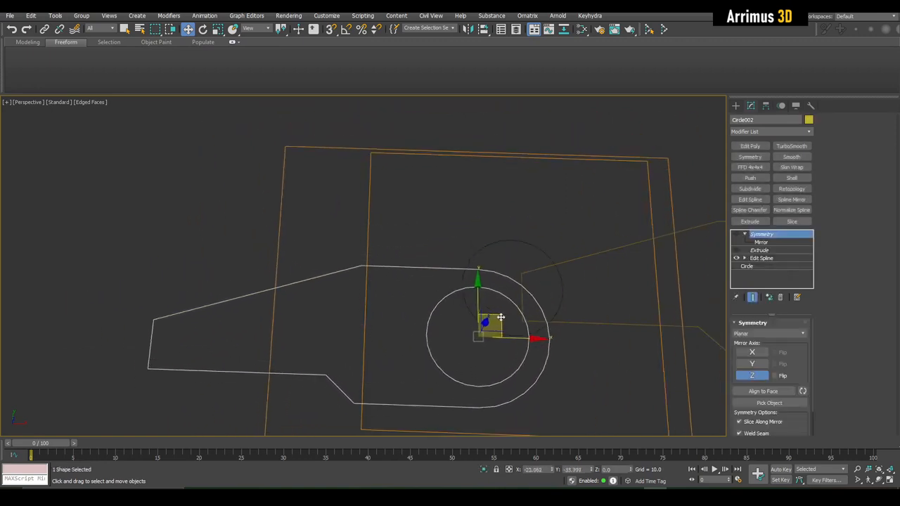
{"action": "right_click", "coordinate": [501, 317]}
Try moving the disc's circle on its own out of the hole in the original outline.
{"action": "left_click_drag", "start_coordinate": [479, 196], "coordinate": [495, 279]}
{"action": "left_click_drag", "start_coordinate": [386, 181], "coordinate": [403, 271], "text": "alt"}
{"action": "scroll", "coordinate": [496, 262], "scroll_direction": "down", "scroll_amount": 3}
{"action": "middle_click_drag", "start_coordinate": [455, 272], "coordinate": [509, 264]}
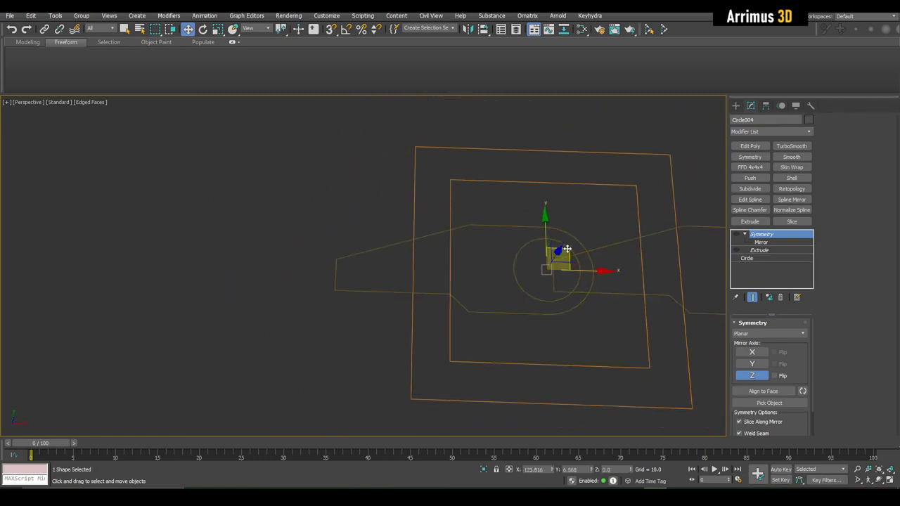
{"action": "left_click_drag", "start_coordinate": [565, 248], "coordinate": [501, 238]}
{"action": "right_click", "coordinate": [501, 238]}
{"action": "left_click", "coordinate": [342, 212]}
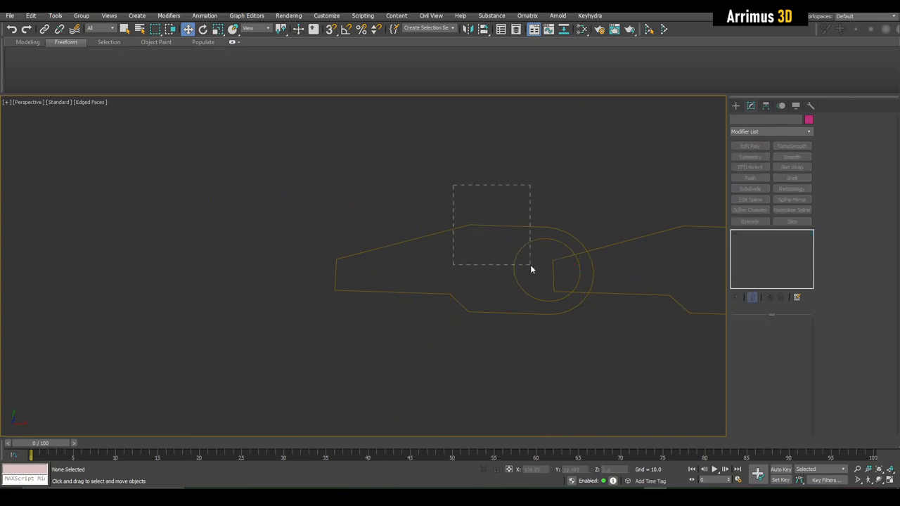
Clone the disc's circle as a copy placed at the narrow end of the original outline.
{"action": "left_click_drag", "start_coordinate": [530, 266], "coordinate": [531, 266]}
{"action": "middle_click_drag", "start_coordinate": [453, 262], "coordinate": [462, 263]}
{"action": "left_click_drag", "start_coordinate": [571, 250], "coordinate": [349, 259], "text": "shift"}
{"action": "left_click", "coordinate": [445, 289]}
{"action": "middle_click_drag", "start_coordinate": [445, 289], "coordinate": [501, 289]}
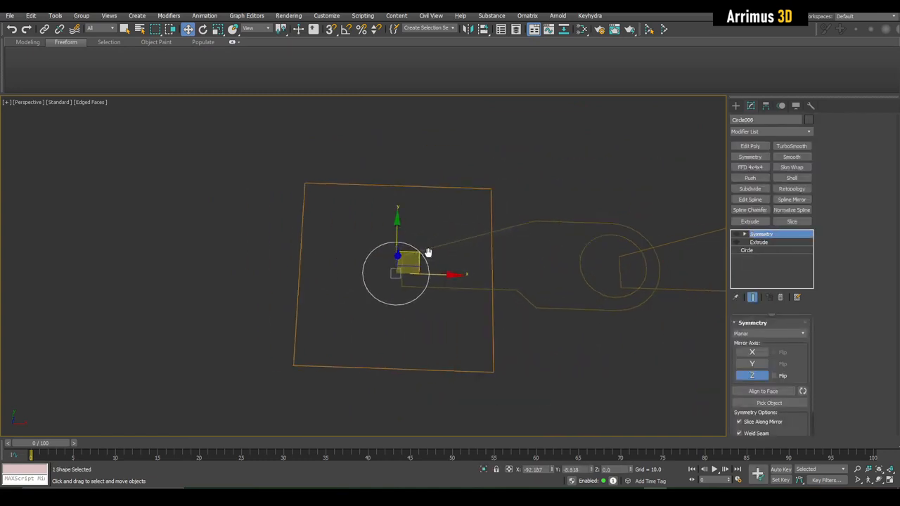
Reduce the copied circle's radius to about 29.3 and nudge it over the outline's narrow end.
{"action": "scroll", "coordinate": [382, 262], "scroll_direction": "up", "scroll_amount": 2}
{"action": "left_click", "coordinate": [747, 250]}
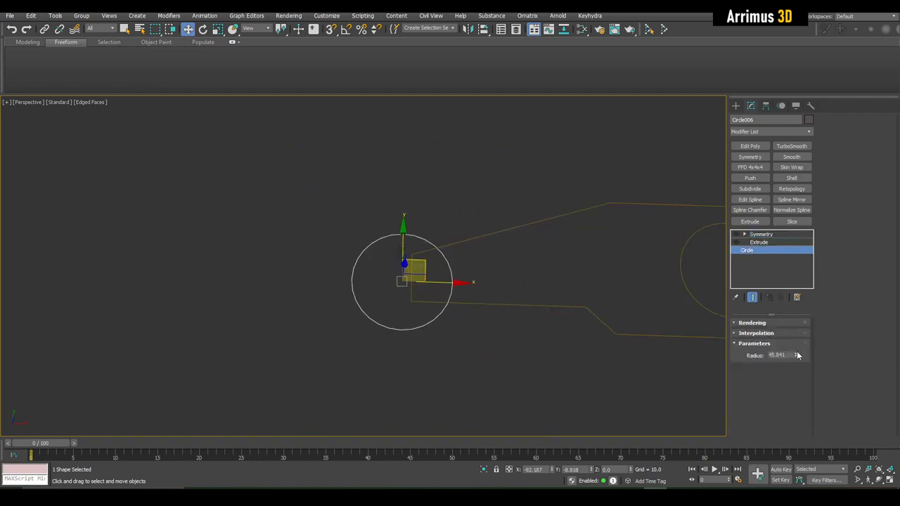
{"action": "left_click_drag", "start_coordinate": [796, 355], "coordinate": [799, 370]}
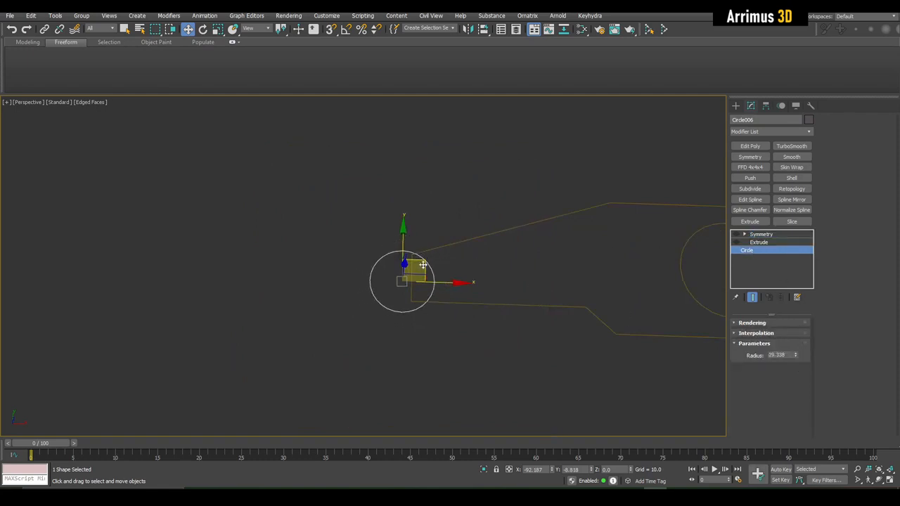
{"action": "left_click_drag", "start_coordinate": [422, 265], "coordinate": [426, 265]}
Select the original yellow outline and open its Edit Spline modifier for vertex editing around the narrow end.
{"action": "key", "text": "q"}
{"action": "left_click", "coordinate": [497, 276]}
{"action": "middle_click_drag", "start_coordinate": [502, 277], "coordinate": [448, 263]}
{"action": "middle_click_drag", "start_coordinate": [447, 264], "coordinate": [453, 262], "text": "alt"}
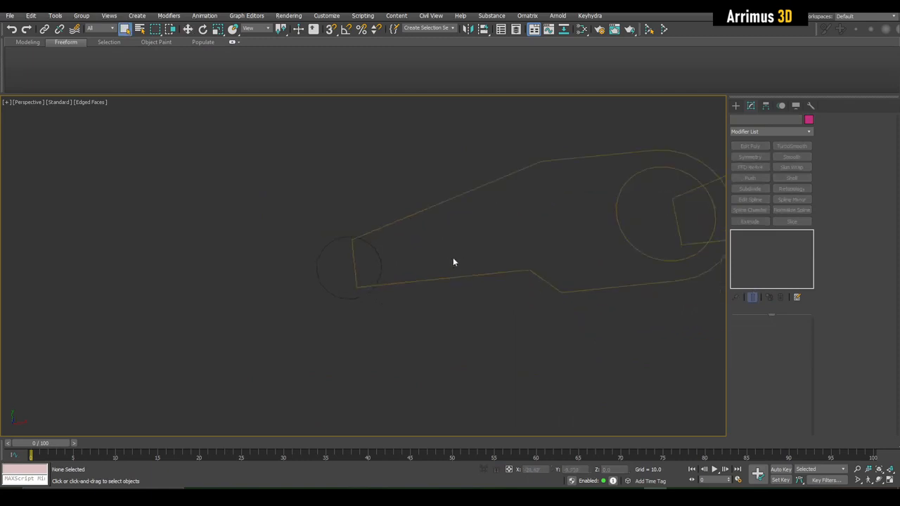
{"action": "left_click", "coordinate": [453, 262]}
{"action": "left_click", "coordinate": [761, 258]}
{"action": "left_click_drag", "start_coordinate": [317, 201], "coordinate": [380, 309]}
{"action": "key", "text": "w"}
{"action": "scroll", "coordinate": [380, 295], "scroll_direction": "up", "scroll_amount": 3}
{"action": "middle_click_drag", "start_coordinate": [425, 297], "coordinate": [424, 303], "text": "alt"}
{"action": "left_click", "coordinate": [449, 265]}
{"action": "scroll", "coordinate": [450, 265], "scroll_direction": "down", "scroll_amount": 2}
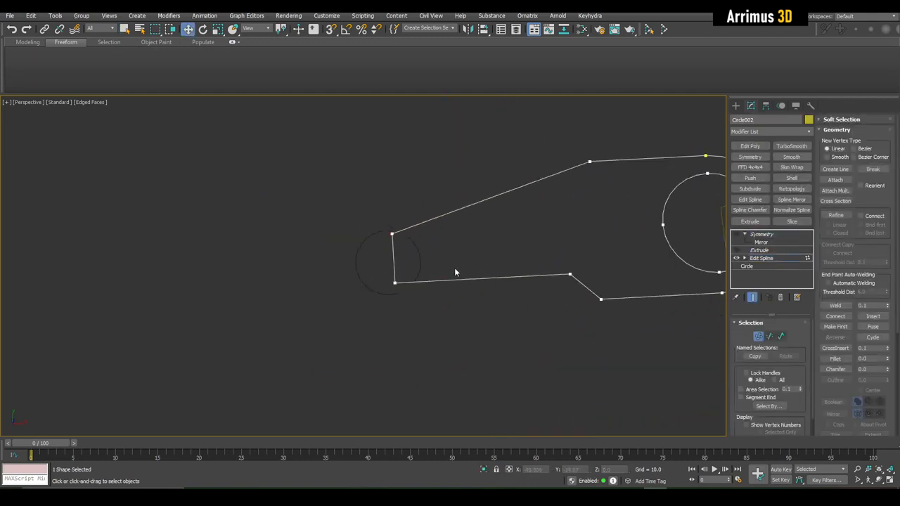
{"action": "middle_click_drag", "start_coordinate": [455, 267], "coordinate": [463, 267]}
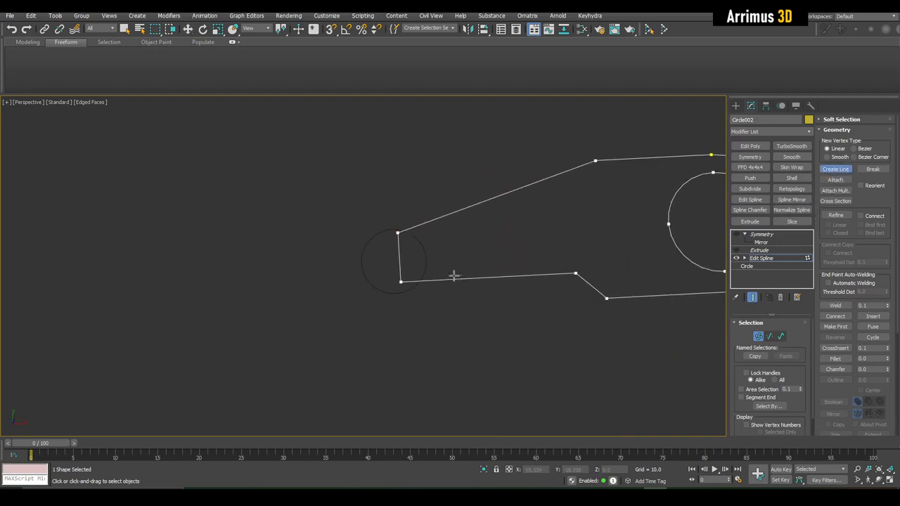
{"action": "scroll", "coordinate": [434, 279], "scroll_direction": "up", "scroll_amount": 2}
{"action": "left_click", "coordinate": [431, 198]}
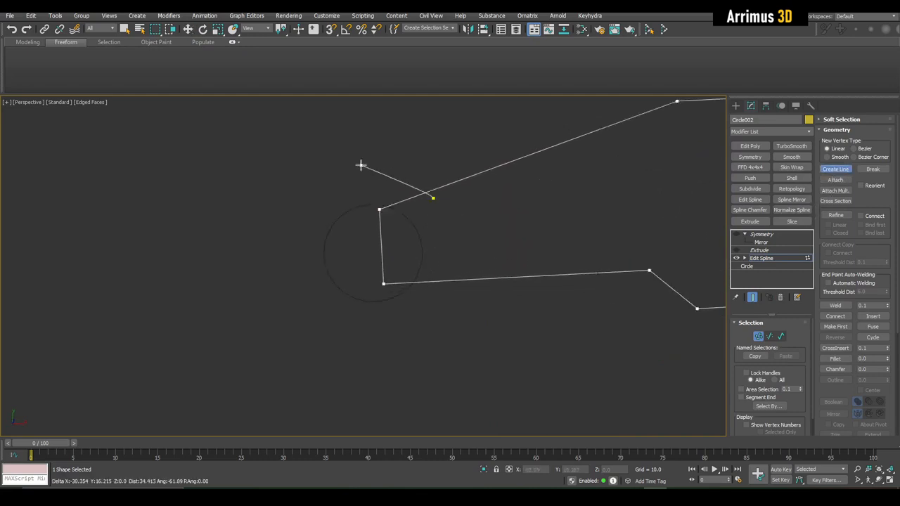
{"action": "right_click", "coordinate": [407, 169]}
{"action": "left_click", "coordinate": [437, 201]}
{"action": "left_click", "coordinate": [396, 169]}
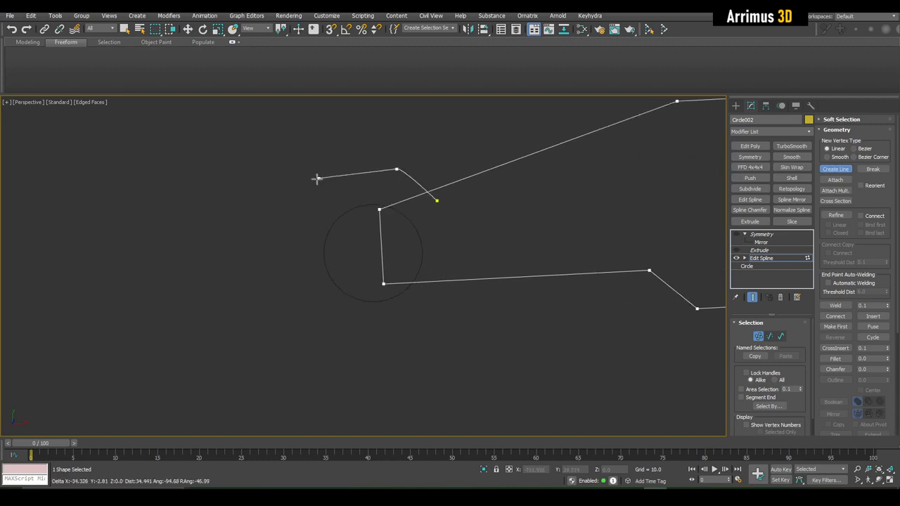
{"action": "scroll", "coordinate": [398, 177], "scroll_direction": "up", "scroll_amount": 5}
{"action": "right_click", "coordinate": [414, 200]}
{"action": "scroll", "coordinate": [415, 201], "scroll_direction": "down", "scroll_amount": 5}
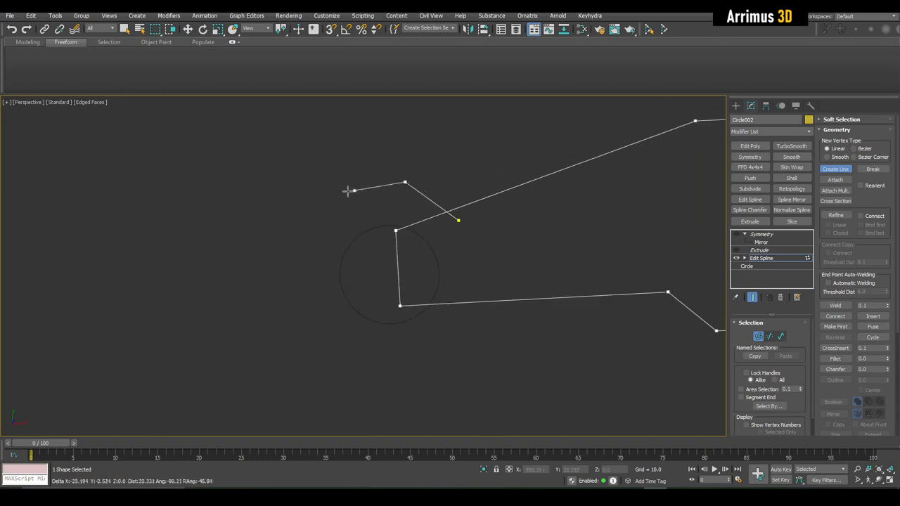
{"action": "mouse_move", "coordinate": [313, 195]}
{"action": "left_mouse_down"}
{"action": "mouse_move", "coordinate": [321, 255]}
{"action": "mouse_move", "coordinate": [318, 182]}
{"action": "left_mouse_up"}
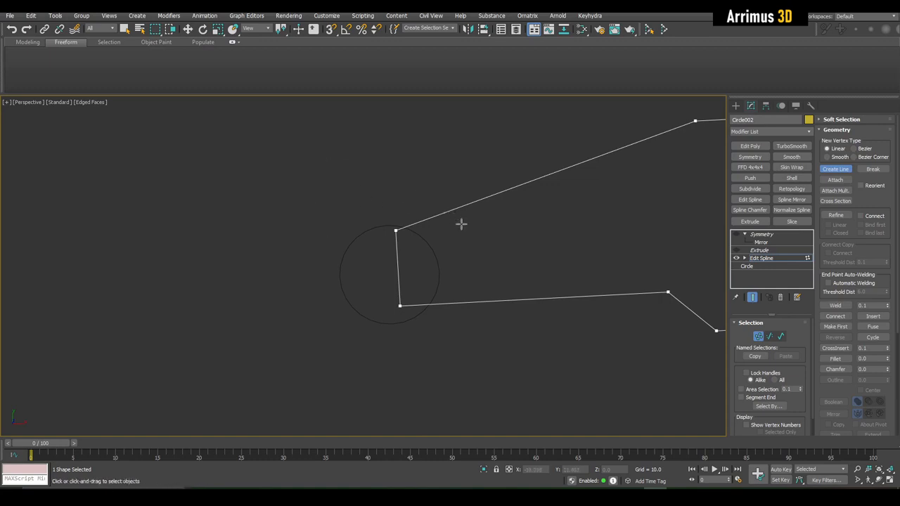
Draw an open seven-point line with Create Line around the small circle, with its ends crossing the outline's upper and lower edges.
{"action": "left_click", "coordinate": [450, 226]}
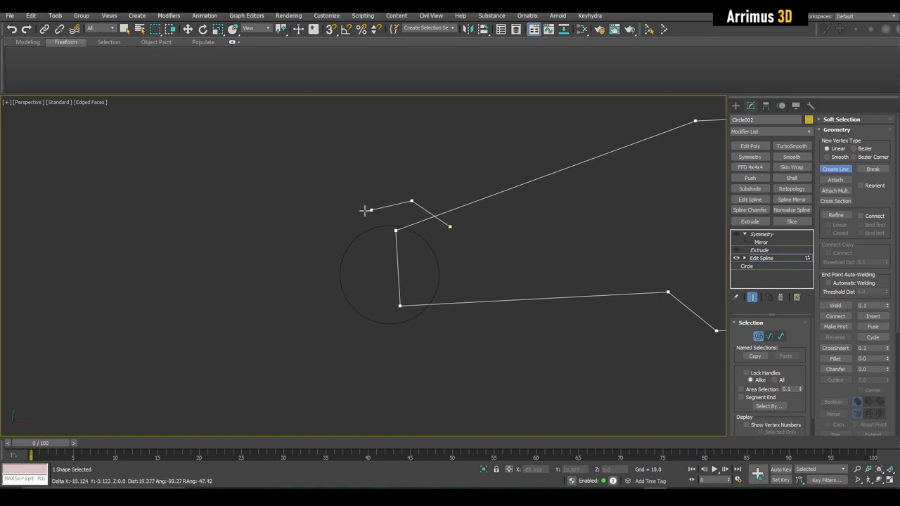
{"action": "left_click", "coordinate": [286, 268]}
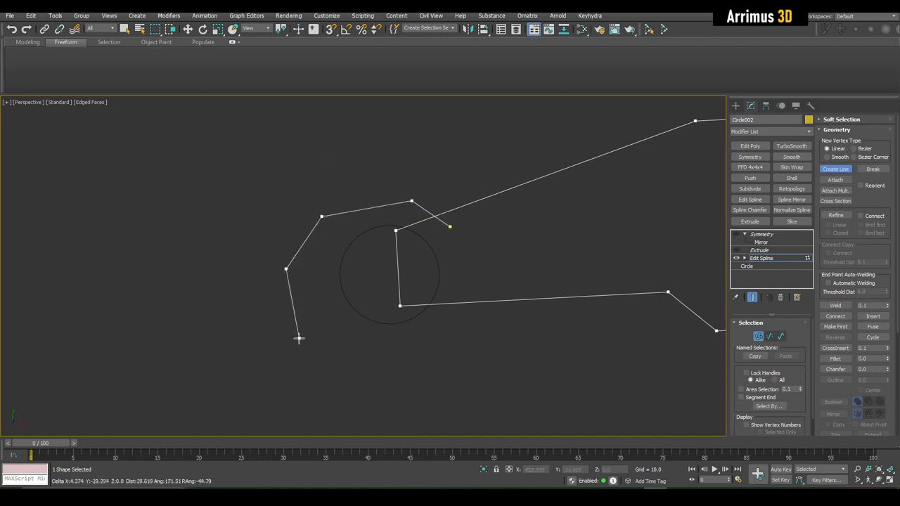
{"action": "left_click", "coordinate": [297, 348]}
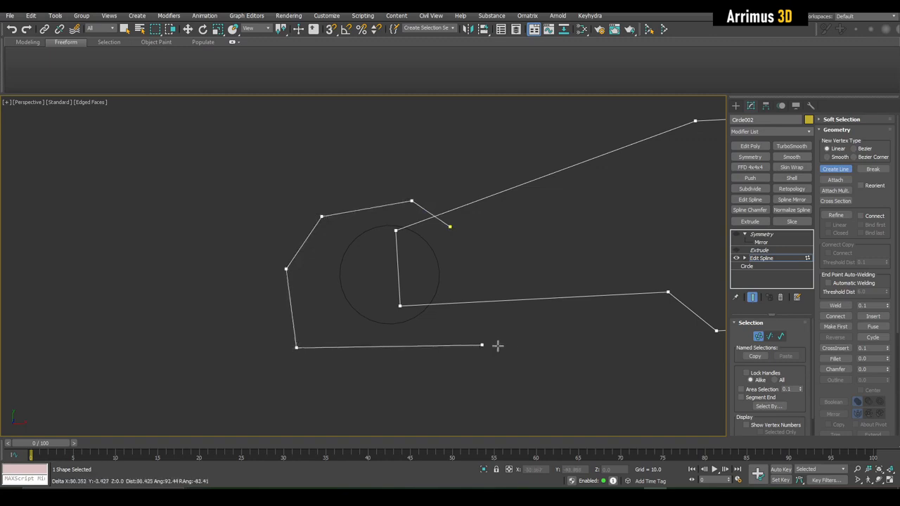
{"action": "right_click", "coordinate": [563, 298]}
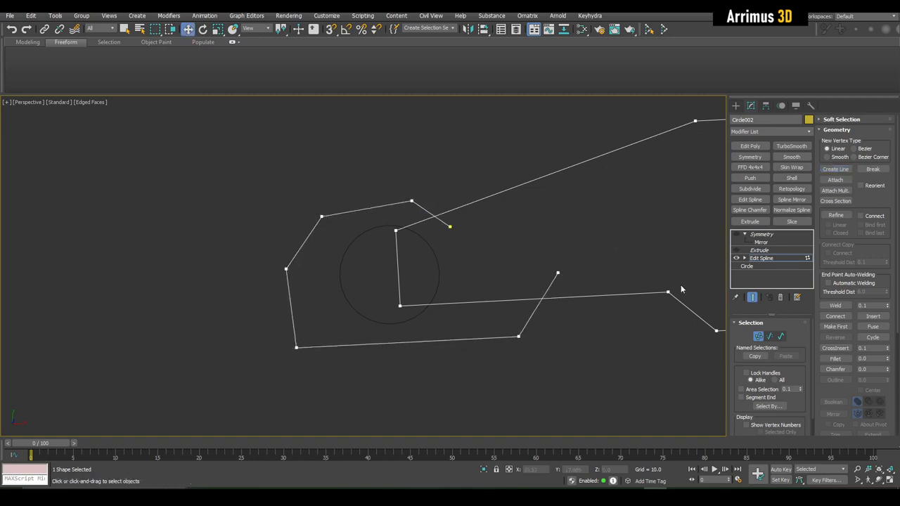
Trim the crossing line ends and the old narrow end at spline level so the outline follows the newly drawn line around the small circle.
{"action": "middle_click_drag", "start_coordinate": [673, 296], "coordinate": [666, 296]}
{"action": "scroll", "coordinate": [836, 388], "scroll_direction": "down", "scroll_amount": 5}
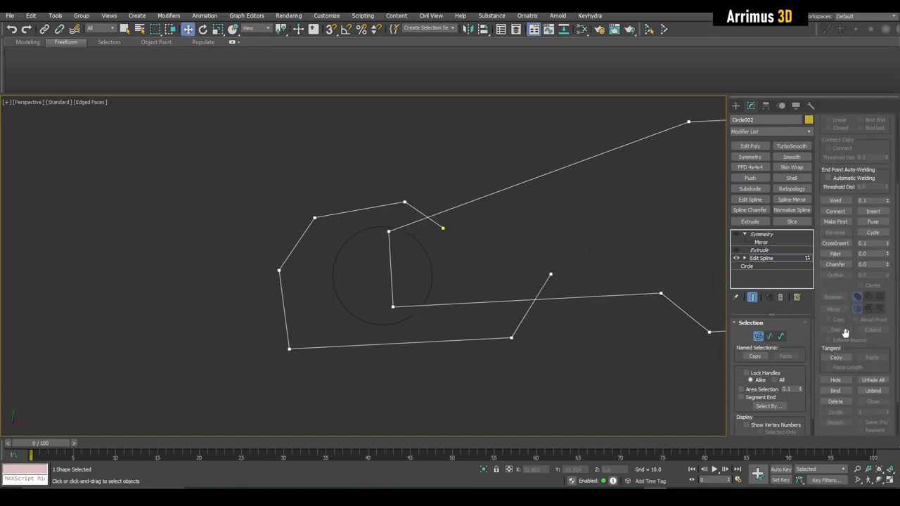
{"action": "middle_click_drag", "start_coordinate": [692, 316], "coordinate": [690, 315]}
{"action": "left_click", "coordinate": [745, 259]}
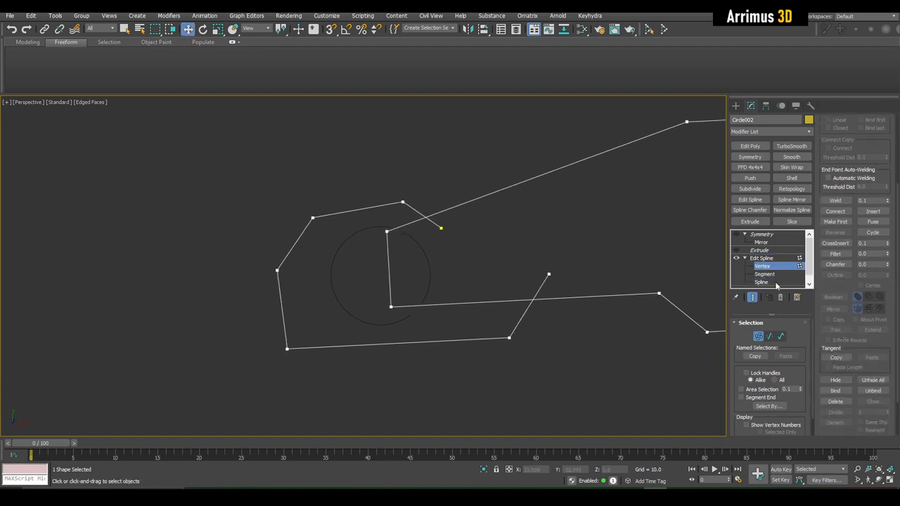
{"action": "left_click", "coordinate": [762, 282]}
{"action": "left_click", "coordinate": [638, 255]}
{"action": "key", "text": "2"}
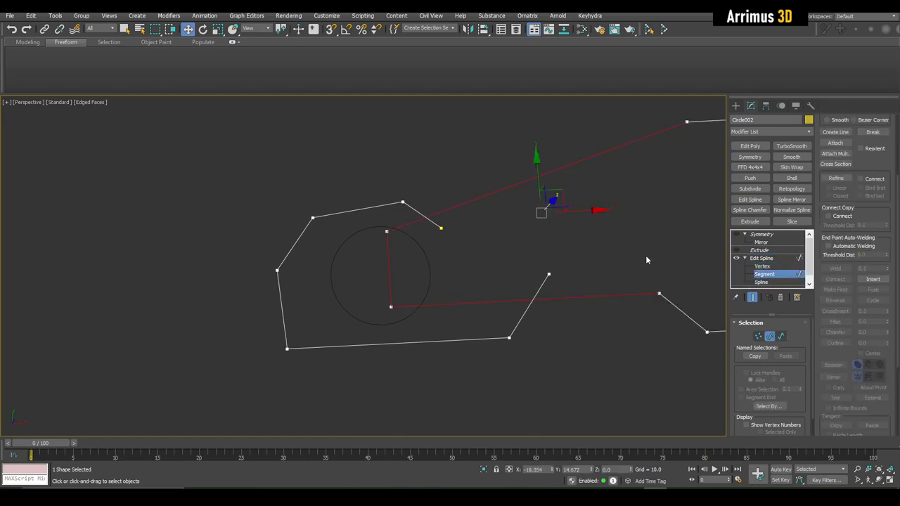
{"action": "left_click", "coordinate": [762, 283]}
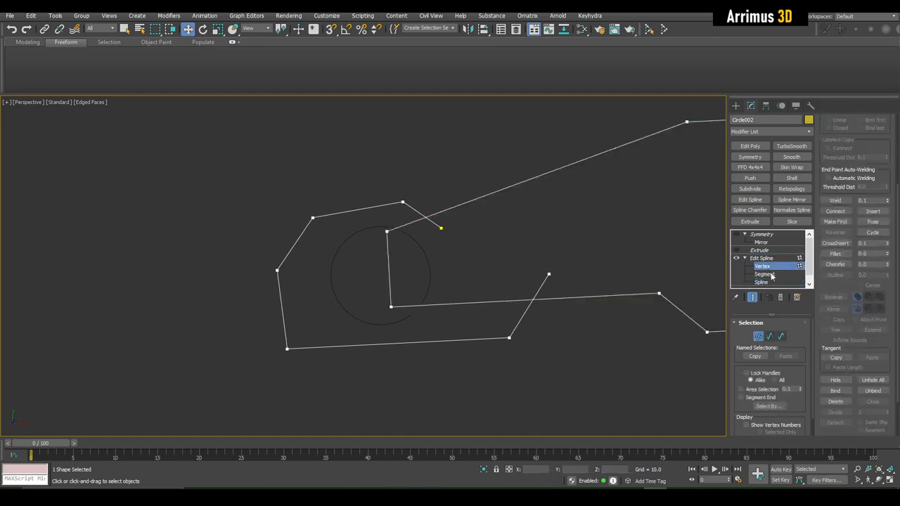
{"action": "left_click", "coordinate": [766, 275]}
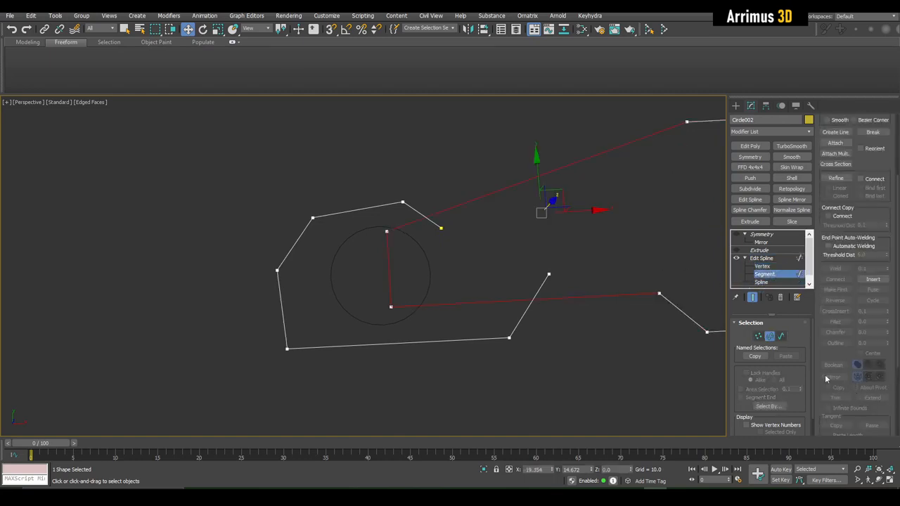
{"action": "left_click", "coordinate": [761, 282]}
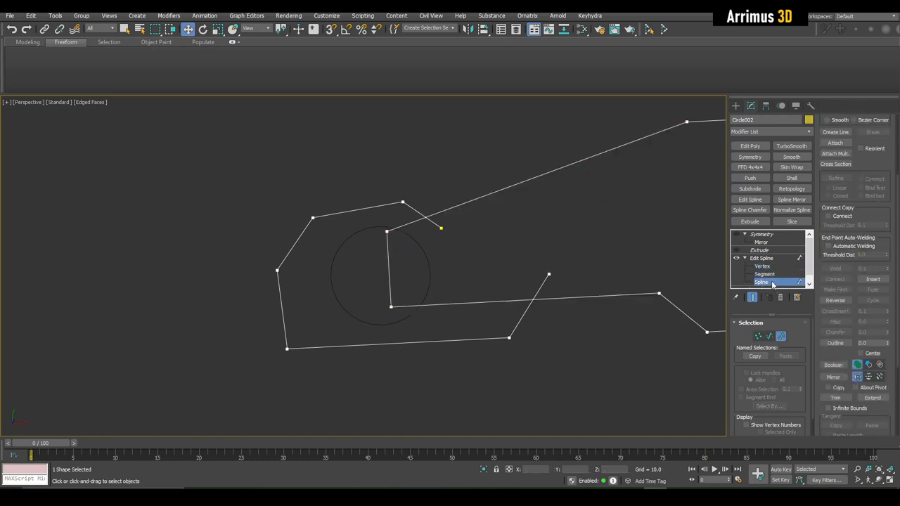
{"action": "left_click", "coordinate": [836, 399]}
{"action": "middle_click_drag", "start_coordinate": [538, 276], "coordinate": [529, 314], "text": "alt"}
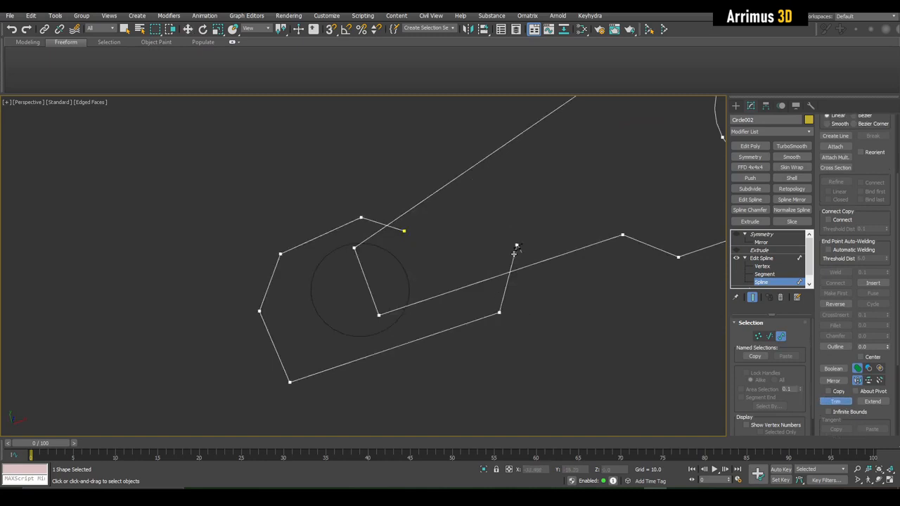
{"action": "left_click", "coordinate": [479, 282]}
{"action": "scroll", "coordinate": [394, 225], "scroll_direction": "up", "scroll_amount": 3}
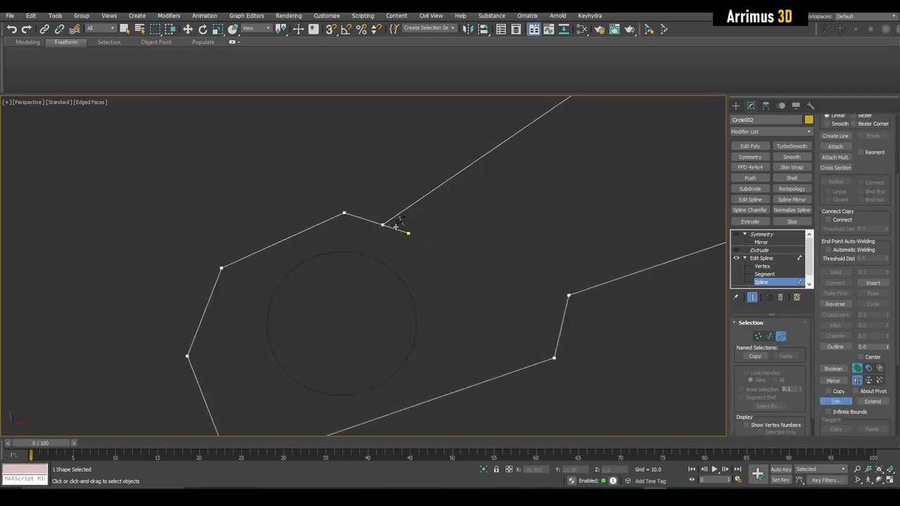
{"action": "right_click", "coordinate": [452, 225]}
Select all vertices of the outline and weld them with a 0.1 threshold.
{"action": "scroll", "coordinate": [451, 225], "scroll_direction": "down", "scroll_amount": 4}
{"action": "key", "text": "1"}
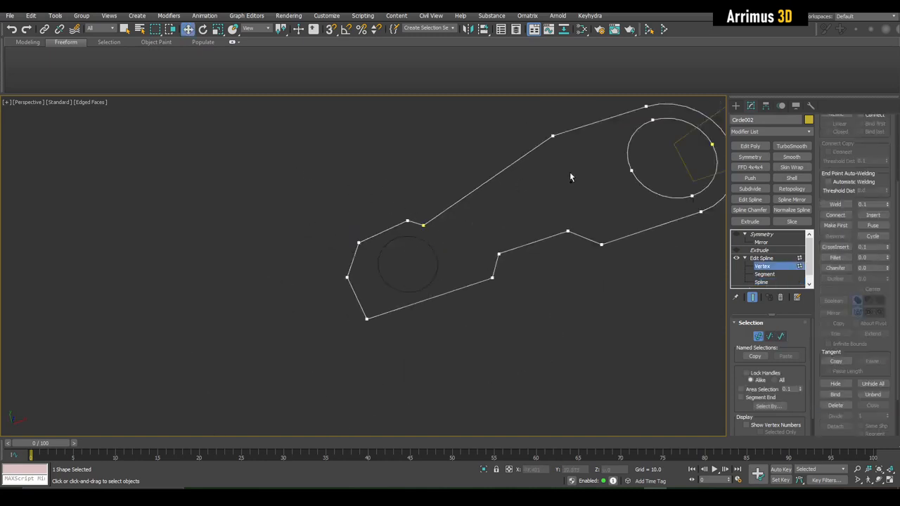
{"action": "key", "text": "ctrl+a"}
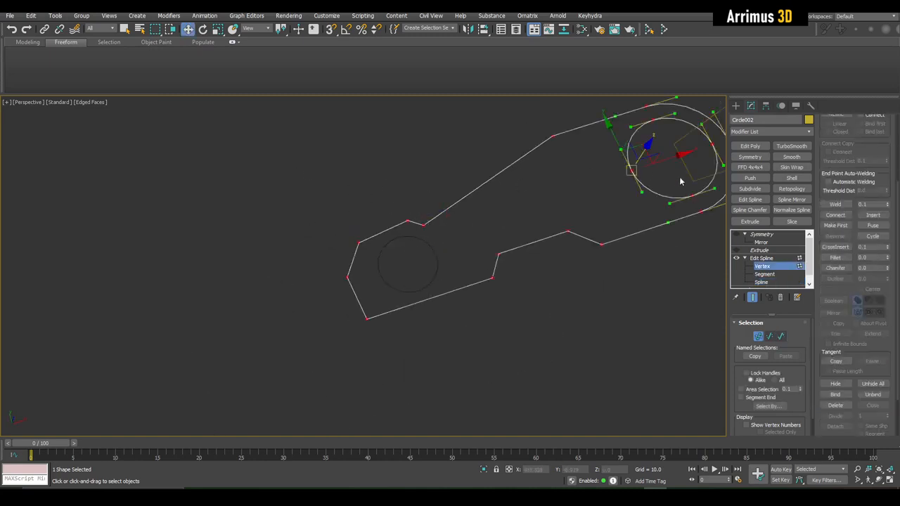
{"action": "left_click", "coordinate": [836, 205]}
{"action": "key", "text": "1"}
Move the lower outer corner vertex of the new end inward beneath the small circle, leaving vertex editing.
{"action": "scroll", "coordinate": [500, 224], "scroll_direction": "up", "scroll_amount": 3}
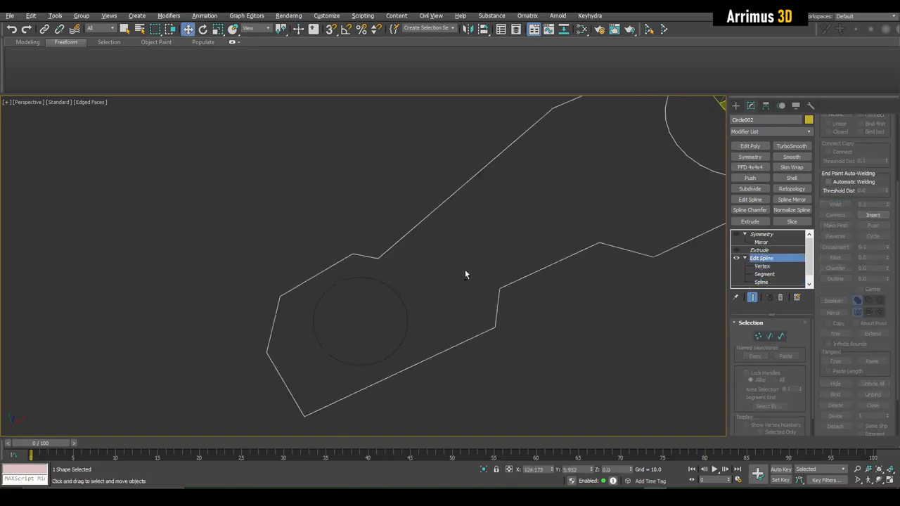
{"action": "middle_click_drag", "start_coordinate": [465, 270], "coordinate": [431, 277], "text": "alt"}
{"action": "middle_click_drag", "start_coordinate": [431, 277], "coordinate": [486, 237]}
{"action": "key", "text": "1"}
{"action": "left_click", "coordinate": [286, 317]}
{"action": "middle_click_drag", "start_coordinate": [326, 354], "coordinate": [342, 315], "text": "alt"}
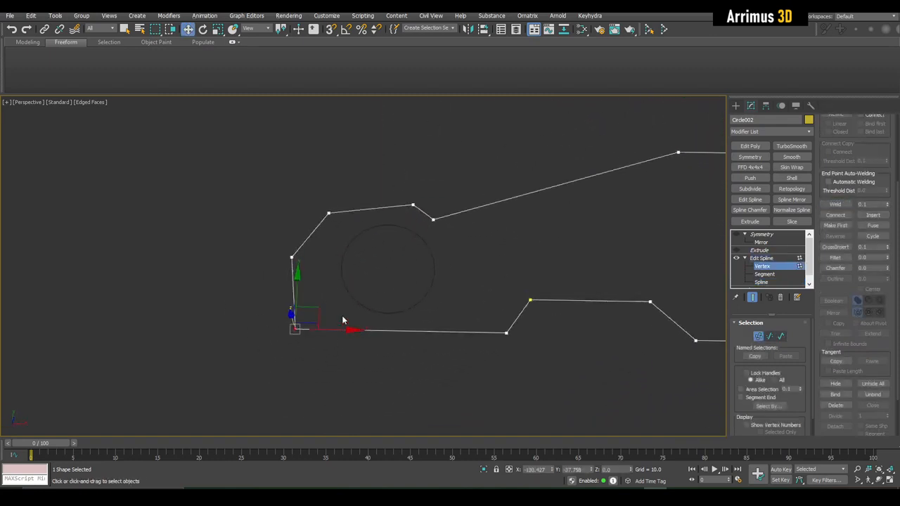
{"action": "left_click_drag", "start_coordinate": [323, 316], "coordinate": [366, 319]}
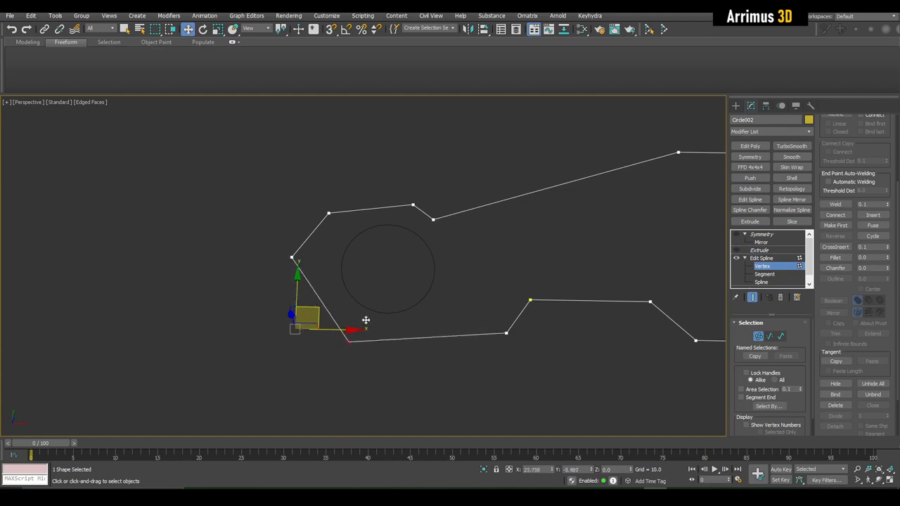
{"action": "middle_click_drag", "start_coordinate": [363, 320], "coordinate": [368, 273], "text": "alt"}
{"action": "key", "text": "1"}
Center the small circle within the outline's new end and clone it as a copy about 68 units below.
{"action": "scroll", "coordinate": [372, 276], "scroll_direction": "up", "scroll_amount": 5}
{"action": "left_click_drag", "start_coordinate": [406, 245], "coordinate": [375, 261]}
{"action": "scroll", "coordinate": [376, 260], "scroll_direction": "down", "scroll_amount": 3}
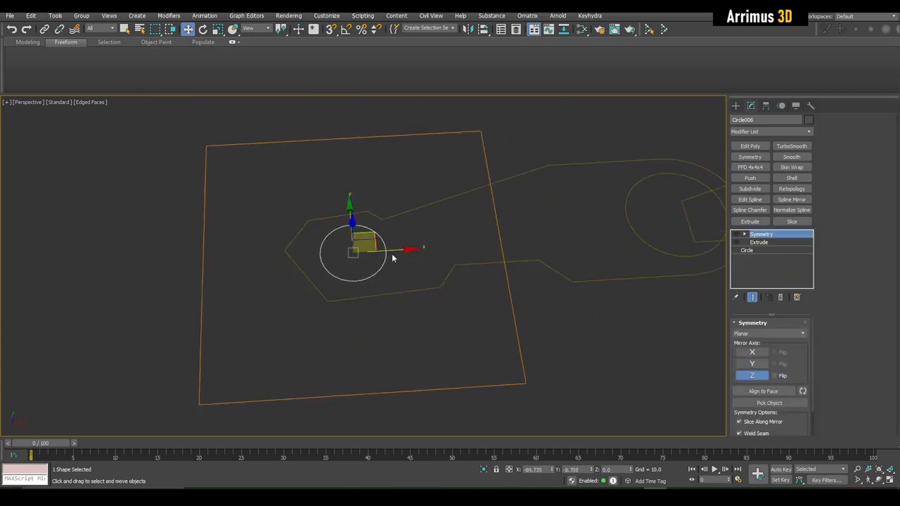
{"action": "middle_click_drag", "start_coordinate": [392, 256], "coordinate": [360, 207], "text": "alt"}
{"action": "left_click_drag", "start_coordinate": [359, 207], "coordinate": [374, 293], "text": "shift"}
{"action": "left_click", "coordinate": [435, 284]}
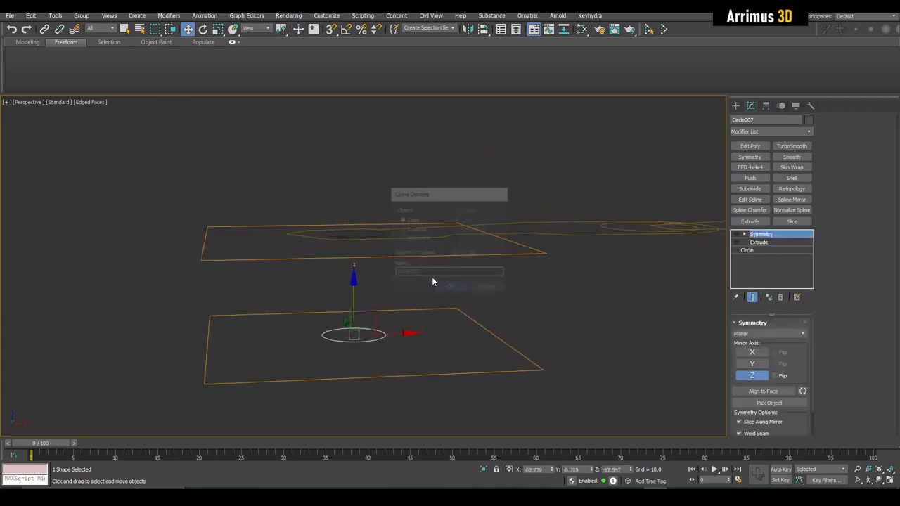
Attach the upper small circle to the yellow outline through its Edit Spline modifier.
{"action": "middle_click_drag", "start_coordinate": [432, 279], "coordinate": [436, 324], "text": "alt"}
{"action": "key", "text": "q"}
{"action": "left_click_drag", "start_coordinate": [453, 230], "coordinate": [471, 257]}
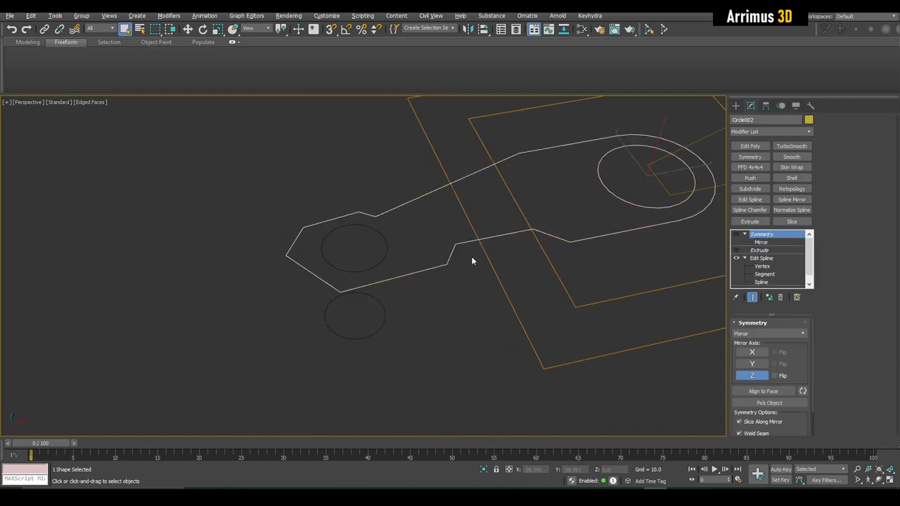
{"action": "left_click", "coordinate": [784, 261]}
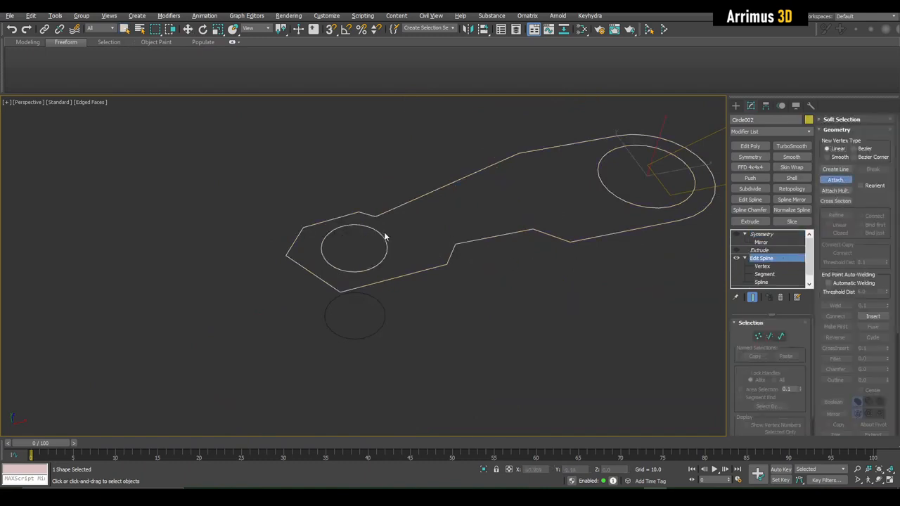
{"action": "key", "text": "w"}
{"action": "key", "text": "q"}
{"action": "left_click", "coordinate": [522, 261]}
Turn the outline's Extrude and Symmetry modifiers back on to view the arm as a solid.
{"action": "middle_click_drag", "start_coordinate": [541, 264], "coordinate": [501, 275]}
{"action": "scroll", "coordinate": [505, 267], "scroll_direction": "down", "scroll_amount": 3}
{"action": "left_click_drag", "start_coordinate": [513, 244], "coordinate": [490, 269]}
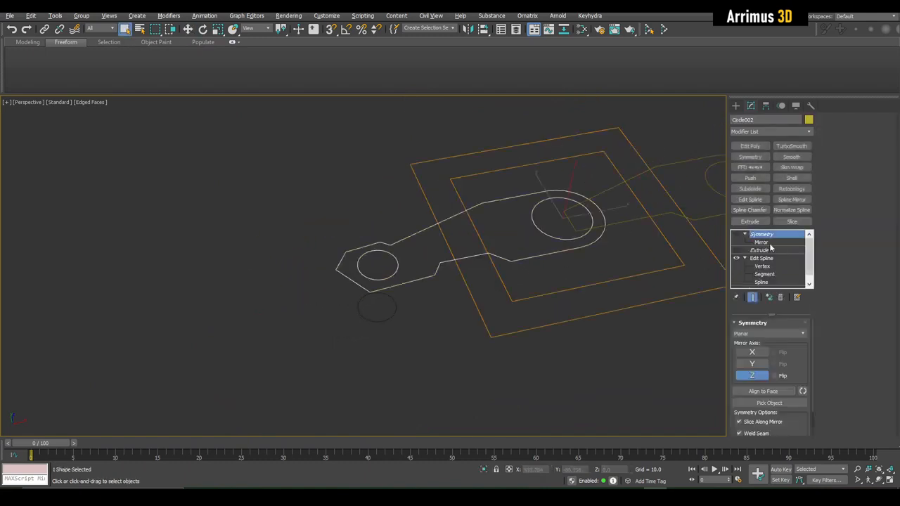
{"action": "left_click", "coordinate": [740, 252]}
{"action": "left_click", "coordinate": [736, 234]}
{"action": "left_click", "coordinate": [617, 329]}
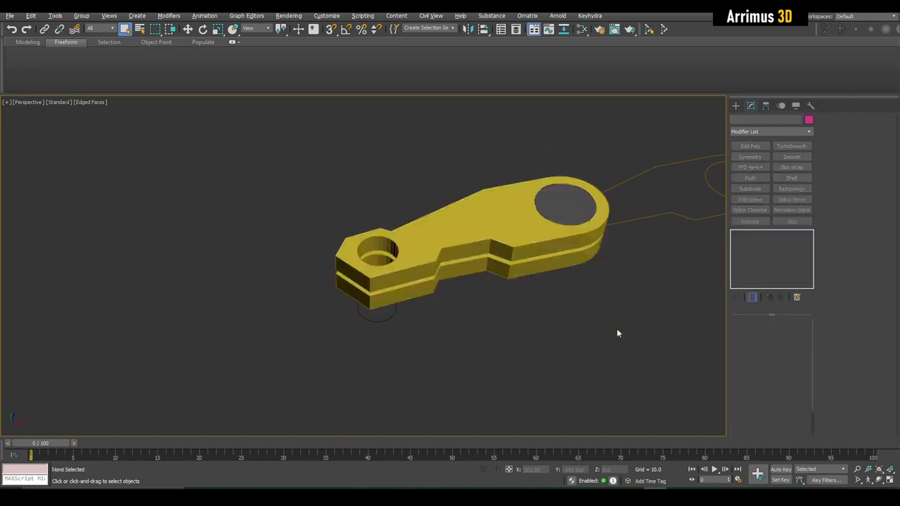
{"action": "middle_click_drag", "start_coordinate": [617, 330], "coordinate": [430, 320], "text": "alt"}
{"action": "scroll", "coordinate": [430, 319], "scroll_direction": "up", "scroll_amount": 3}
Move the two inner notch vertices on the outline's lower edge about 7 units up, deepening the notch.
{"action": "left_click", "coordinate": [412, 277]}
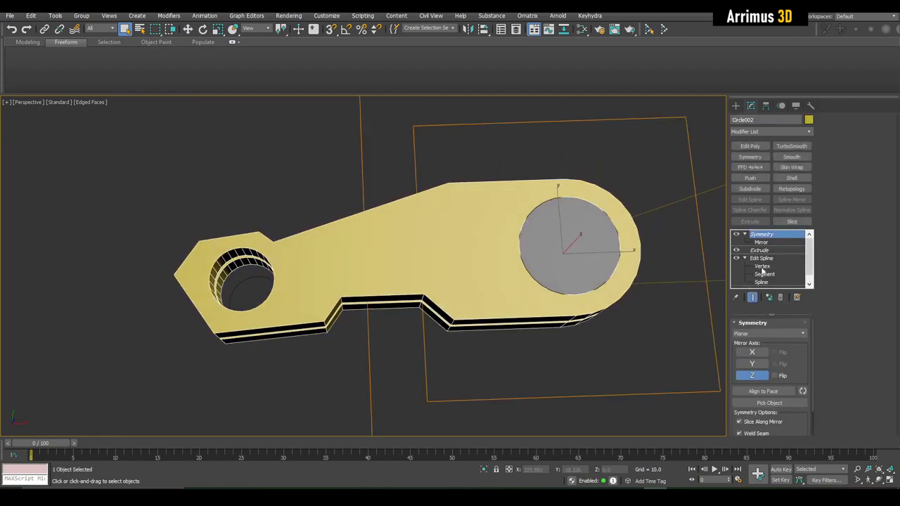
{"action": "left_click", "coordinate": [762, 267]}
{"action": "scroll", "coordinate": [352, 294], "scroll_direction": "up", "scroll_amount": 3}
{"action": "middle_click_drag", "start_coordinate": [364, 287], "coordinate": [358, 288], "text": "alt"}
{"action": "key", "text": "1"}
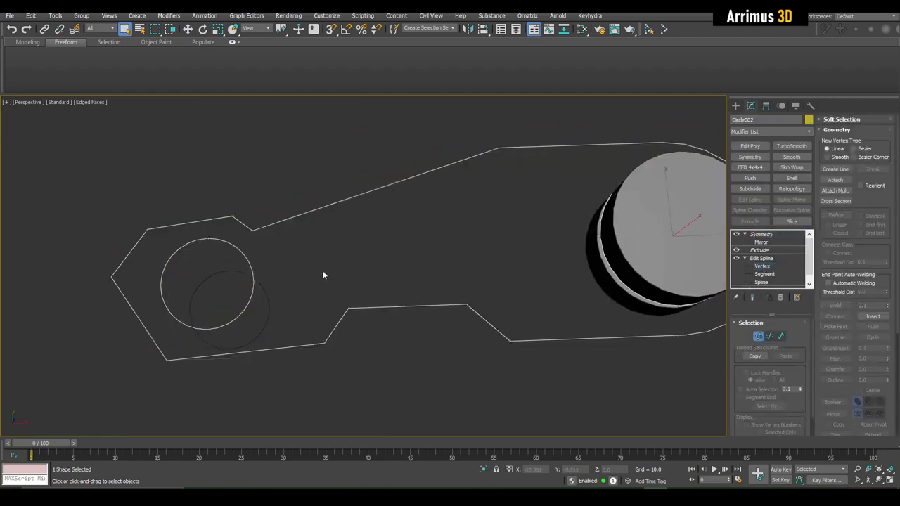
{"action": "left_click_drag", "start_coordinate": [320, 270], "coordinate": [515, 325]}
{"action": "key", "text": "1"}
{"action": "key", "text": "w"}
{"action": "middle_click_drag", "start_coordinate": [451, 289], "coordinate": [433, 298]}
{"action": "scroll", "coordinate": [421, 294], "scroll_direction": "down", "scroll_amount": 3}
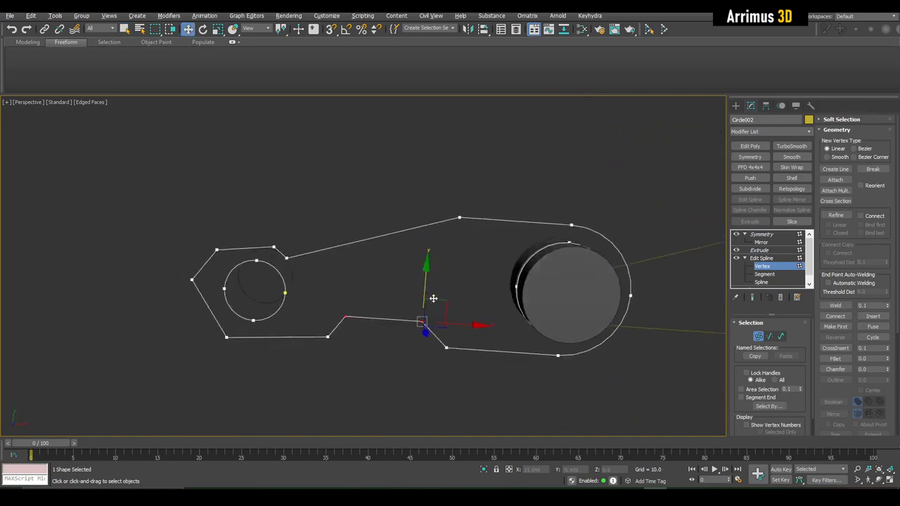
{"action": "left_click_drag", "start_coordinate": [433, 298], "coordinate": [438, 229]}
{"action": "left_click_drag", "start_coordinate": [436, 268], "coordinate": [434, 281]}
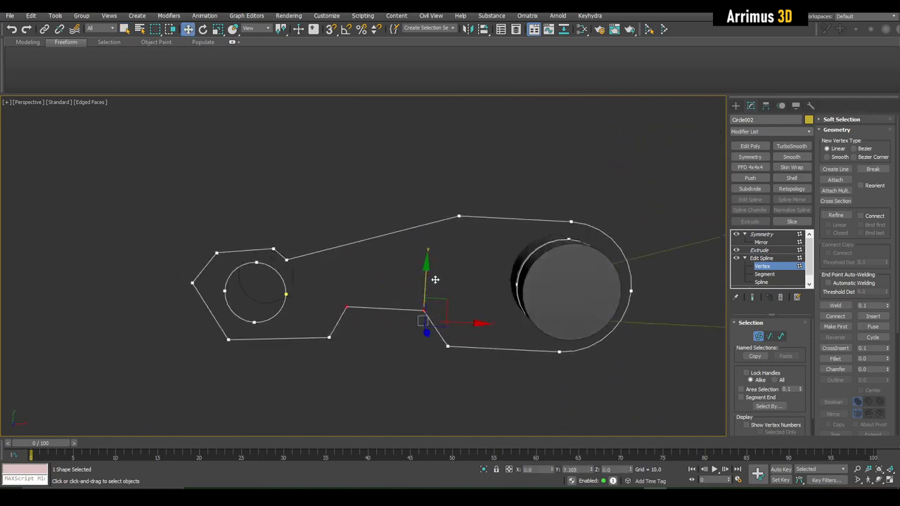
{"action": "middle_click_drag", "start_coordinate": [436, 280], "coordinate": [417, 274]}
Move the notch vertex nearest the disc up and toward it, and slide the lower corner vertex under the disc to slant that side.
{"action": "left_click_drag", "start_coordinate": [452, 280], "coordinate": [472, 244]}
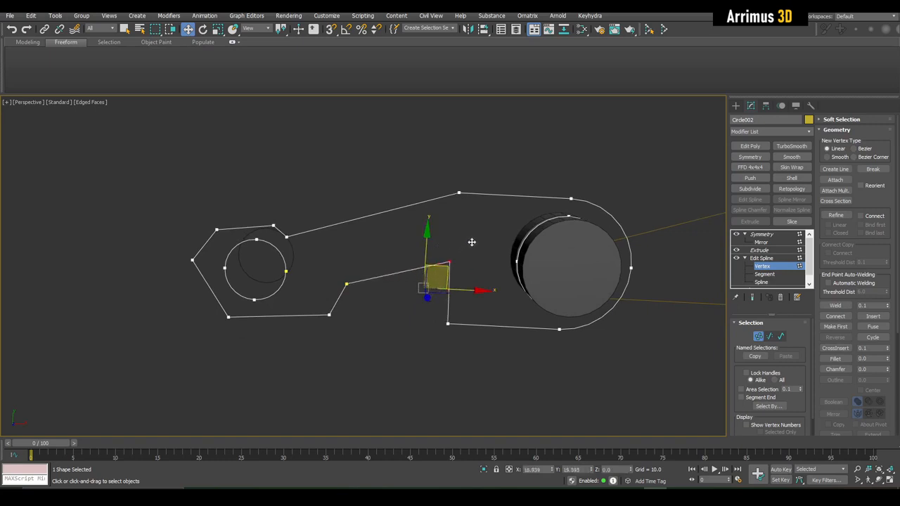
{"action": "left_click_drag", "start_coordinate": [398, 317], "coordinate": [466, 353]}
{"action": "left_click_drag", "start_coordinate": [498, 325], "coordinate": [555, 332]}
{"action": "left_click", "coordinate": [450, 264]}
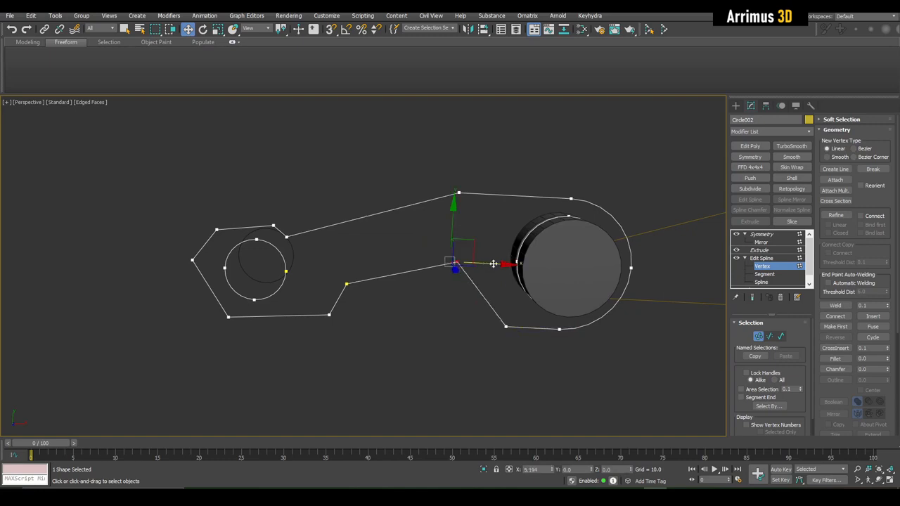
{"action": "mouse_move", "coordinate": [493, 264]}
{"action": "middle_mouse_down", "text": "alt"}
{"action": "mouse_move", "coordinate": [470, 266]}
{"action": "mouse_move", "coordinate": [471, 249]}
{"action": "middle_mouse_up", "text": "alt"}
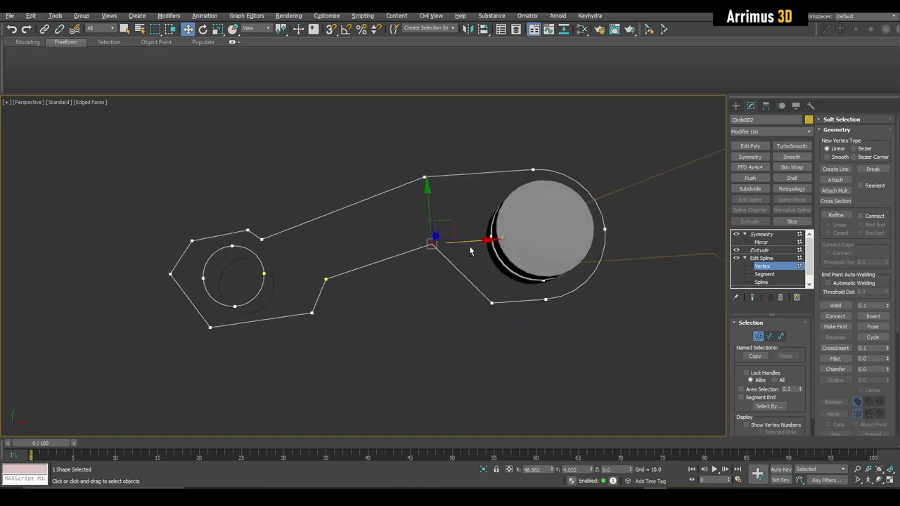
Shift the two notch vertices beside the small circle slightly toward the outline's small end.
{"action": "middle_click_drag", "start_coordinate": [455, 284], "coordinate": [482, 280]}
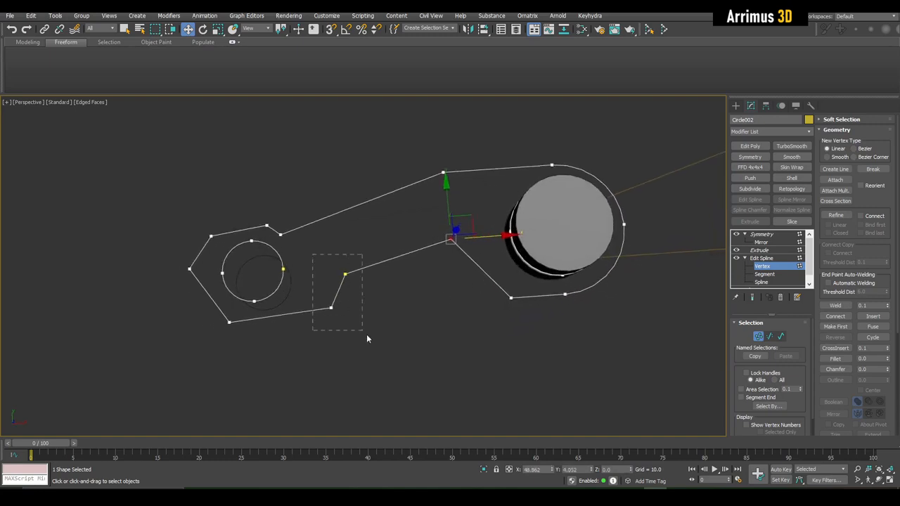
{"action": "left_click_drag", "start_coordinate": [366, 335], "coordinate": [367, 335]}
{"action": "left_click_drag", "start_coordinate": [376, 274], "coordinate": [363, 273]}
{"action": "left_click", "coordinate": [478, 278]}
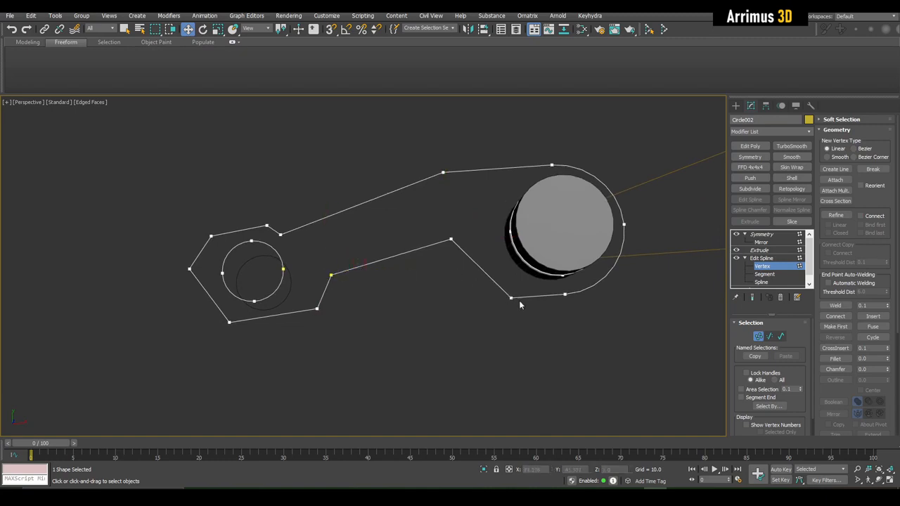
Move the upper edge's bend vertex toward the small end and convert the two vertices beside the small circle to Corner.
{"action": "middle_click_drag", "start_coordinate": [510, 268], "coordinate": [438, 280], "text": "alt"}
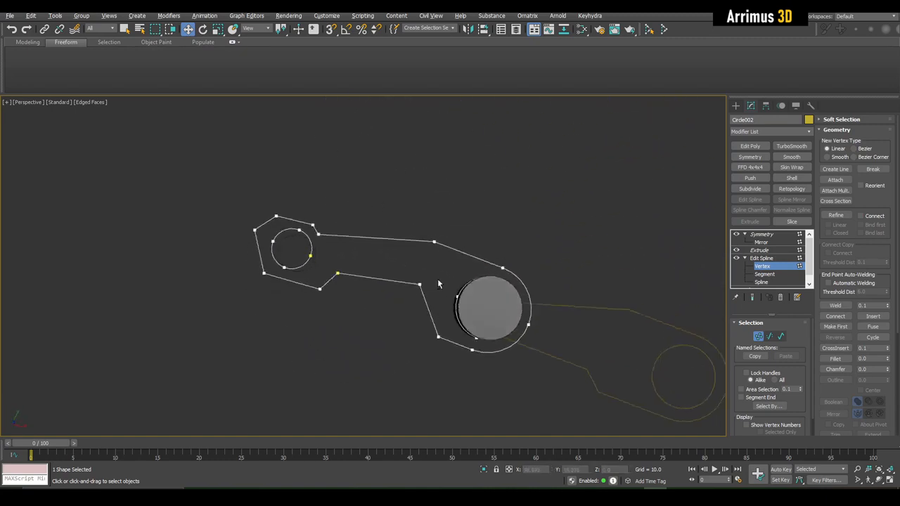
{"action": "left_click_drag", "start_coordinate": [403, 209], "coordinate": [338, 227]}
{"action": "scroll", "coordinate": [259, 231], "scroll_direction": "up", "scroll_amount": 3}
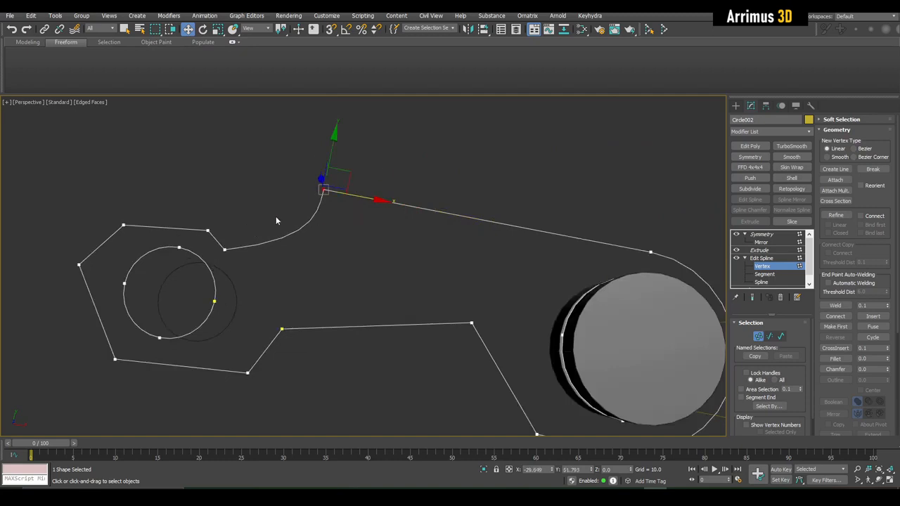
{"action": "middle_click_drag", "start_coordinate": [277, 217], "coordinate": [310, 219]}
{"action": "left_click", "coordinate": [391, 204]}
{"action": "left_click_drag", "start_coordinate": [235, 264], "coordinate": [234, 261]}
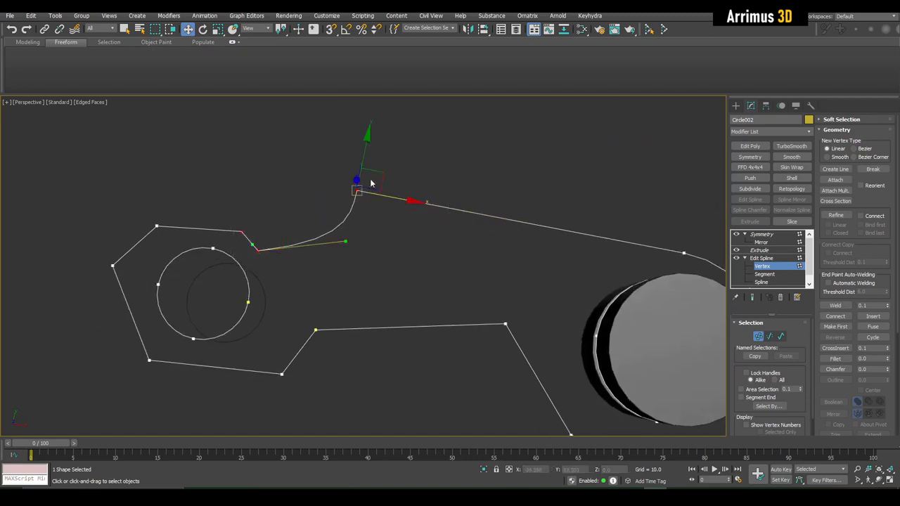
{"action": "right_click", "coordinate": [367, 177]}
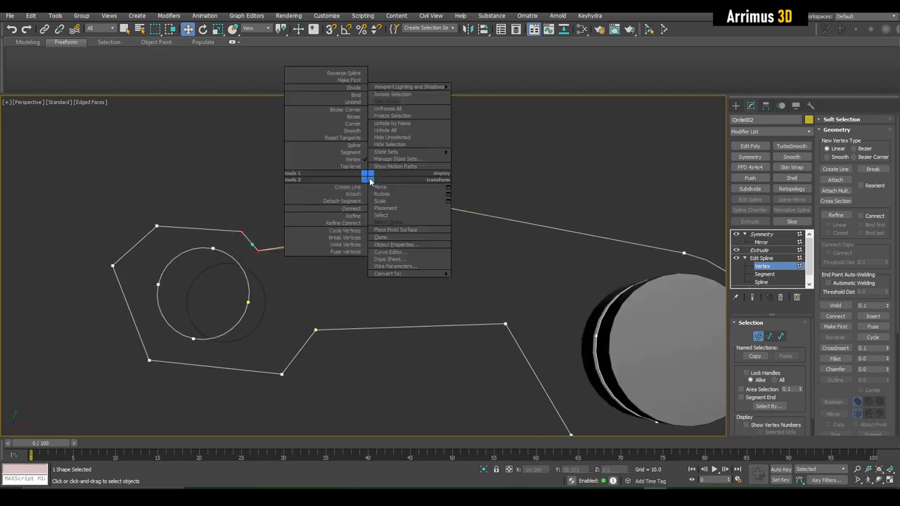
{"action": "left_click", "coordinate": [351, 132]}
{"action": "middle_click_drag", "start_coordinate": [455, 144], "coordinate": [327, 157], "text": "alt"}
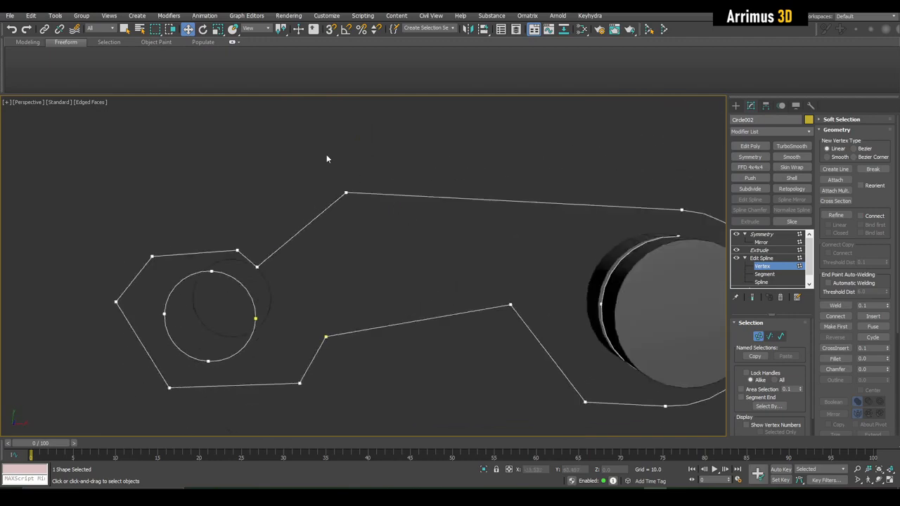
Slide the upper edge's bend vertex back toward the disc and leave vertex editing.
{"action": "scroll", "coordinate": [326, 159], "scroll_direction": "down", "scroll_amount": 3}
{"action": "left_click", "coordinate": [325, 195]}
{"action": "left_click_drag", "start_coordinate": [364, 197], "coordinate": [486, 203]}
{"action": "key", "text": "1"}
Move the arm's Symmetry mirror plane so its two extruded halves are spaced apart, and deselect the arm.
{"action": "mouse_move", "coordinate": [429, 177]}
{"action": "middle_mouse_down", "text": "alt"}
{"action": "mouse_move", "coordinate": [435, 191]}
{"action": "mouse_move", "coordinate": [444, 177]}
{"action": "middle_mouse_up", "text": "alt"}
{"action": "left_click", "coordinate": [777, 235]}
{"action": "middle_click_drag", "start_coordinate": [506, 229], "coordinate": [411, 197], "text": "alt"}
{"action": "key", "text": "q"}
{"action": "left_click", "coordinate": [414, 218]}
{"action": "left_click", "coordinate": [420, 224]}
{"action": "left_click", "coordinate": [767, 243]}
{"action": "left_click_drag", "start_coordinate": [411, 212], "coordinate": [420, 229]}
{"action": "middle_click_drag", "start_coordinate": [489, 231], "coordinate": [466, 245]}
{"action": "key", "text": "1"}
{"action": "key", "text": "q"}
{"action": "left_click", "coordinate": [555, 284]}
Turn off the yellow arm's Symmetry and Extrude modifiers to show it as a flat outline again.
{"action": "left_click_drag", "start_coordinate": [481, 241], "coordinate": [480, 240]}
{"action": "middle_click_drag", "start_coordinate": [480, 240], "coordinate": [658, 267], "text": "alt"}
{"action": "middle_click_drag", "start_coordinate": [580, 254], "coordinate": [469, 239], "text": "alt"}
{"action": "scroll", "coordinate": [525, 272], "scroll_direction": "down", "scroll_amount": 3}
{"action": "scroll", "coordinate": [293, 223], "scroll_direction": "up", "scroll_amount": 3}
{"action": "left_click", "coordinate": [292, 223]}
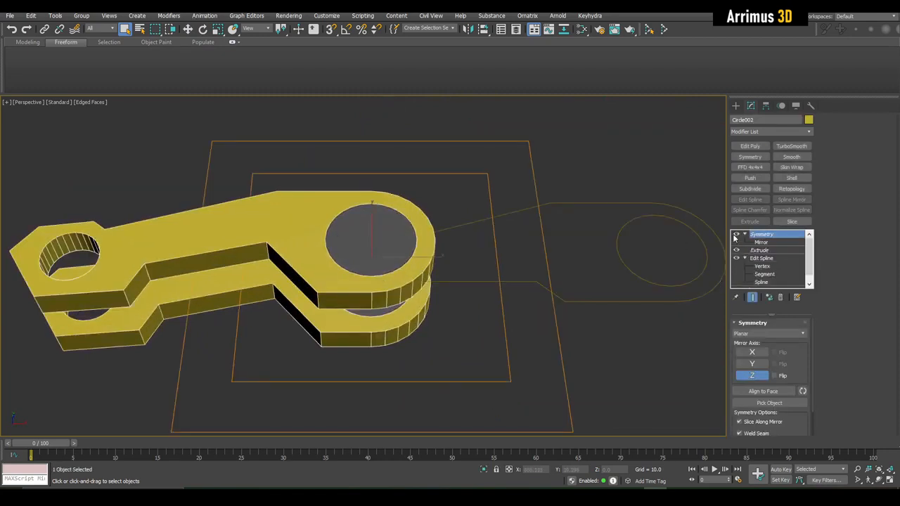
{"action": "left_click", "coordinate": [736, 235]}
{"action": "left_click", "coordinate": [736, 250]}
{"action": "left_click", "coordinate": [490, 253]}
Select the copied arm outline with the single circle and add a Spline Mirror modifier directly above its Edit Spline.
{"action": "mouse_move", "coordinate": [490, 252]}
{"action": "middle_mouse_down", "text": "alt"}
{"action": "mouse_move", "coordinate": [482, 220]}
{"action": "mouse_move", "coordinate": [473, 282]}
{"action": "mouse_move", "coordinate": [483, 243]}
{"action": "mouse_move", "coordinate": [383, 242]}
{"action": "mouse_move", "coordinate": [481, 259]}
{"action": "middle_mouse_up", "text": "alt"}
{"action": "left_click", "coordinate": [483, 223]}
{"action": "key", "text": "w"}
{"action": "scroll", "coordinate": [476, 270], "scroll_direction": "down", "scroll_amount": 3}
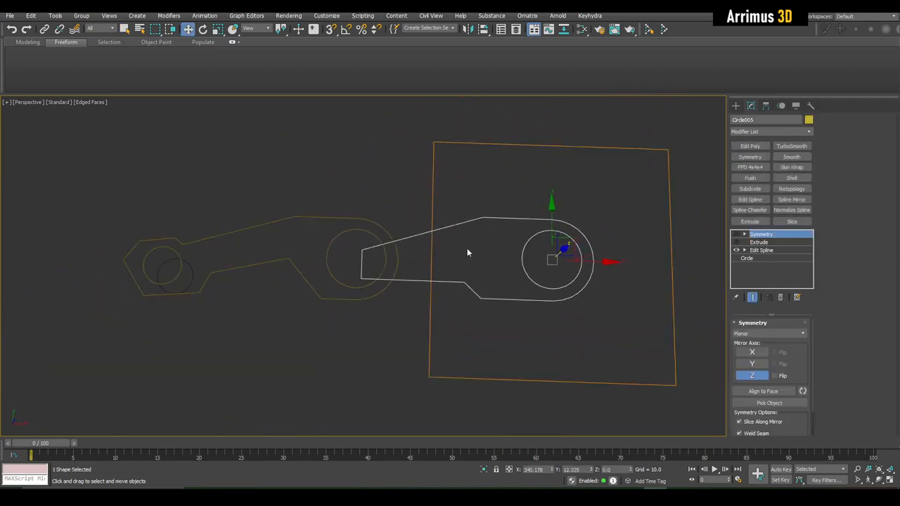
{"action": "scroll", "coordinate": [496, 253], "scroll_direction": "up", "scroll_amount": 4}
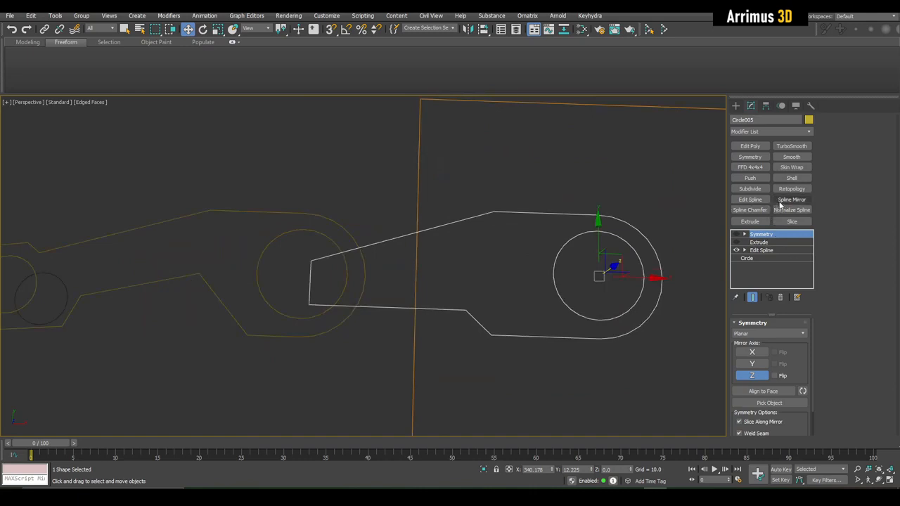
{"action": "left_click", "coordinate": [764, 249]}
{"action": "left_click", "coordinate": [787, 200]}
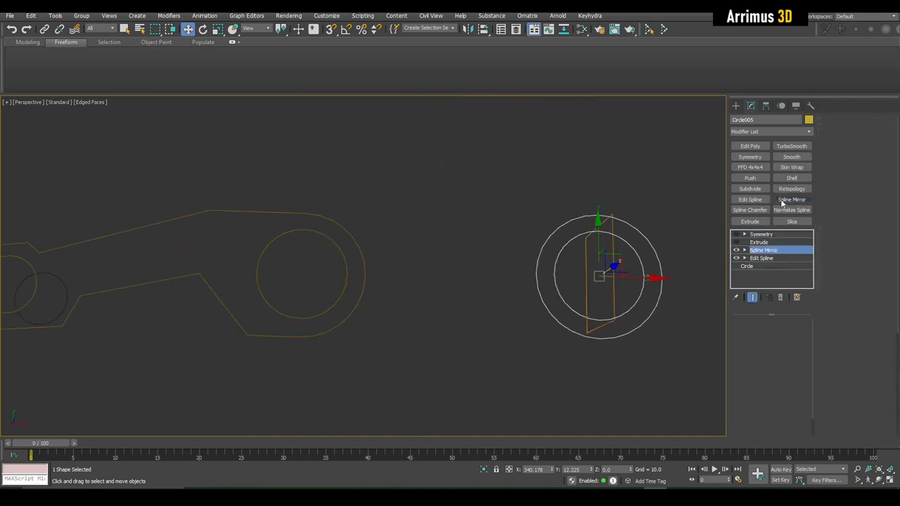
{"action": "middle_click_drag", "start_coordinate": [630, 286], "coordinate": [656, 290]}
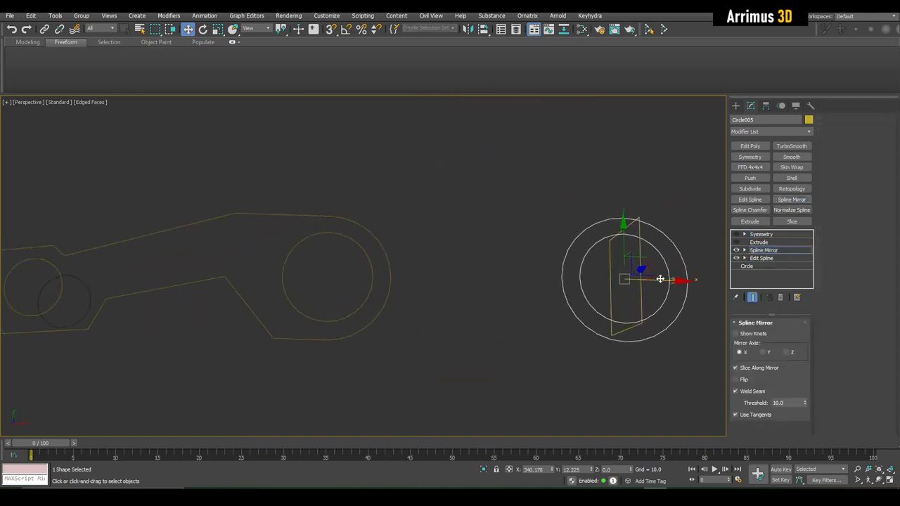
{"action": "left_click_drag", "start_coordinate": [661, 280], "coordinate": [497, 251]}
{"action": "right_click", "coordinate": [497, 251]}
{"action": "key", "text": "1"}
{"action": "key", "text": "q"}
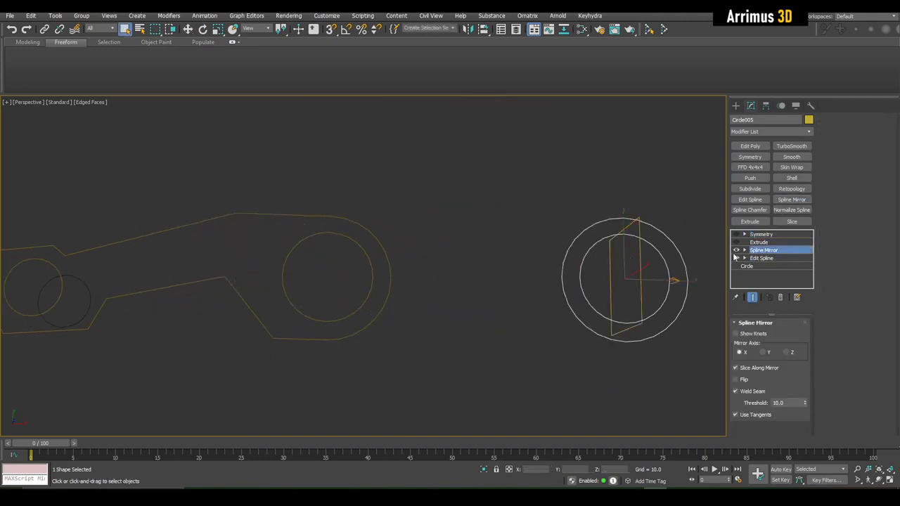
Move the Spline Mirror plane to the outline's narrow end to form a two-ended link, and leave mirror editing.
{"action": "left_click", "coordinate": [736, 251]}
{"action": "key", "text": "w"}
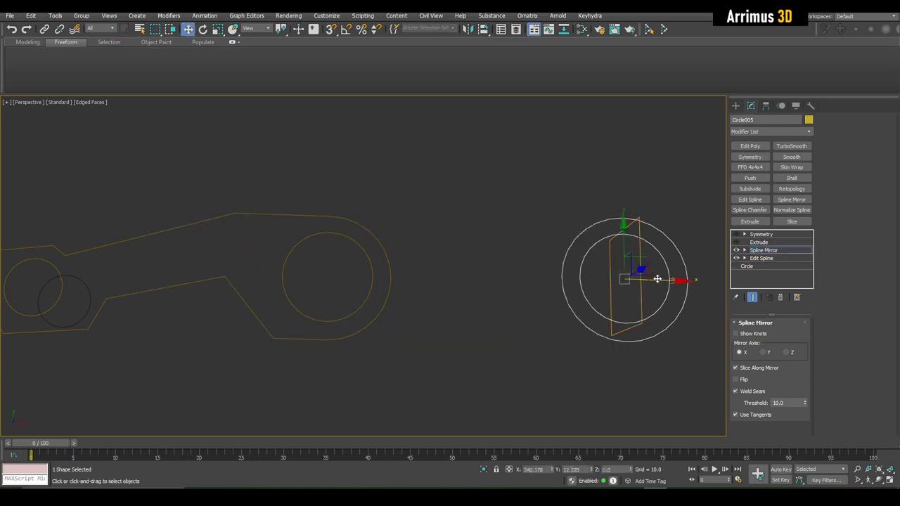
{"action": "left_click_drag", "start_coordinate": [657, 279], "coordinate": [476, 249]}
{"action": "left_click", "coordinate": [764, 250]}
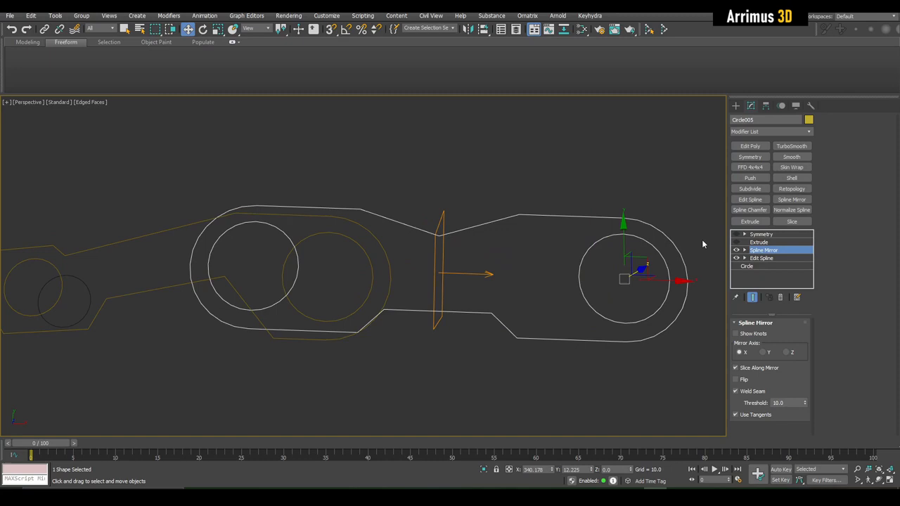
Add an Edit Spline above the Spline Mirror and delete the mirror-seam vertices on the link's upper and lower edges.
{"action": "left_click", "coordinate": [750, 199]}
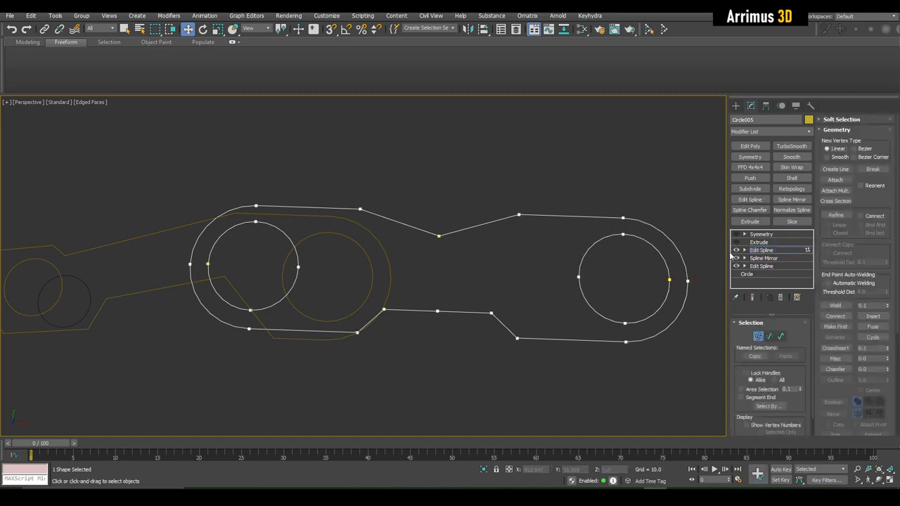
{"action": "left_click", "coordinate": [745, 251]}
{"action": "left_click_drag", "start_coordinate": [449, 232], "coordinate": [454, 244]}
{"action": "key", "text": "Delete"}
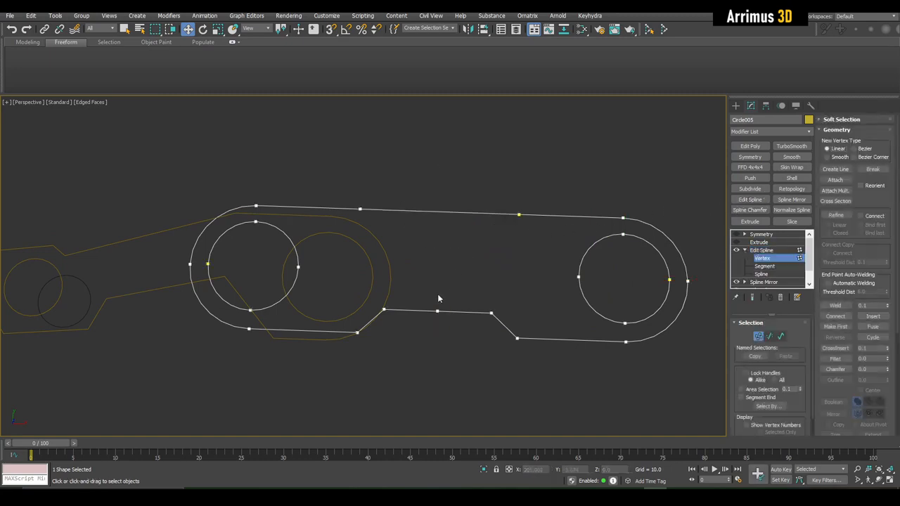
{"action": "left_click_drag", "start_coordinate": [429, 296], "coordinate": [447, 331]}
{"action": "key", "text": "Delete"}
{"action": "middle_click_drag", "start_coordinate": [463, 295], "coordinate": [429, 289]}
{"action": "scroll", "coordinate": [449, 292], "scroll_direction": "down", "scroll_amount": 3}
{"action": "key", "text": "1"}
Move the link outline so that its mirrored end roughly overlaps the arm's large round end.
{"action": "left_click_drag", "start_coordinate": [544, 270], "coordinate": [594, 277]}
{"action": "scroll", "coordinate": [448, 249], "scroll_direction": "up", "scroll_amount": 3}
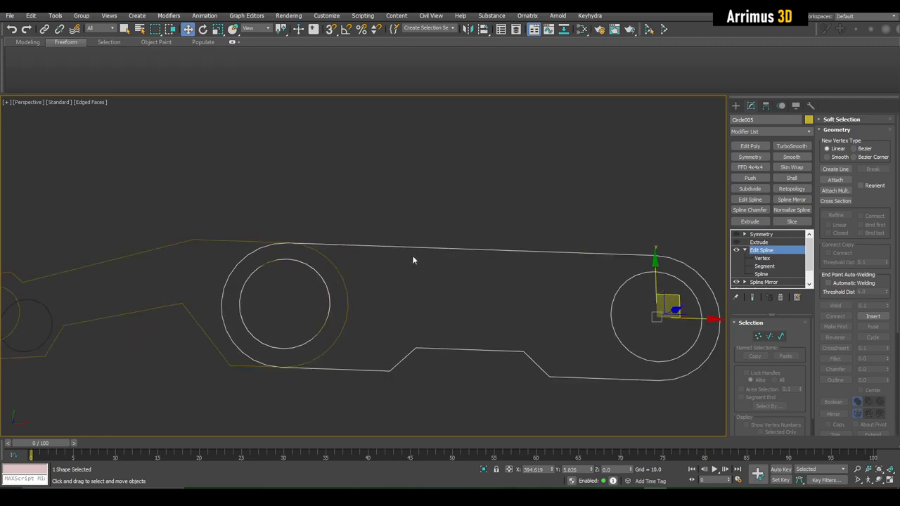
{"action": "scroll", "coordinate": [414, 259], "scroll_direction": "down", "scroll_amount": 2}
{"action": "scroll", "coordinate": [406, 263], "scroll_direction": "up", "scroll_amount": 2}
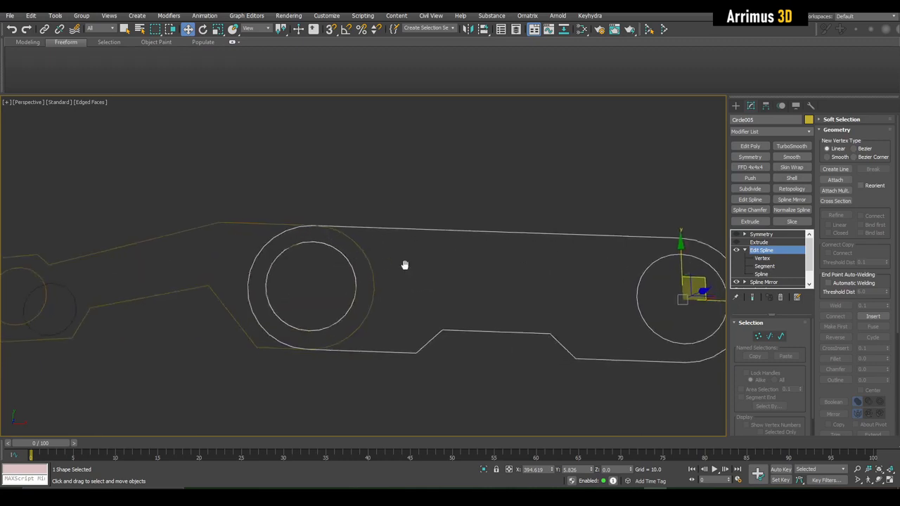
{"action": "scroll", "coordinate": [445, 260], "scroll_direction": "down", "scroll_amount": 2}
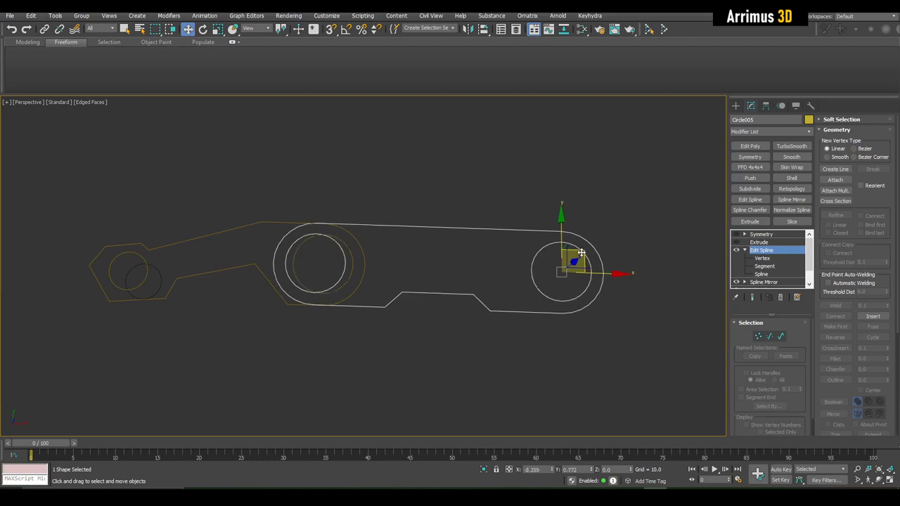
{"action": "scroll", "coordinate": [330, 261], "scroll_direction": "up", "scroll_amount": 4}
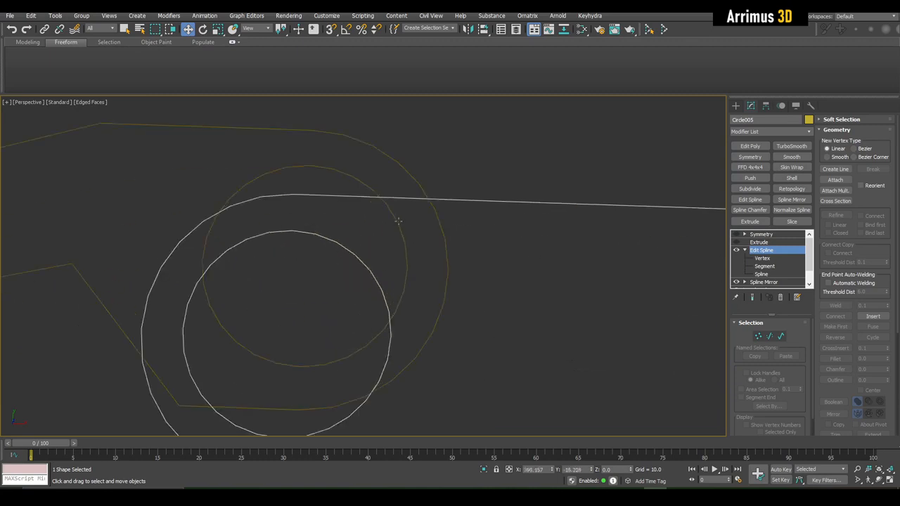
{"action": "scroll", "coordinate": [400, 225], "scroll_direction": "down", "scroll_amount": 3}
{"action": "scroll", "coordinate": [341, 211], "scroll_direction": "up", "scroll_amount": 2}
{"action": "scroll", "coordinate": [370, 217], "scroll_direction": "up", "scroll_amount": 1}
{"action": "scroll", "coordinate": [341, 184], "scroll_direction": "down", "scroll_amount": 1}
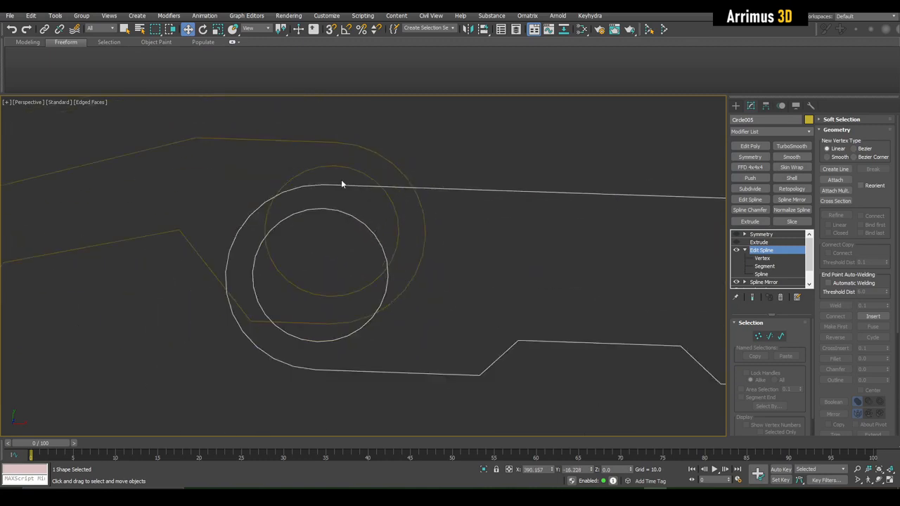
{"action": "middle_click_drag", "start_coordinate": [341, 184], "coordinate": [357, 200]}
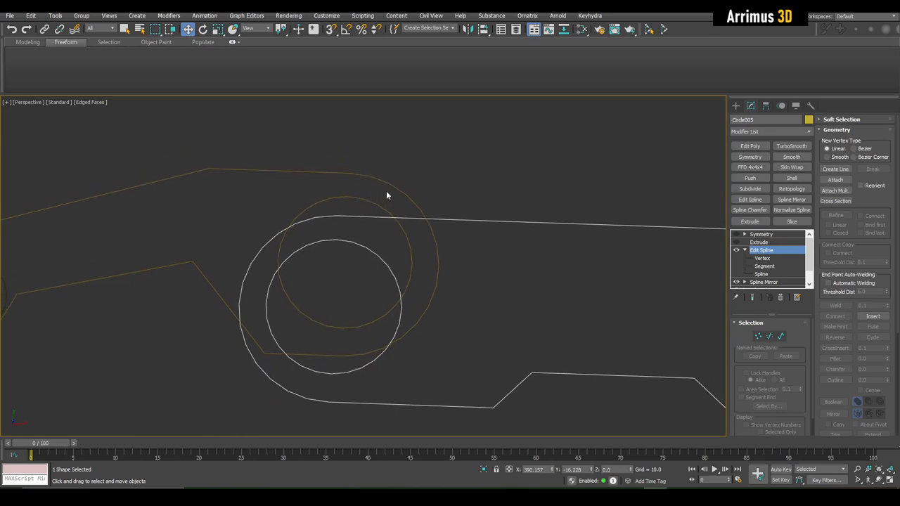
Enable vertex snapping, snap the link's end circle onto the arm's large circle, and turn snapping off again.
{"action": "right_click", "coordinate": [330, 34]}
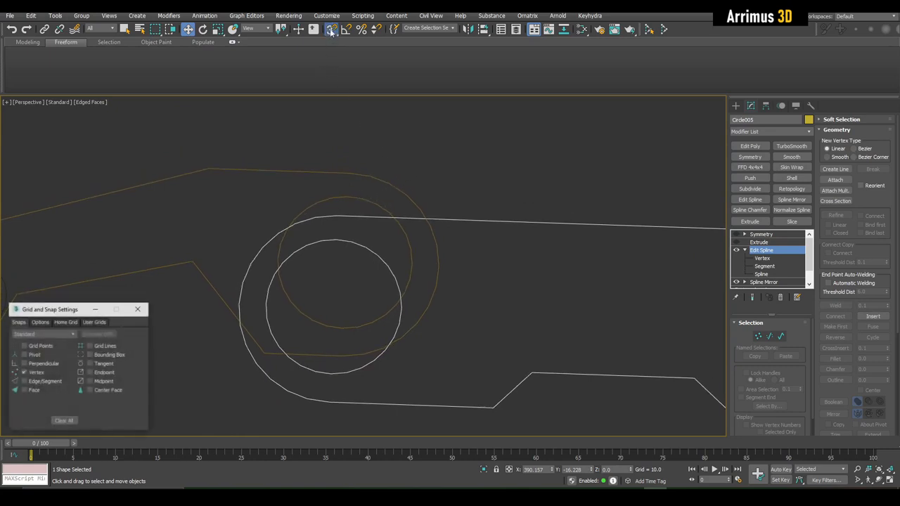
{"action": "mouse_move", "coordinate": [360, 309]}
{"action": "middle_mouse_down"}
{"action": "mouse_move", "coordinate": [366, 319]}
{"action": "mouse_move", "coordinate": [391, 295]}
{"action": "middle_mouse_up"}
{"action": "middle_click_drag", "start_coordinate": [370, 250], "coordinate": [390, 261]}
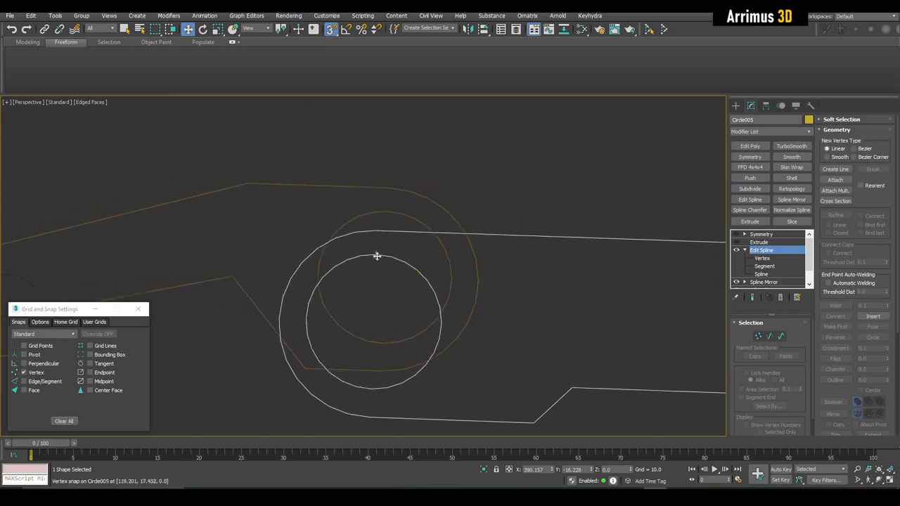
{"action": "left_click_drag", "start_coordinate": [374, 256], "coordinate": [388, 210]}
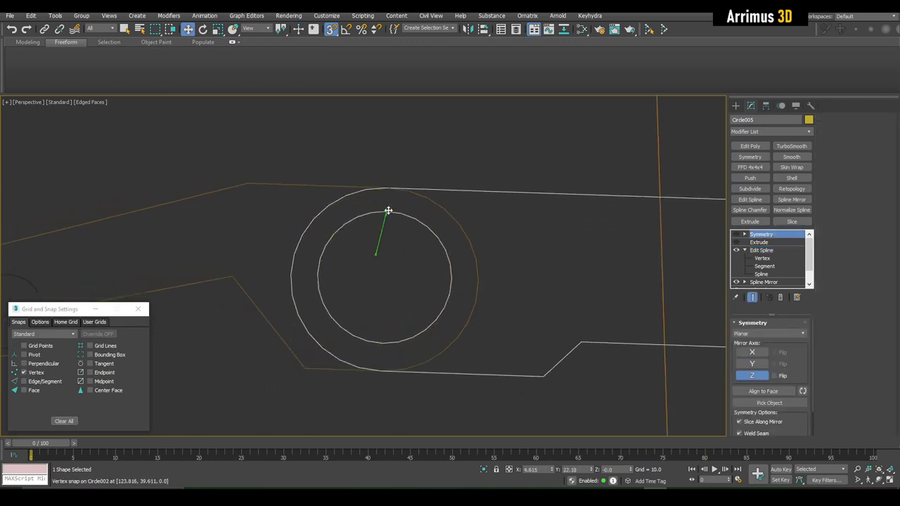
{"action": "scroll", "coordinate": [383, 232], "scroll_direction": "down", "scroll_amount": 5}
{"action": "key", "text": "s"}
{"action": "left_click", "coordinate": [139, 309]}
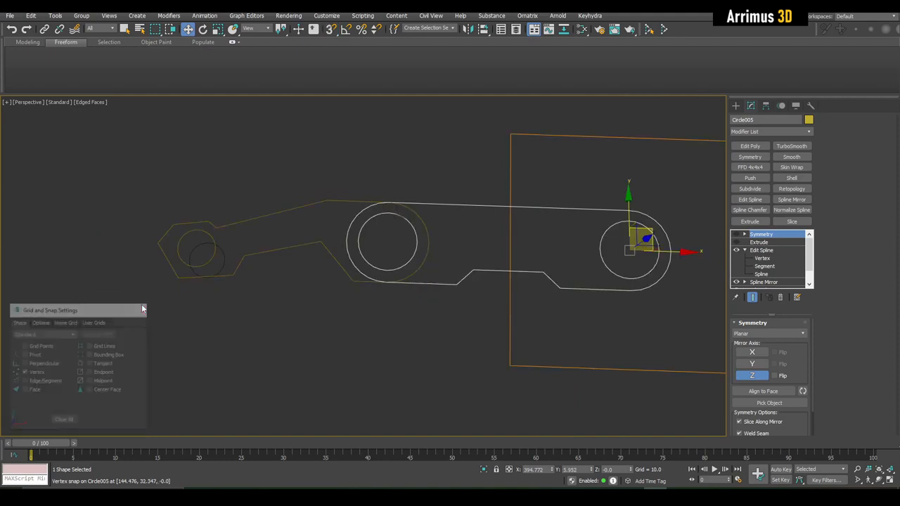
Shorten the link by moving all vertices of its free end about 102 units toward the arm along X.
{"action": "middle_click_drag", "start_coordinate": [414, 298], "coordinate": [377, 305]}
{"action": "key", "text": "q"}
{"action": "middle_click_drag", "start_coordinate": [425, 314], "coordinate": [384, 312]}
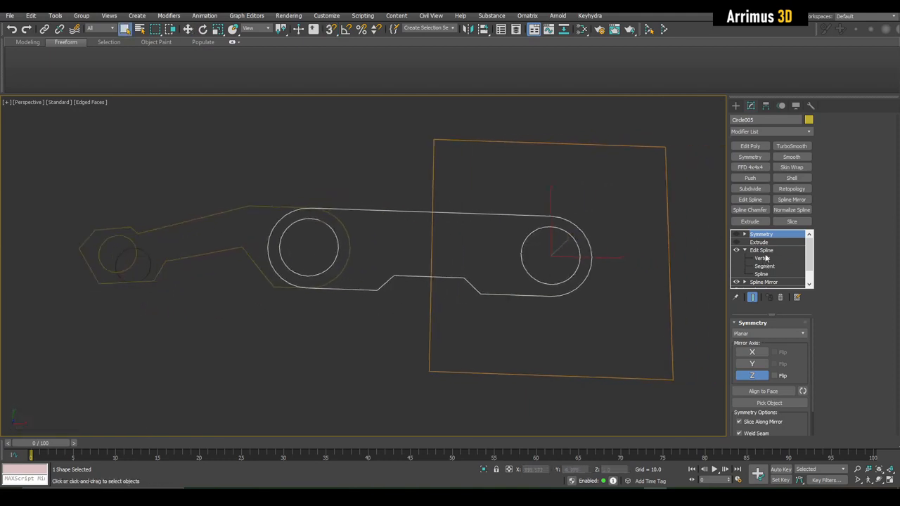
{"action": "left_click", "coordinate": [763, 258]}
{"action": "left_click_drag", "start_coordinate": [467, 208], "coordinate": [609, 348]}
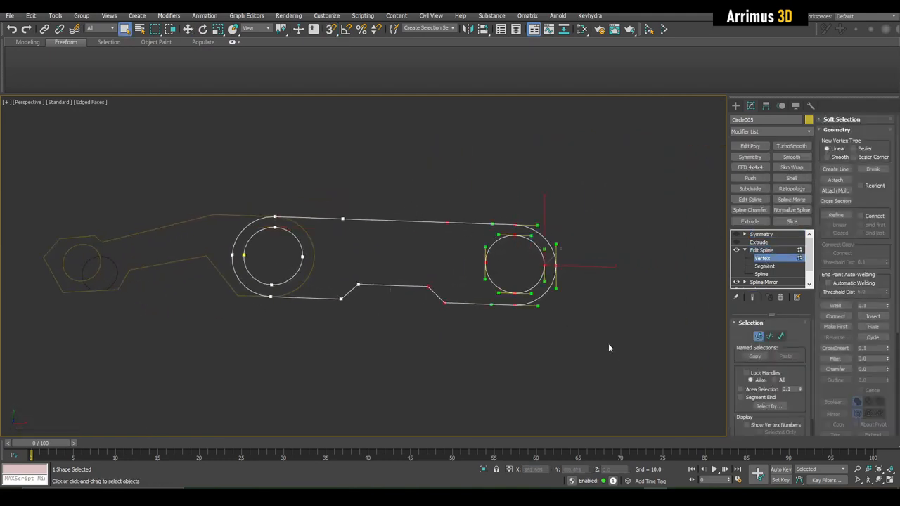
{"action": "key", "text": "w"}
{"action": "left_click_drag", "start_coordinate": [582, 268], "coordinate": [491, 258]}
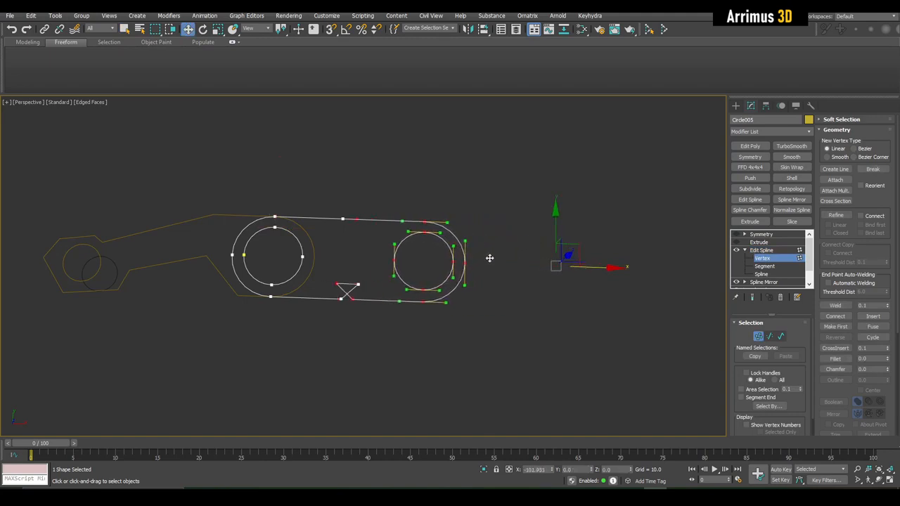
Delete the crossed notch vertices and the extra upper-edge vertices so both long edges run straight, and leave vertex editing.
{"action": "scroll", "coordinate": [337, 247], "scroll_direction": "up", "scroll_amount": 5}
{"action": "left_click", "coordinate": [334, 173]}
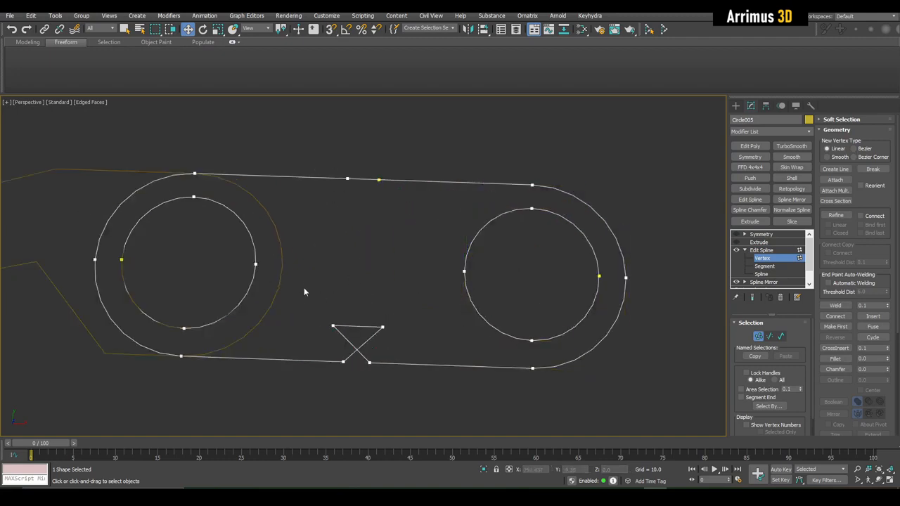
{"action": "left_click_drag", "start_coordinate": [304, 287], "coordinate": [405, 343]}
{"action": "key", "text": "Delete"}
{"action": "left_click_drag", "start_coordinate": [318, 328], "coordinate": [394, 386]}
{"action": "key", "text": "Delete"}
{"action": "left_click_drag", "start_coordinate": [329, 152], "coordinate": [405, 218]}
{"action": "key", "text": "Delete"}
{"action": "middle_click_drag", "start_coordinate": [374, 239], "coordinate": [476, 236]}
{"action": "key", "text": "1"}
{"action": "scroll", "coordinate": [405, 237], "scroll_direction": "down", "scroll_amount": 5}
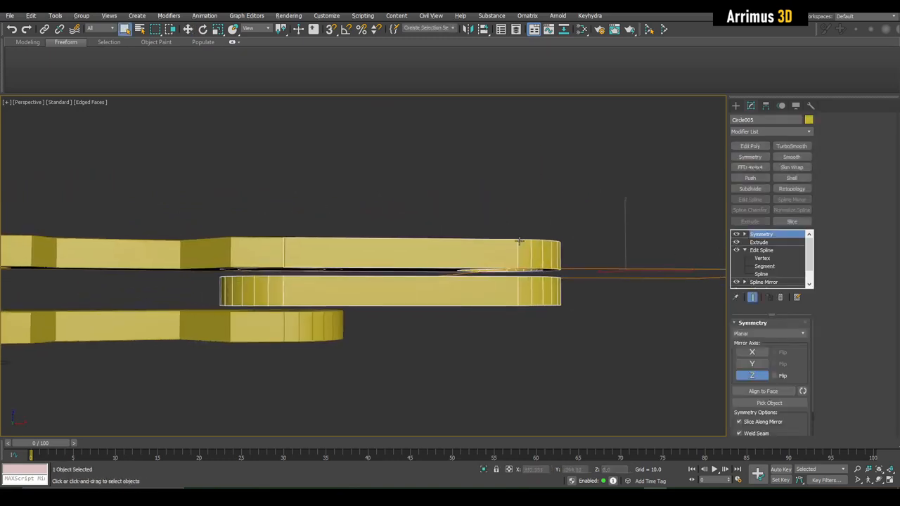
Turn the link's Extrude and Symmetry back on, fit it between the arm's two plates in height and thickness, and deselect it.
{"action": "left_click_drag", "start_coordinate": [624, 234], "coordinate": [627, 247]}
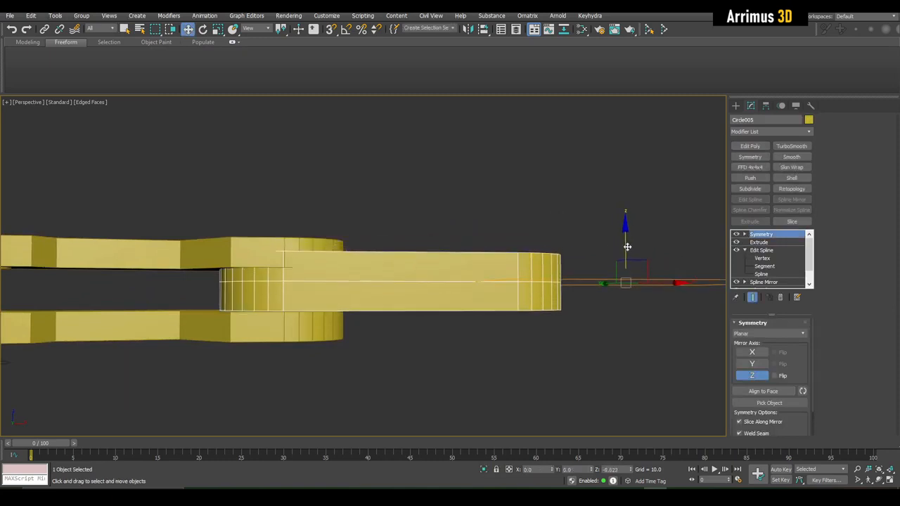
{"action": "middle_click_drag", "start_coordinate": [627, 247], "coordinate": [613, 235], "text": "alt"}
{"action": "key", "text": "1"}
{"action": "left_click_drag", "start_coordinate": [687, 225], "coordinate": [689, 243]}
{"action": "key", "text": "1"}
{"action": "left_click", "coordinate": [771, 243]}
{"action": "left_click", "coordinate": [766, 235]}
{"action": "key", "text": "1"}
{"action": "key", "text": "1"}
{"action": "key", "text": "q"}
{"action": "middle_click_drag", "start_coordinate": [567, 219], "coordinate": [476, 262], "text": "alt"}
{"action": "scroll", "coordinate": [586, 293], "scroll_direction": "down", "scroll_amount": 5}
{"action": "scroll", "coordinate": [585, 293], "scroll_direction": "up", "scroll_amount": 3}
{"action": "left_click", "coordinate": [492, 302]}
{"action": "middle_click_drag", "start_coordinate": [492, 302], "coordinate": [498, 260], "text": "alt"}
Detach a copy of the circle at the link's free end as Shape001 and leave spline editing.
{"action": "left_click", "coordinate": [498, 242]}
{"action": "left_click", "coordinate": [765, 252]}
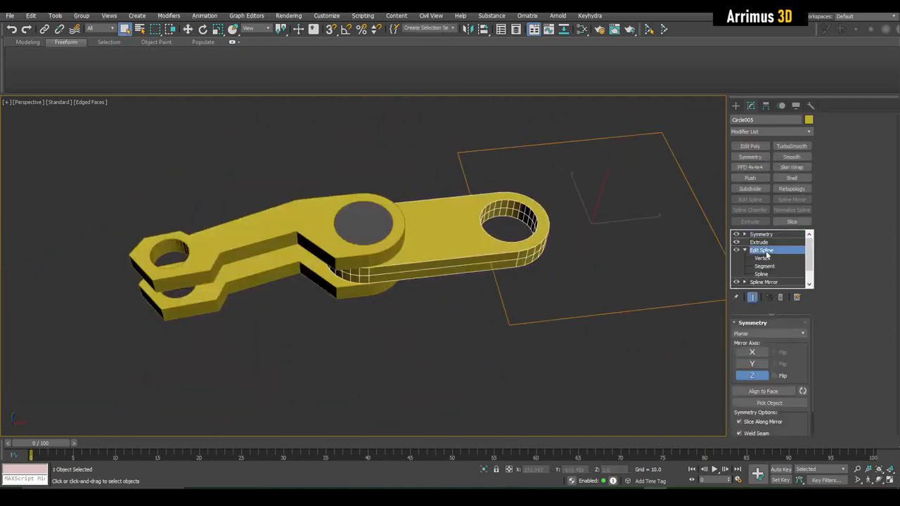
{"action": "scroll", "coordinate": [675, 260], "scroll_direction": "up", "scroll_amount": 3}
{"action": "left_click", "coordinate": [759, 274]}
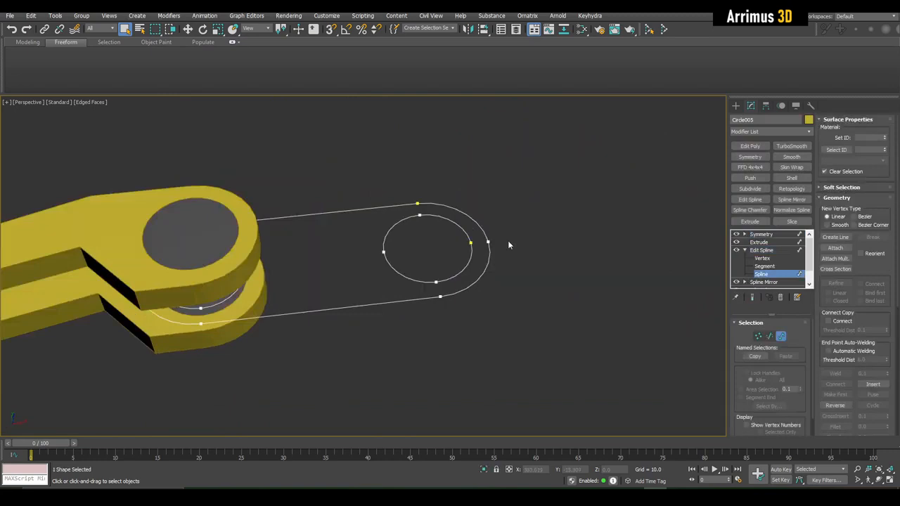
{"action": "left_click", "coordinate": [457, 221]}
{"action": "scroll", "coordinate": [556, 272], "scroll_direction": "up", "scroll_amount": 2}
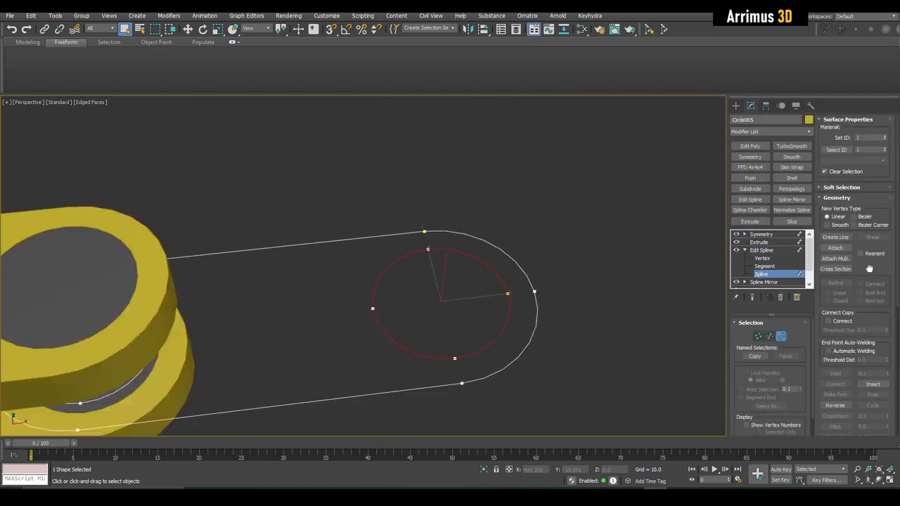
{"action": "left_click_drag", "start_coordinate": [869, 268], "coordinate": [874, 205]}
{"action": "scroll", "coordinate": [850, 339], "scroll_direction": "down", "scroll_amount": 4}
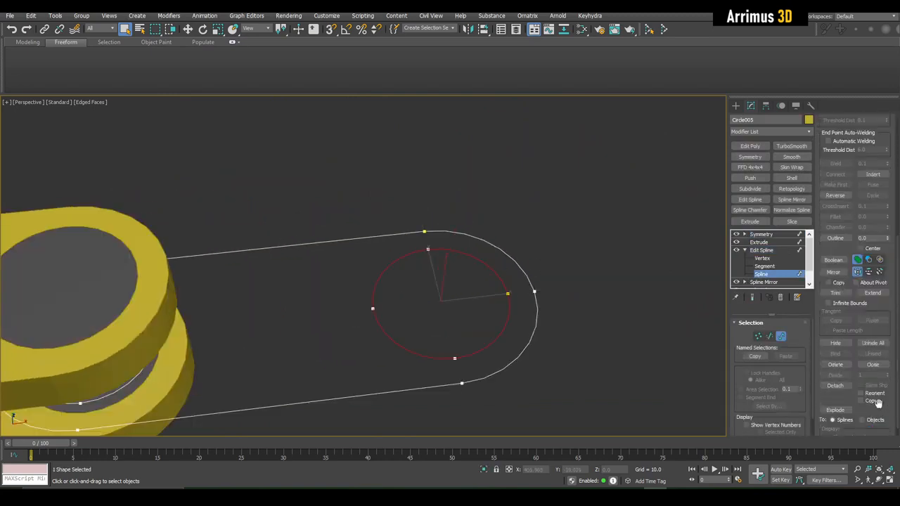
{"action": "left_click", "coordinate": [835, 386]}
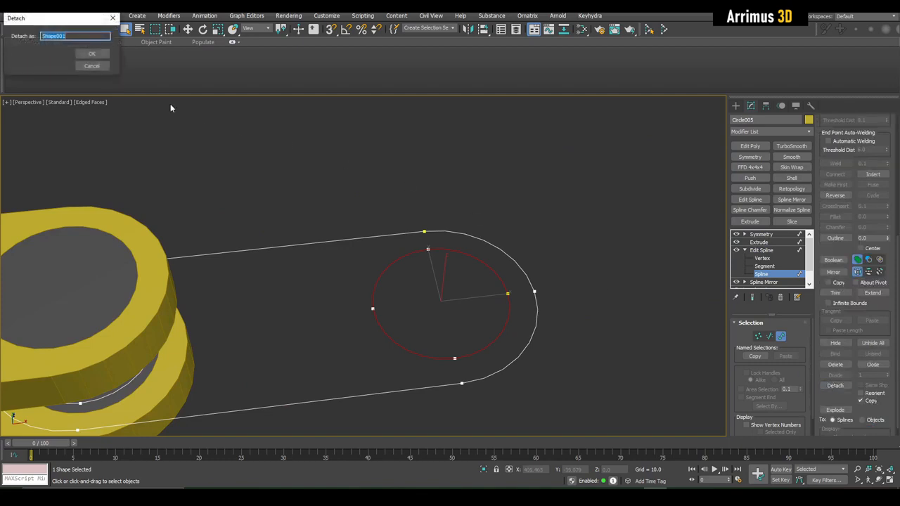
{"action": "left_click", "coordinate": [90, 53]}
{"action": "middle_click_drag", "start_coordinate": [478, 209], "coordinate": [463, 199]}
{"action": "key", "text": "3"}
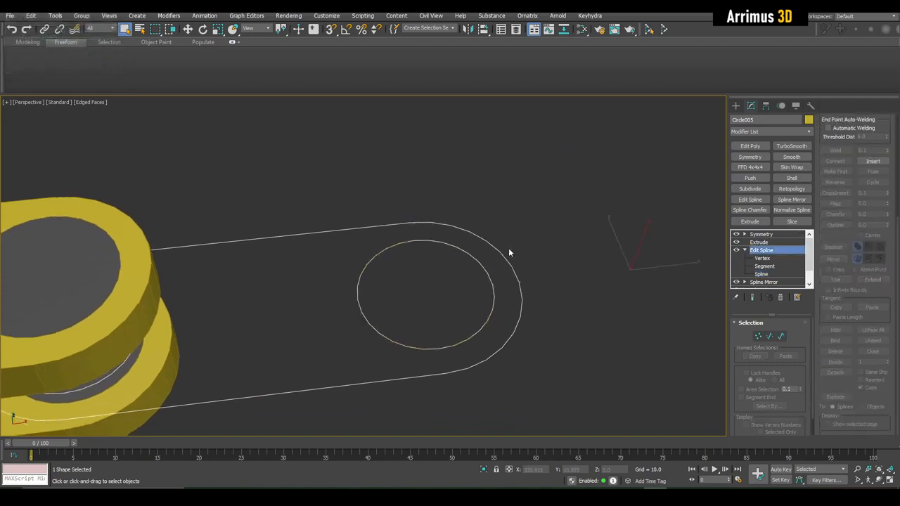
{"action": "key", "text": "w"}
{"action": "left_click_drag", "start_coordinate": [658, 269], "coordinate": [415, 274]}
{"action": "key", "text": "ctrl+z"}
Select the detached circle in the link's free-end hole and add an Extrude modifier to it.
{"action": "left_click_drag", "start_coordinate": [308, 182], "coordinate": [321, 246], "text": "alt"}
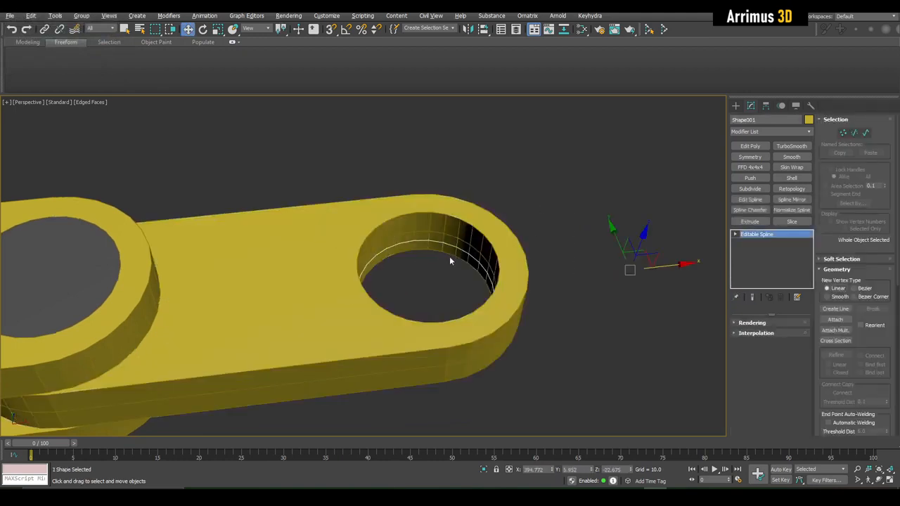
{"action": "middle_click_drag", "start_coordinate": [450, 256], "coordinate": [464, 255]}
{"action": "left_click", "coordinate": [750, 221]}
{"action": "middle_click_drag", "start_coordinate": [583, 250], "coordinate": [543, 239]}
Copy the link's Symmetry and Extrude modifiers together.
{"action": "left_click", "coordinate": [409, 210]}
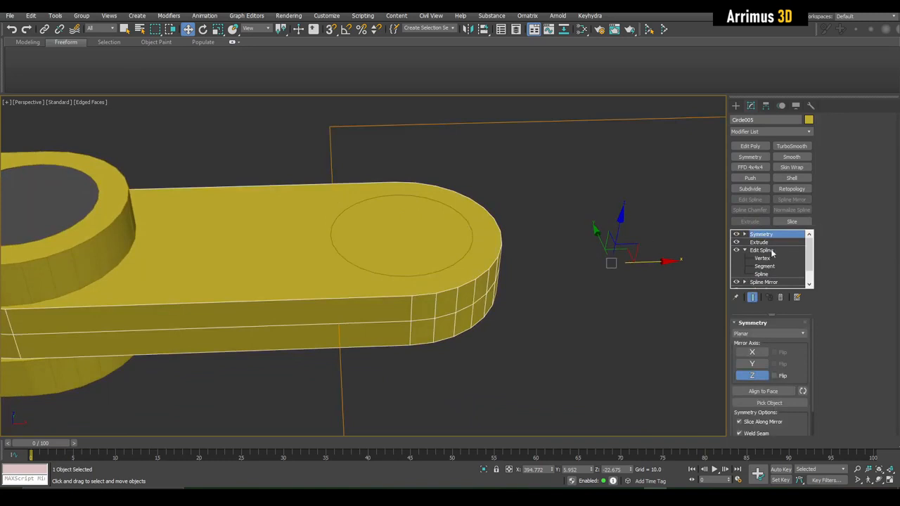
{"action": "left_click", "coordinate": [760, 242], "text": "ctrl"}
{"action": "right_click", "coordinate": [763, 242]}
{"action": "left_click", "coordinate": [774, 281]}
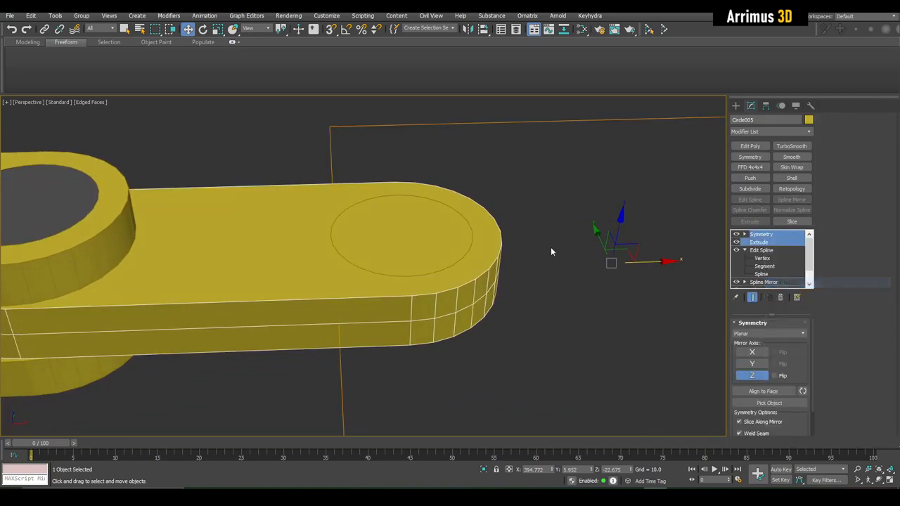
Delete the detached circle's own Extrude and paste the copied Extrude and Symmetry modifiers onto it.
{"action": "left_click", "coordinate": [486, 236]}
{"action": "right_click", "coordinate": [764, 242]}
{"action": "left_click", "coordinate": [767, 248]}
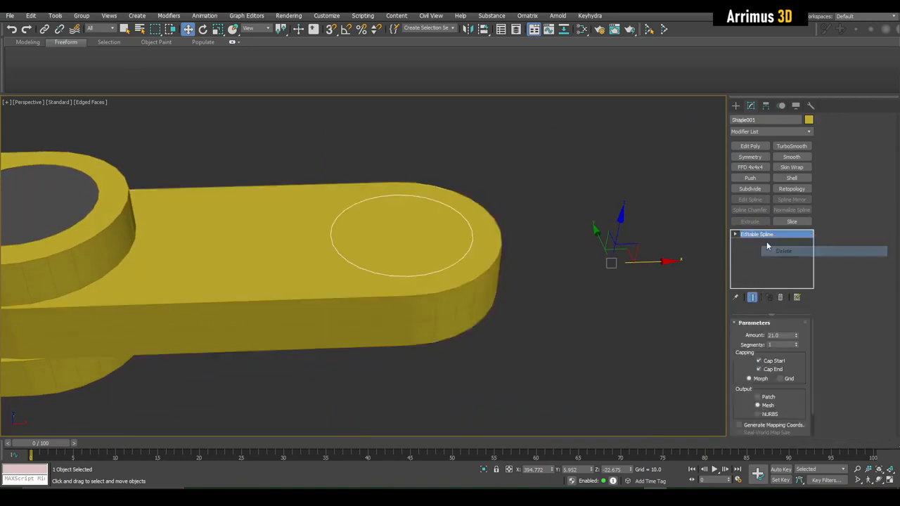
{"action": "right_click", "coordinate": [768, 242]}
{"action": "left_click", "coordinate": [783, 240]}
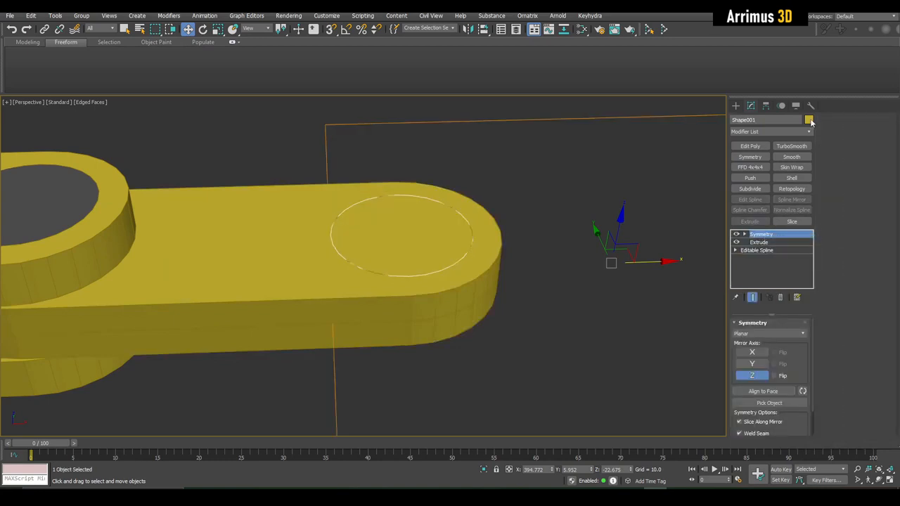
Change the new disc's object color to dark grey like the arm's other disc, and deselect everything.
{"action": "left_click", "coordinate": [808, 120]}
{"action": "left_click", "coordinate": [496, 298]}
{"action": "middle_click_drag", "start_coordinate": [497, 298], "coordinate": [517, 335]}
{"action": "scroll", "coordinate": [507, 286], "scroll_direction": "down", "scroll_amount": 5}
{"action": "key", "text": "q"}
{"action": "left_click", "coordinate": [514, 284]}
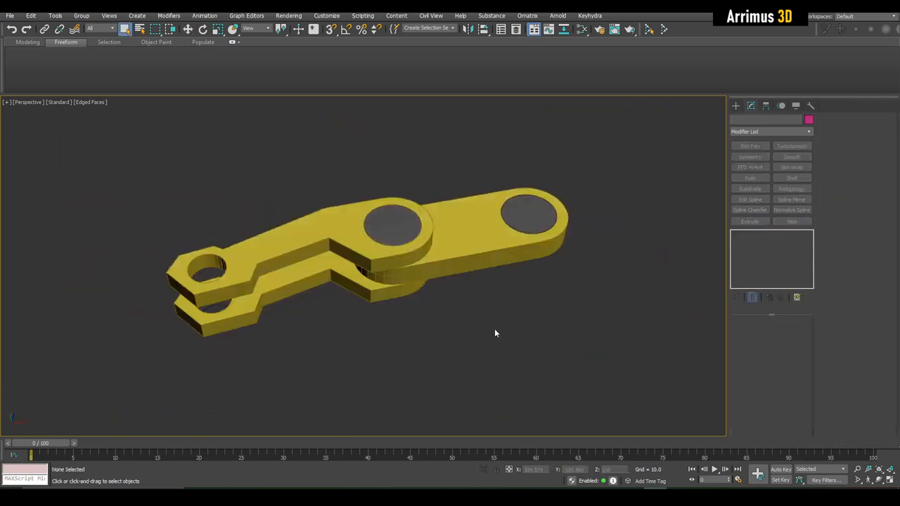